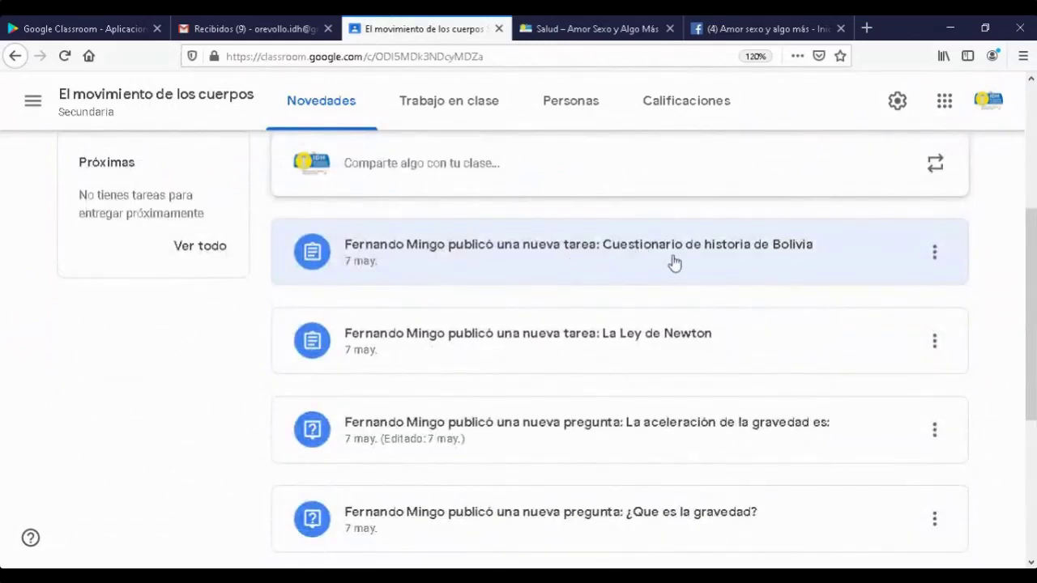
- Leave El movimiento de los cuerpos and open the first El VIH class from the class list
left_click(653, 254)
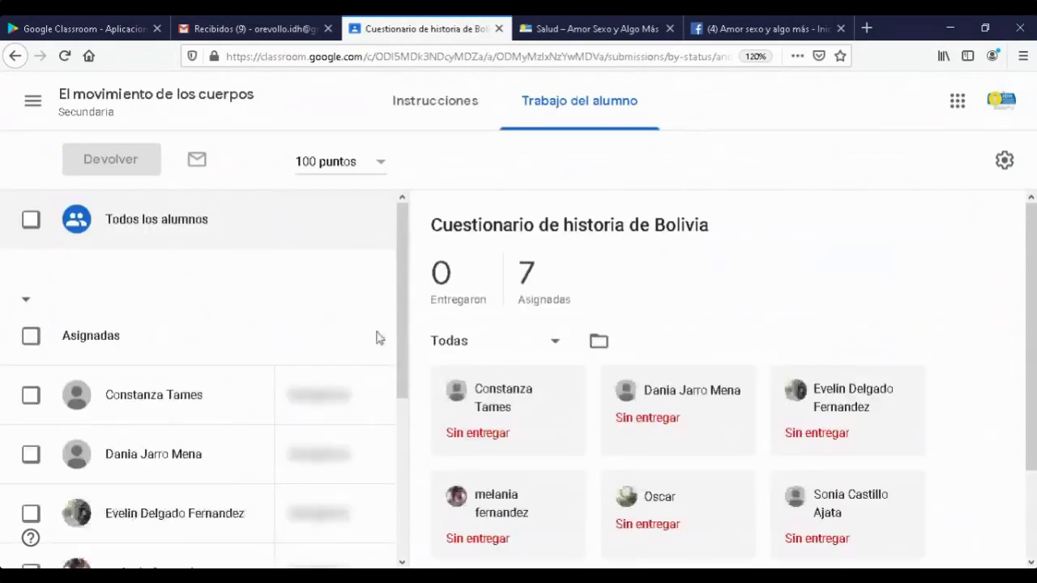
left_click(15, 59)
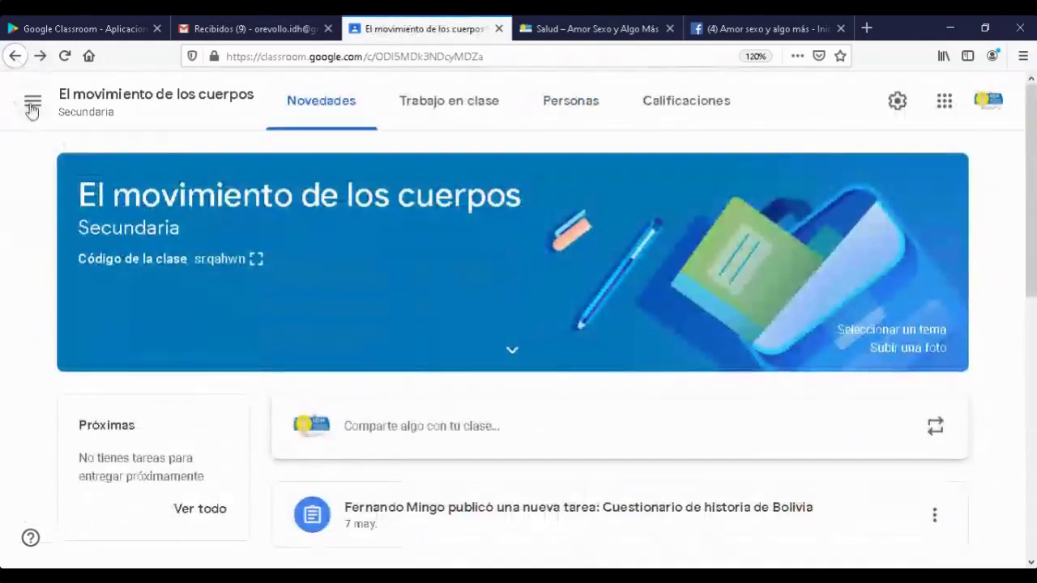
left_click(31, 105)
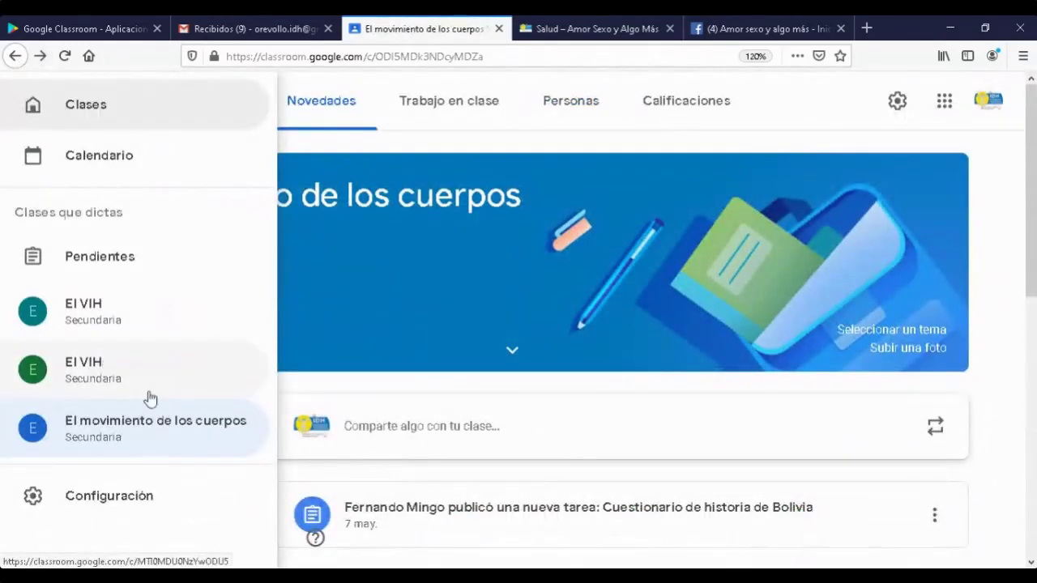
left_click(77, 370)
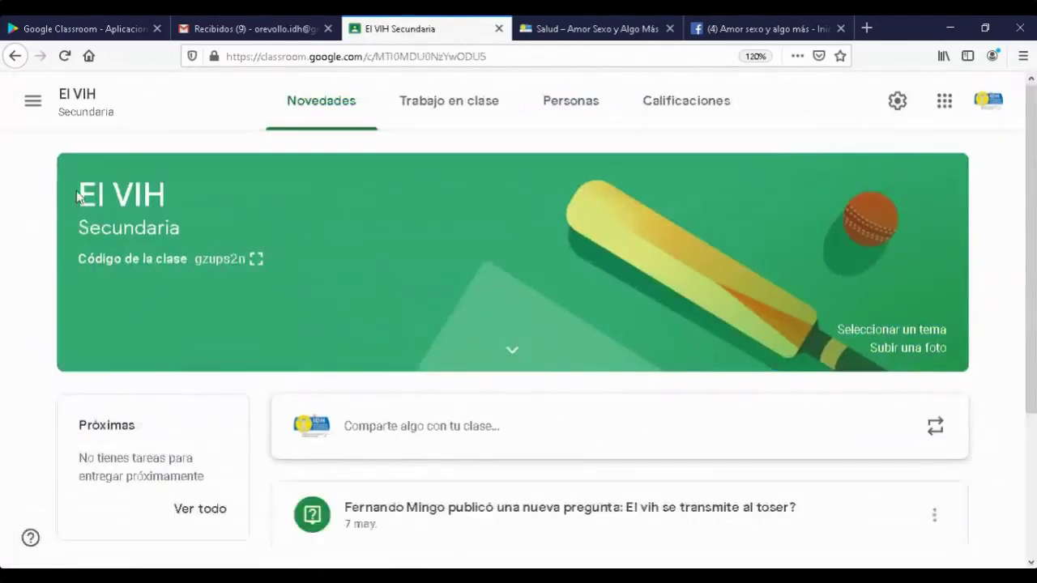
left_click(32, 102)
left_click(69, 322)
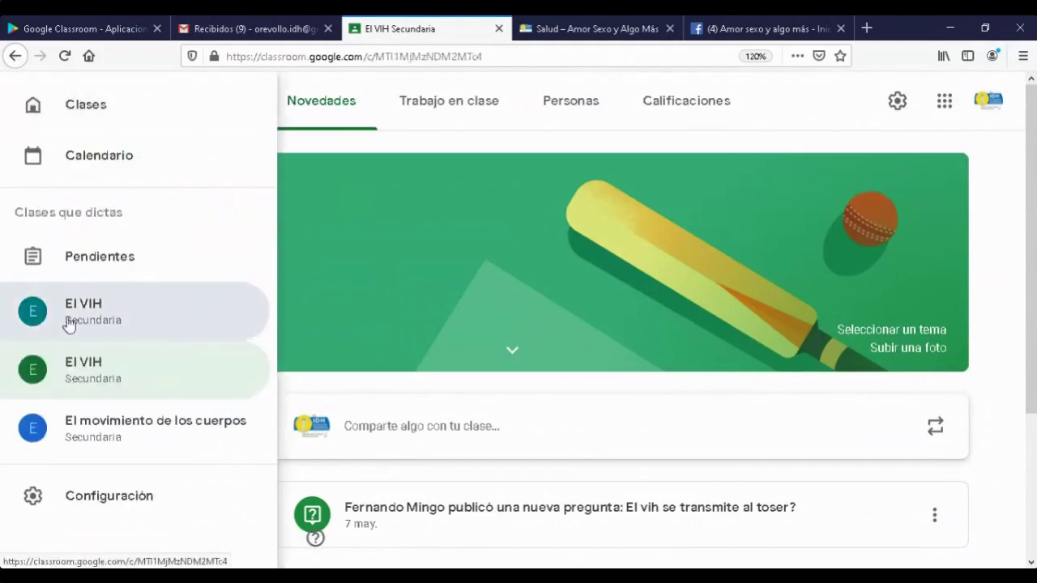
left_click(69, 322)
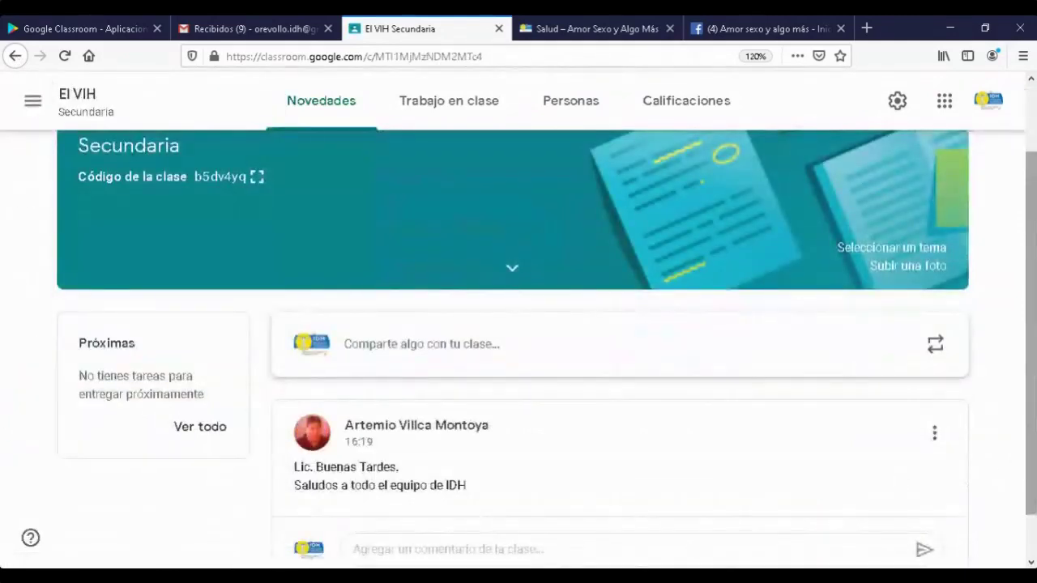
- Look over the empty El VIH Secundaria stream and switch to its Trabajo en clase page
scroll(956, 463, "down", 1)
scroll(905, 470, "up", 3)
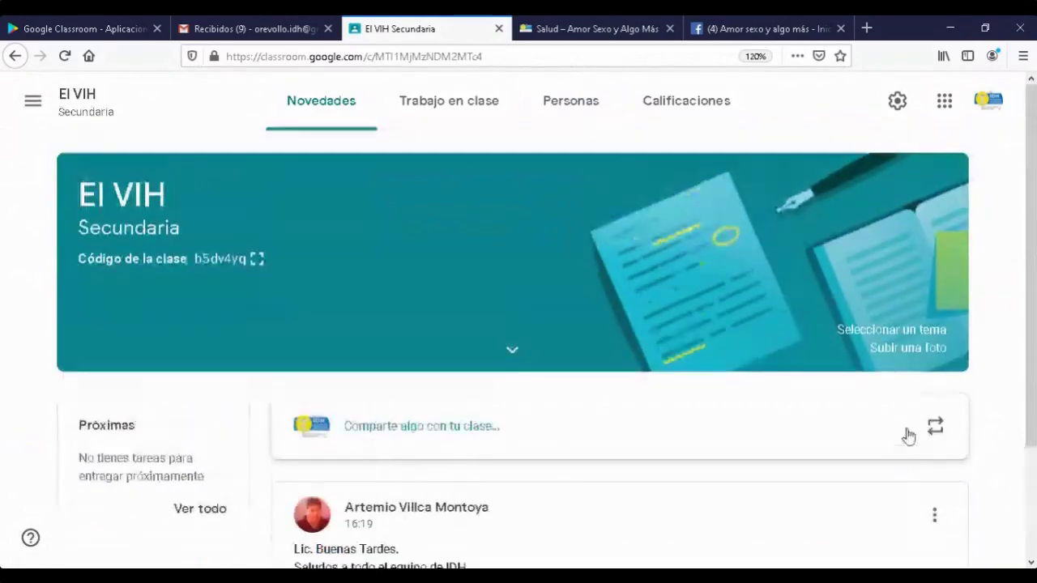
scroll(898, 417, "down", 2)
scroll(894, 426, "up", 2)
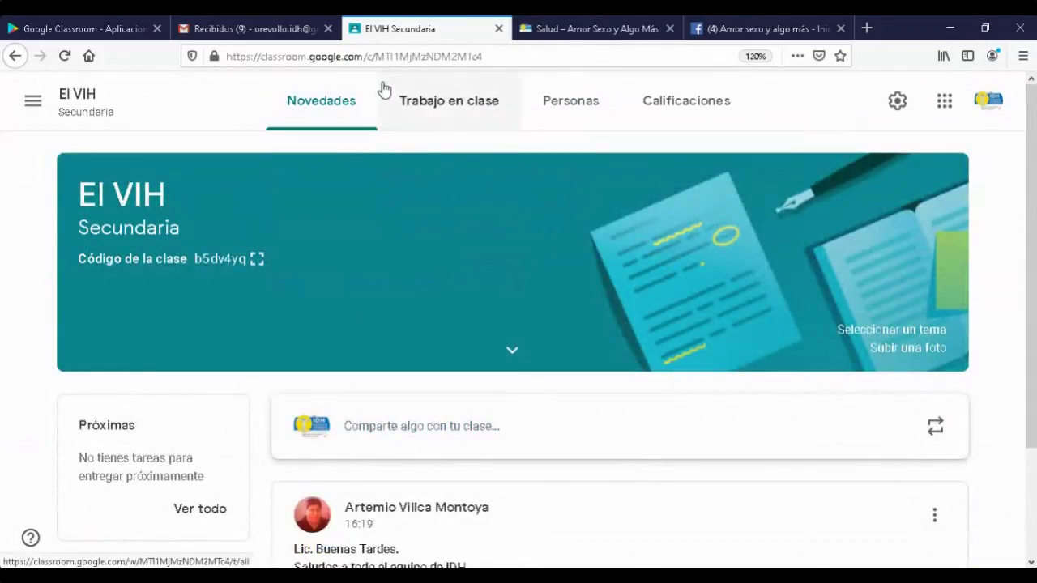
left_click(433, 103)
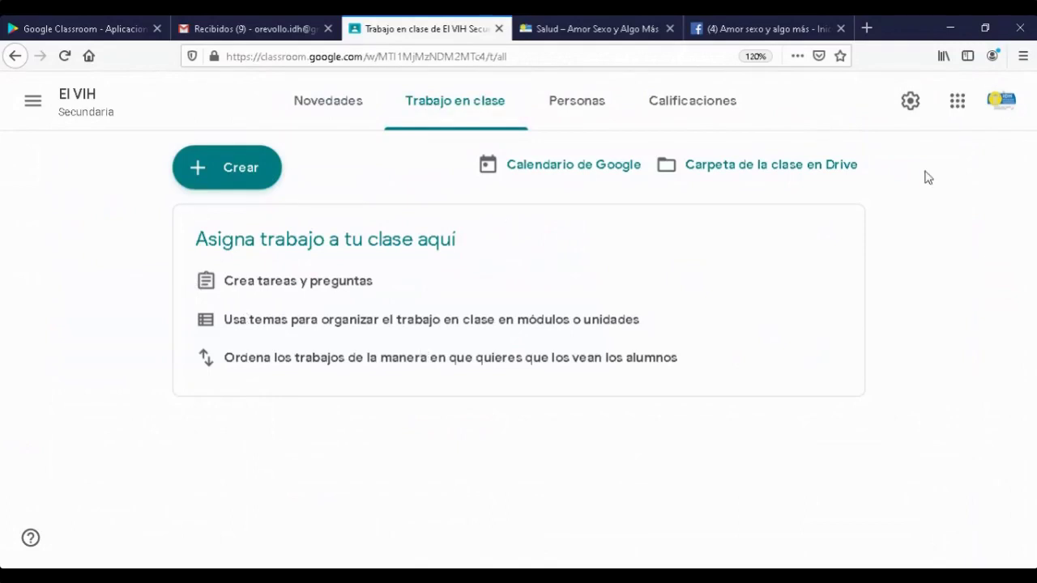
- Create a topic named 'VIH' on the El VIH Secundaria classwork page
left_click(200, 172)
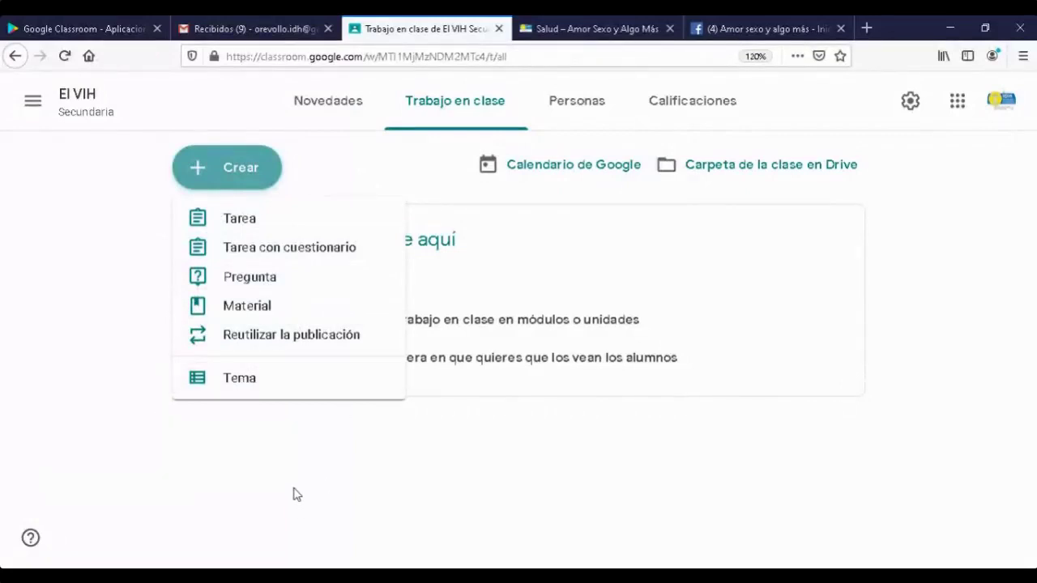
left_click(239, 382)
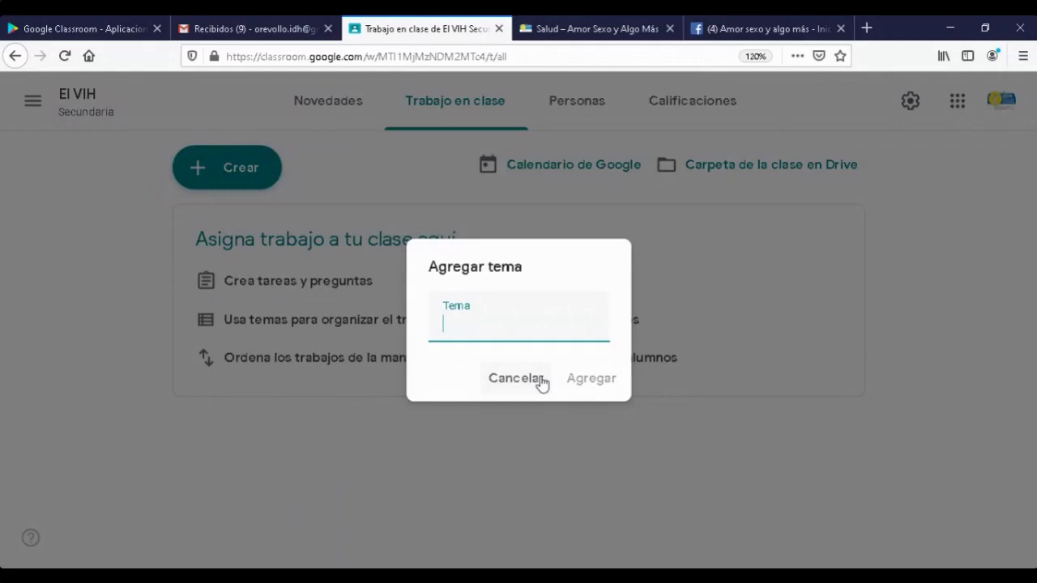
type("VIH")
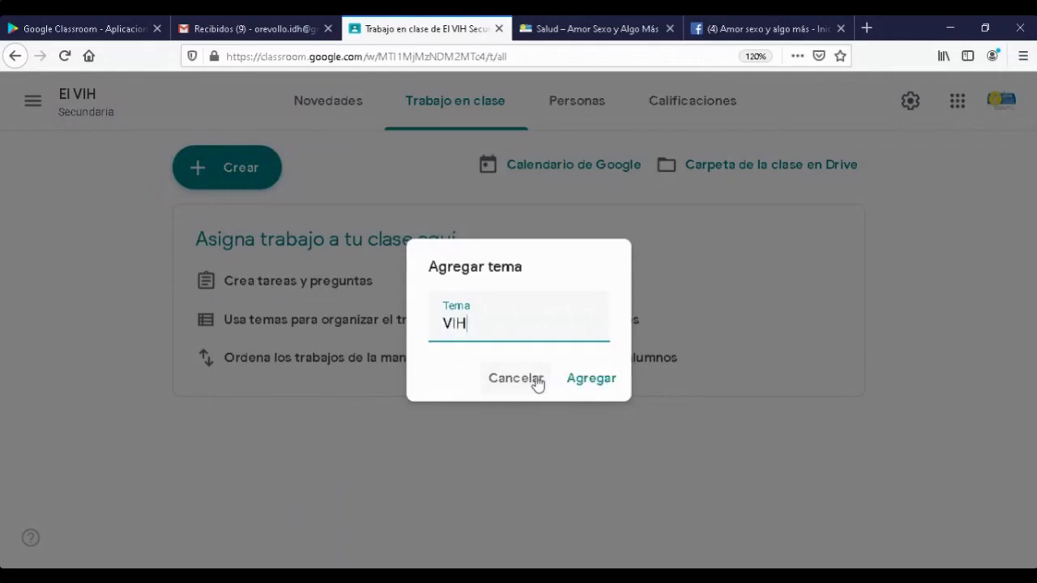
left_click(593, 381)
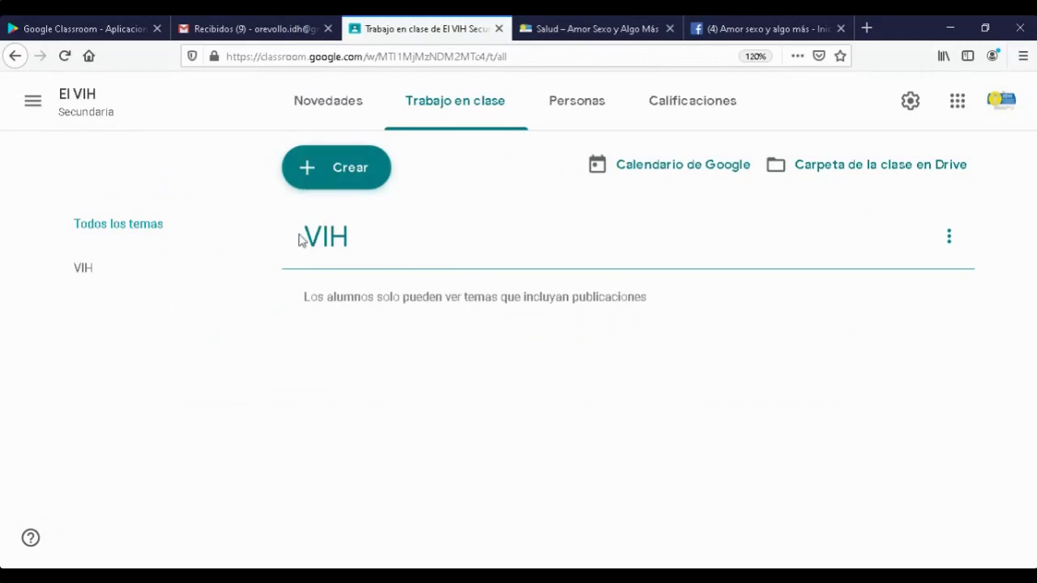
left_click(340, 174)
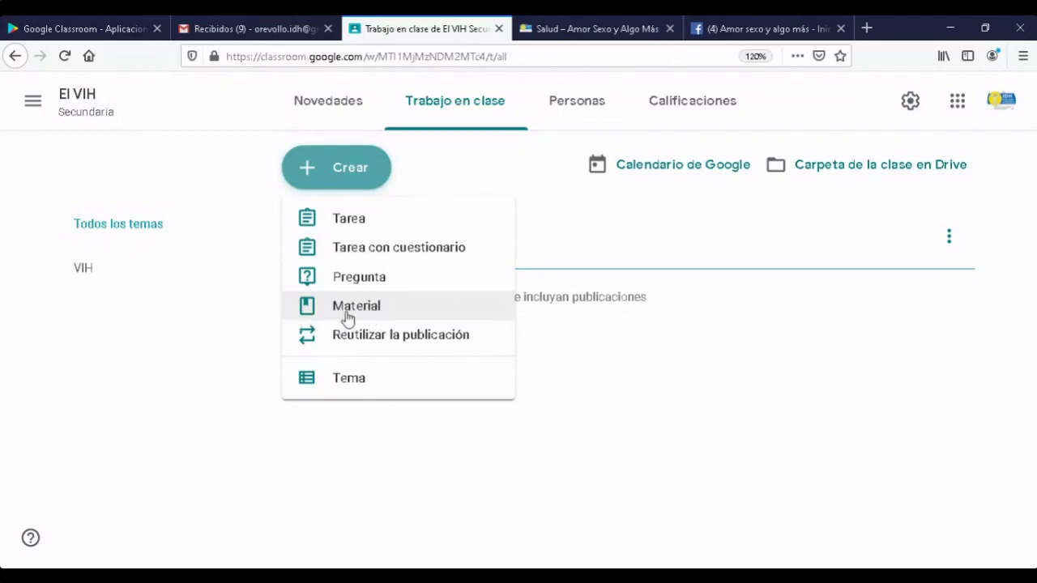
- Start a material titled 'El virus' with the description 'Concepto'
left_click(354, 314)
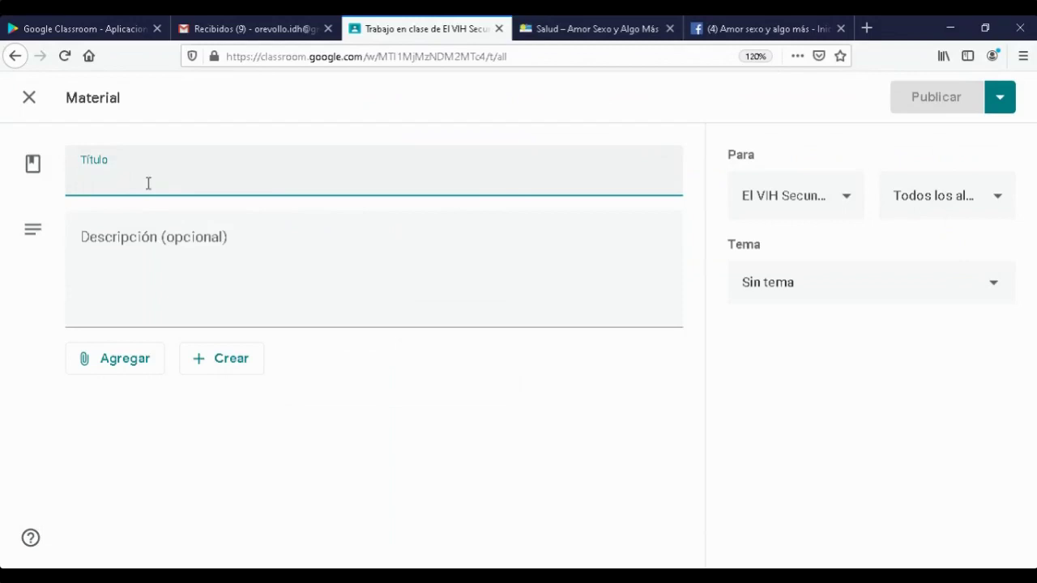
type("El virus")
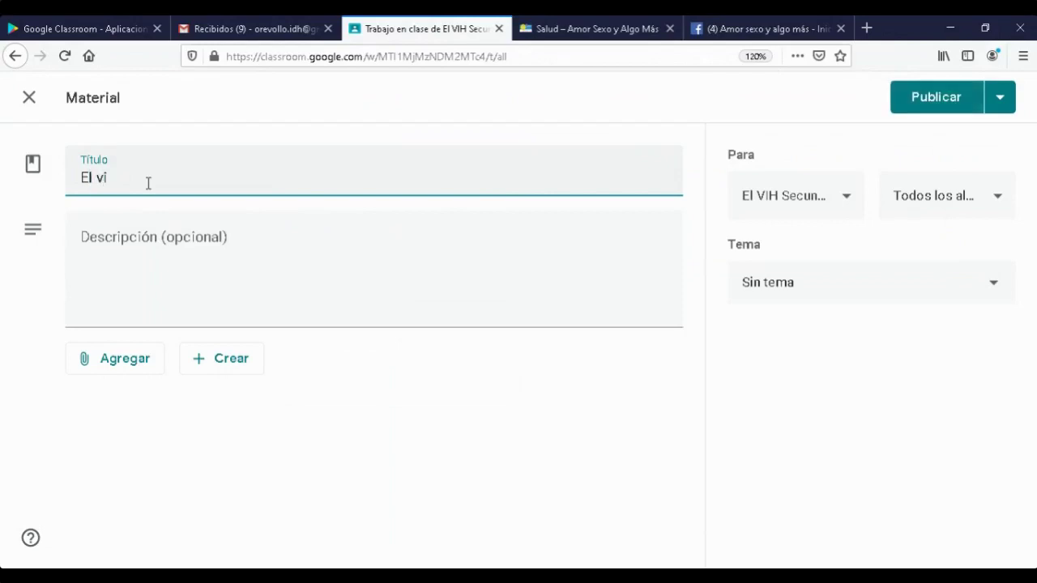
left_click(163, 249)
type("Concepto")
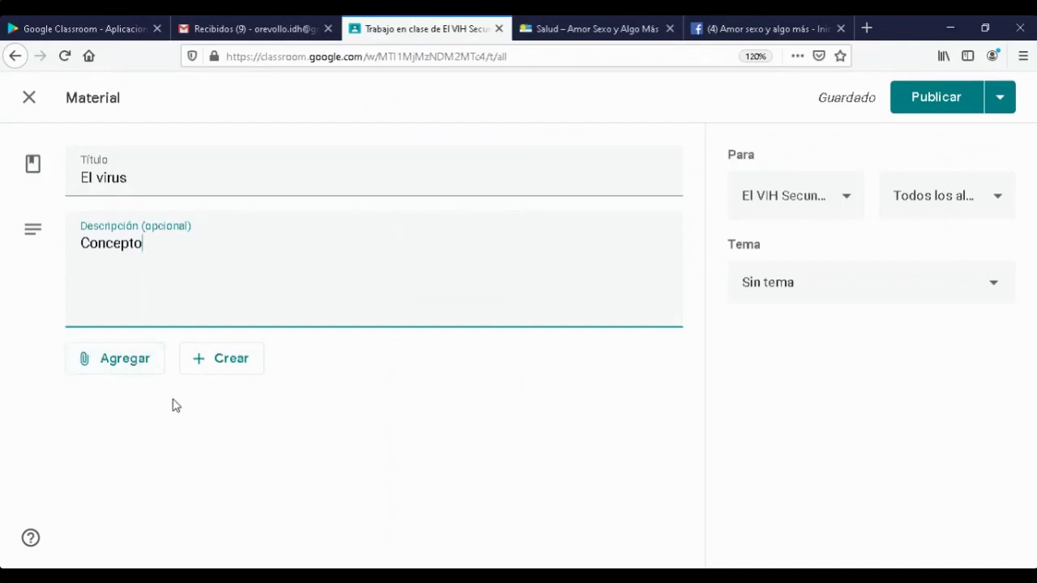
left_click(132, 366)
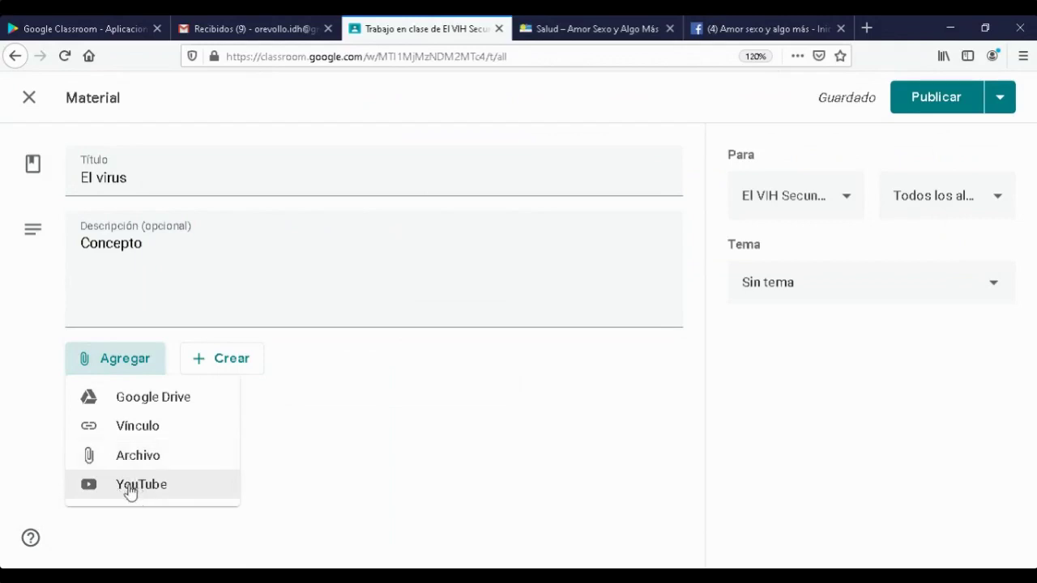
- Search YouTube for 'El Vih' and attach the 3-minute El VIH video to the material
left_click(129, 491)
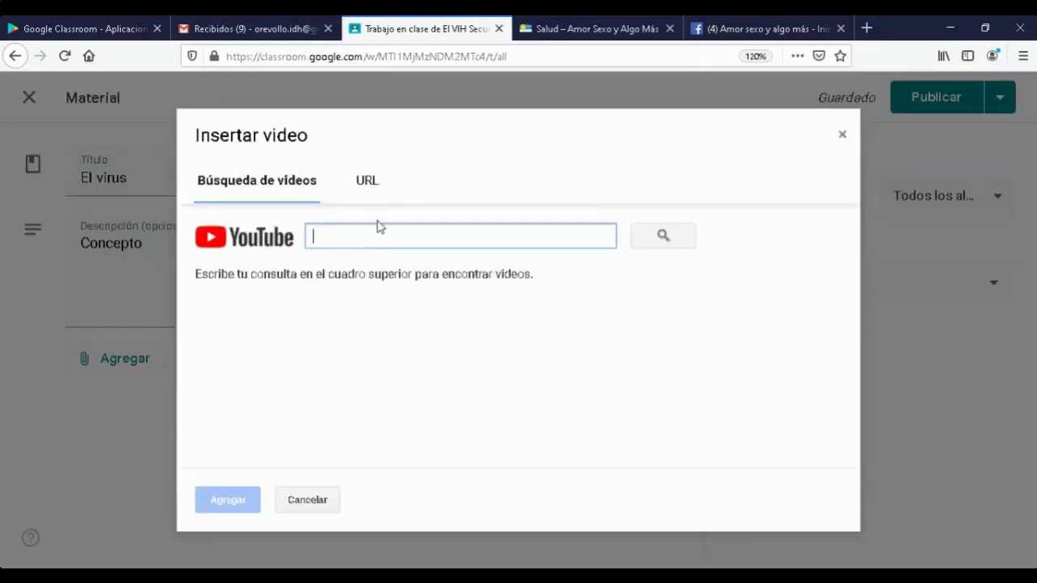
type("El Vih")
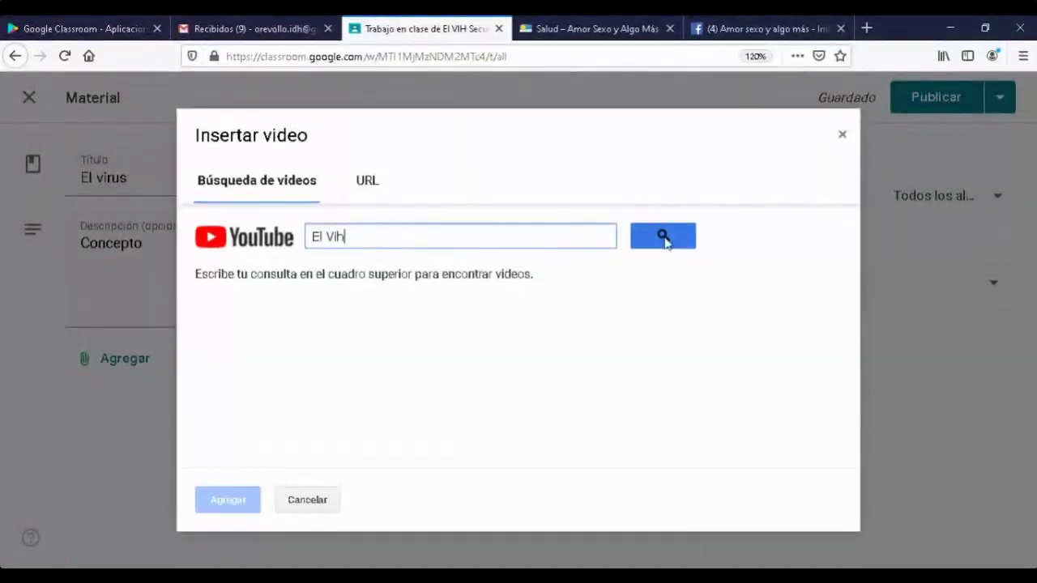
left_click(665, 236)
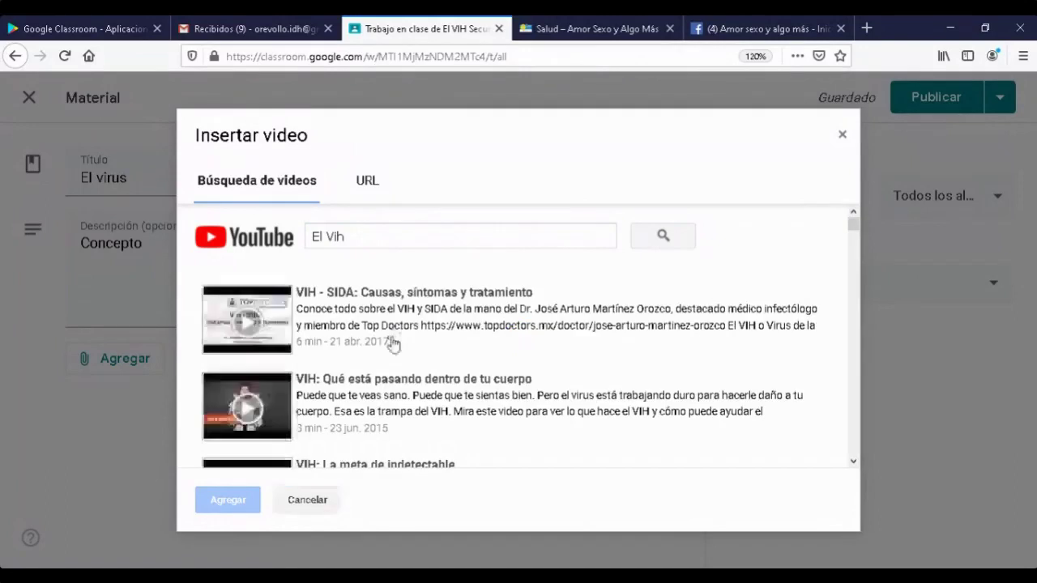
scroll(565, 442, "down", 2)
scroll(566, 441, "down", 2)
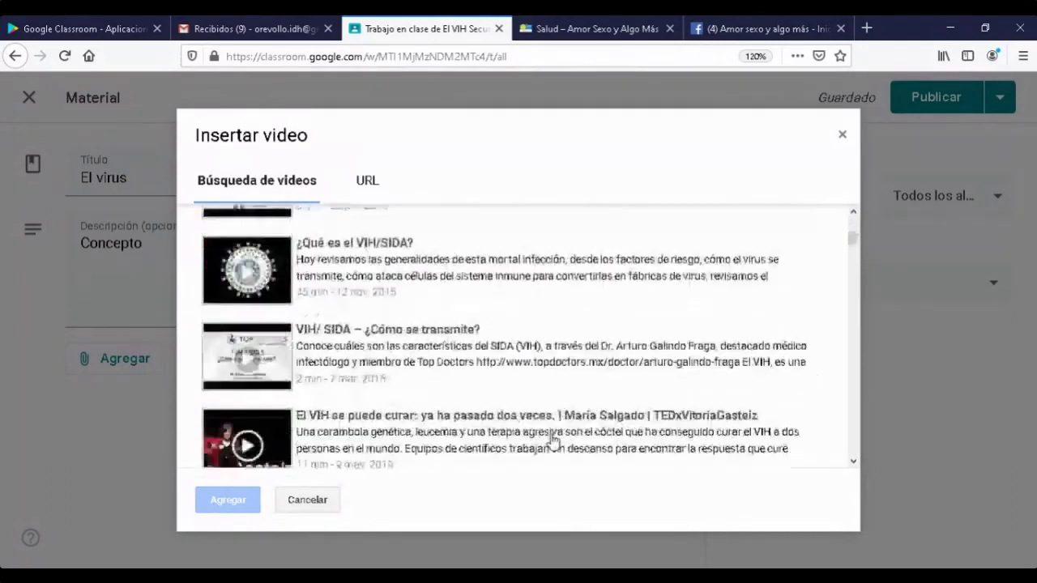
scroll(349, 371, "up", 1)
scroll(351, 371, "down", 3)
scroll(351, 371, "down", 2)
scroll(352, 373, "up", 3)
scroll(353, 371, "down", 1)
scroll(352, 371, "down", 2)
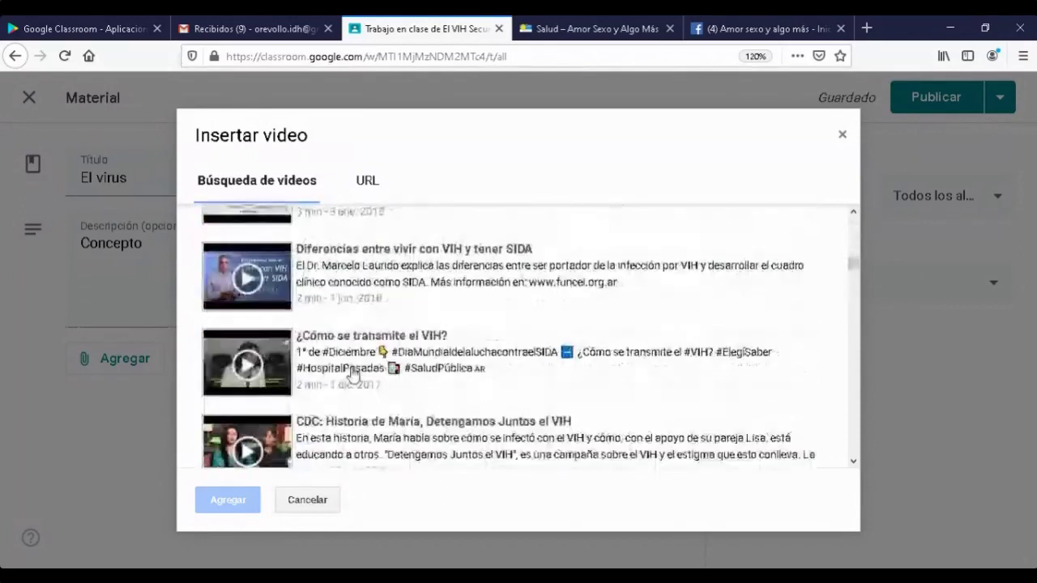
scroll(352, 371, "down", 1)
scroll(351, 372, "down", 4)
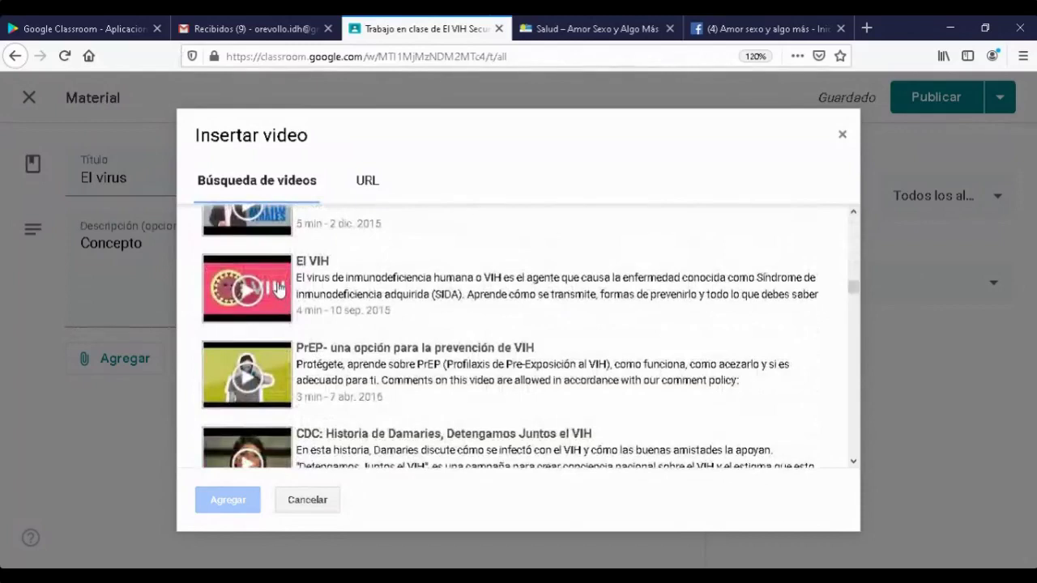
left_click(278, 288)
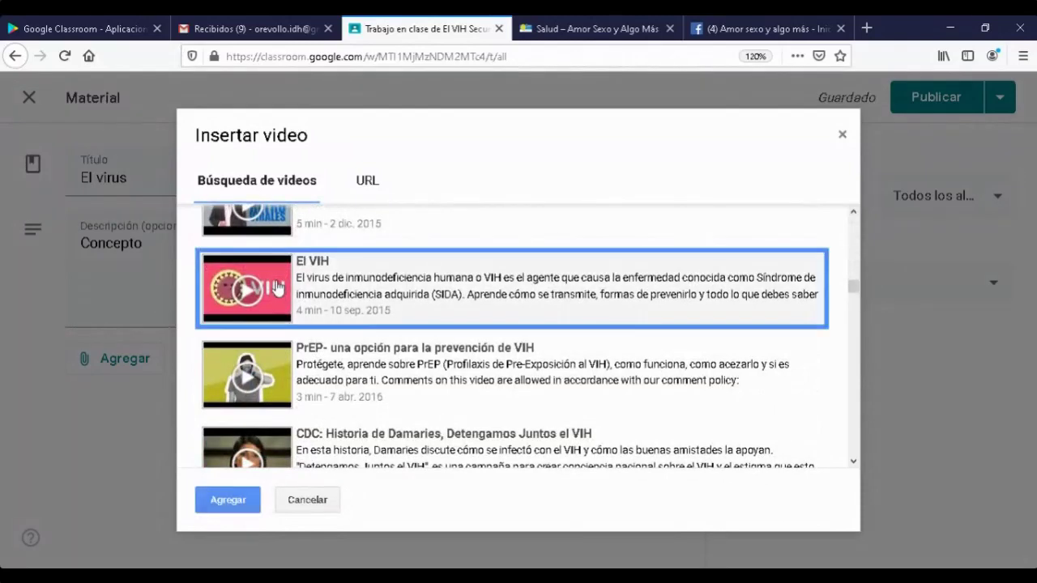
left_click(230, 501)
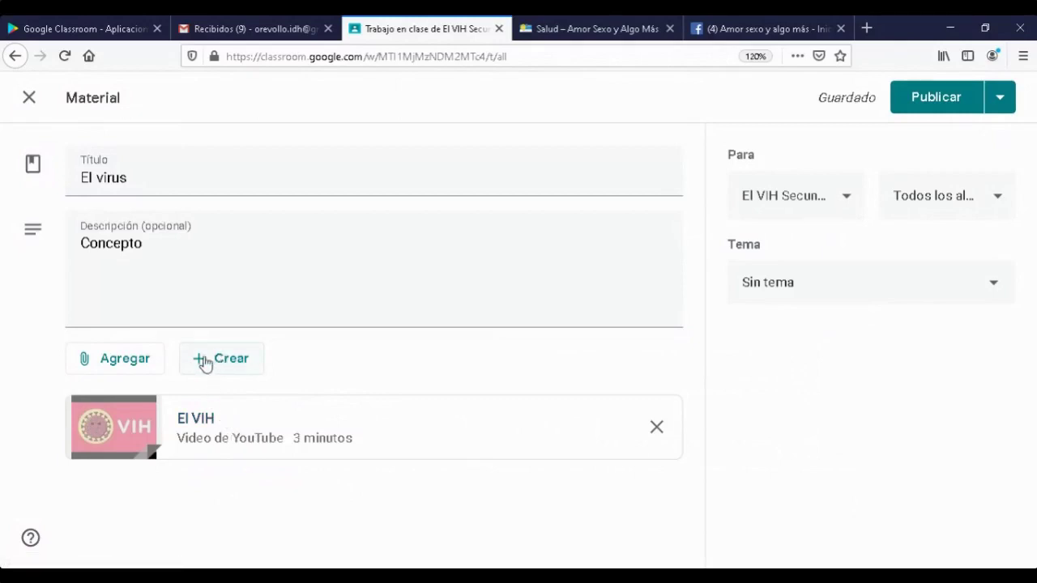
- Attach a new blank Google Docs document and allow the blocked popup so it opens in a new tab
left_click(204, 363)
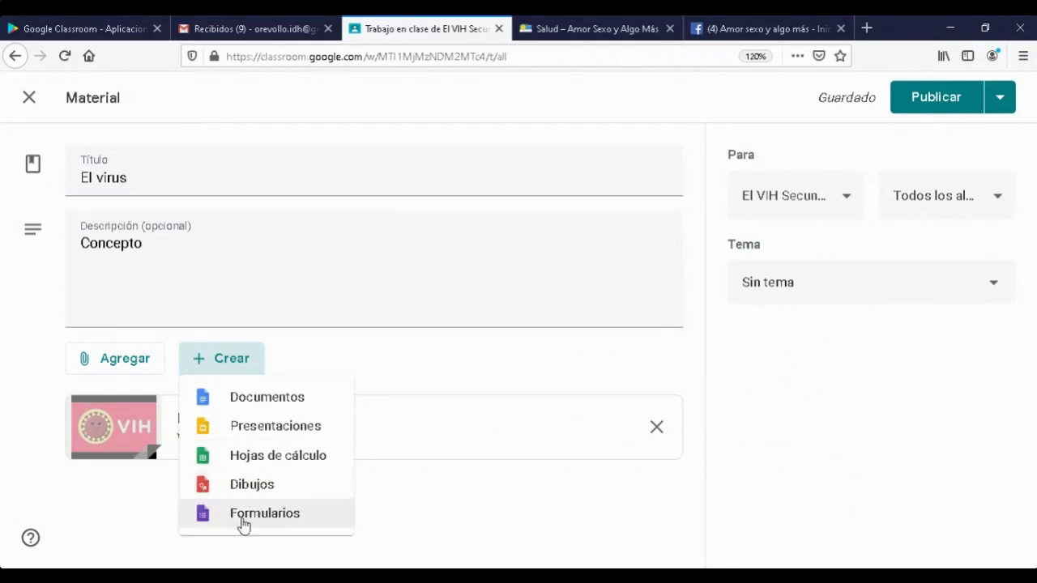
left_click(268, 405)
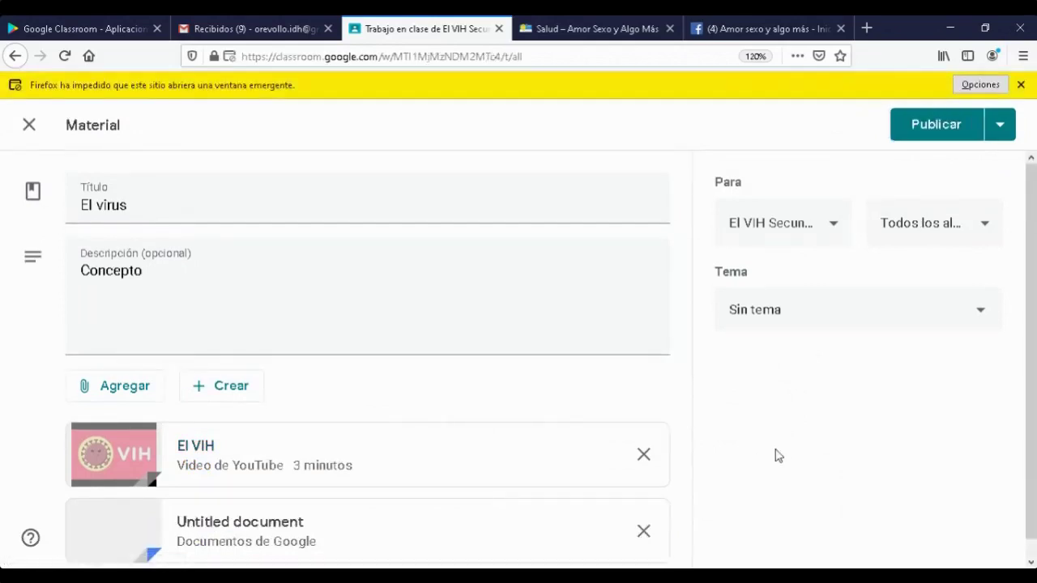
left_click(979, 91)
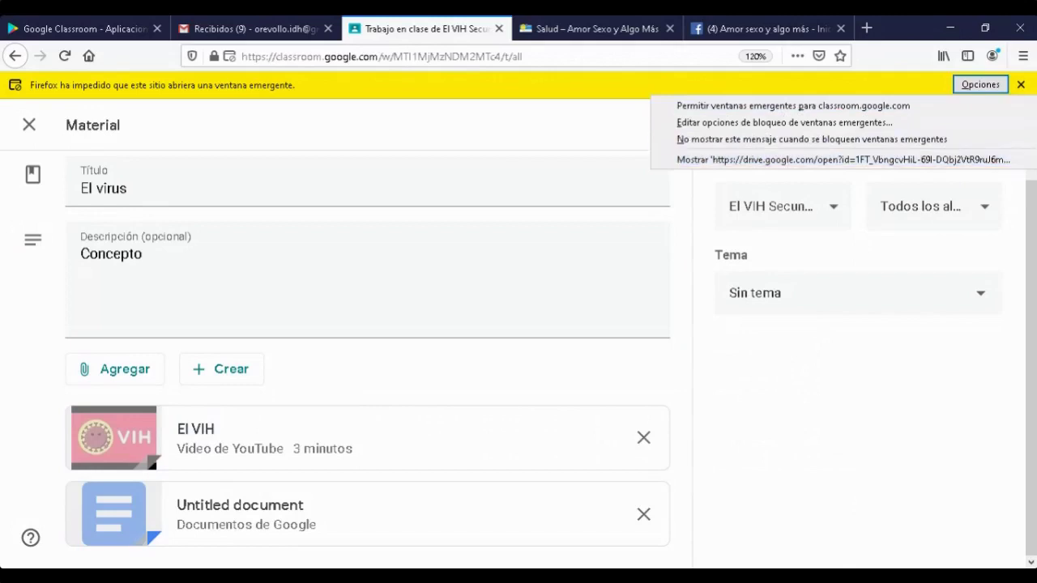
left_click(818, 160)
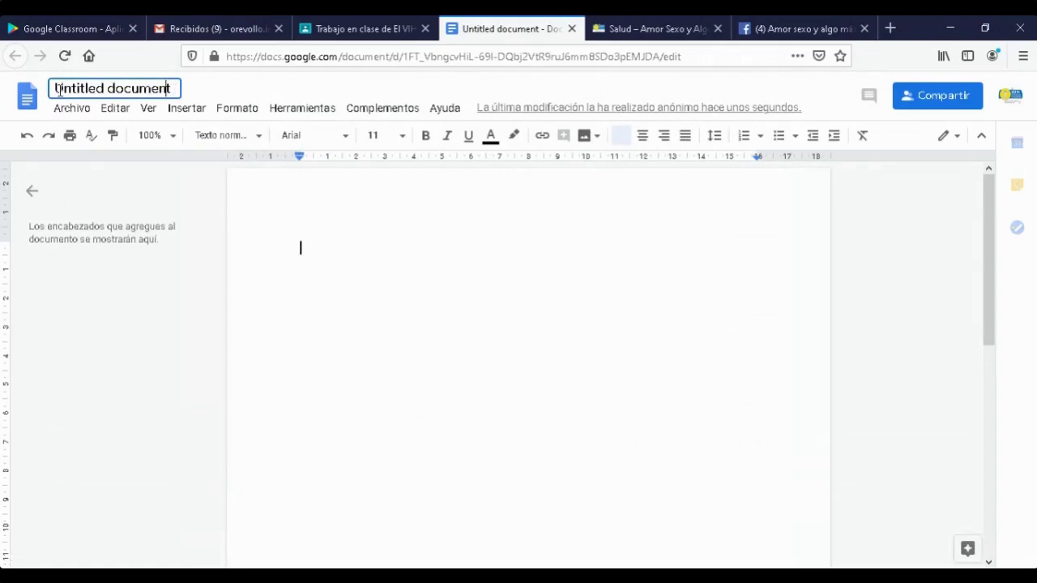
left_click(146, 93)
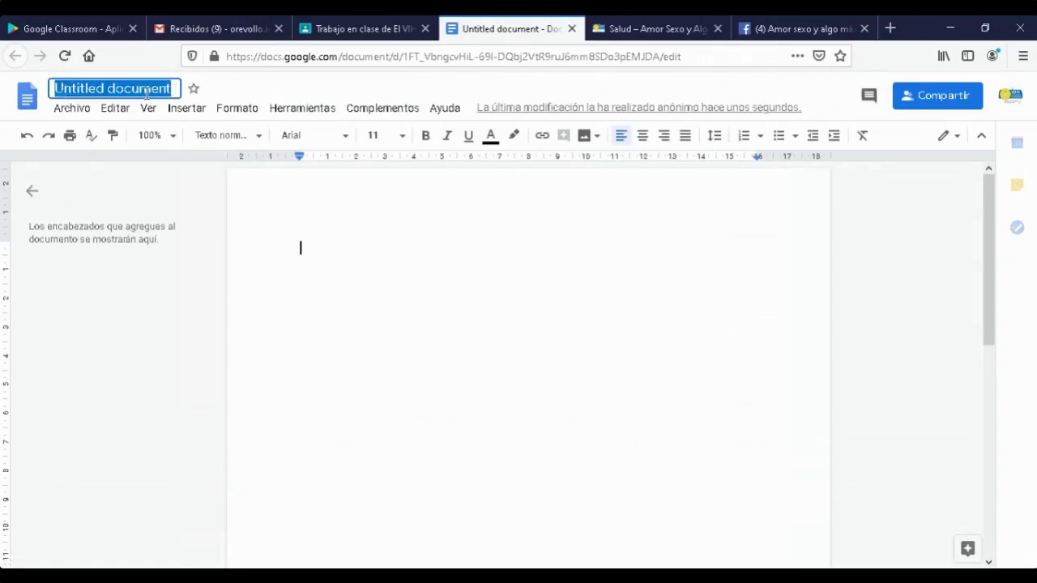
type("Concepto vihi")
key("BackSpace")
key("BackSpace")
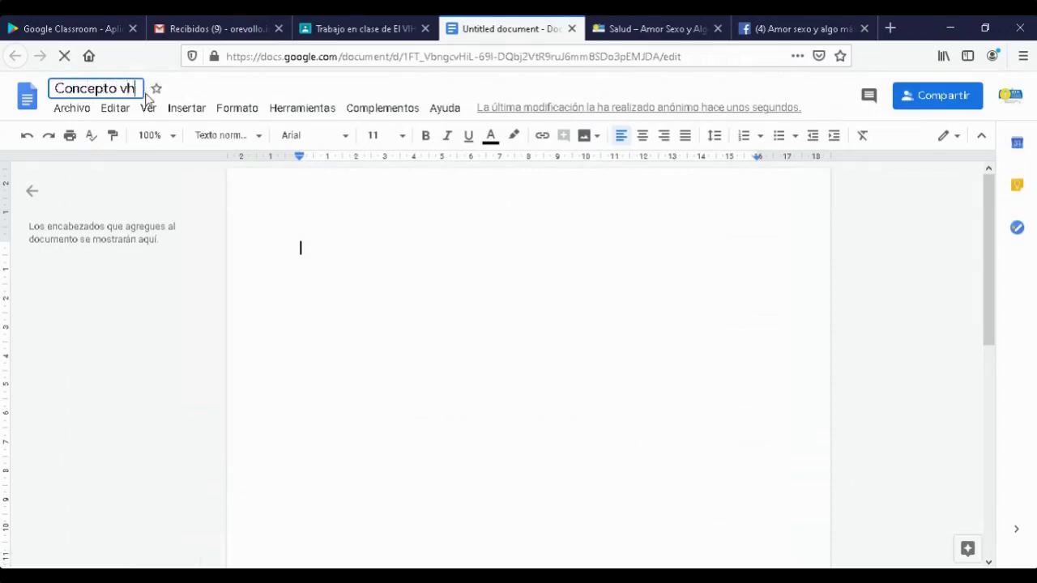
type("ih")
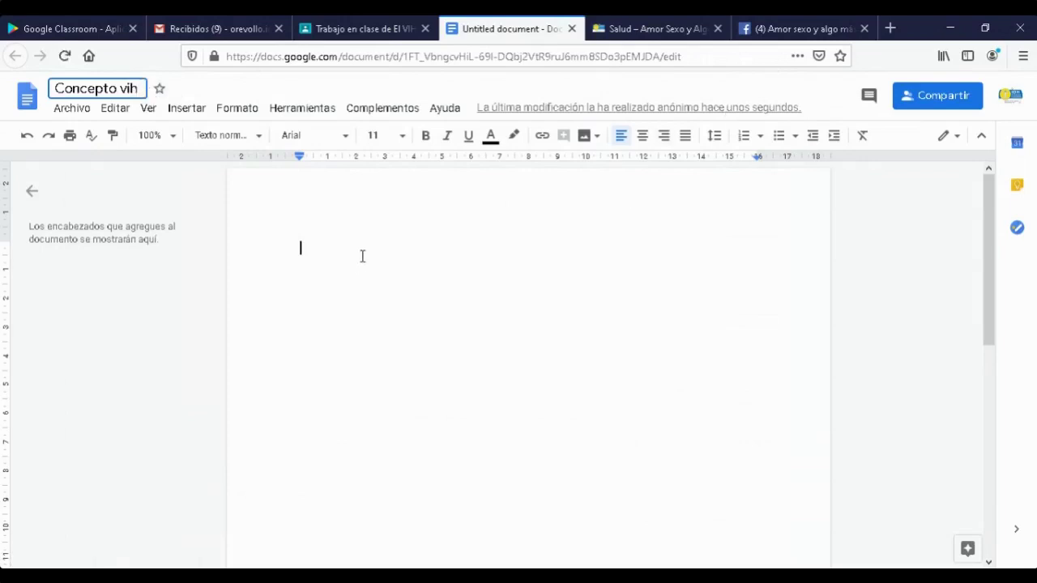
key("Escape")
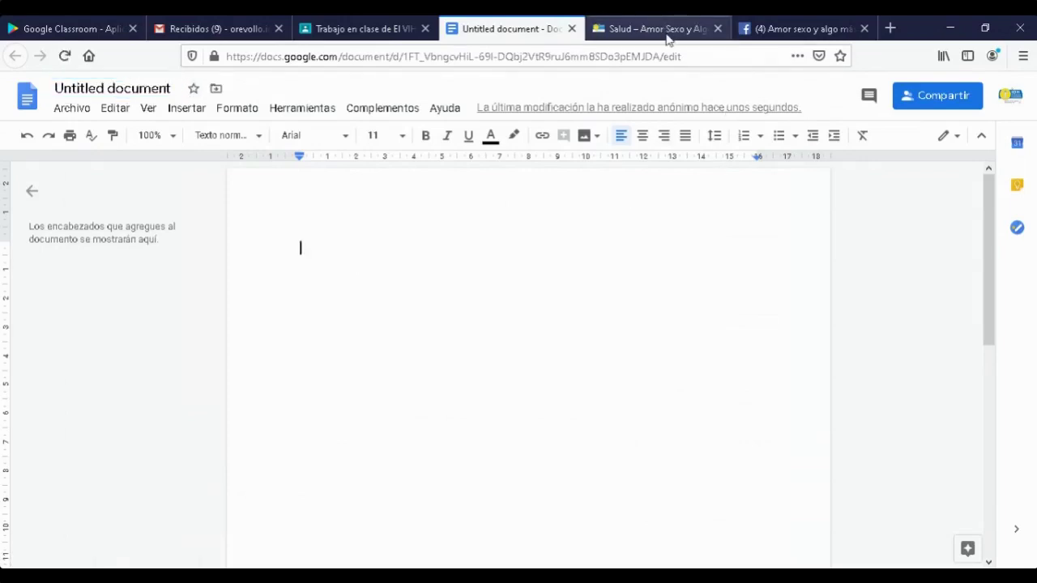
- Copy the El VIH definition paragraph from the website's Salud page, then return to the Docs tab
left_click(666, 34)
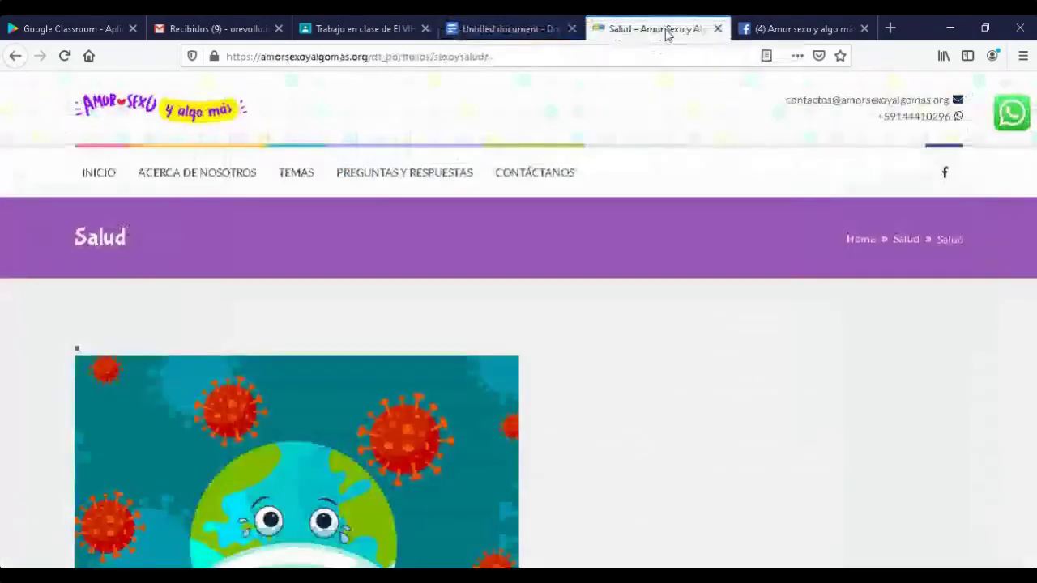
scroll(539, 354, "down", 6)
scroll(550, 329, "down", 4)
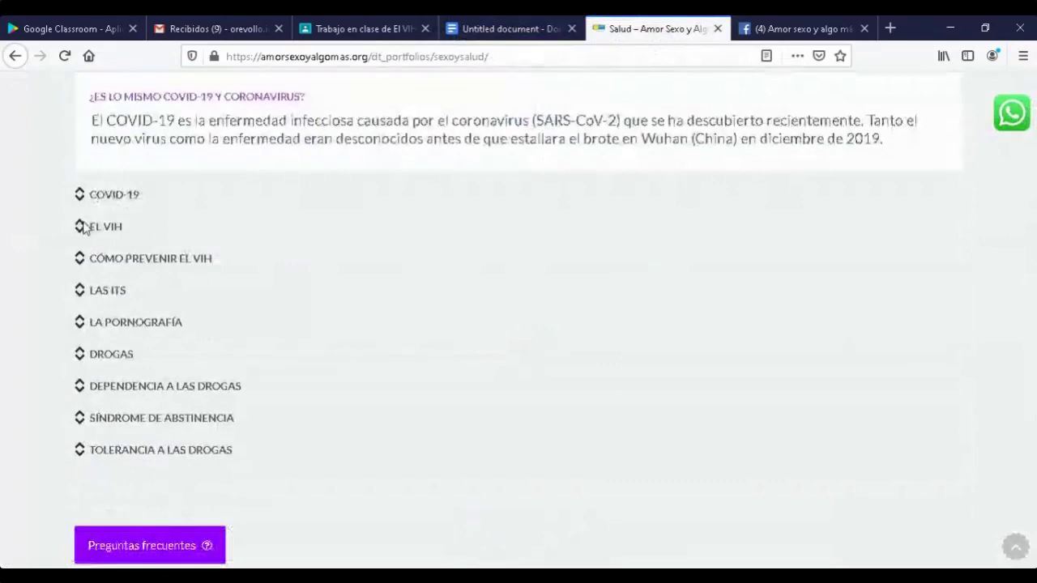
left_click(85, 226)
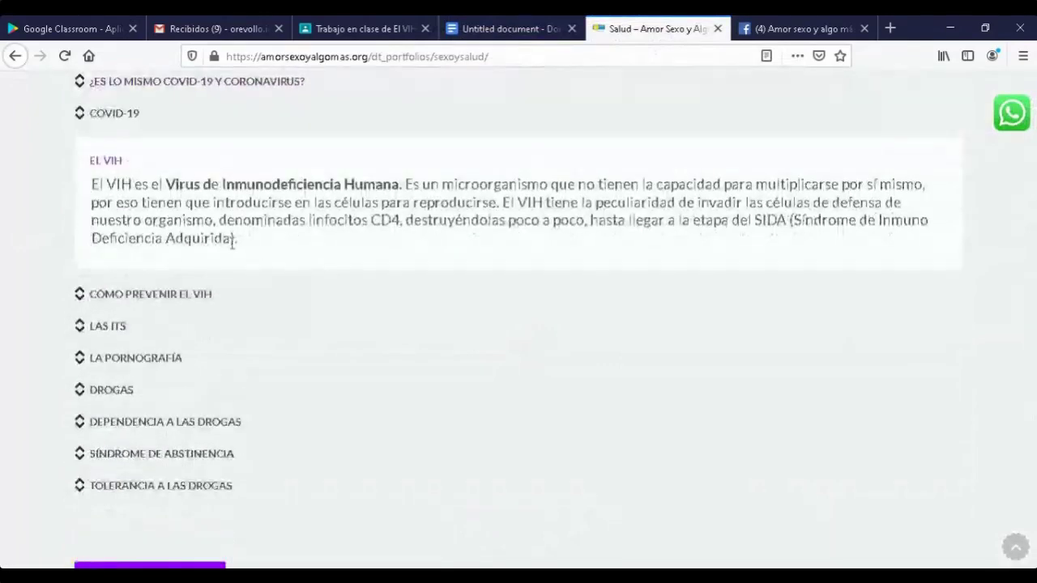
left_click_drag(234, 241, 84, 181)
key("ctrl+c")
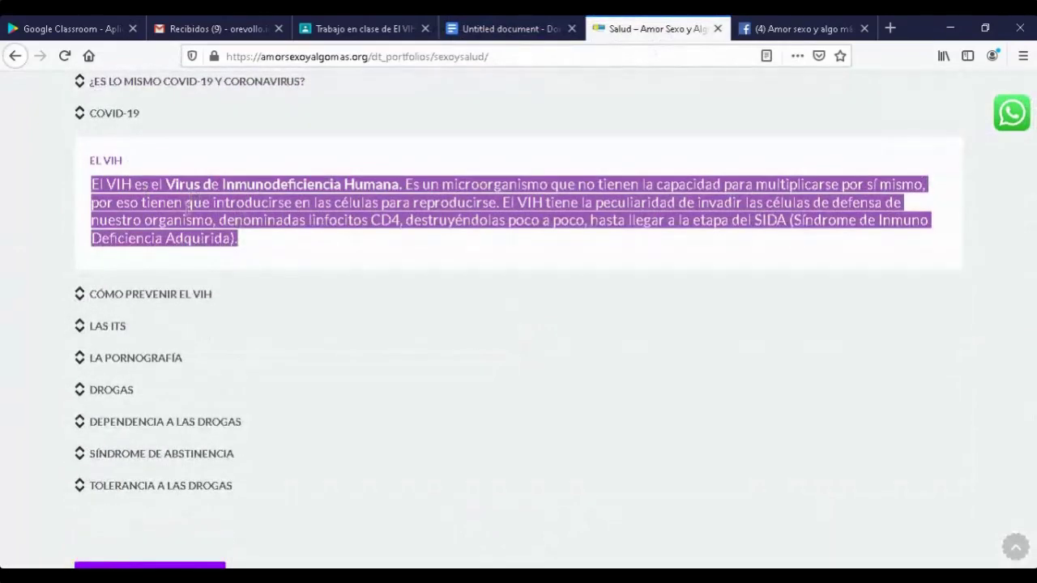
right_click(186, 209)
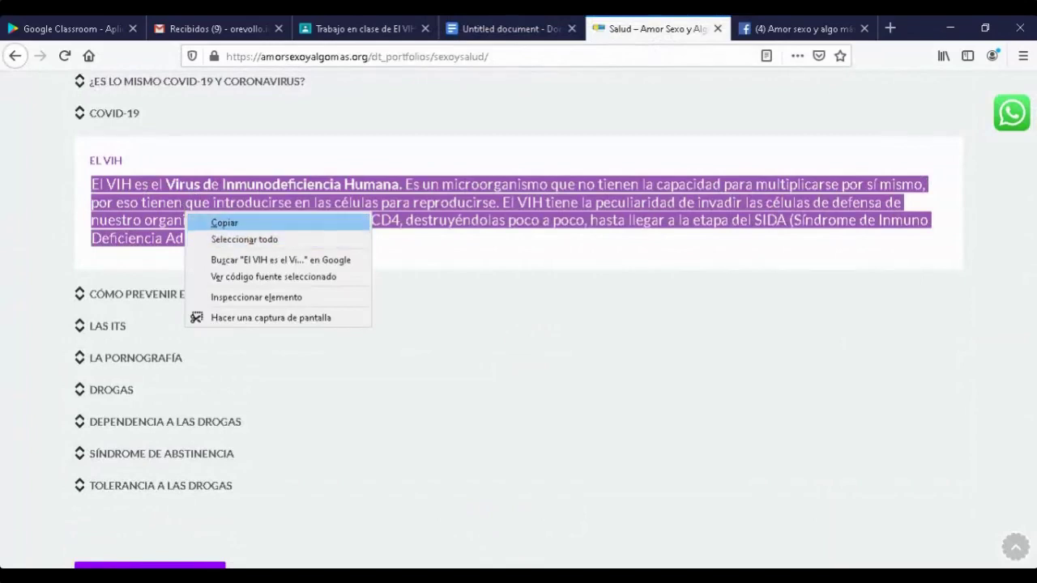
left_click(225, 222)
left_click(503, 29)
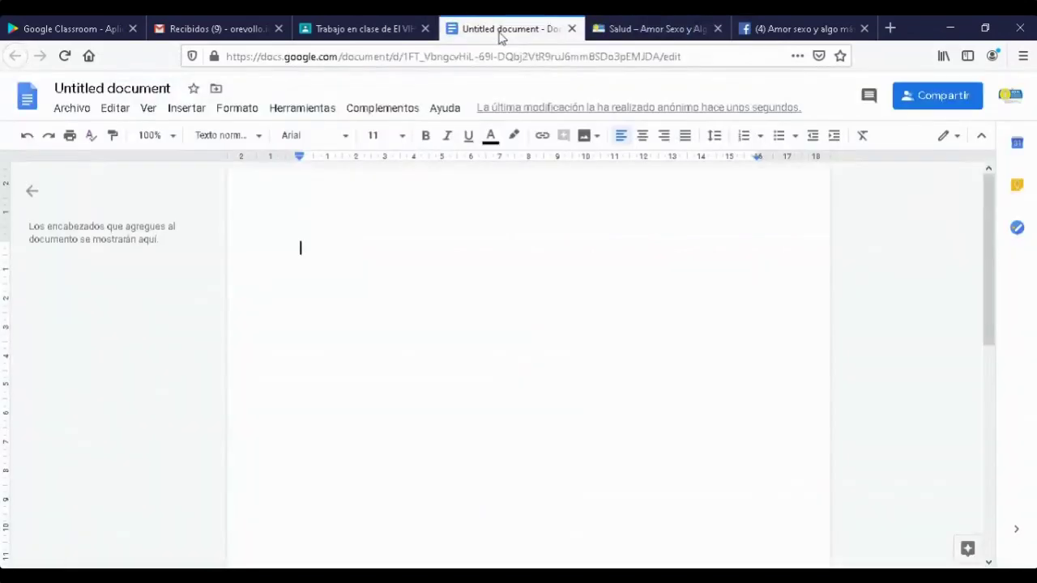
- Paste the copied El VIH definition into the blank document with Ctrl+V
right_click(355, 252)
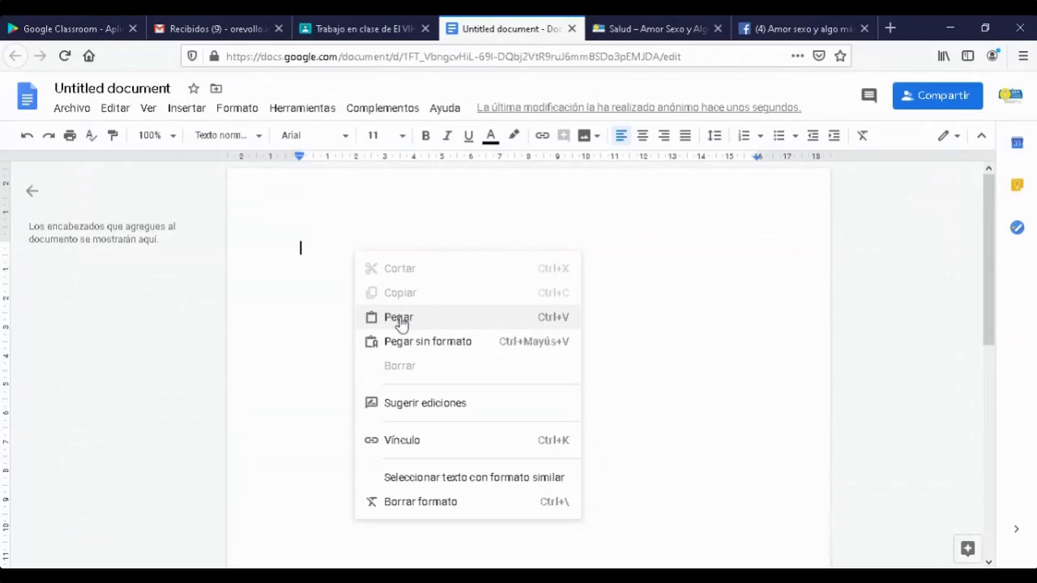
left_click(400, 319)
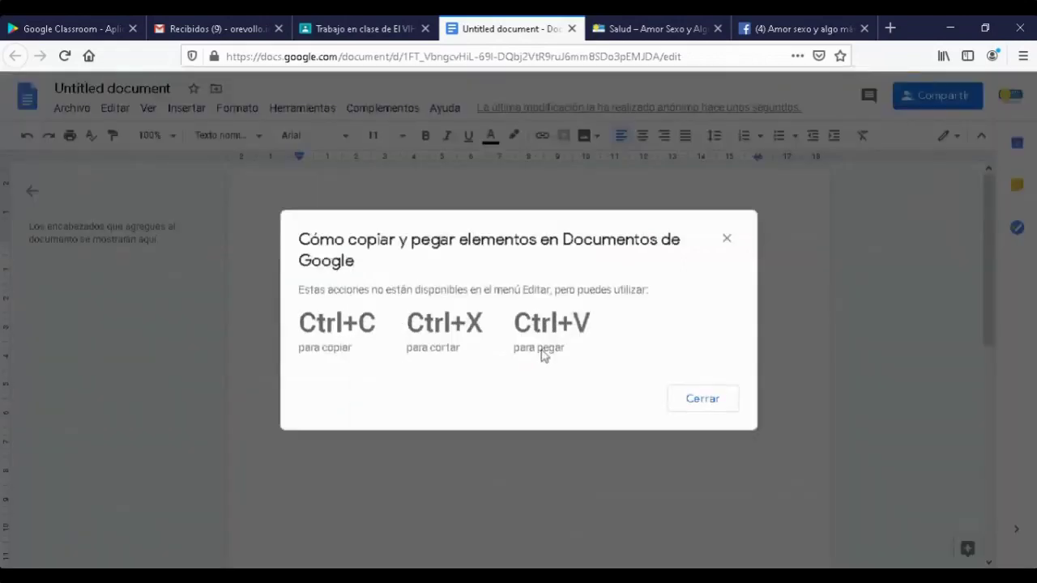
left_click(698, 399)
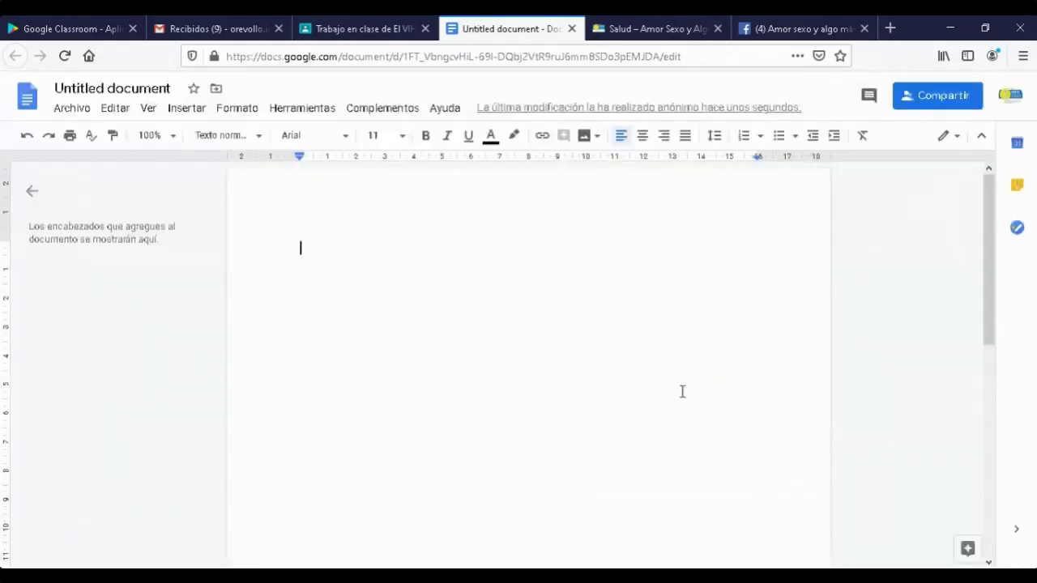
key("ctrl+v")
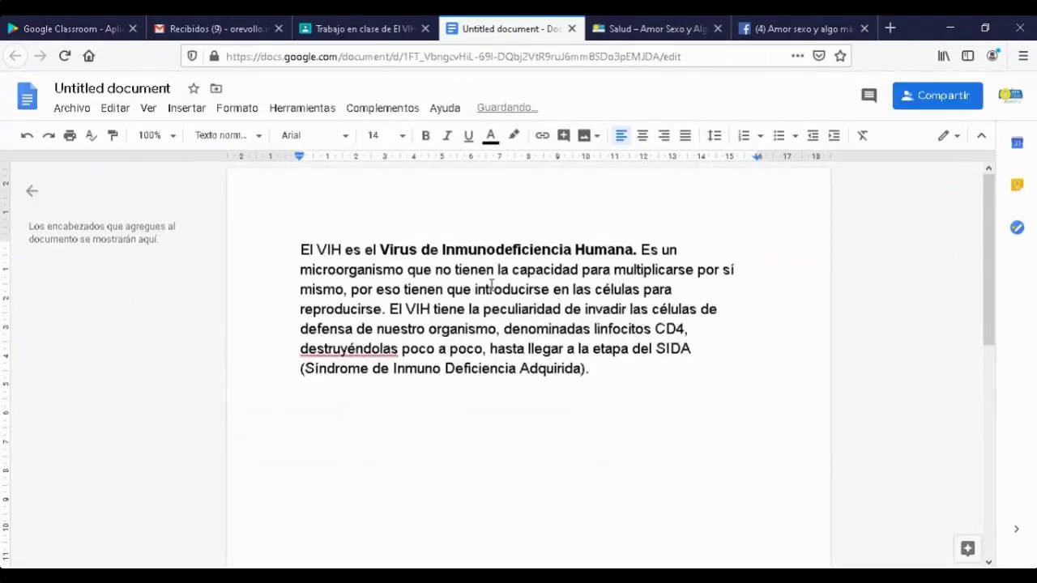
- Rename the document to 'Concepto vih', correcting the typo, then close its tab
left_click_drag(172, 88, 19, 75)
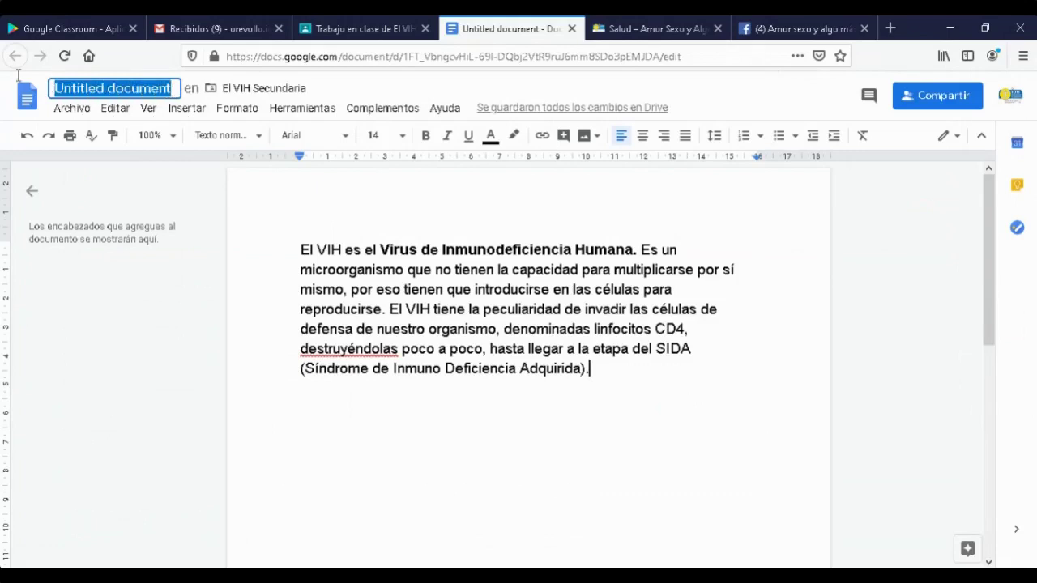
type("Cocnepto")
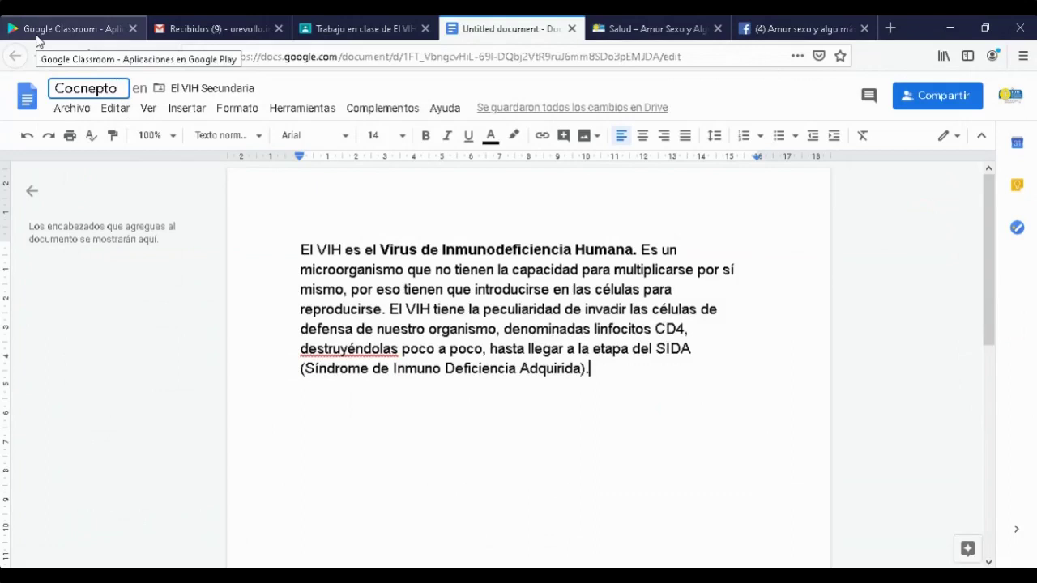
type(" vih")
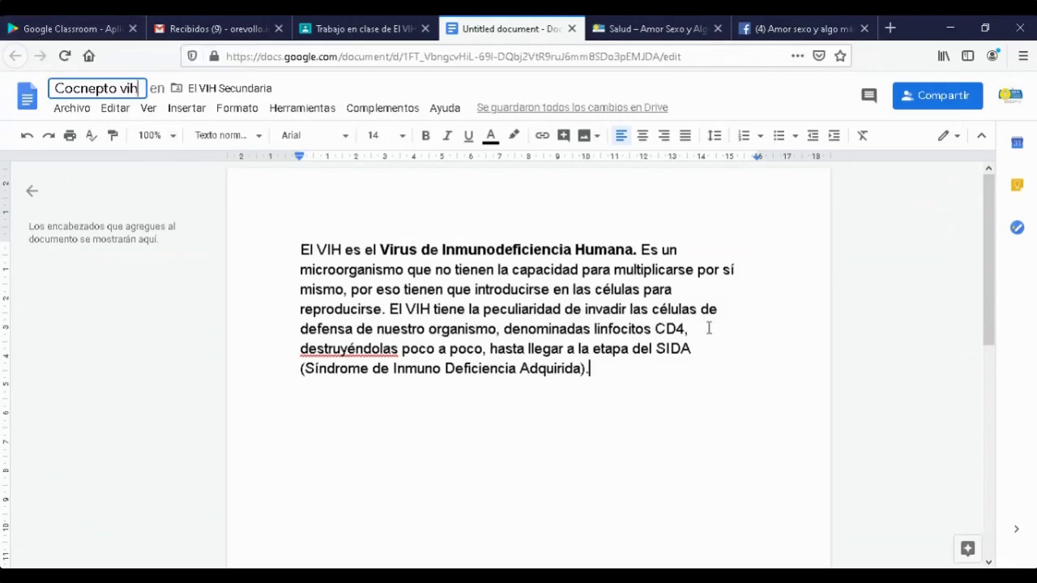
left_click(87, 85)
key("BackSpace")
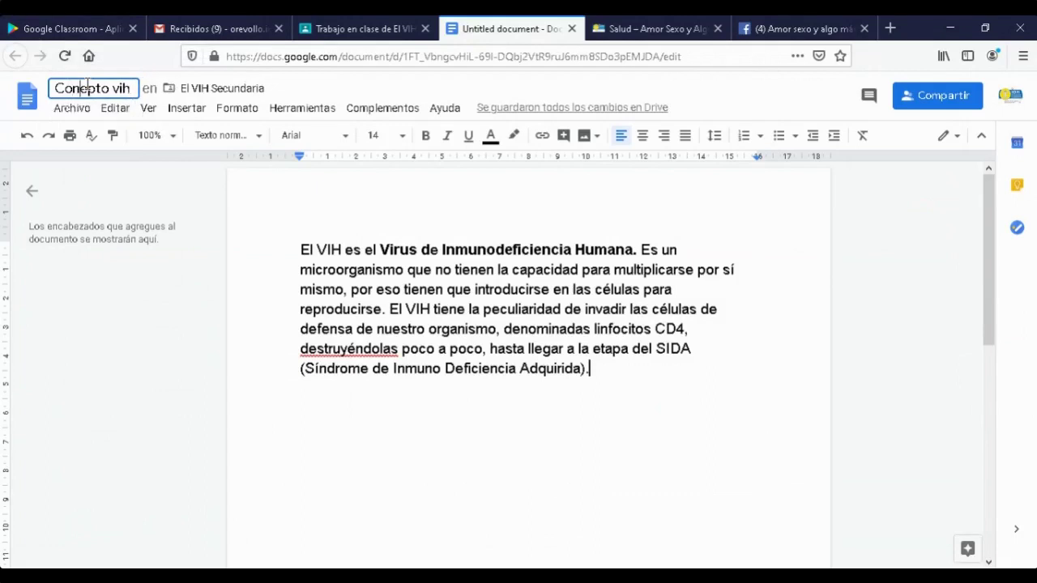
type("c")
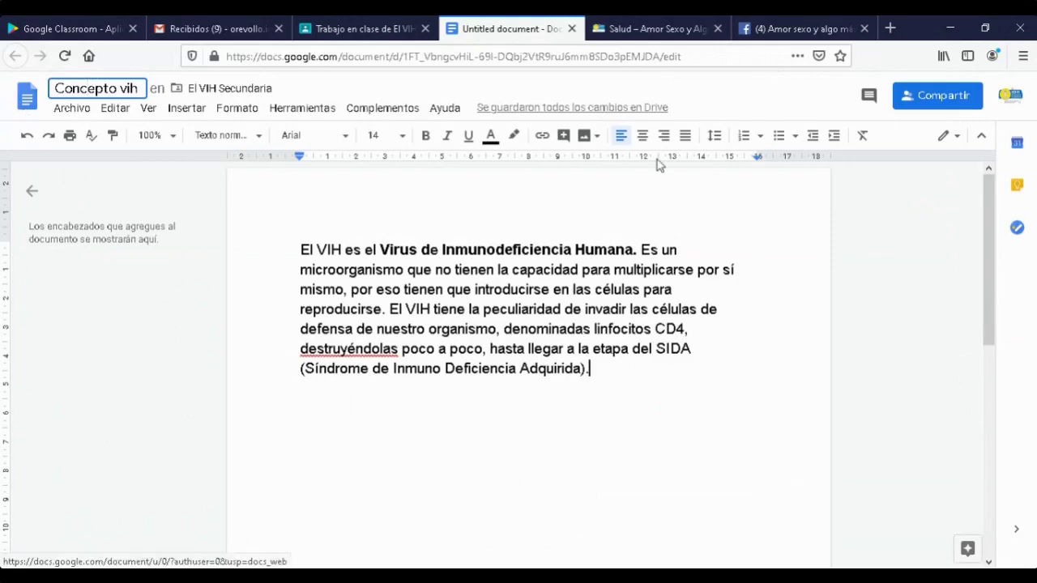
left_click(780, 352)
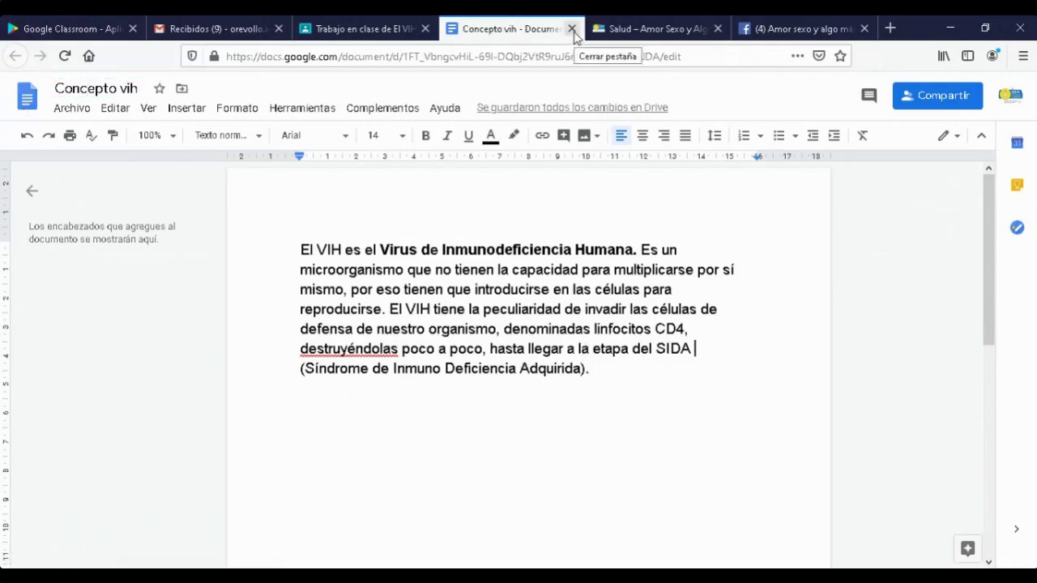
left_click(572, 29)
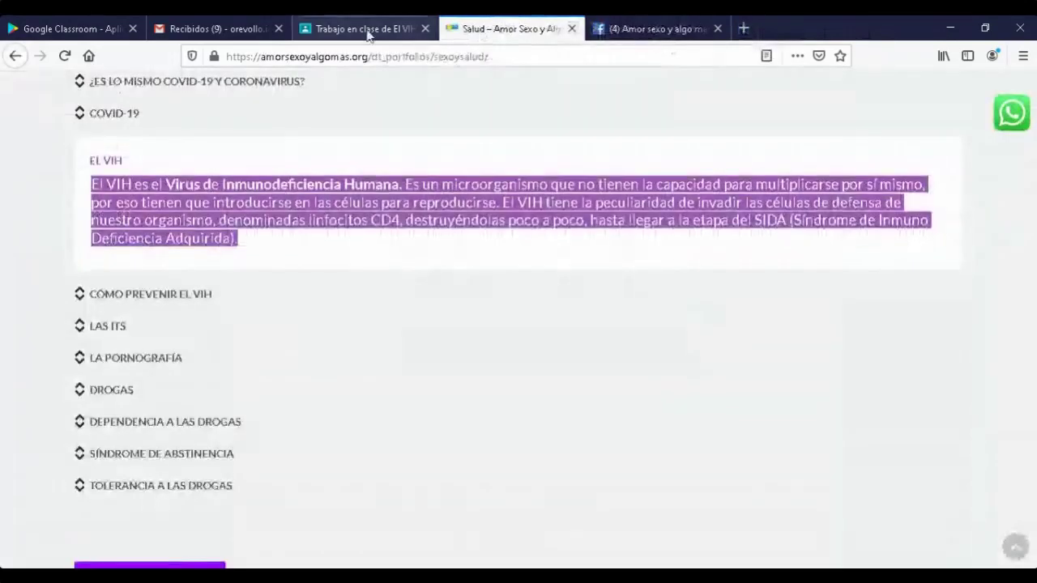
- Return to the Trabajo en clase tab and reload the Classroom page
left_click(370, 31)
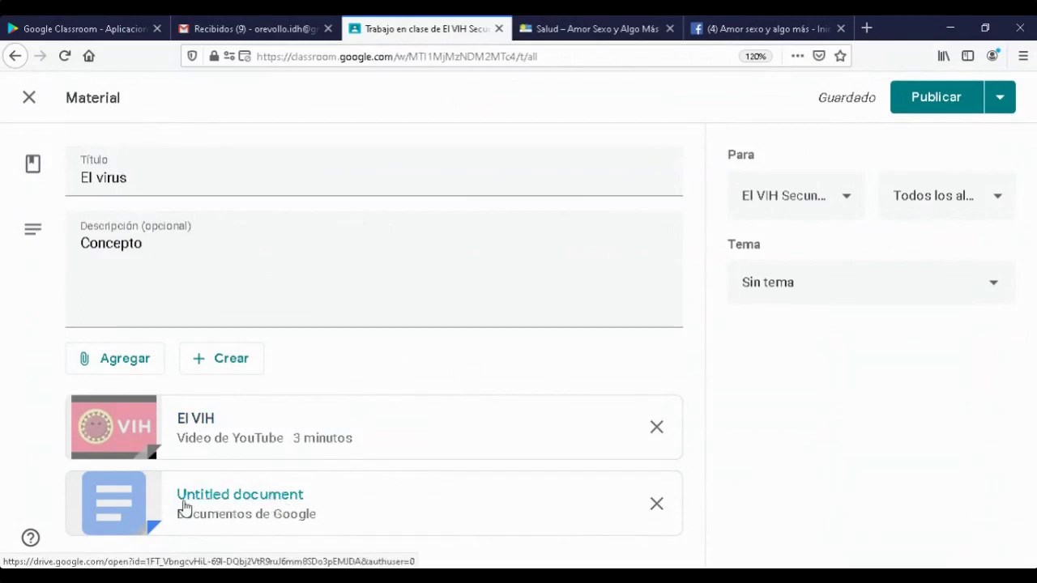
left_click(65, 56)
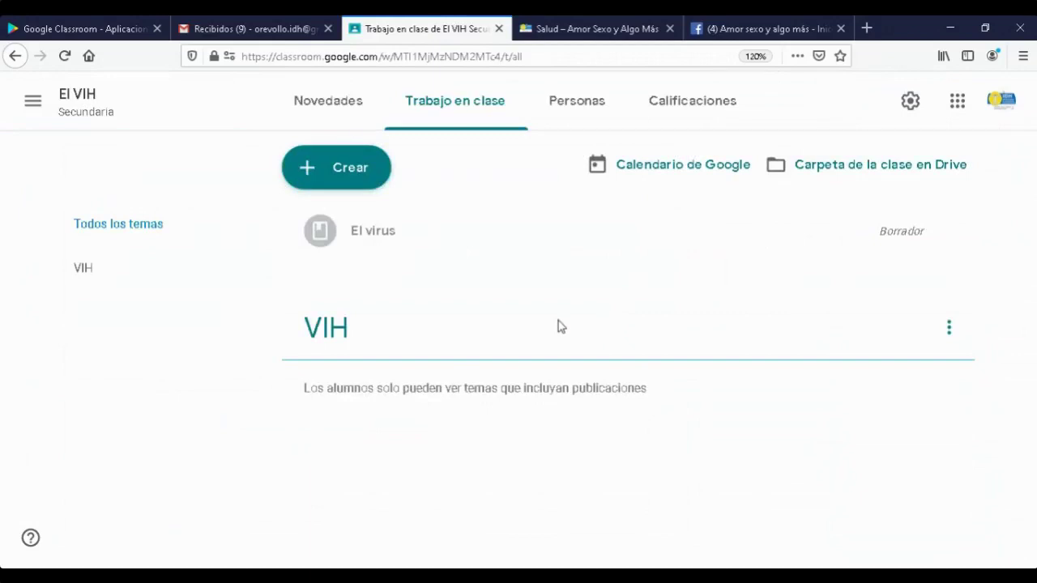
- Open the El virus draft for editing from the all-topics classwork list
left_click(84, 273)
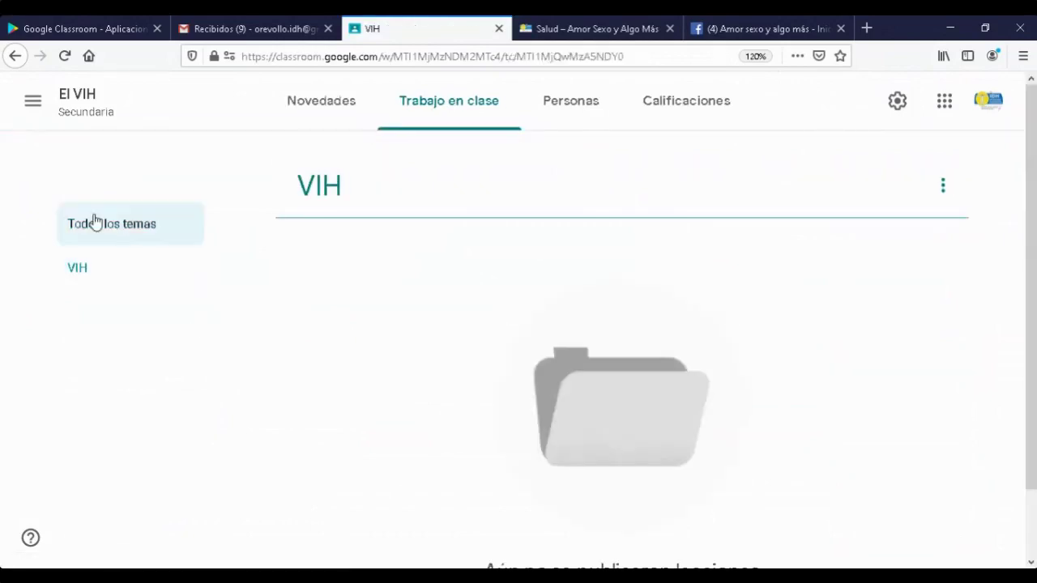
left_click(97, 231)
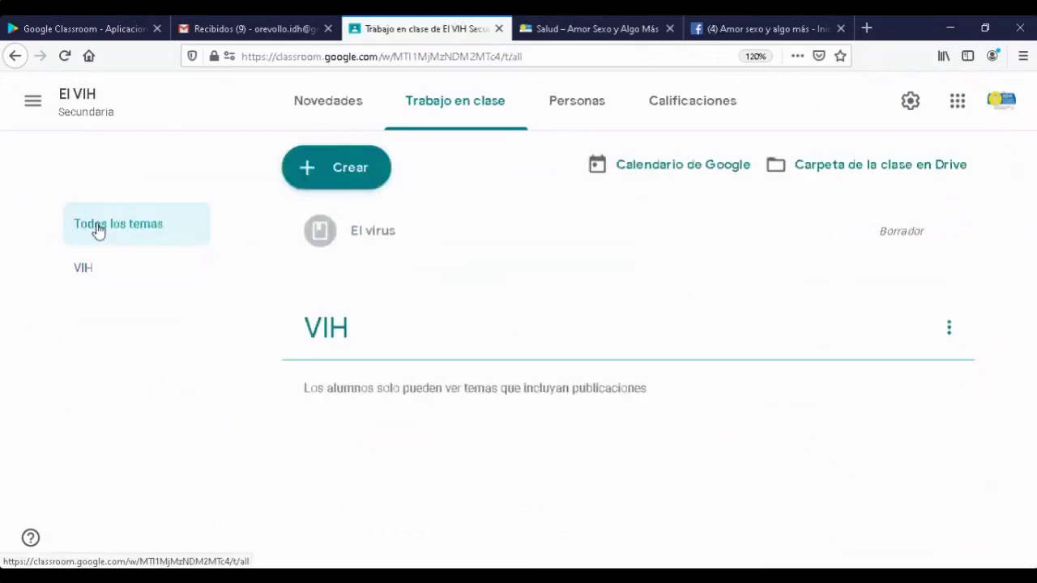
left_click_drag(333, 332, 384, 238)
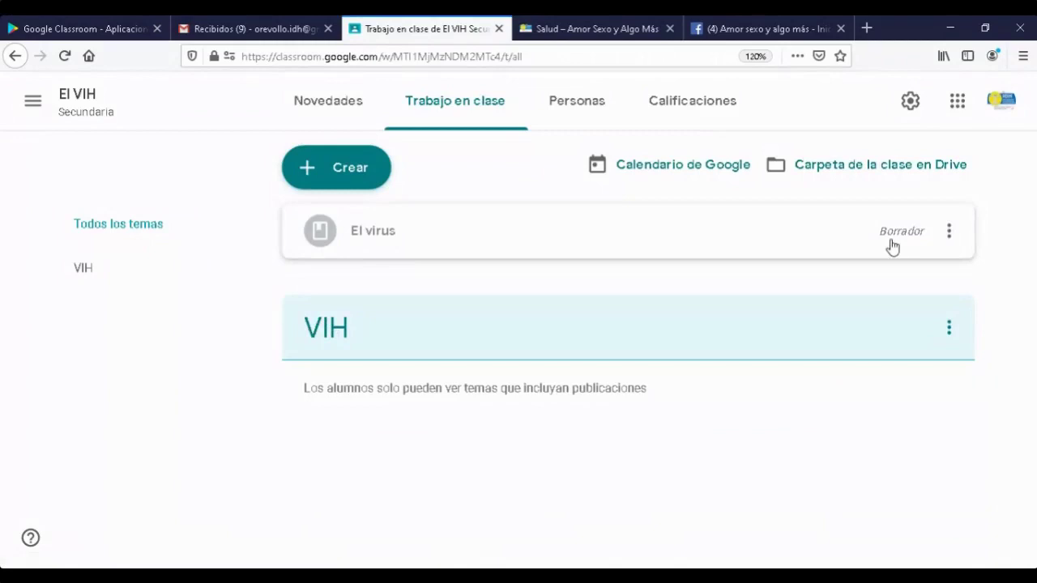
left_click(946, 237)
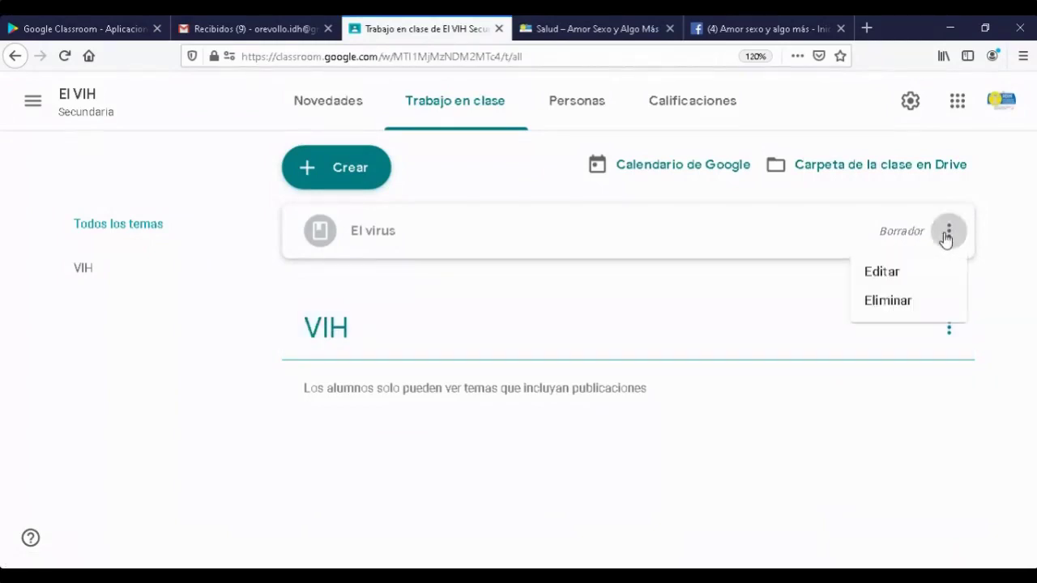
left_click(879, 276)
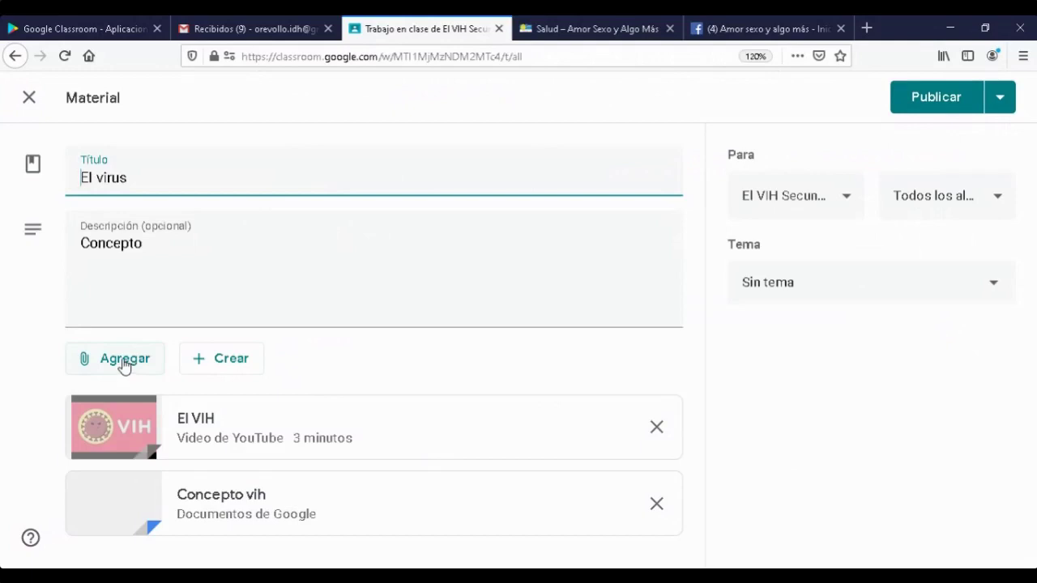
- Upload VIH.docx from the desktop as a third attachment to the El virus material
left_click(125, 365)
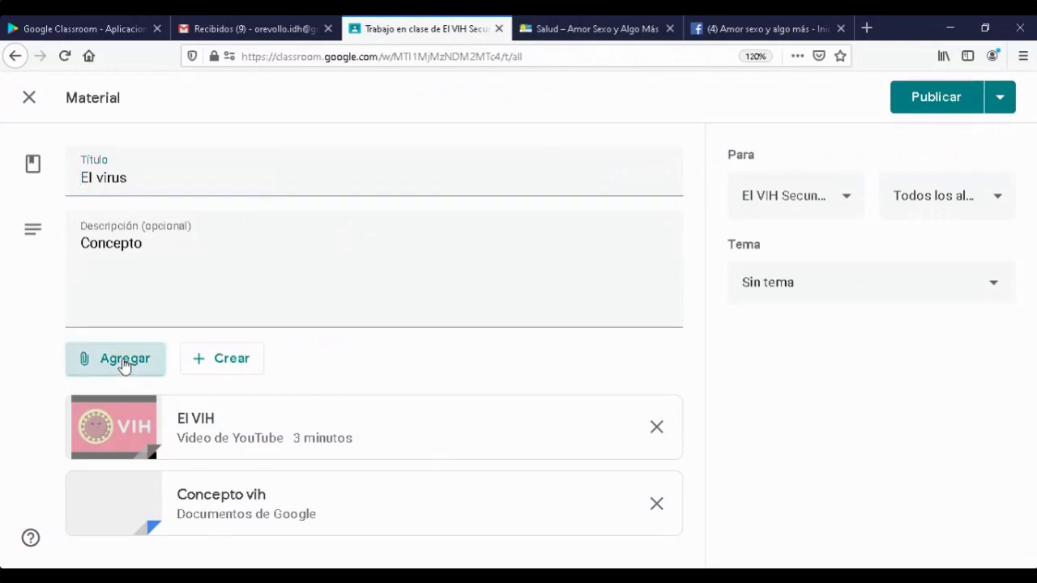
left_click(125, 365)
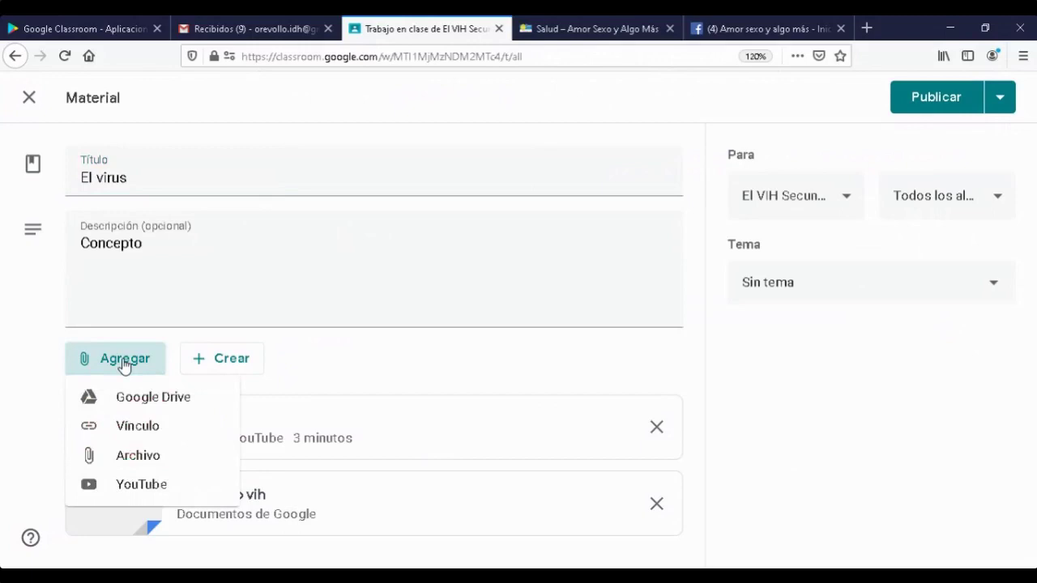
left_click(134, 456)
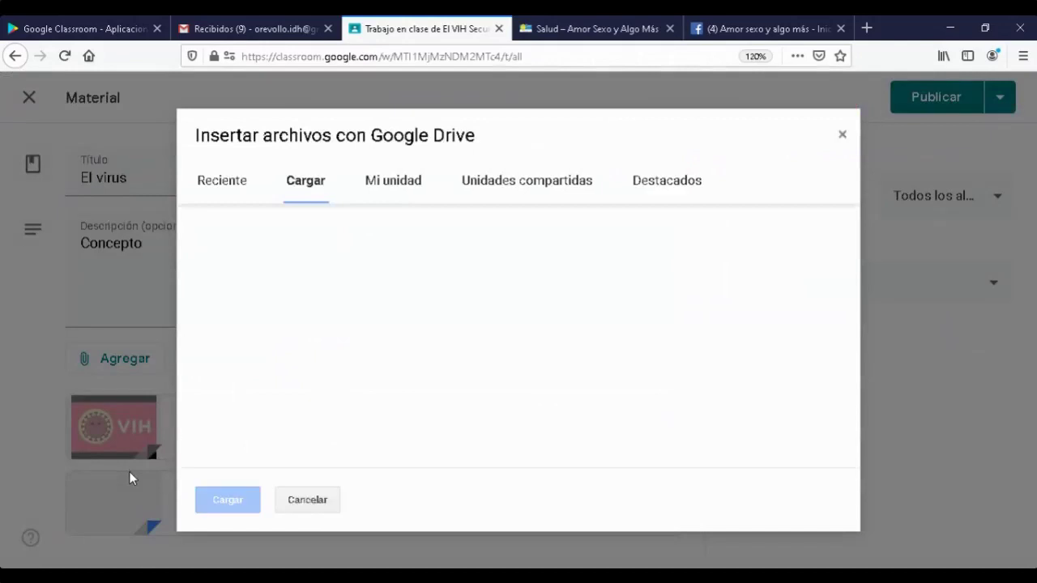
left_click(393, 185)
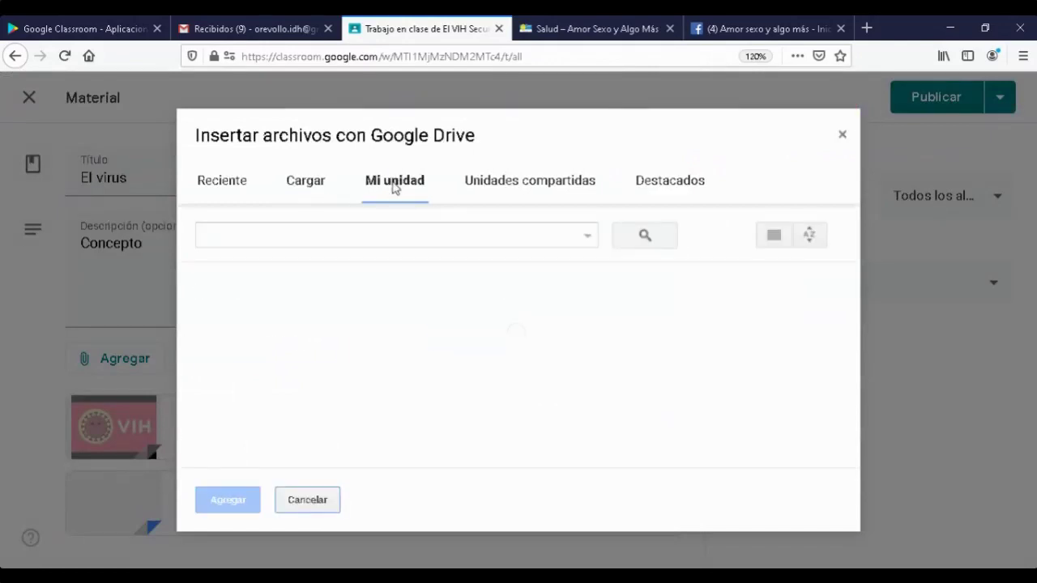
left_click(306, 184)
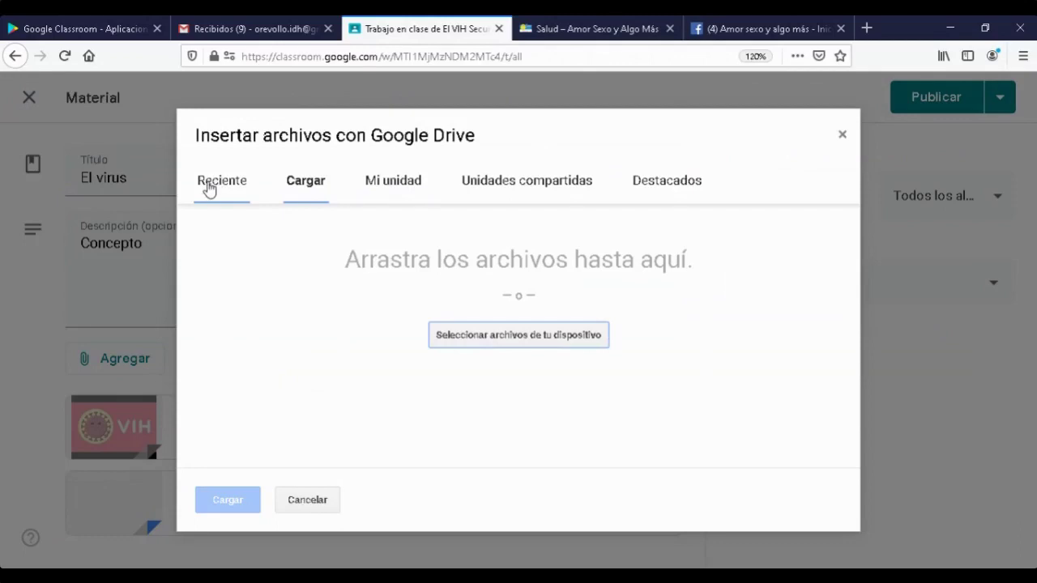
left_click(518, 335)
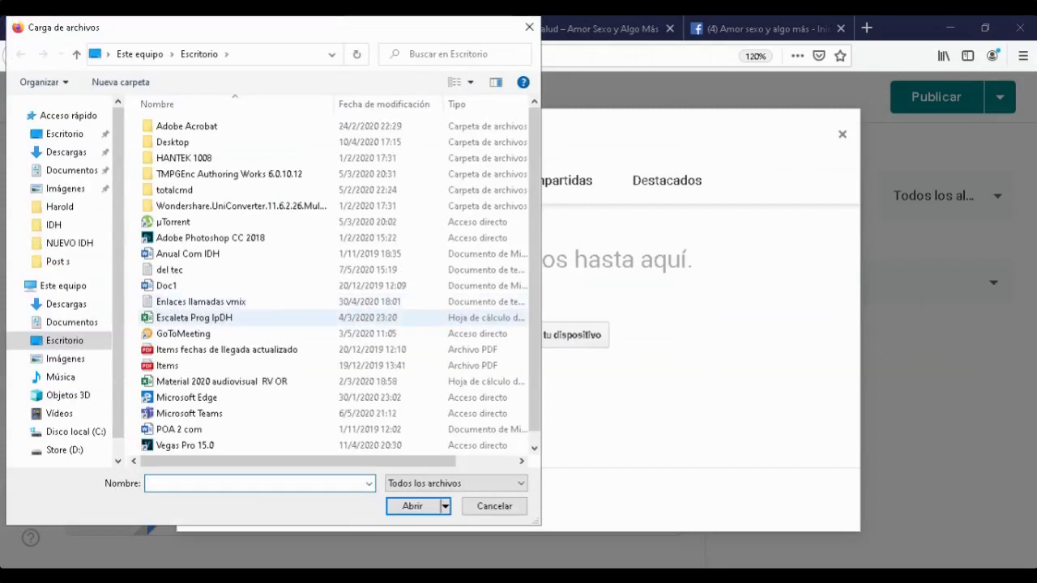
scroll(195, 318, "down", 1)
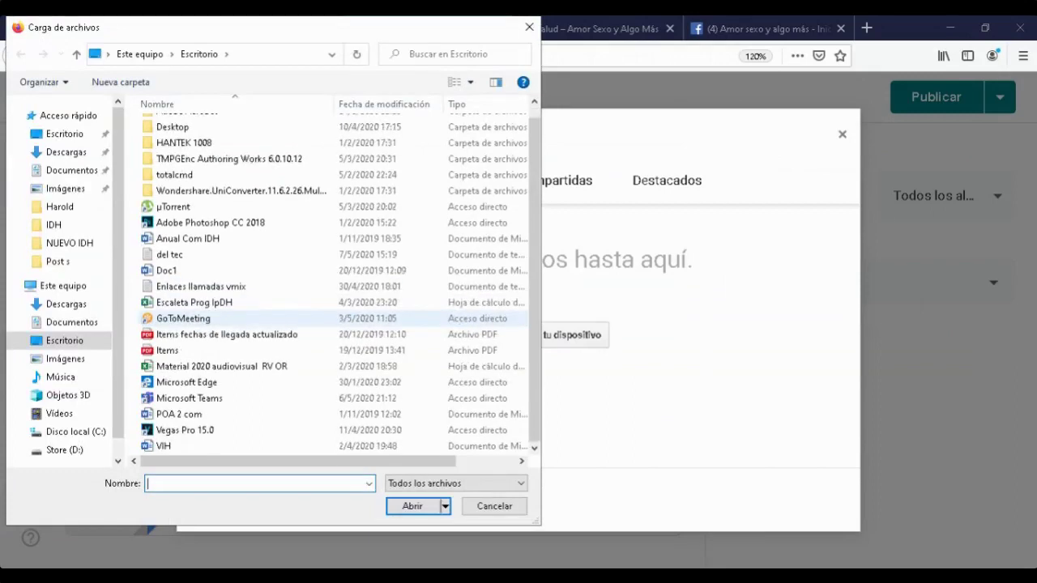
left_click(219, 445)
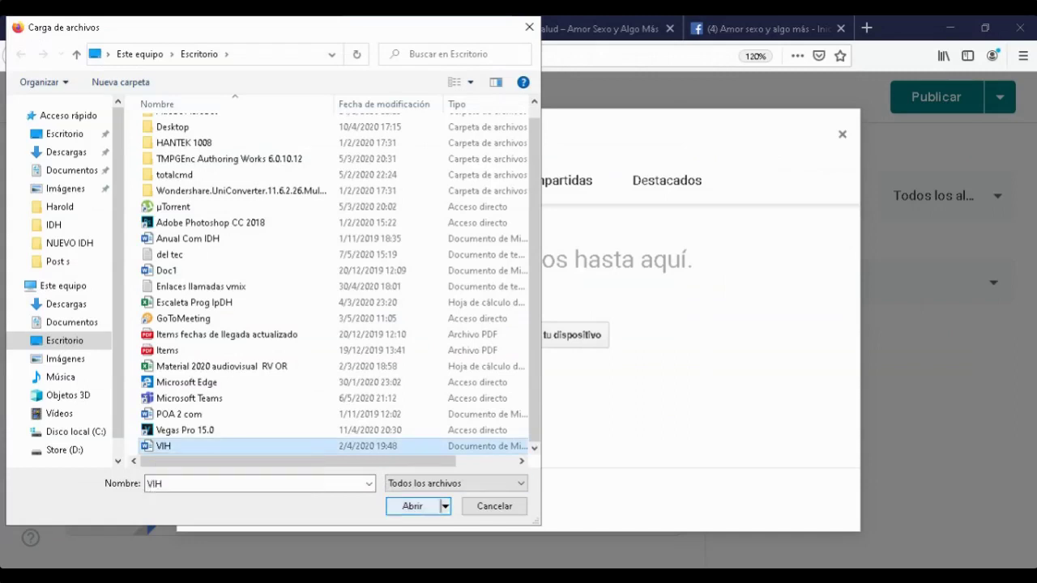
left_click(412, 507)
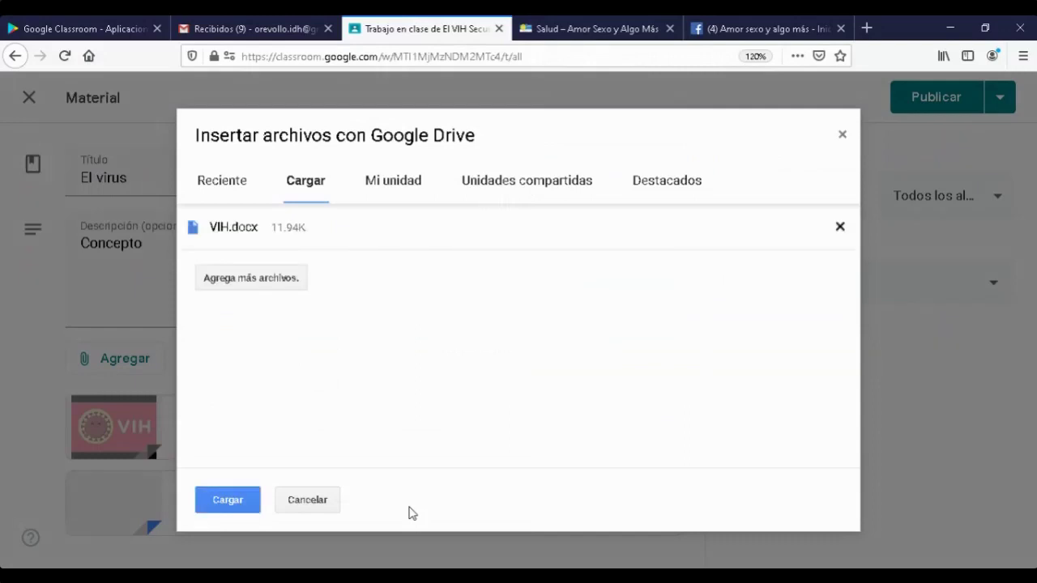
left_click(228, 501)
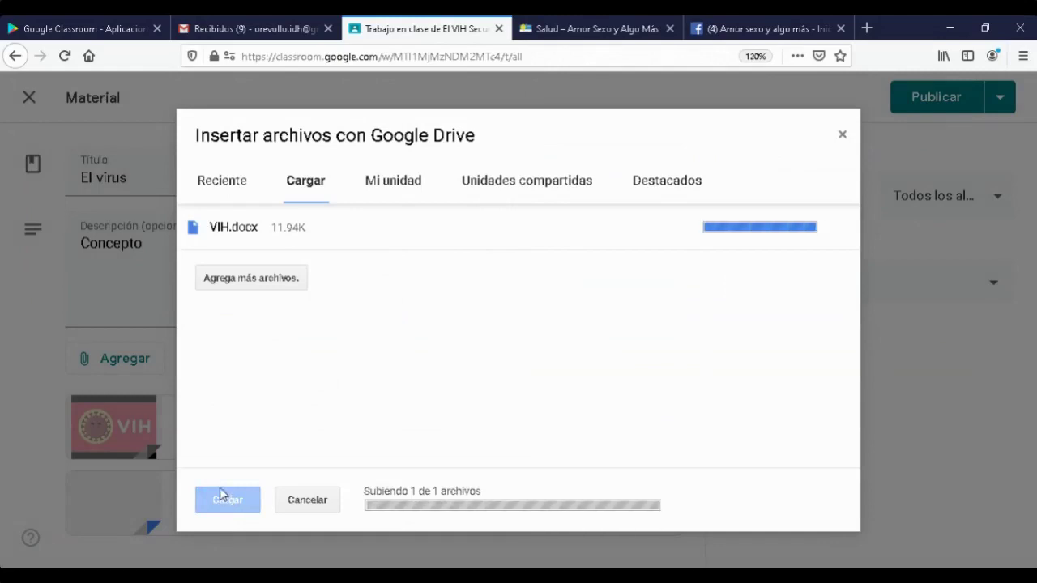
left_click(219, 488)
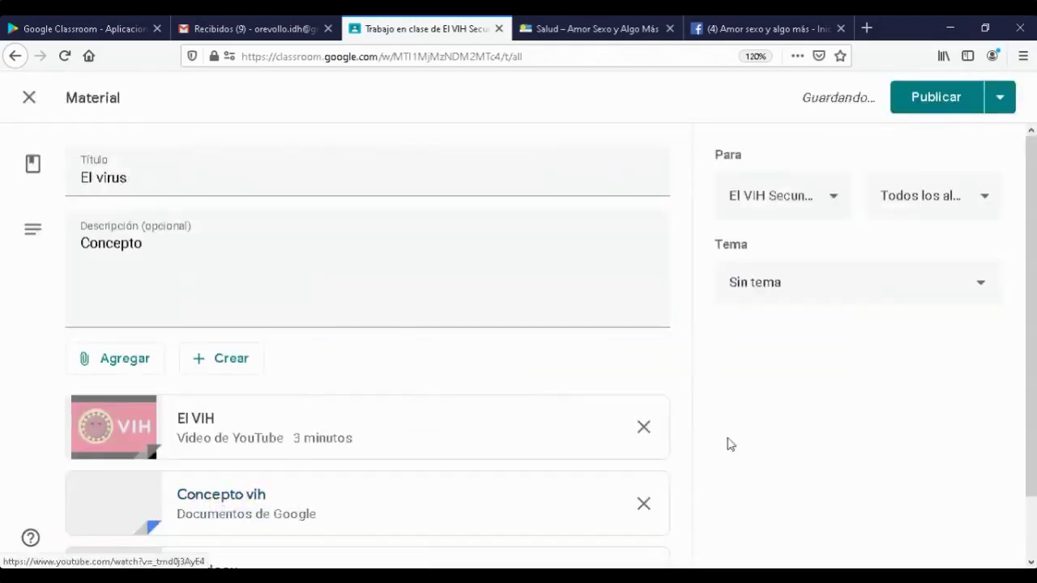
scroll(737, 441, "down", 1)
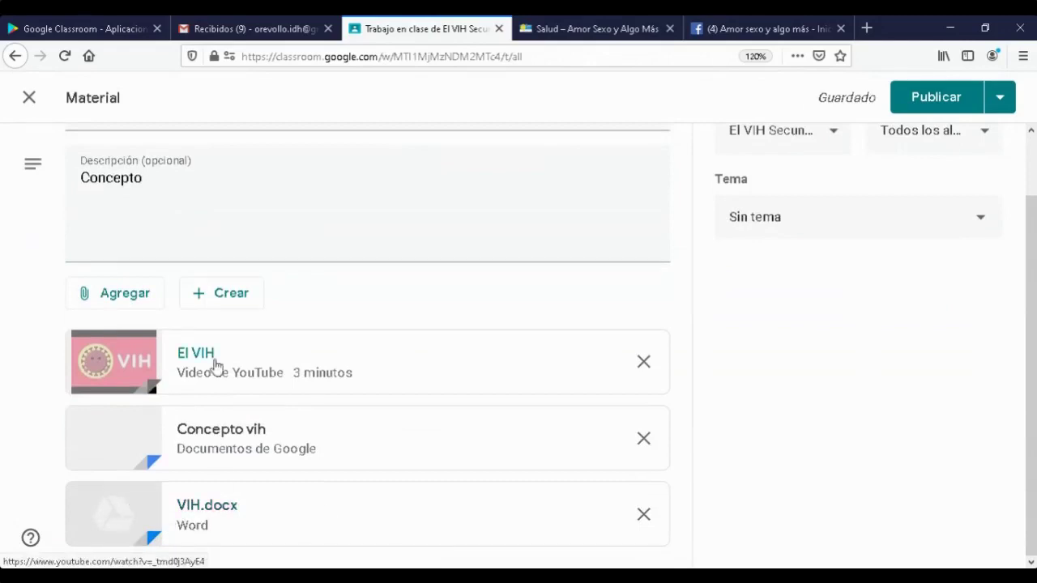
scroll(306, 465, "up", 1)
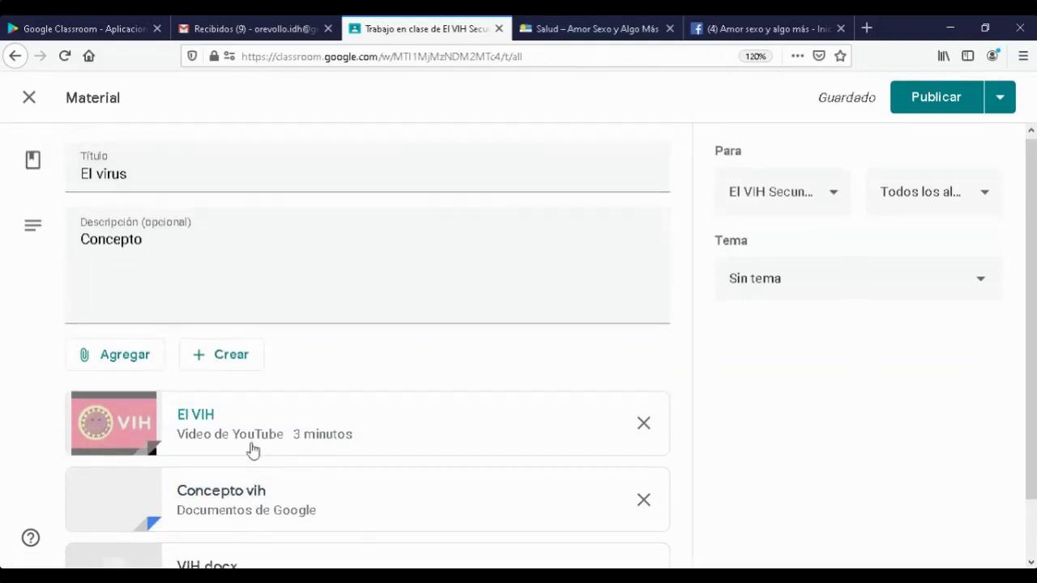
scroll(185, 379, "down", 1)
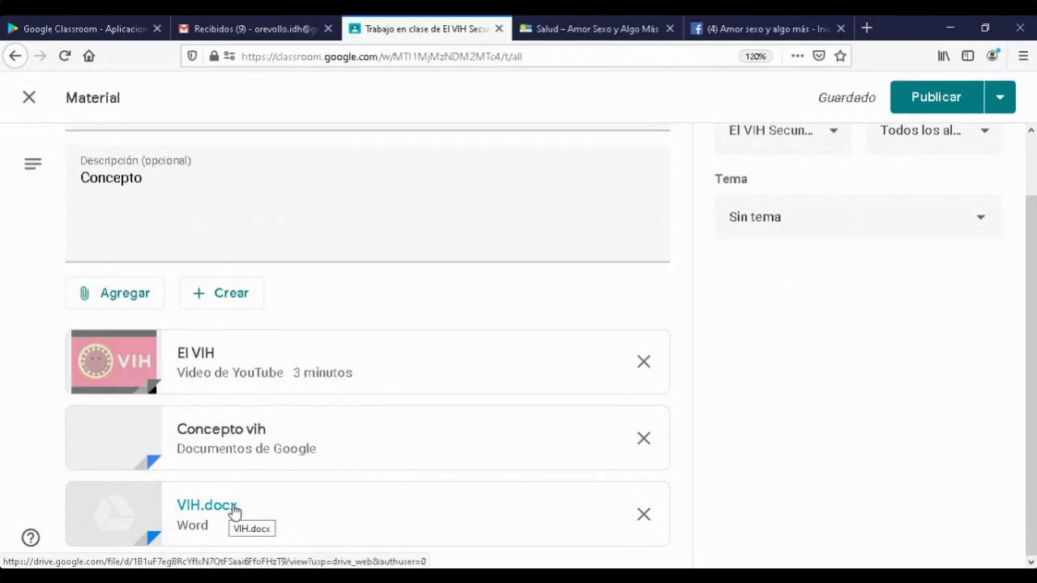
scroll(602, 431, "up", 1)
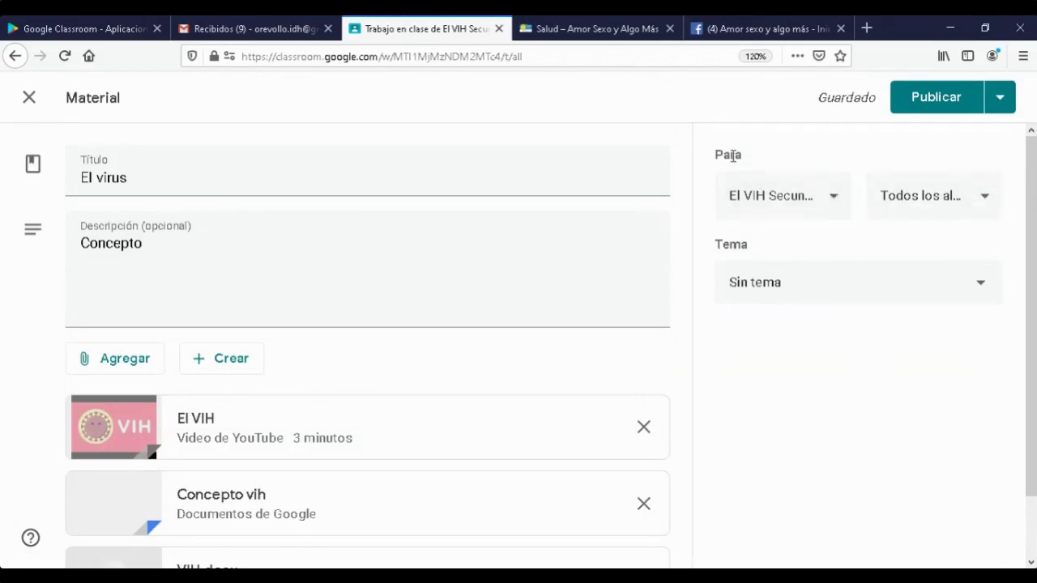
left_click(834, 203)
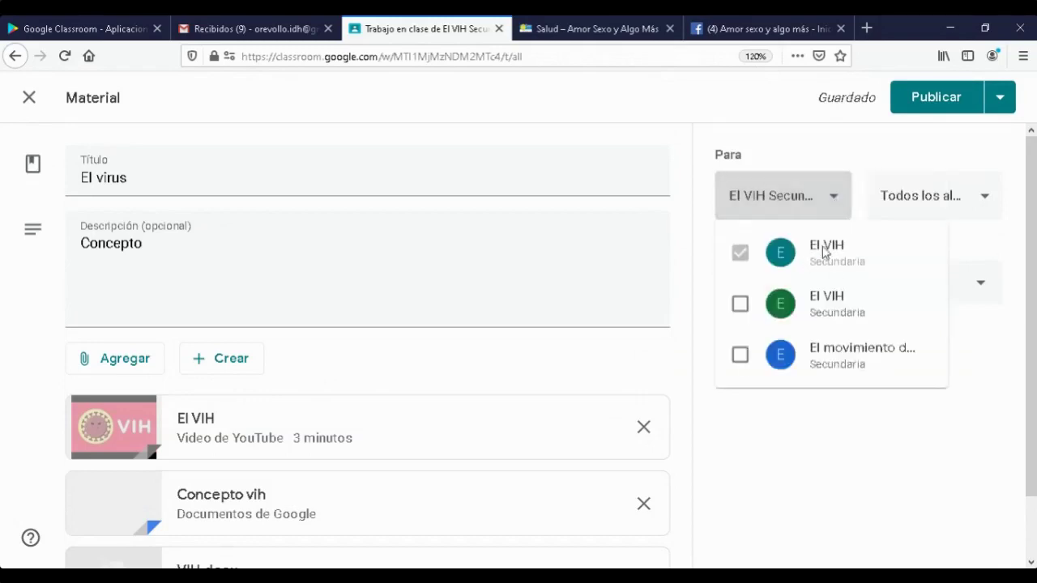
- Keep the current class and all students as recipients of the El virus material
left_click(852, 150)
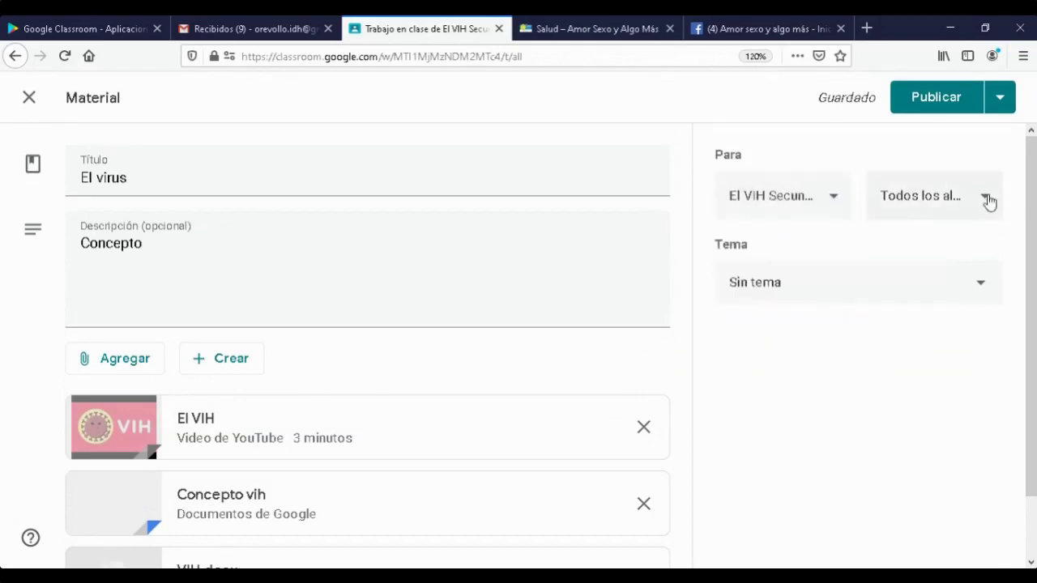
left_click(988, 201)
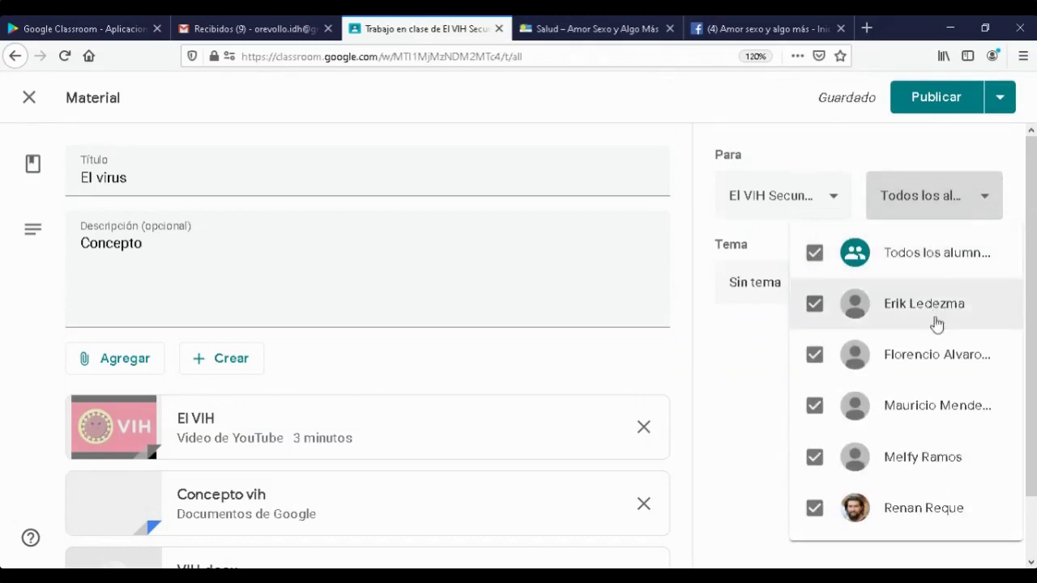
left_click(911, 155)
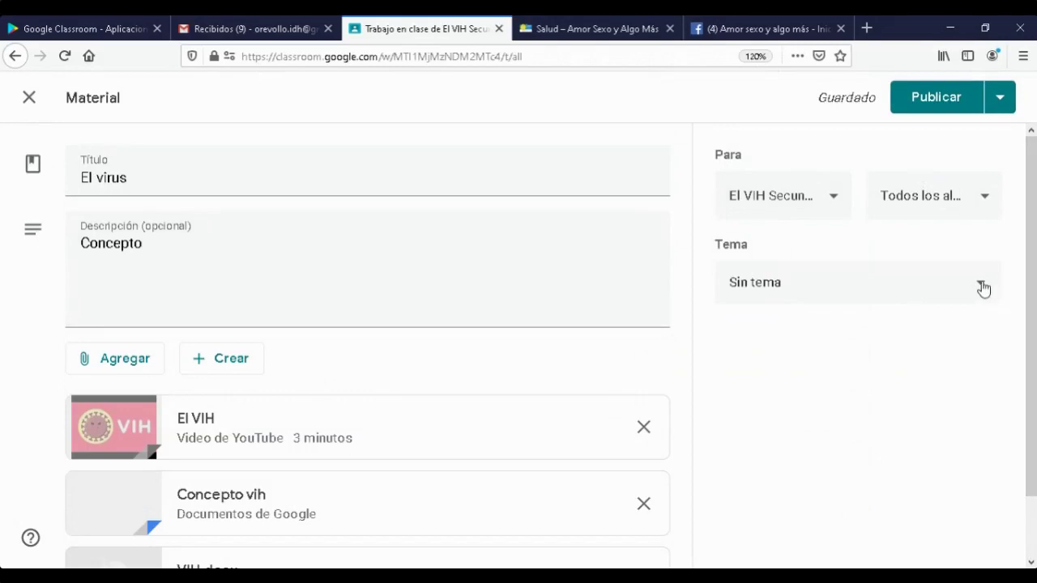
- File the material under the VIH topic and publish it
left_click(983, 289)
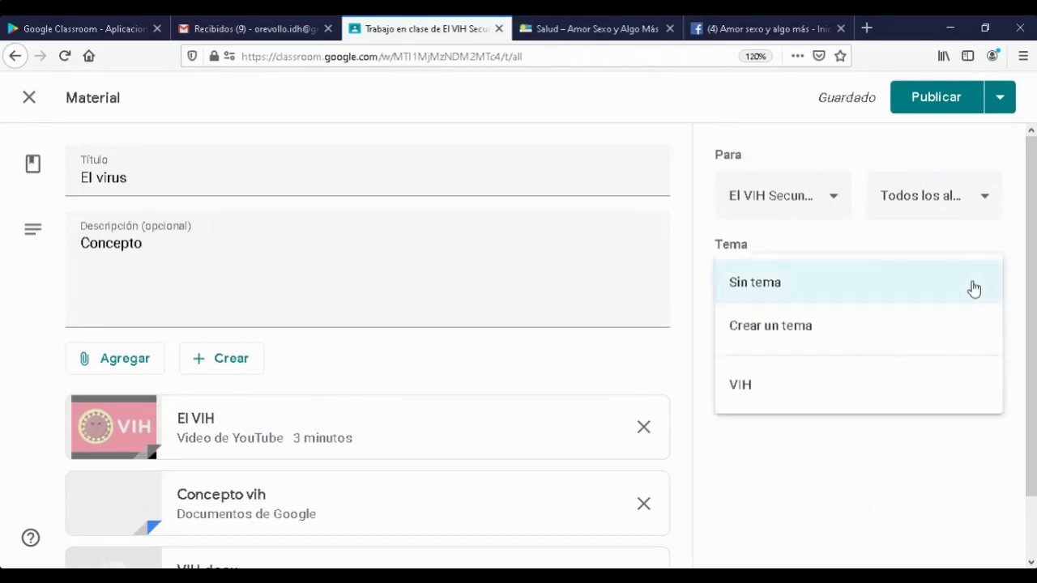
left_click(741, 387)
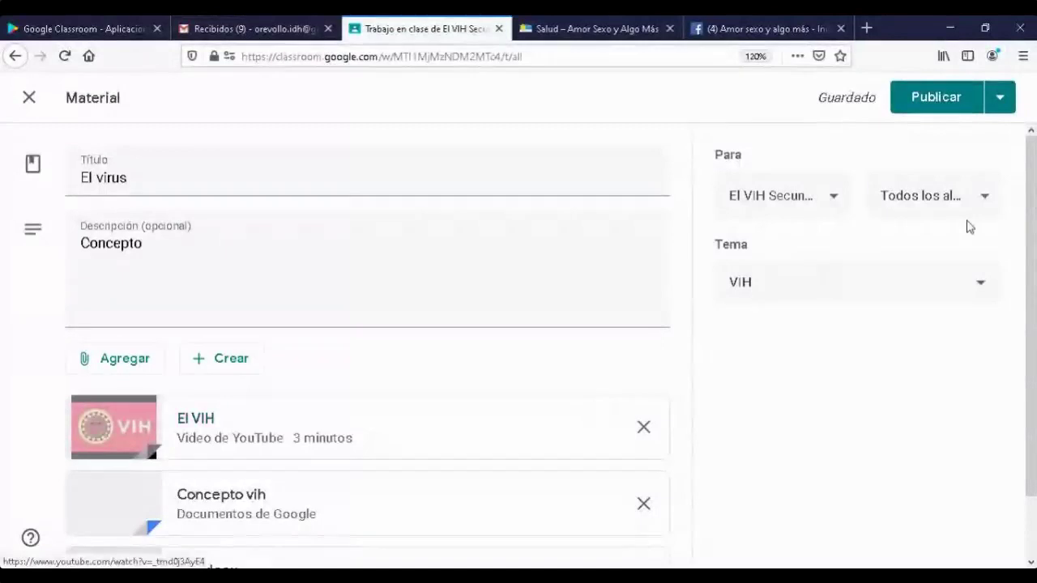
left_click(957, 91)
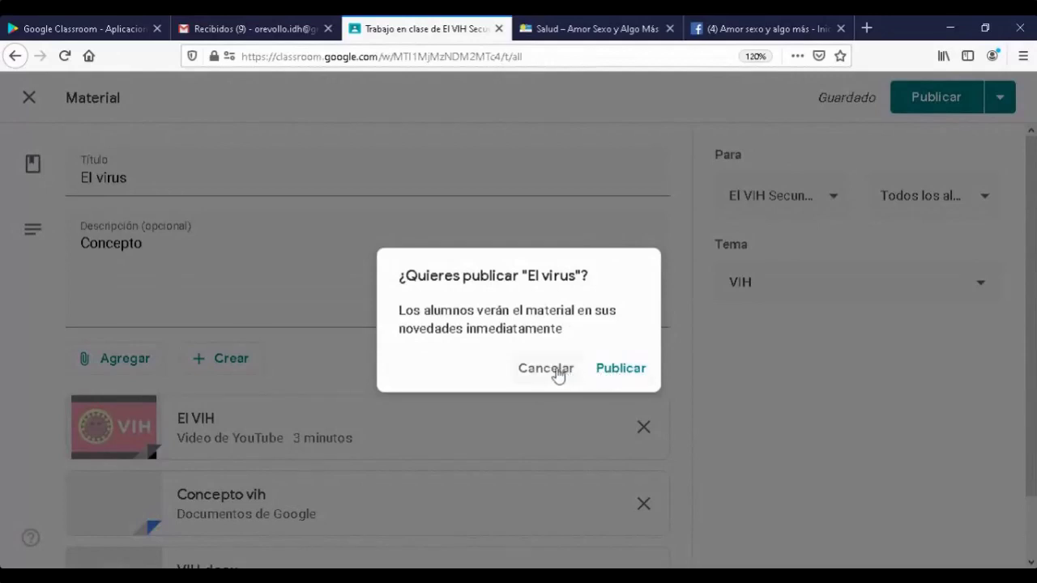
- Back out of publishing immediately and close the scheduling box without scheduling
left_click(622, 371)
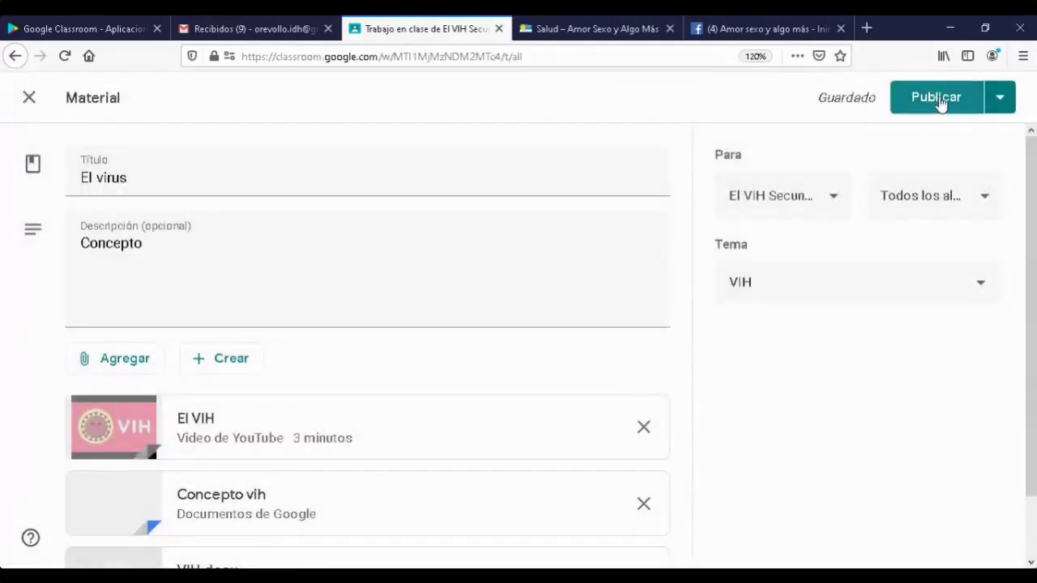
left_click(1008, 105)
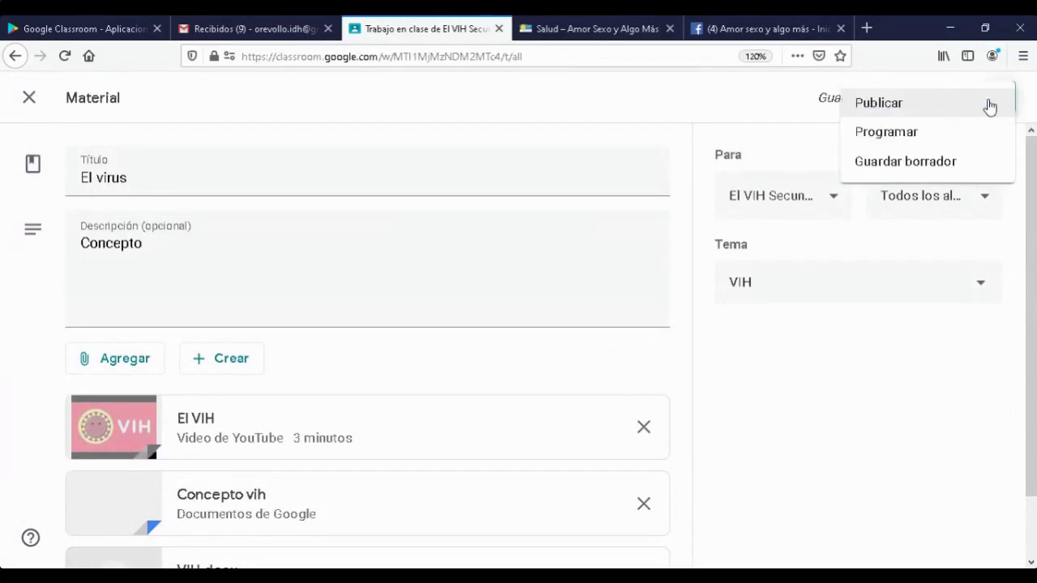
left_click(903, 140)
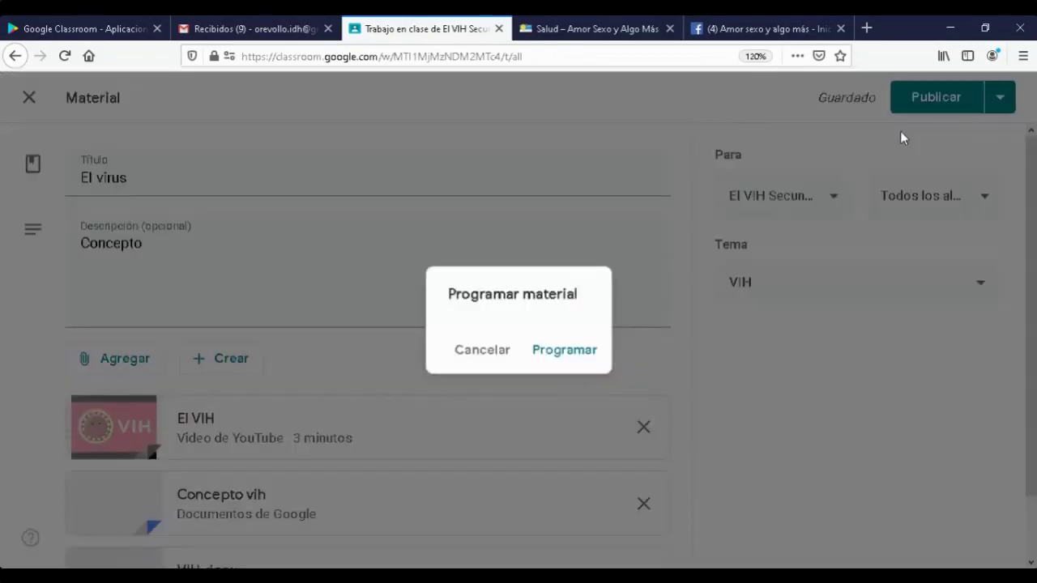
left_click(482, 411)
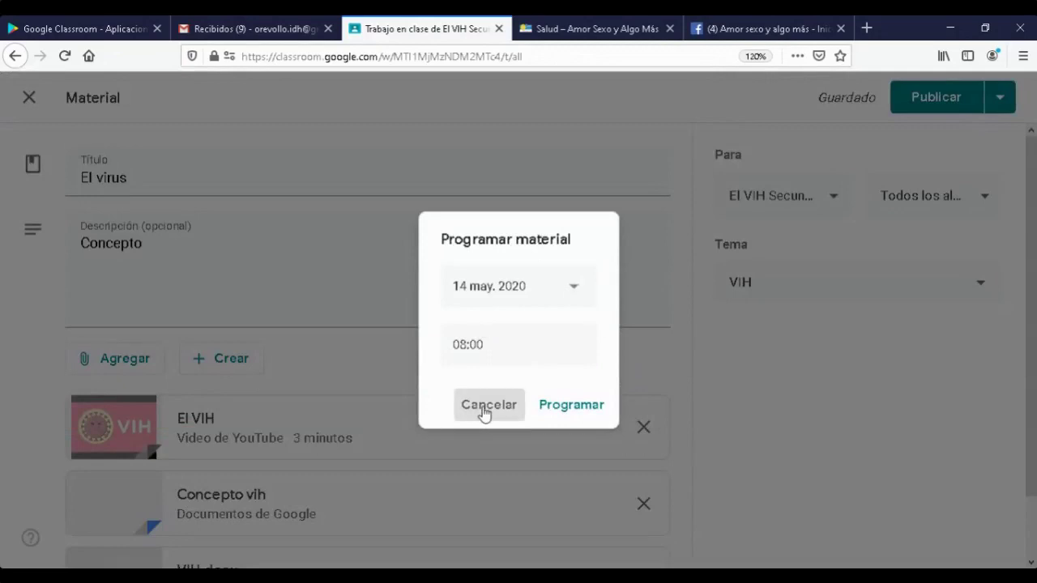
- Try scheduling for 18 May 2020 at 08:00, then cancel and publish immediately instead
left_click(1002, 101)
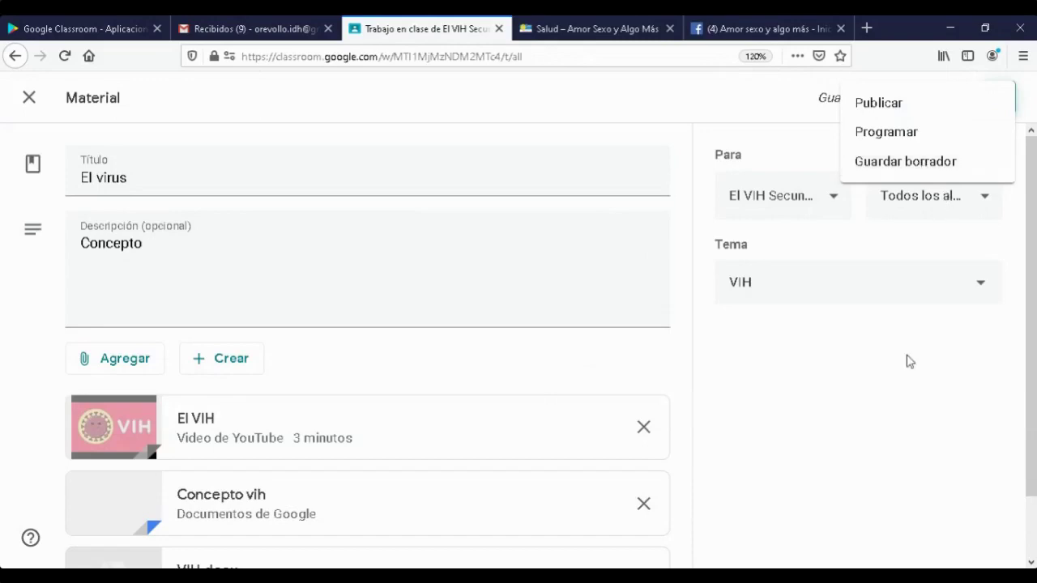
left_click(898, 139)
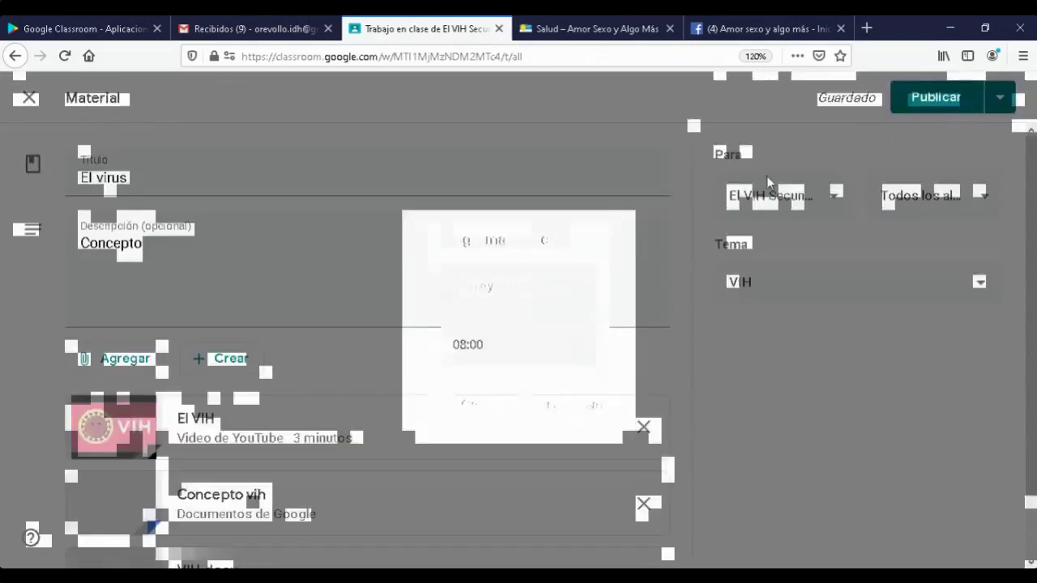
left_click(572, 291)
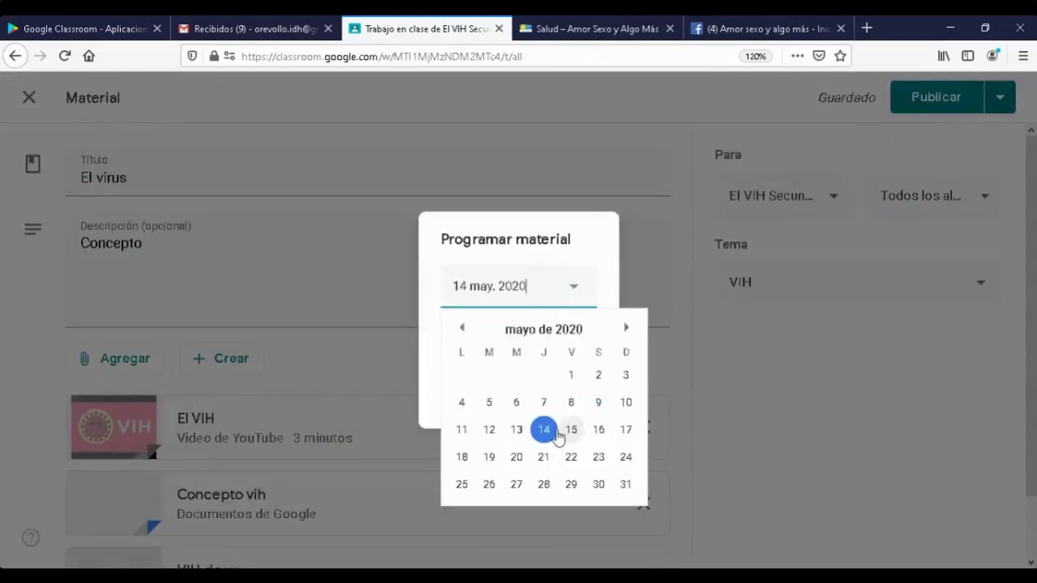
left_click(462, 457)
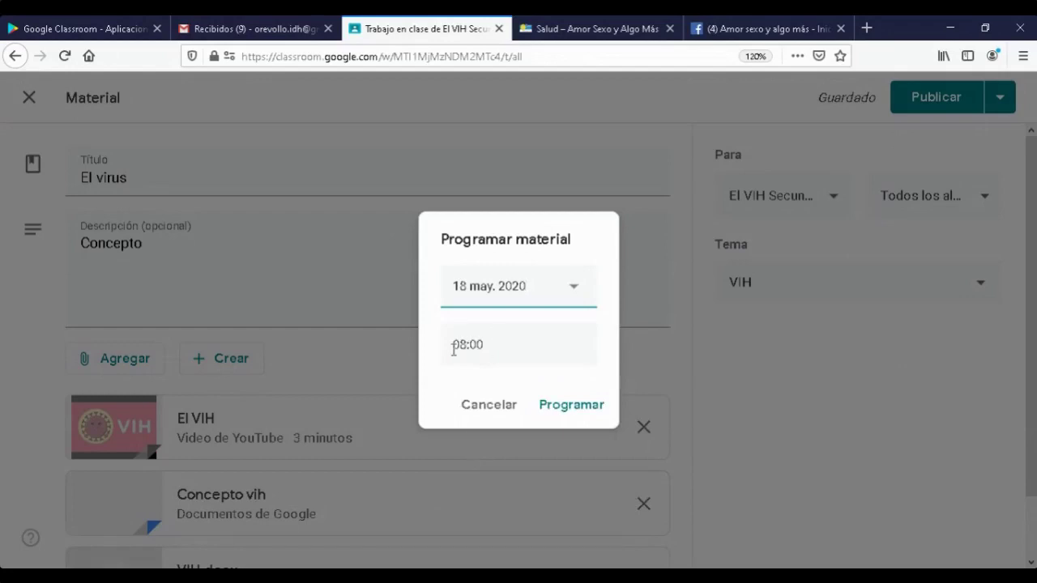
left_click(461, 344)
left_click(497, 349)
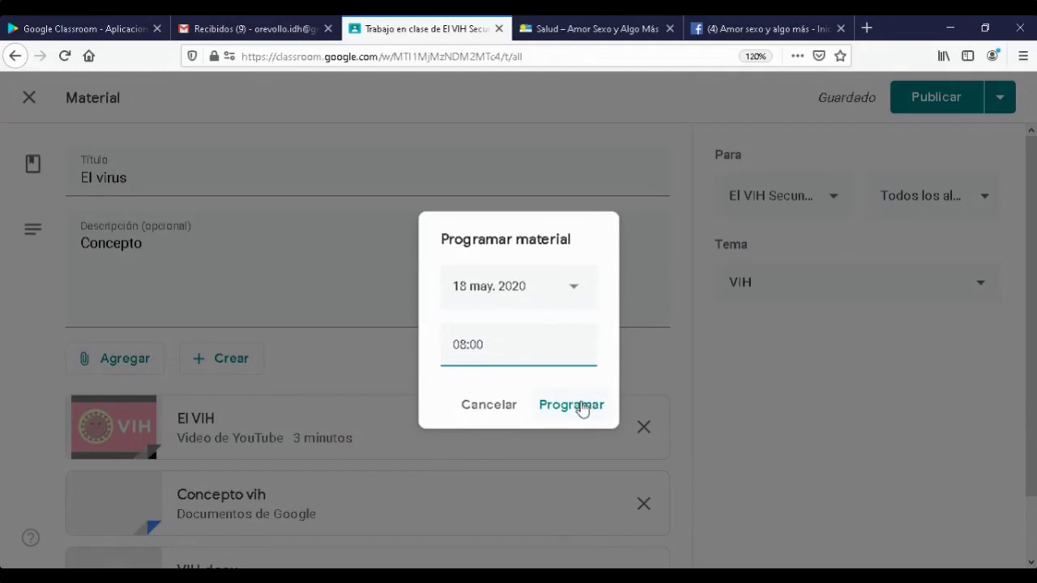
left_click(487, 409)
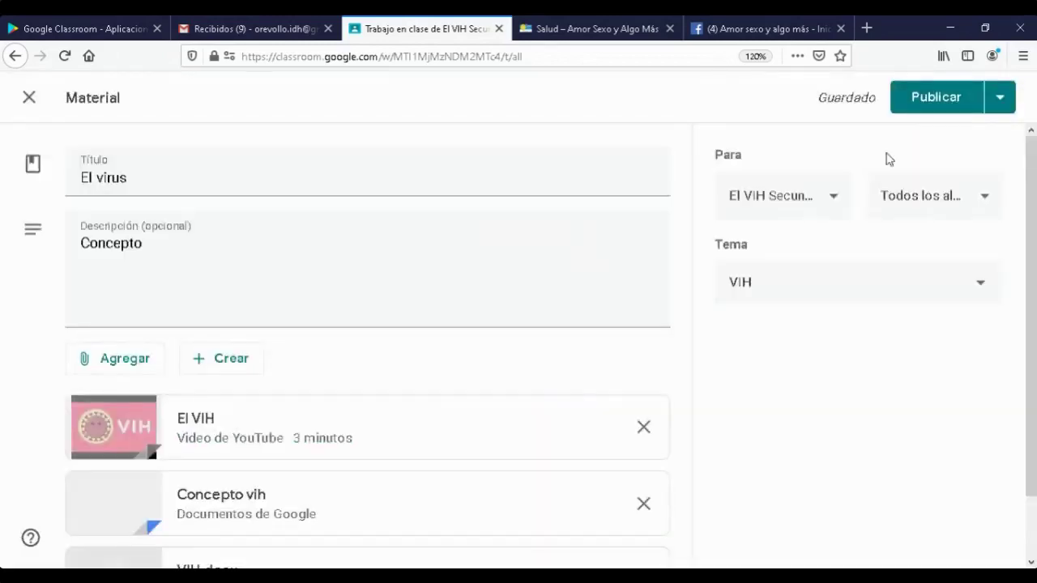
left_click(932, 98)
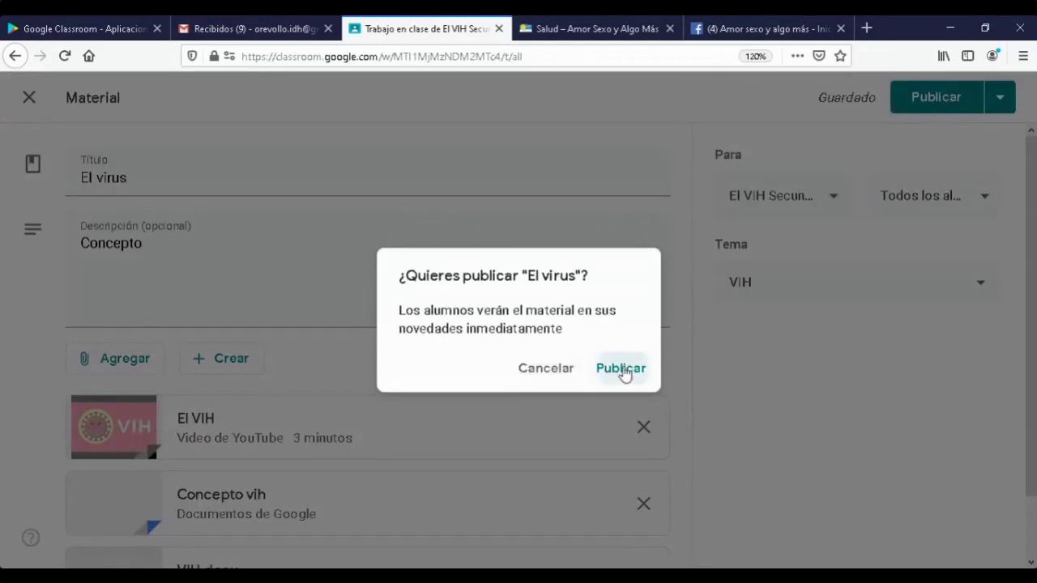
- Confirm publishing El virus to students and start a new Tarea assignment
left_click(620, 368)
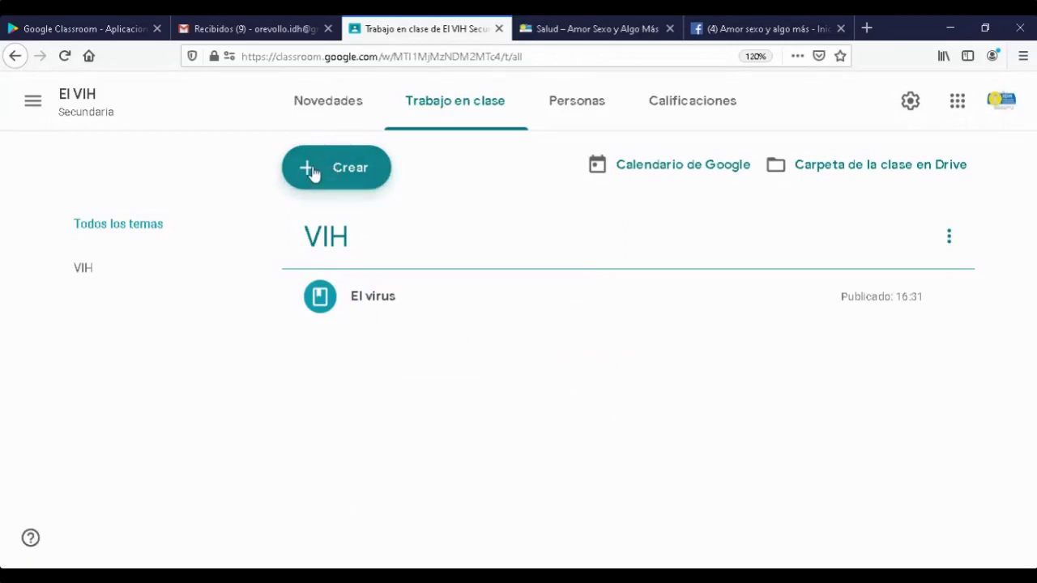
left_click(312, 172)
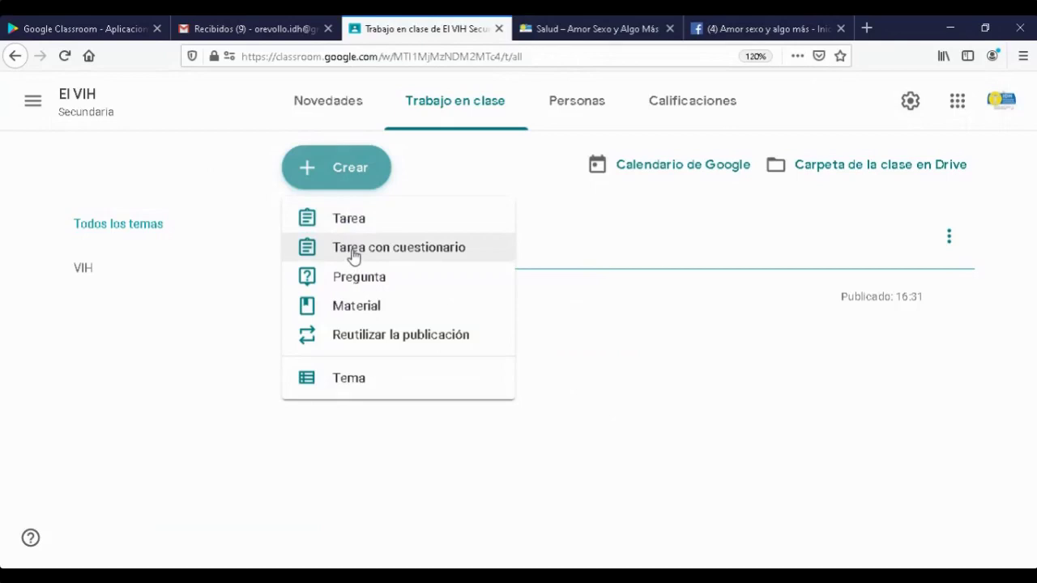
left_click(345, 227)
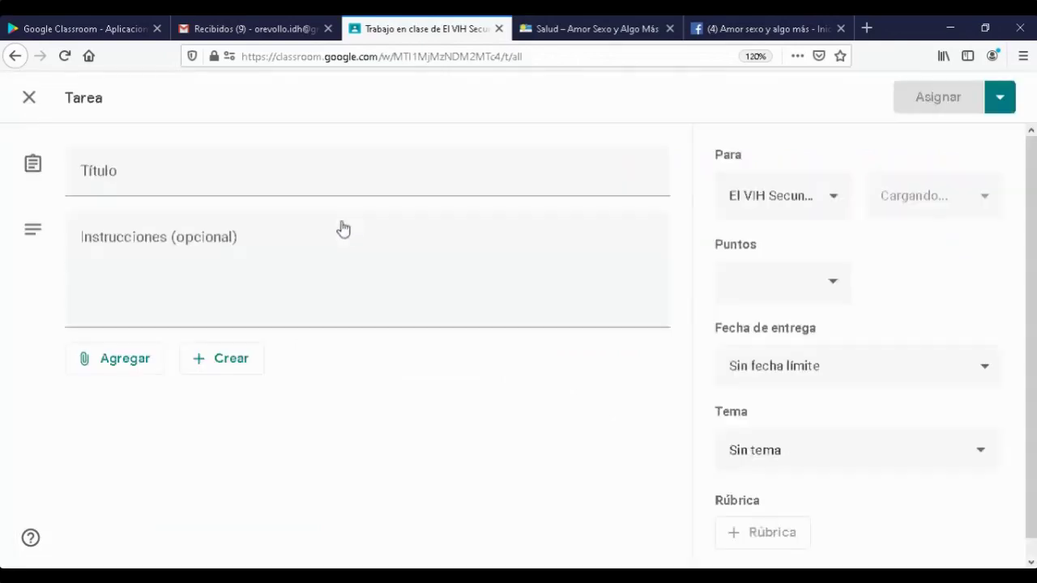
- Title the new assignment 'Como se transmite'
left_click(189, 180)
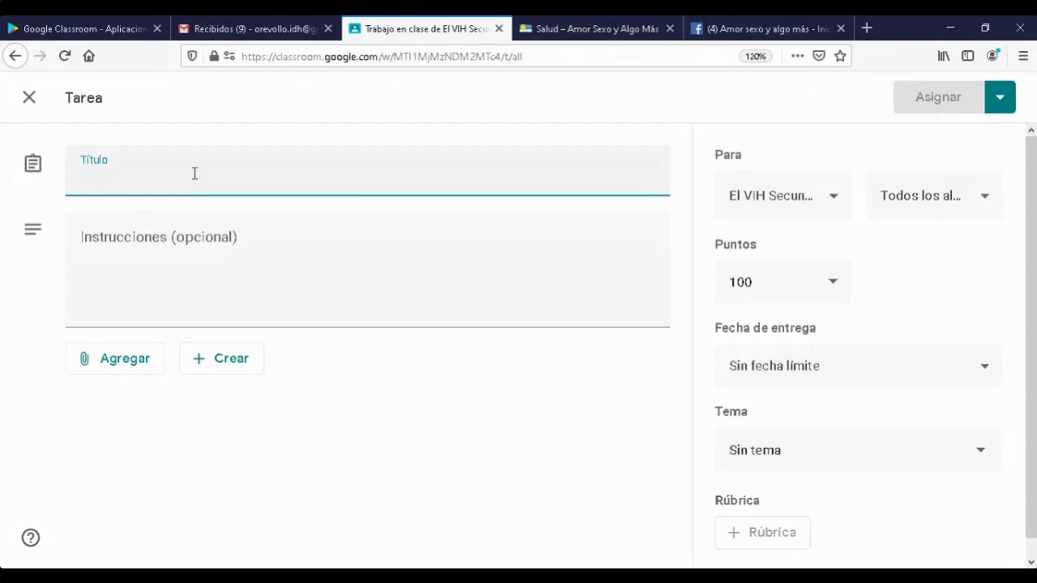
type("In")
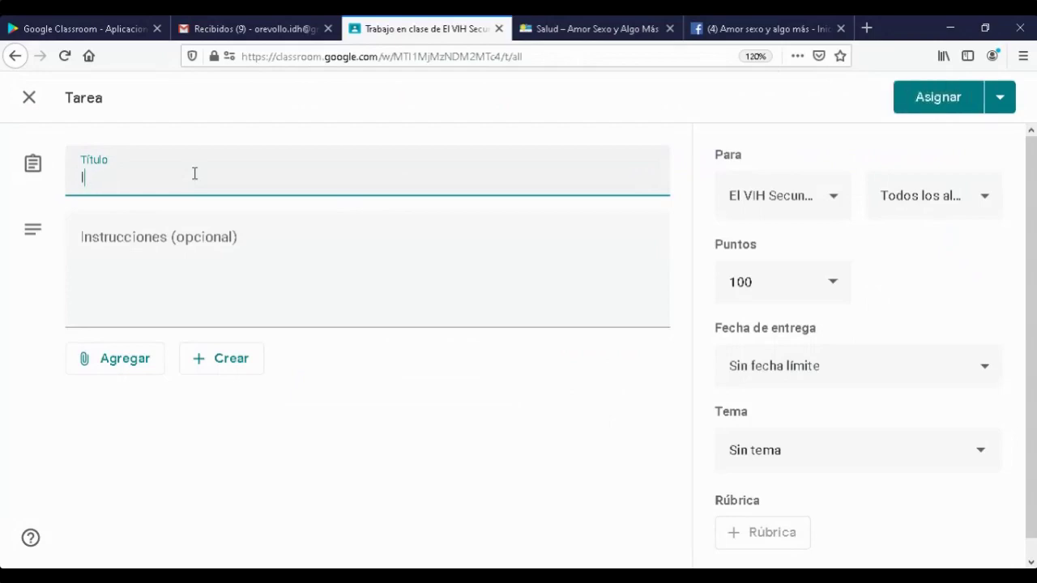
key("BackSpace")
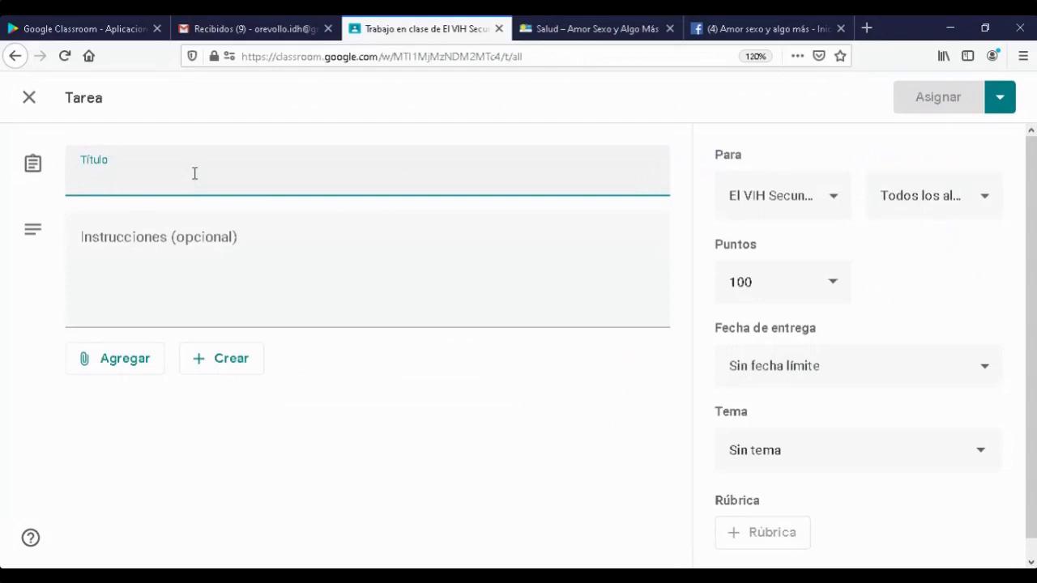
type("Como se transmite")
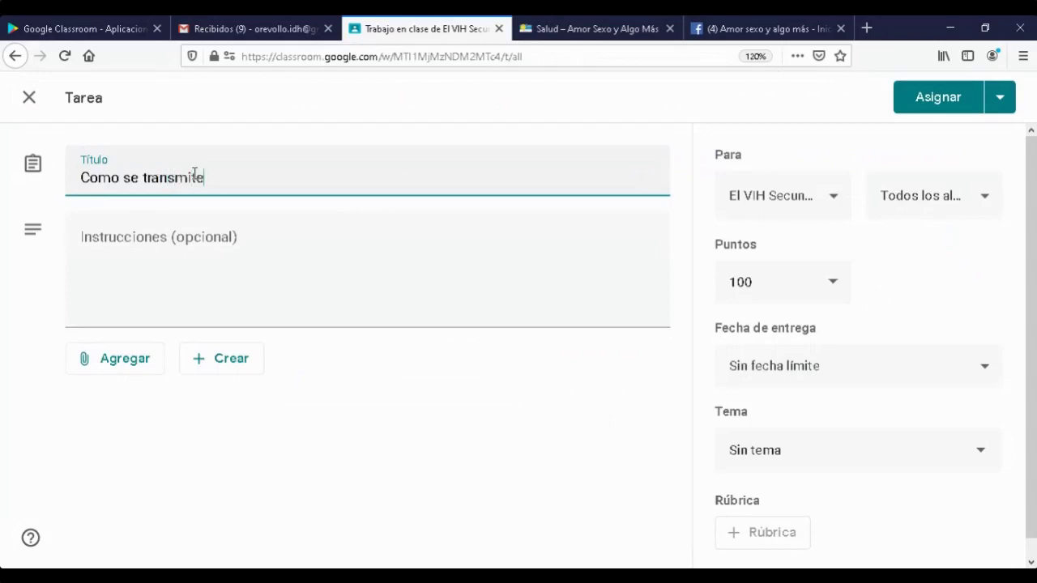
- Add the instructions 'Harcer un resumen de como se transmite el VIH'
left_click(149, 244)
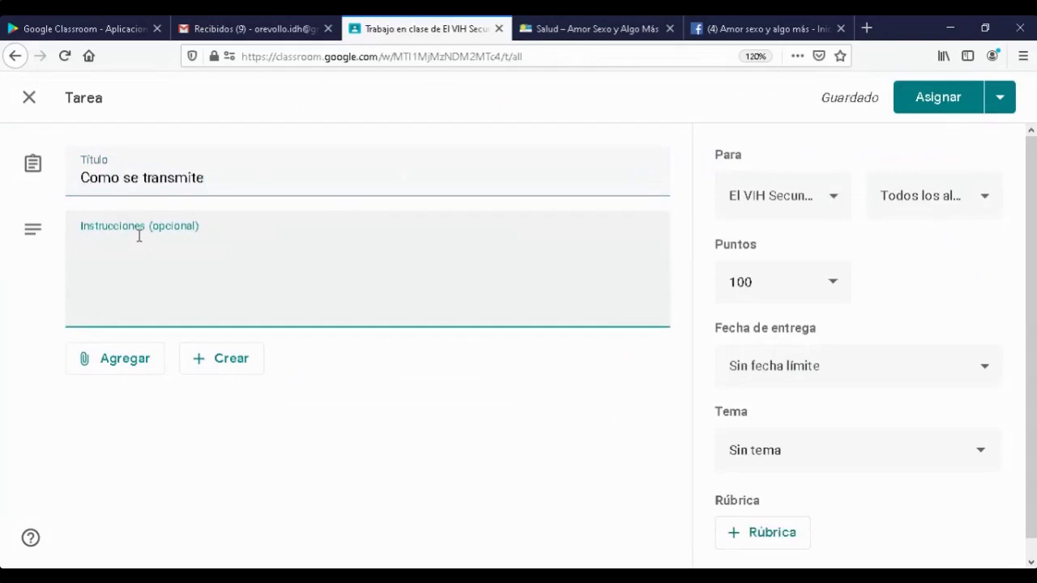
type("H")
type("c")
type("r")
key("BackSpace")
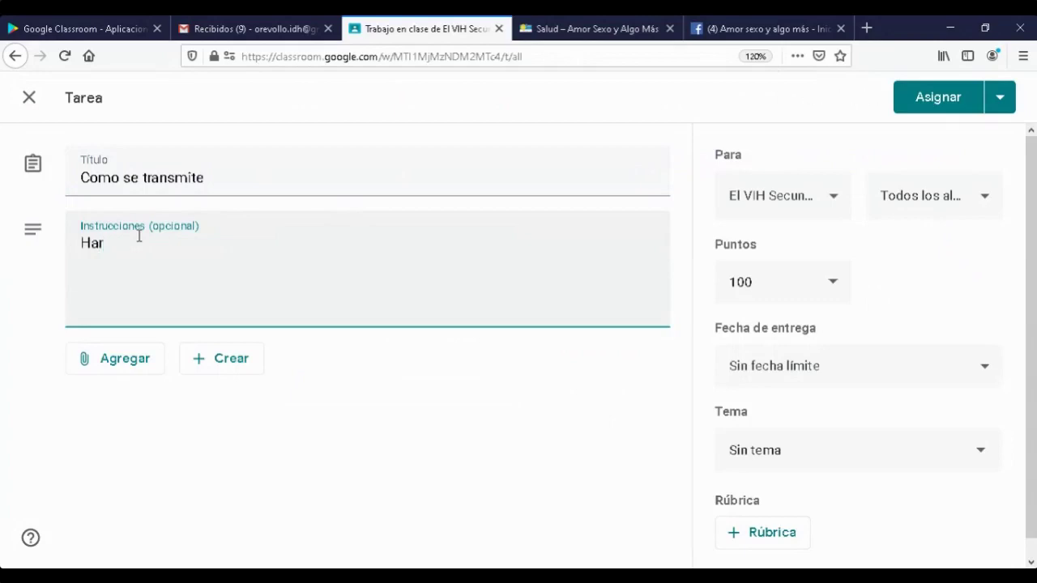
type("cer un resumen ")
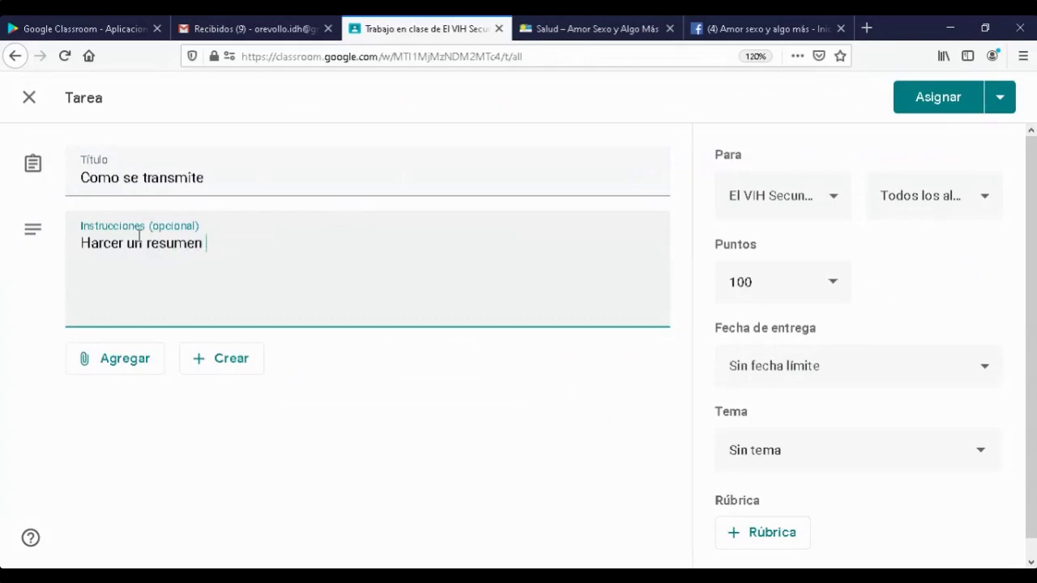
type("de como se transmite el VIH")
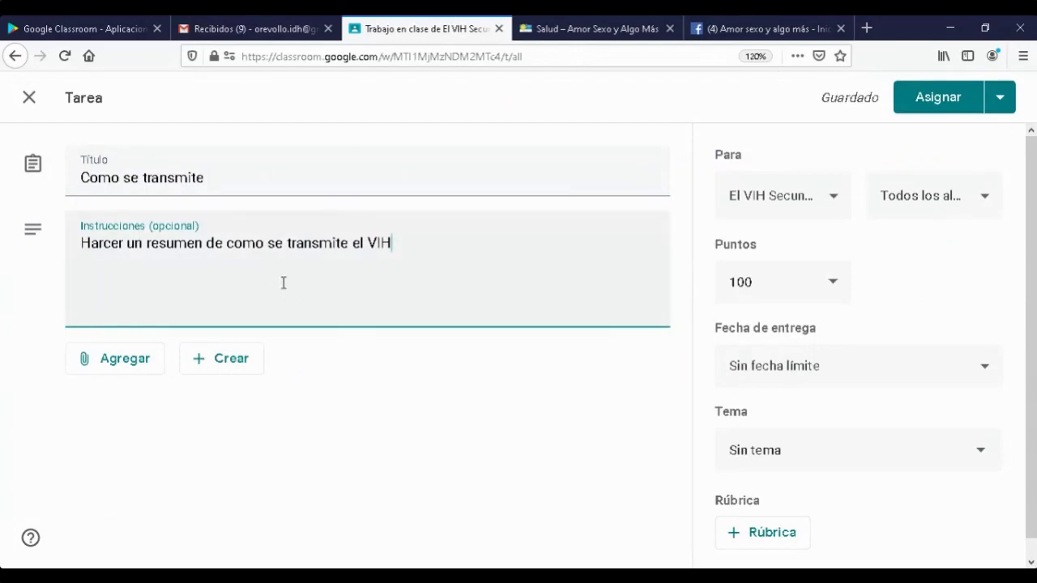
- Change the assignment's points from 100 to 10
left_click(835, 288)
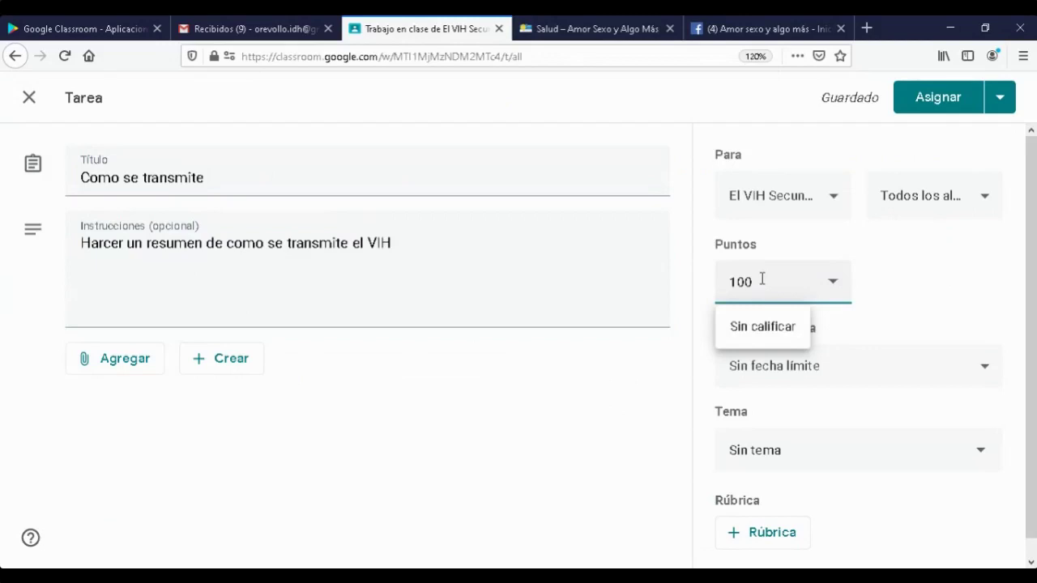
left_click_drag(763, 282, 687, 287)
left_click(904, 282)
type("10")
left_click(957, 290)
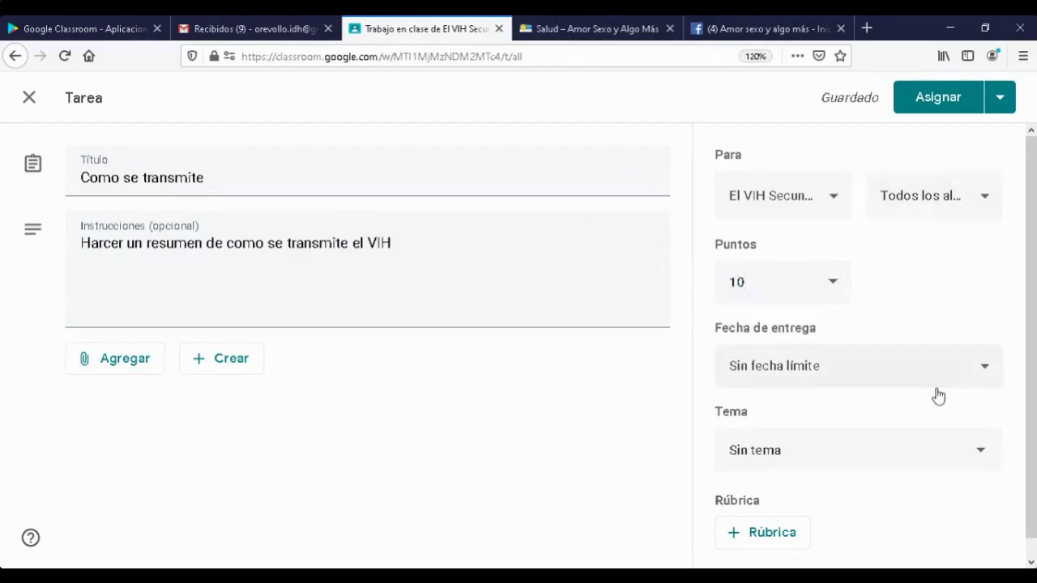
- Keep the assignment assigned to all students
left_click(983, 198)
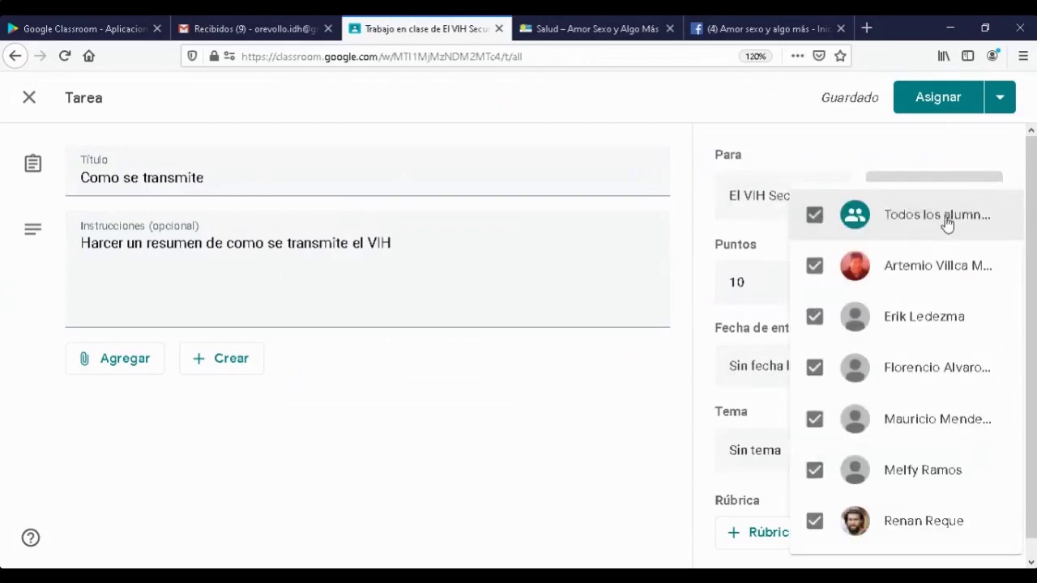
left_click(948, 218)
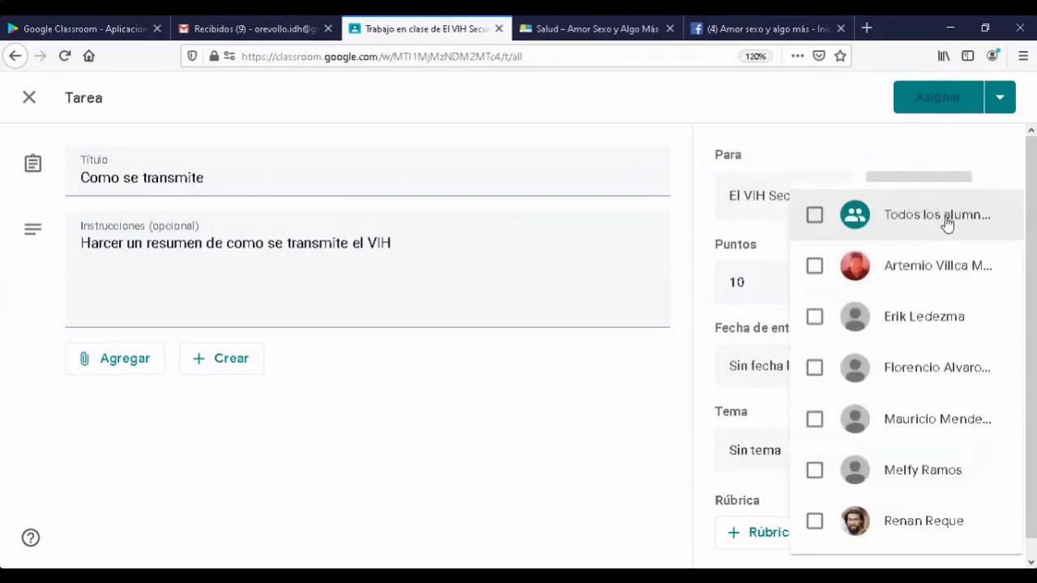
left_click(815, 217)
left_click(904, 175)
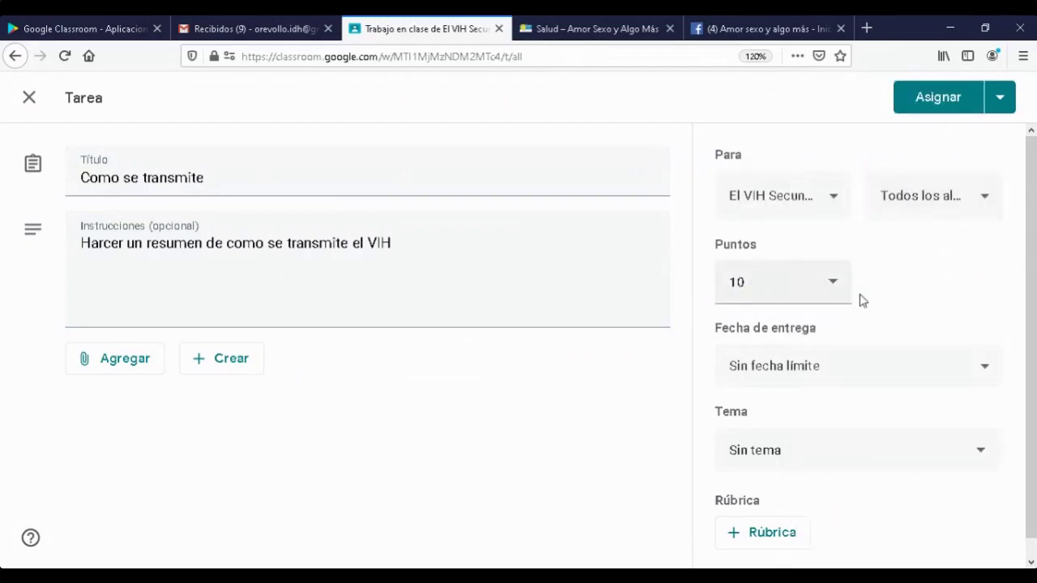
left_click(984, 372)
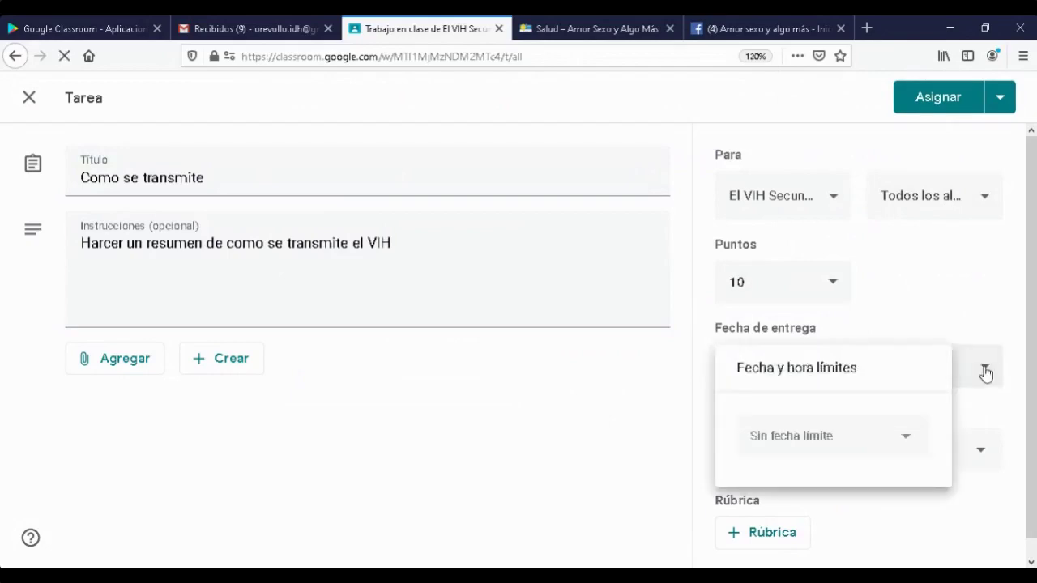
- Set the assignment's deadline to Monday 18 May 2020 at 18:00
left_click(909, 441)
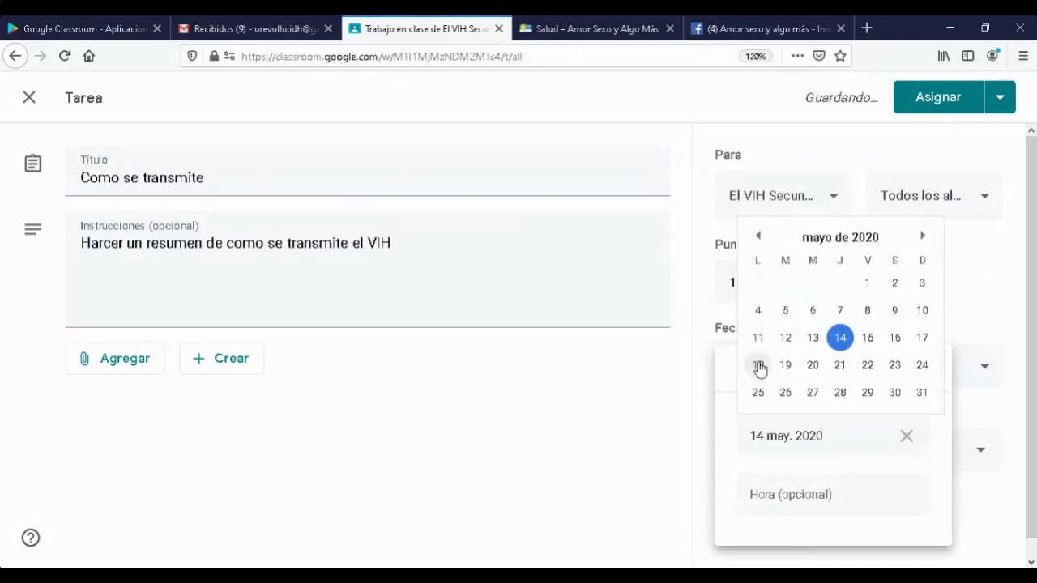
left_click(760, 365)
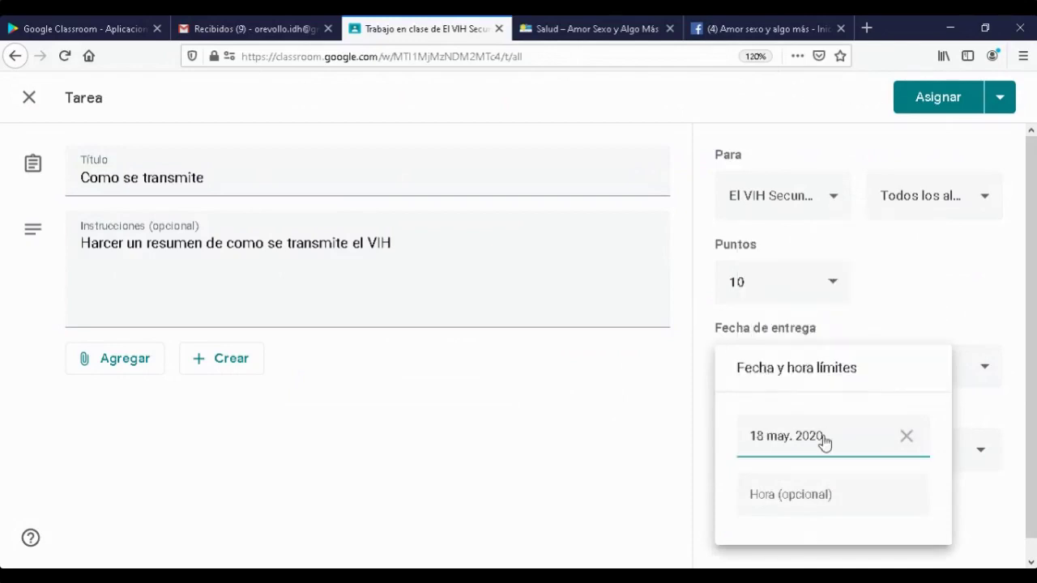
left_click(768, 492)
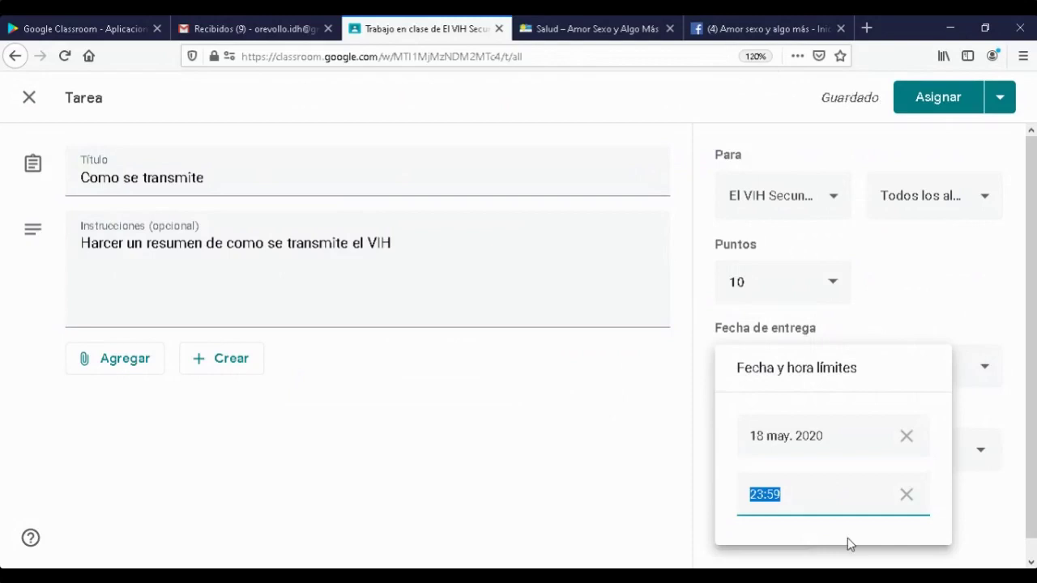
type("18:00")
scroll(972, 511, "down", 1)
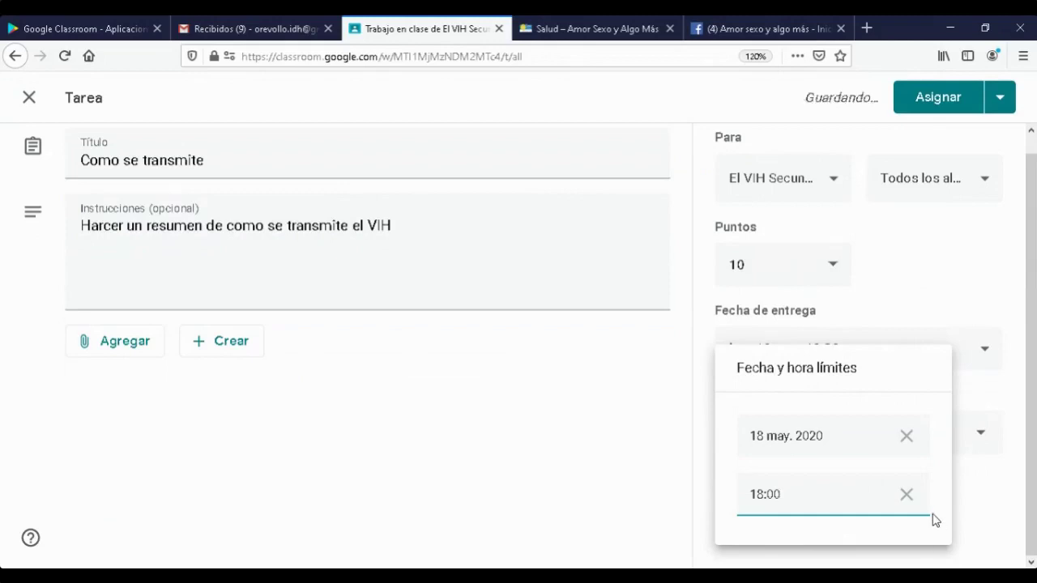
left_click(975, 502)
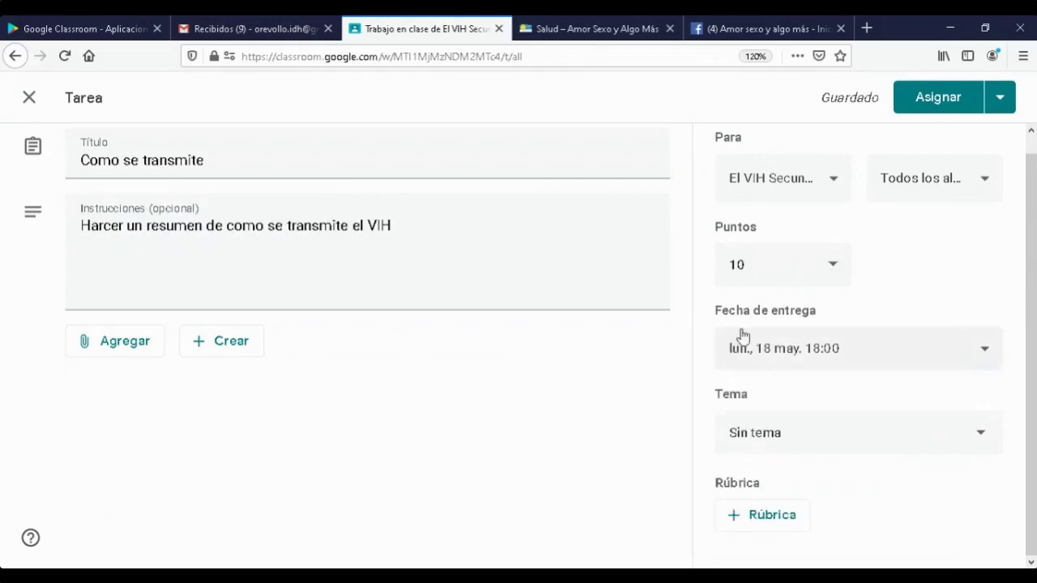
left_click_drag(841, 320, 713, 333)
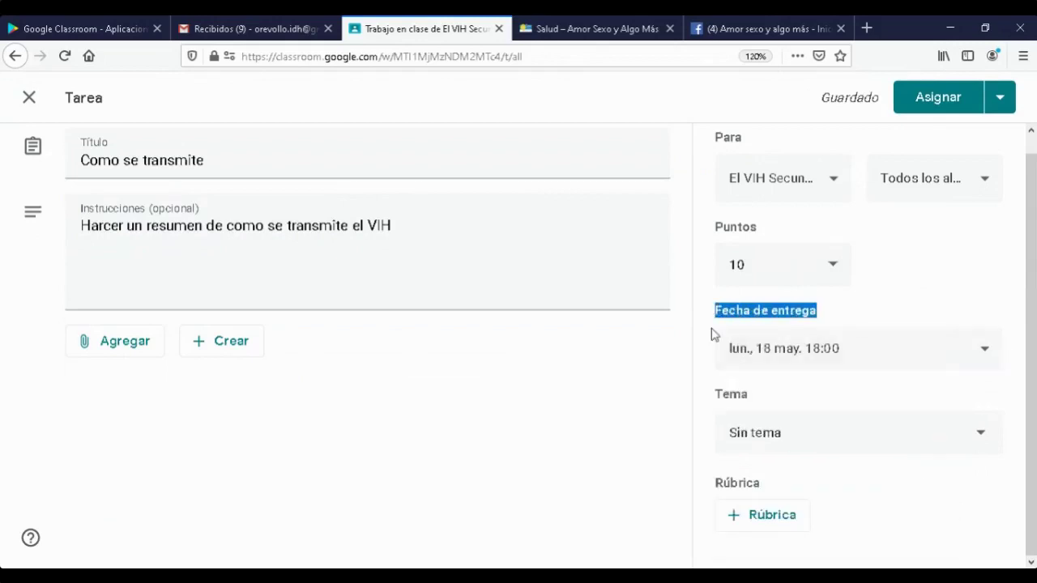
left_click(713, 333)
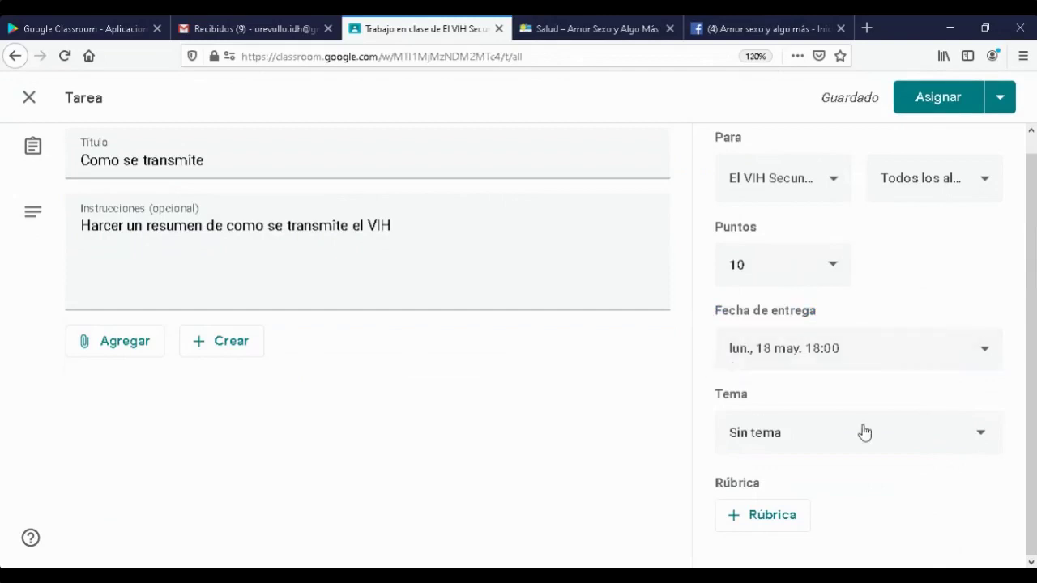
- File the assignment under the VIH topic and start creating a new rubric
left_click(979, 437)
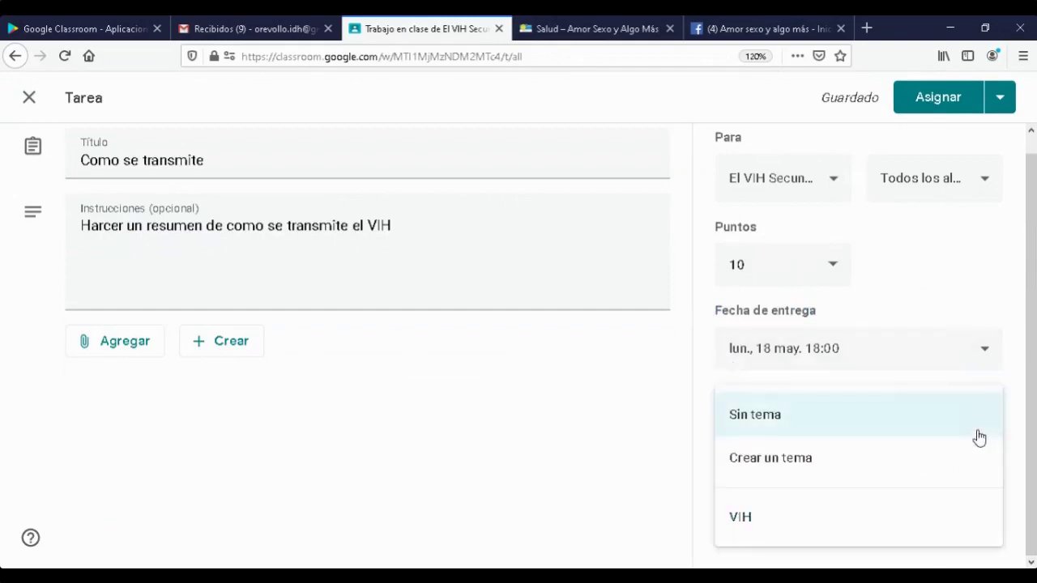
left_click(742, 521)
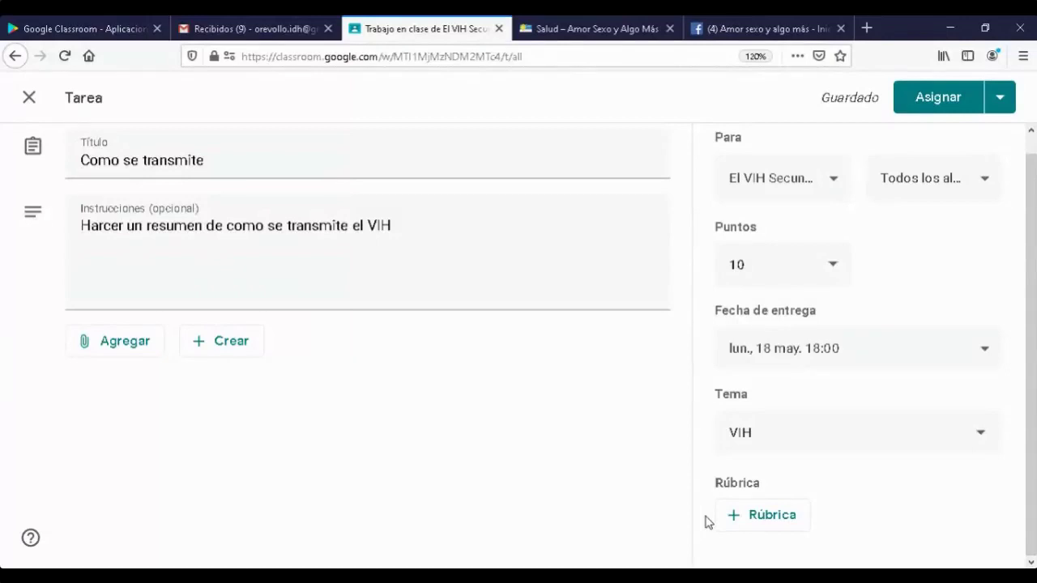
left_click(764, 518)
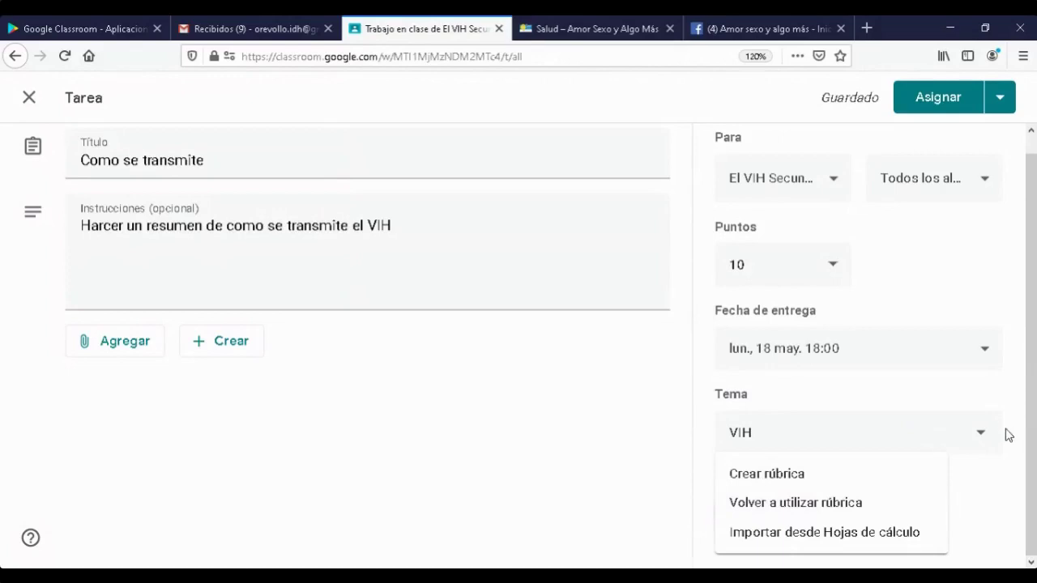
left_click(768, 480)
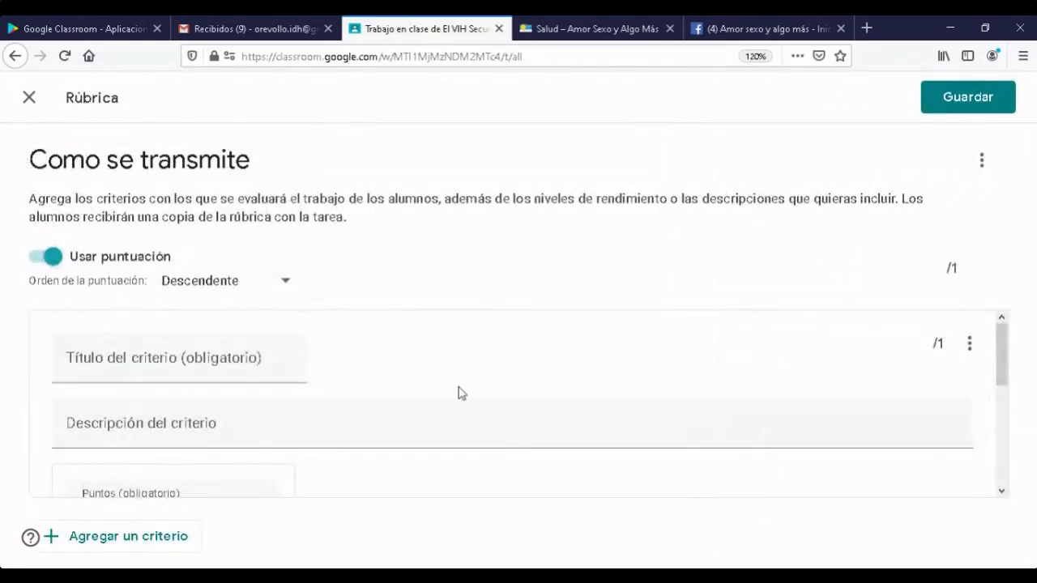
- Switch the Como se transmite rubric's scoring order to Descendente
scroll(461, 392, "down", 1)
scroll(461, 392, "down", 1)
scroll(461, 392, "up", 2)
left_click(287, 287)
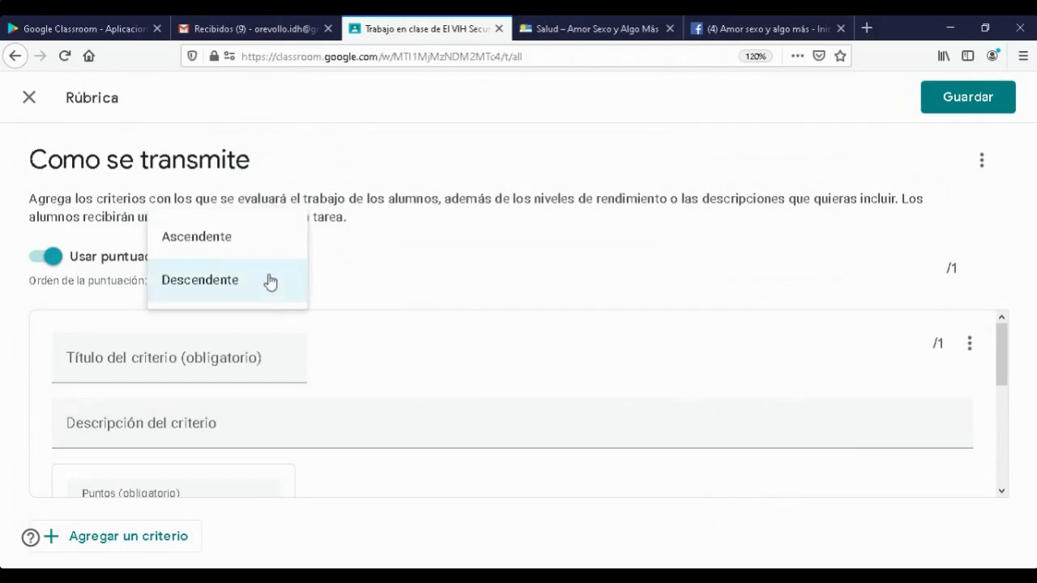
left_click(199, 289)
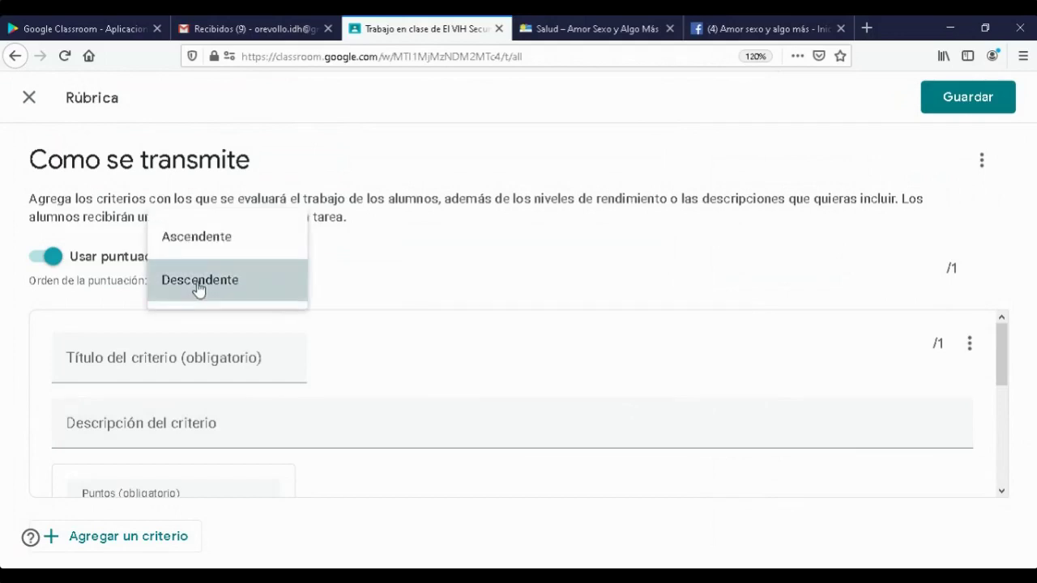
left_click(104, 357)
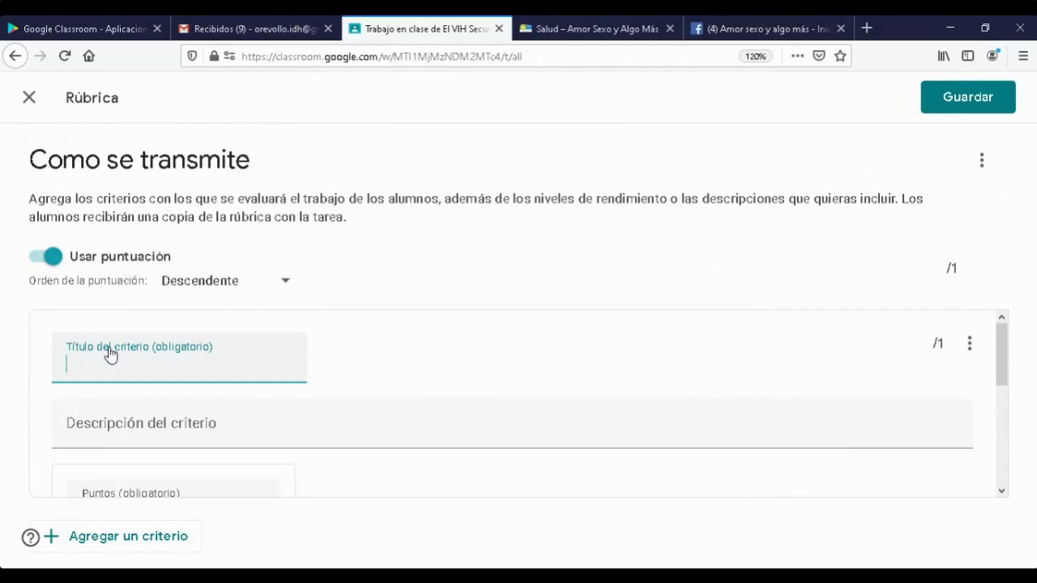
- Name the criterion 'Contenido' with description 'que contenga todoss los punto'
type("Contenido<<")
key("BackSpace")
key("BackSpace")
key("BackSpace")
key("BackSpace")
key("BackSpace")
key("BackSpace")
key("BackSpace")
type("tenido")
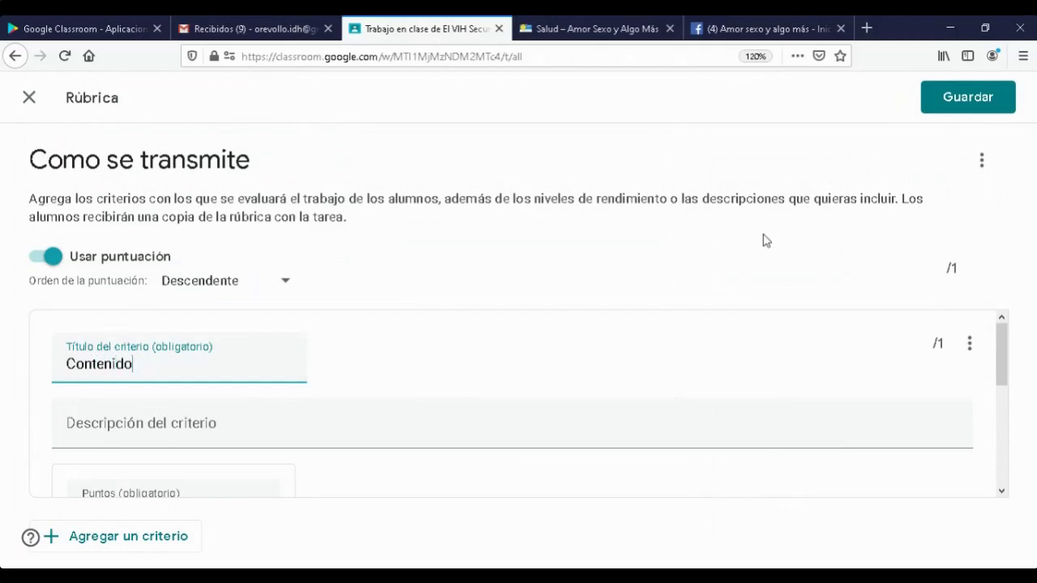
left_click(124, 425)
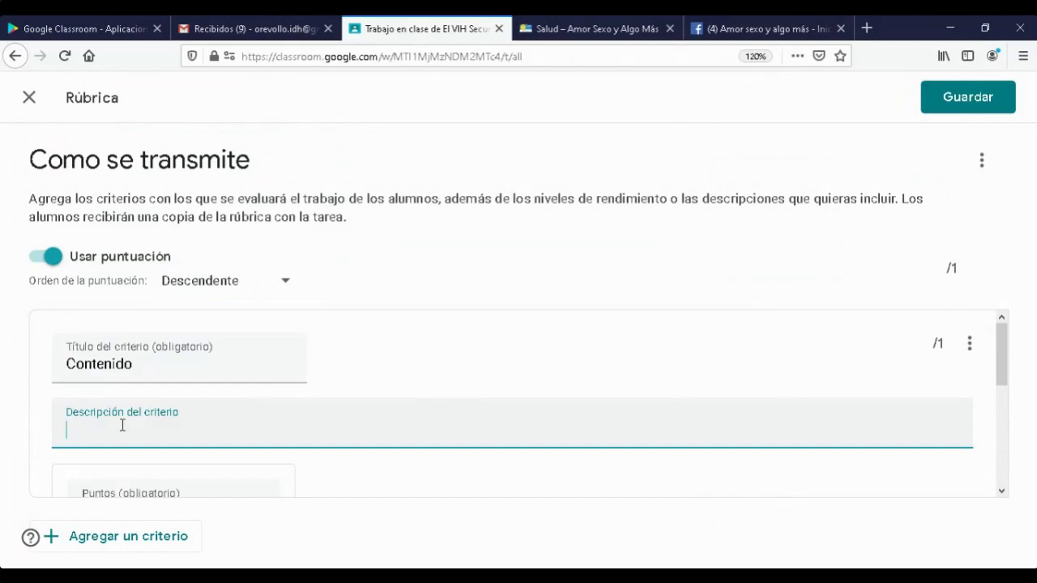
type("que contenga todos")
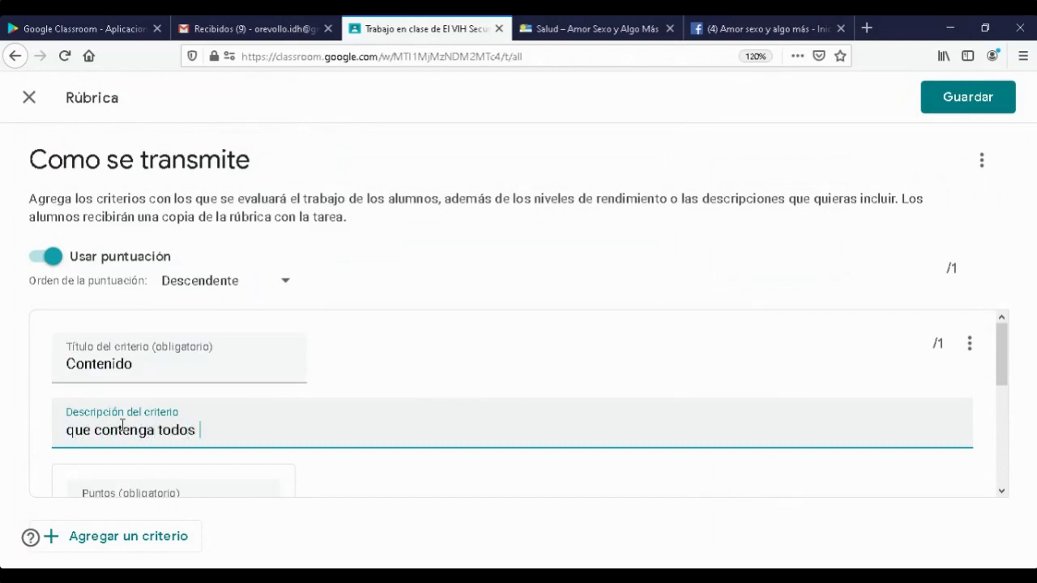
type("s los punto")
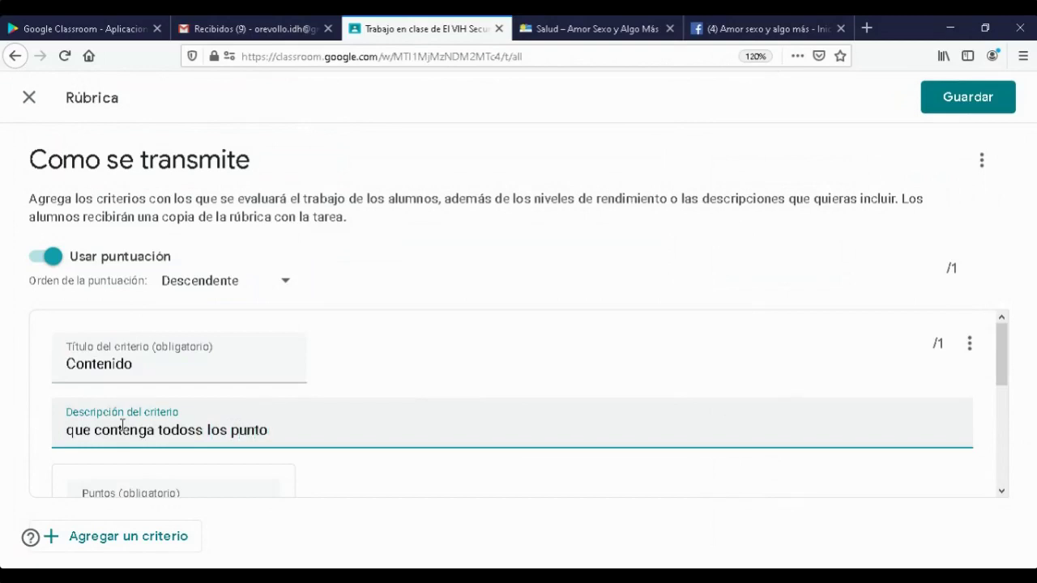
scroll(139, 429, "down", 4)
scroll(138, 425, "up", 1)
scroll(139, 422, "up", 2)
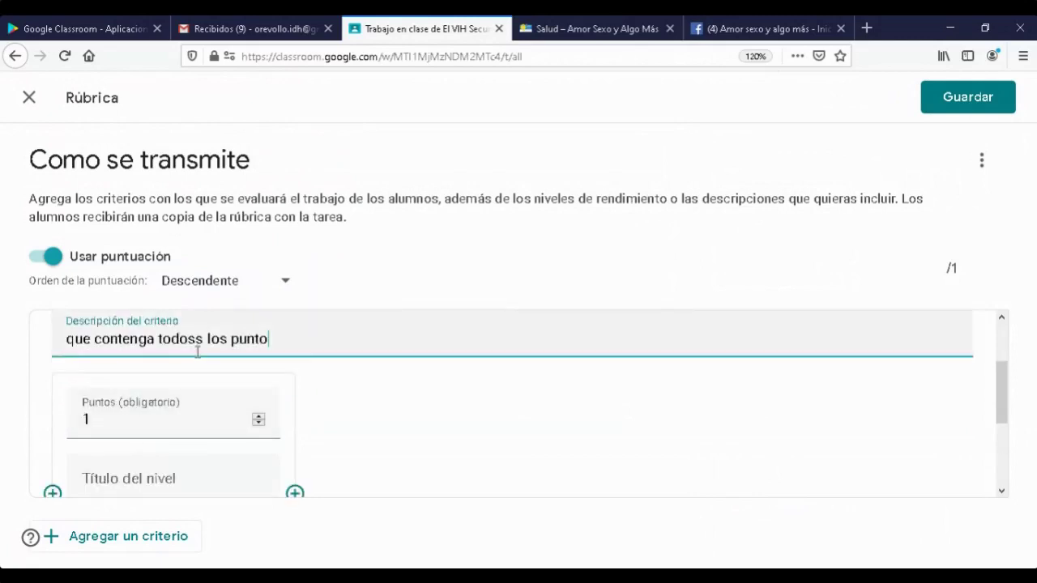
- Give the criterion's first level 3 points
left_click(140, 428)
scroll(173, 407, "down", 2)
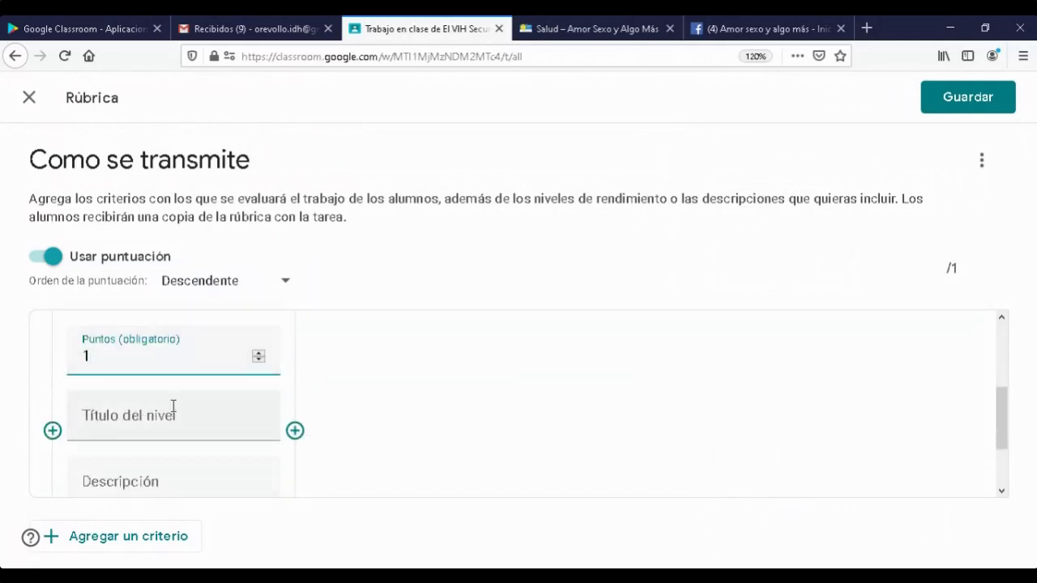
key("BackSpace")
type("3")
scroll(192, 421, "down", 2)
scroll(192, 421, "up", 3)
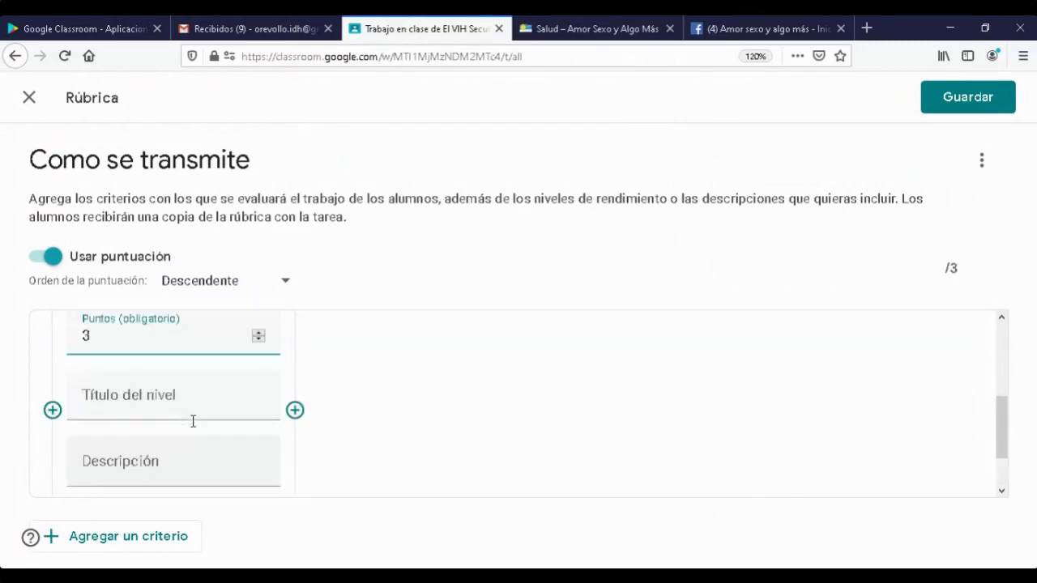
key("Down")
key("Down")
key("Down")
key("Up")
key("Up")
key("Up")
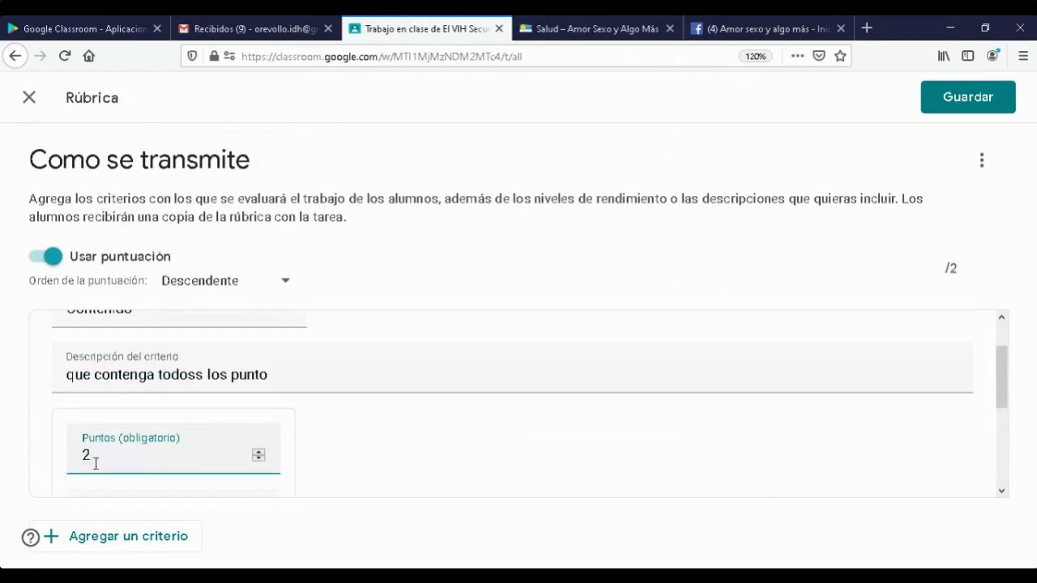
left_click(459, 447)
scroll(459, 450, "down", 3)
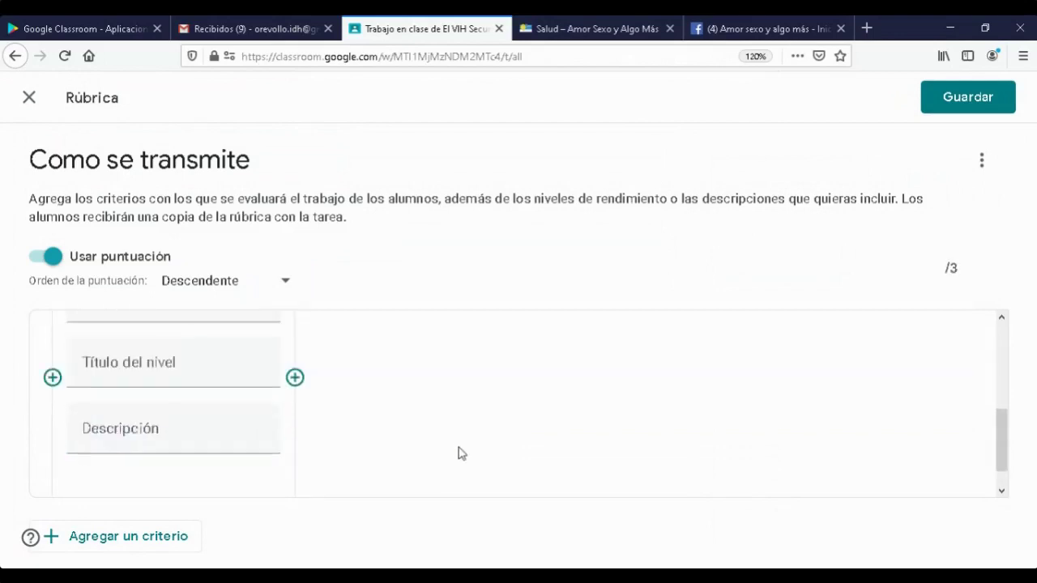
- Title the level 'excelente', describe it as 'cumple con todos los contenidos', and add a second level
left_click(199, 345)
type("e")
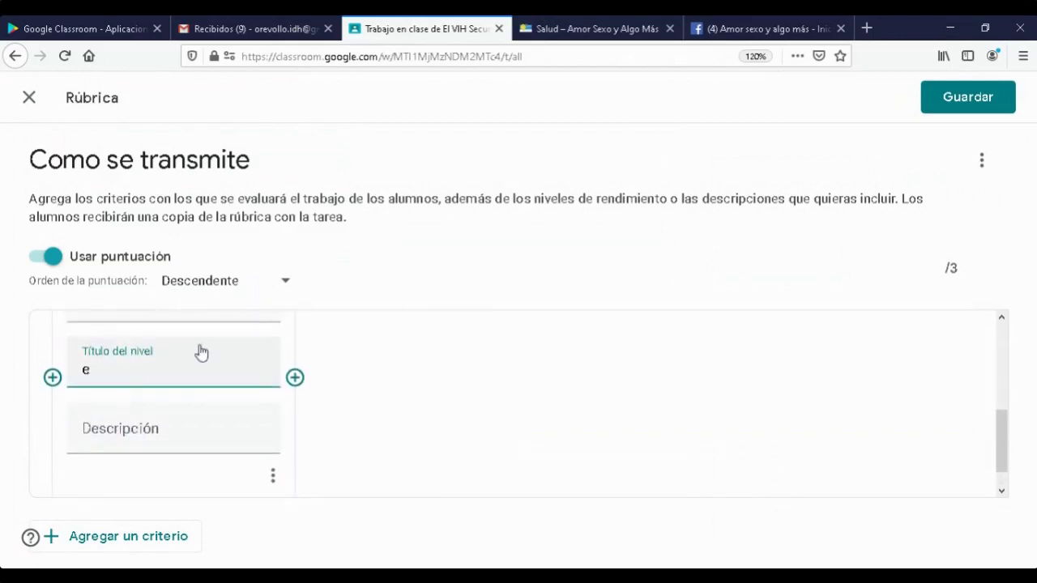
type("xcelente")
left_click(162, 434)
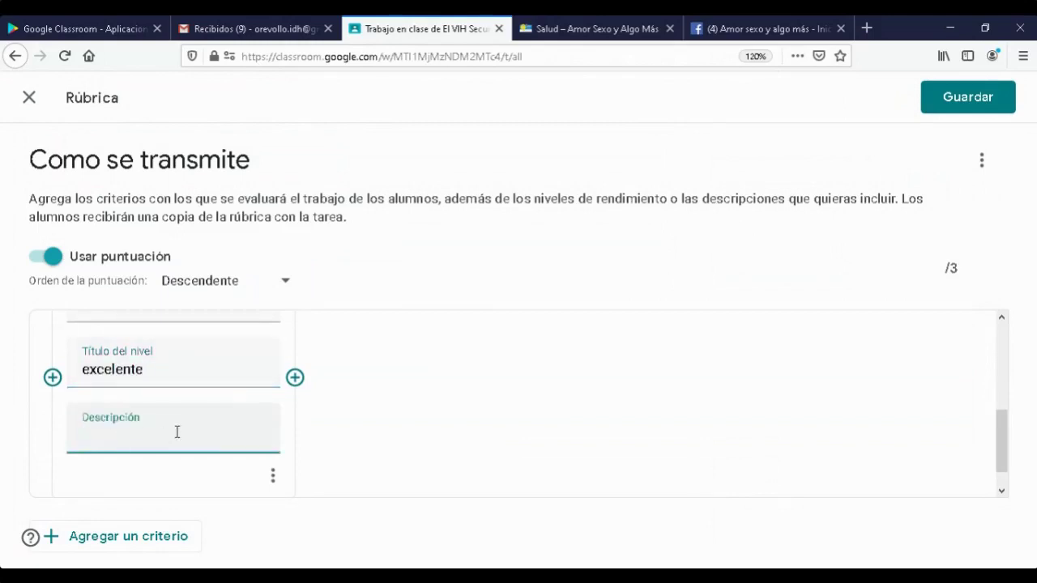
type("cumple con todos los contenidos")
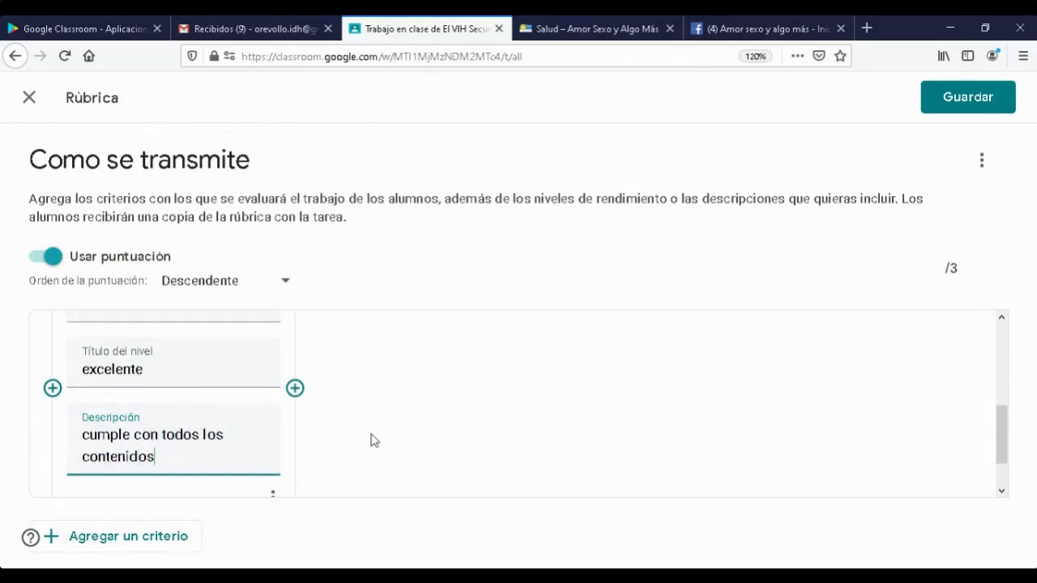
scroll(373, 466, "up", 5)
scroll(369, 468, "down", 2)
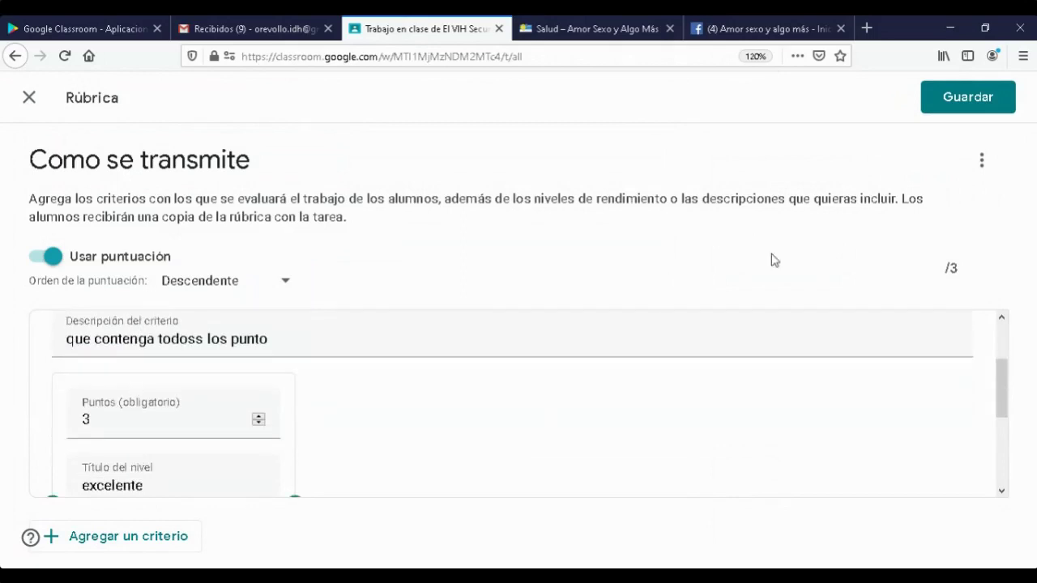
left_click_drag(937, 268, 978, 285)
scroll(370, 470, "up", 2)
scroll(371, 466, "down", 4)
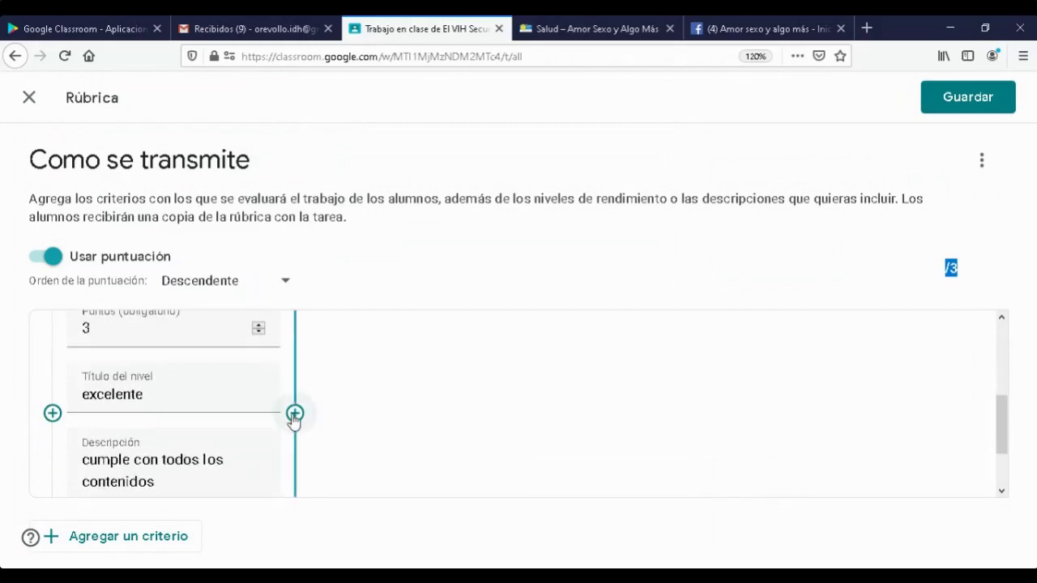
left_click(295, 414)
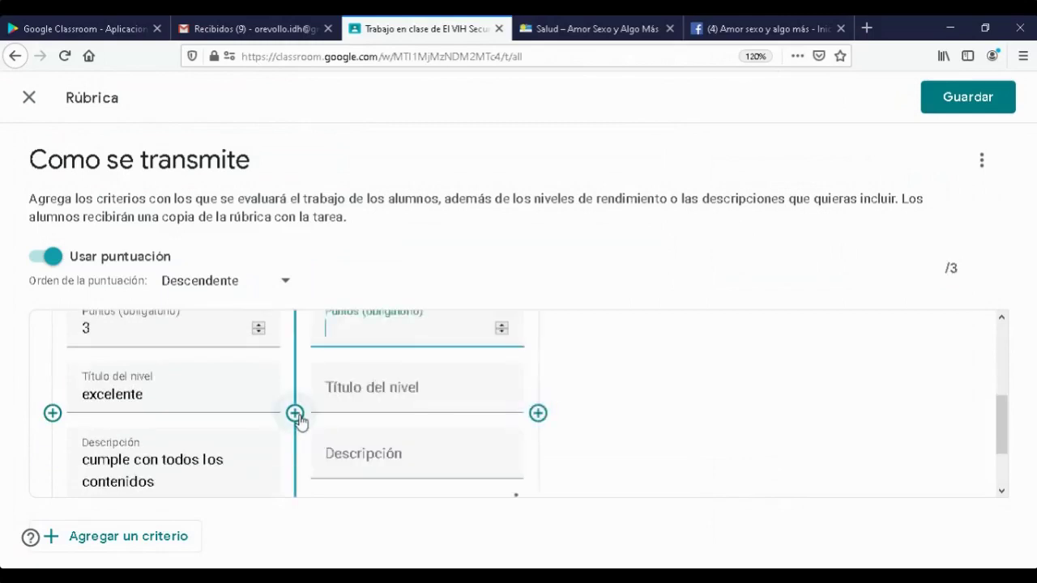
- Enter 'ortografía y gramática' in the second level's title field
scroll(556, 396, "up", 3)
scroll(556, 396, "down", 3)
scroll(557, 397, "up", 2)
scroll(556, 397, "down", 2)
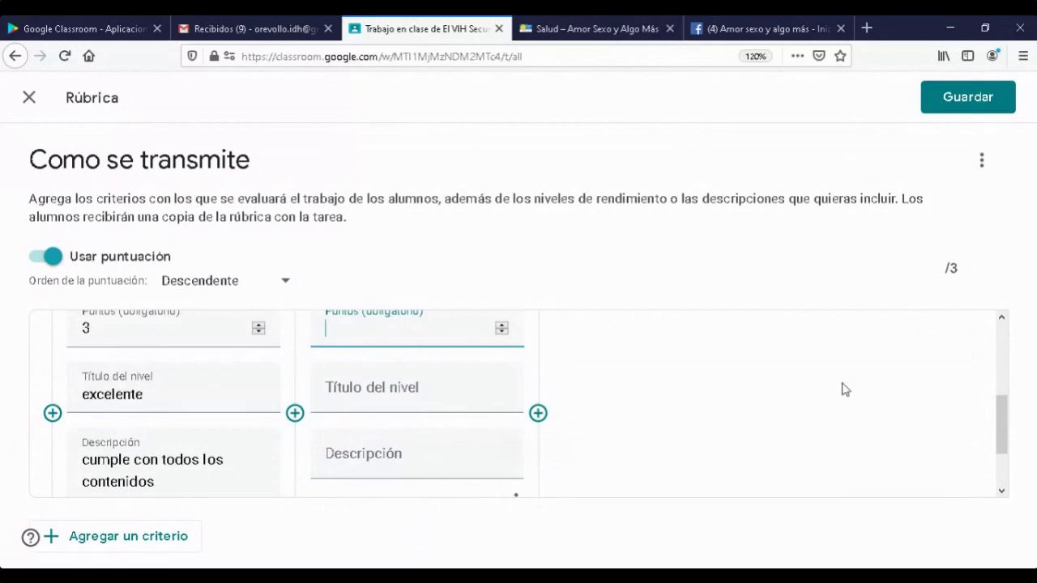
scroll(710, 398, "up", 2)
scroll(710, 398, "down", 2)
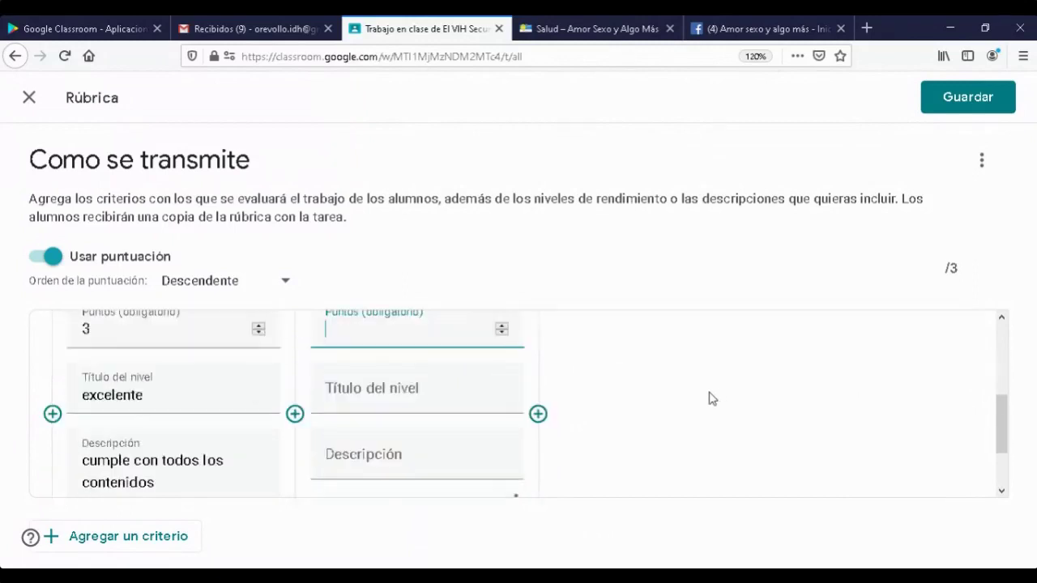
scroll(711, 398, "up", 2)
scroll(370, 327, "down", 2)
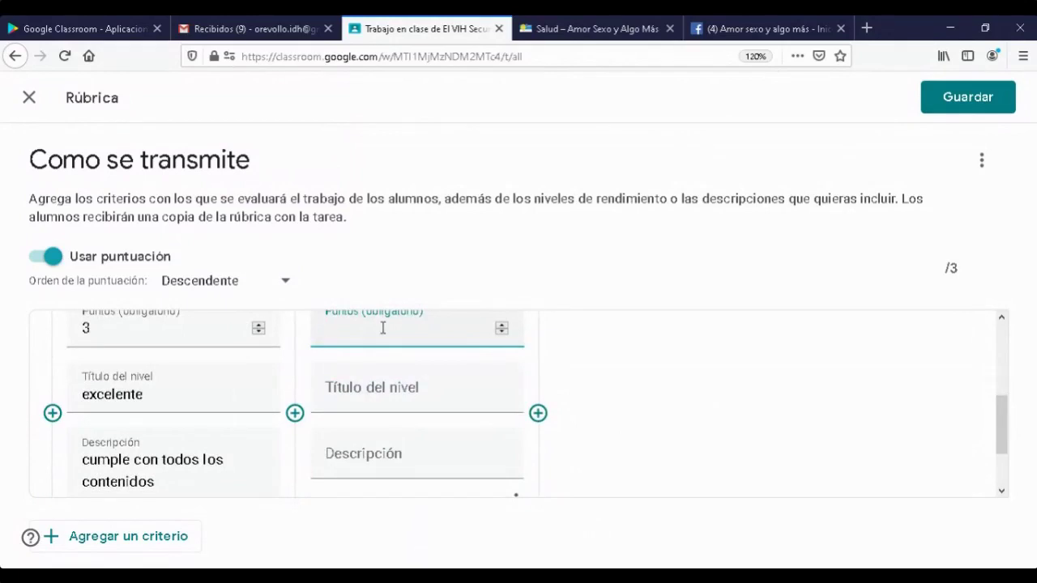
left_click(384, 387)
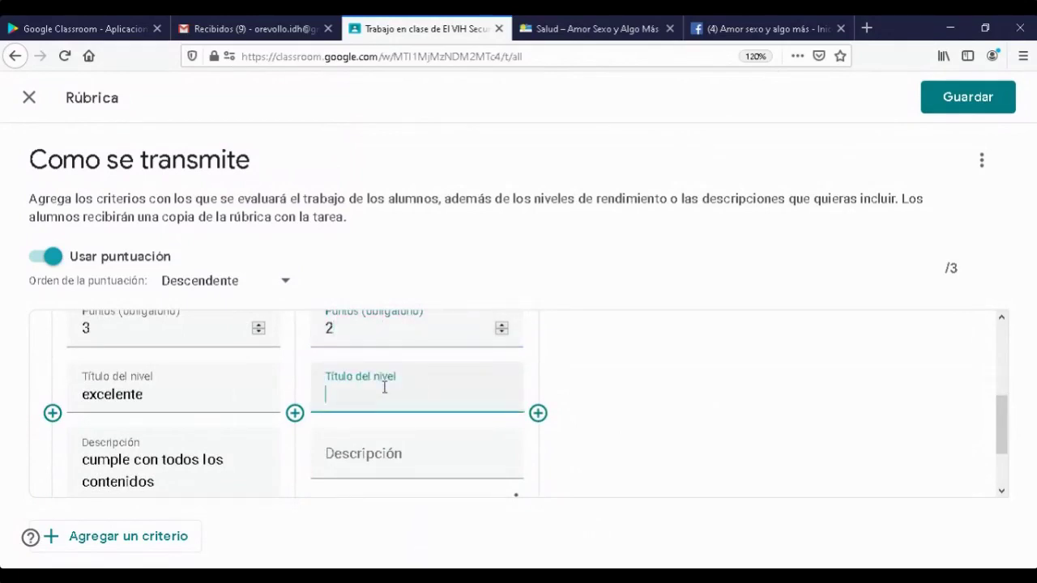
type("ortografía y gramatica")
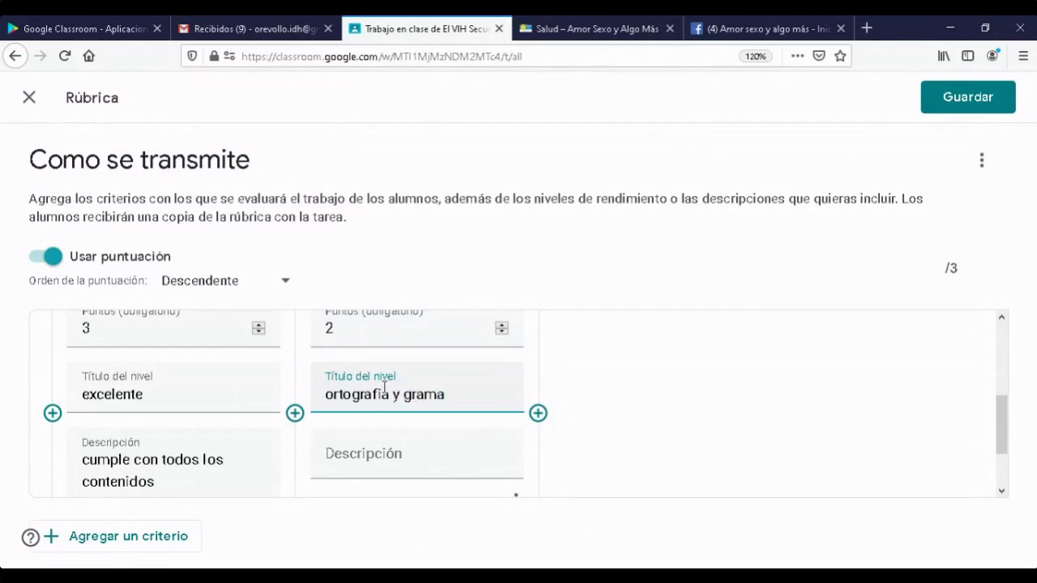
left_click(426, 449)
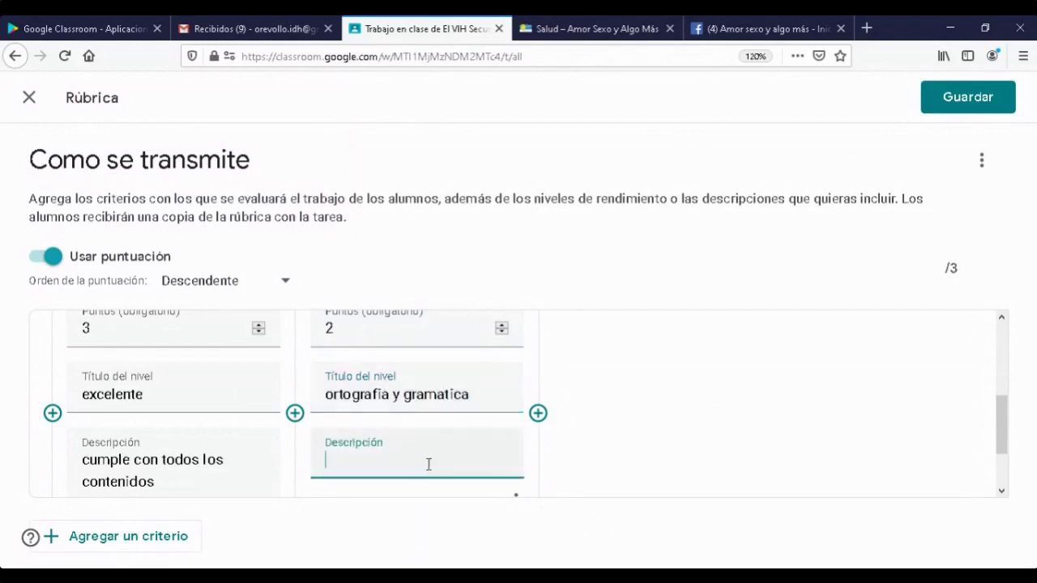
scroll(431, 476, "down", 2)
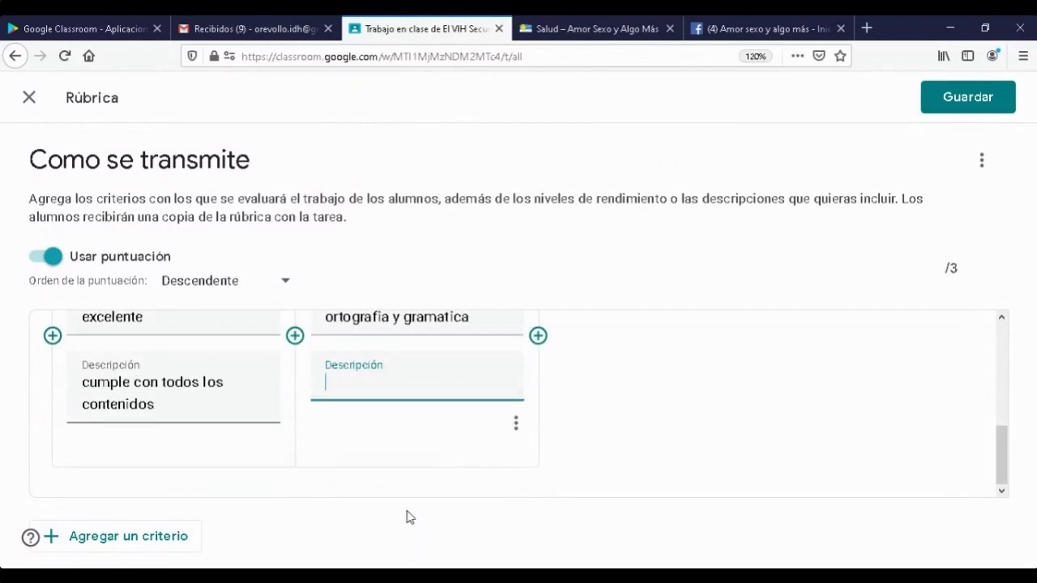
left_click(605, 447)
- Replace the second level's title with 'bueno' and paste 'ortografia y gramatica' as its description
scroll(609, 452, "up", 4)
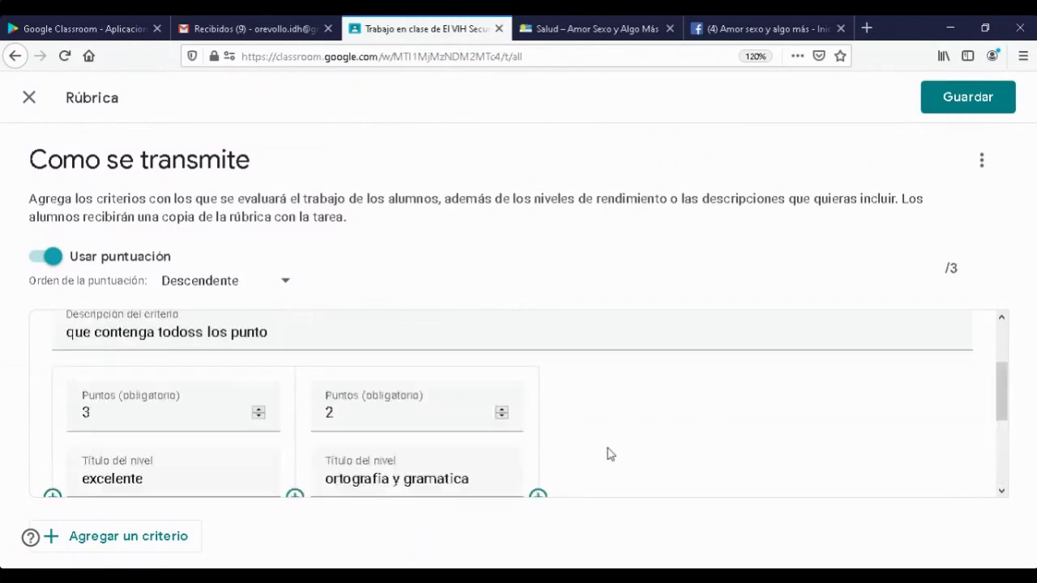
scroll(610, 454, "down", 4)
scroll(610, 452, "up", 4)
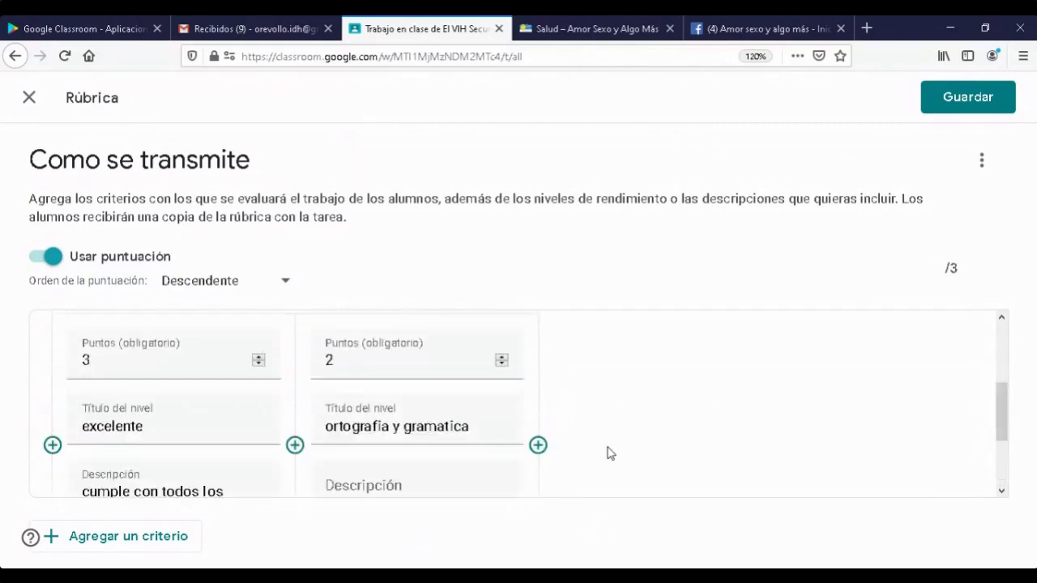
scroll(591, 454, "down", 2)
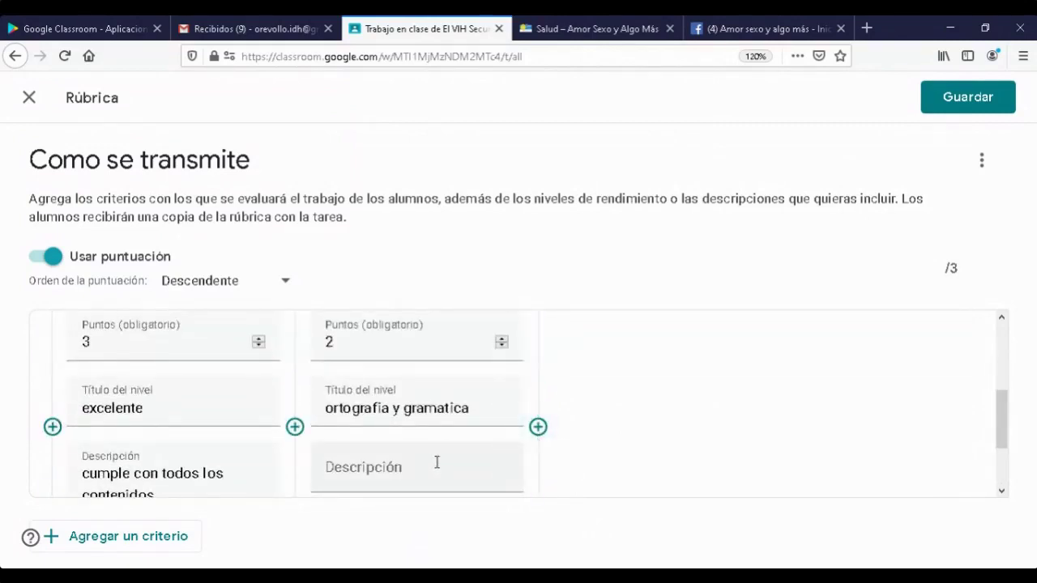
scroll(441, 449, "up", 2)
scroll(440, 451, "down", 3)
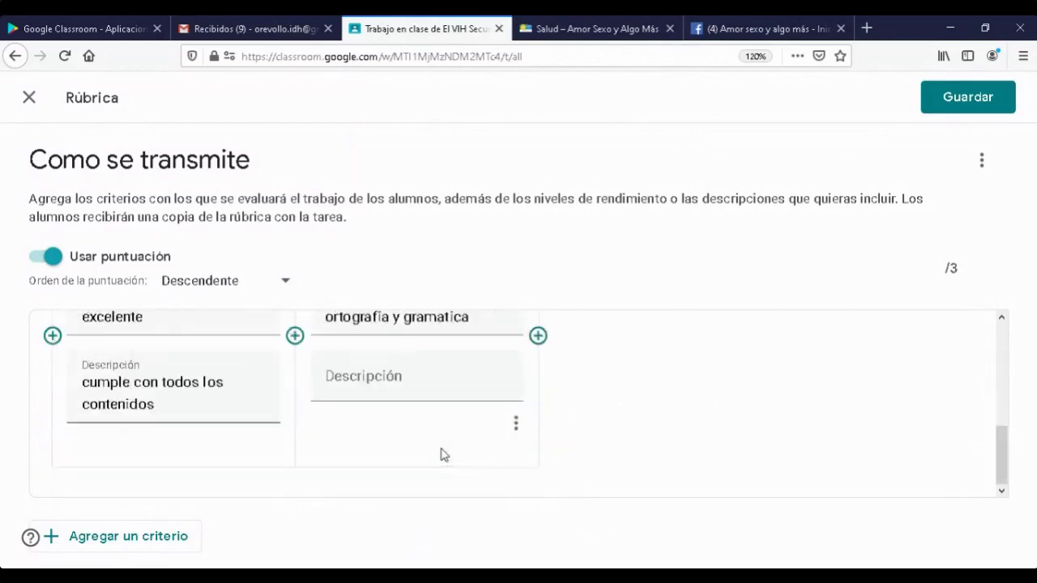
scroll(440, 452, "up", 1)
left_click_drag(481, 415, 313, 413)
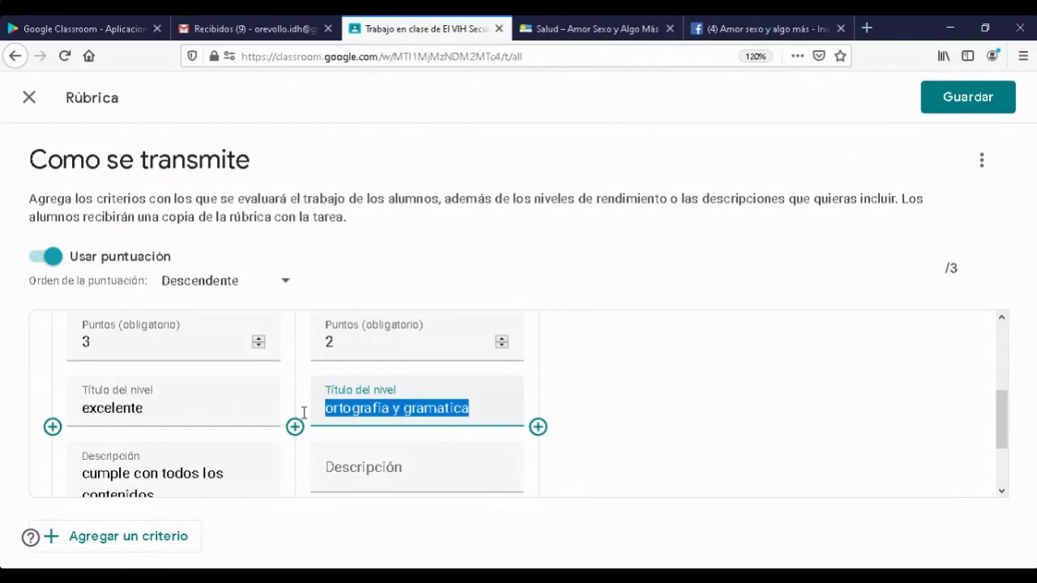
key("BackSpace")
scroll(486, 396, "up", 3)
scroll(486, 396, "down", 5)
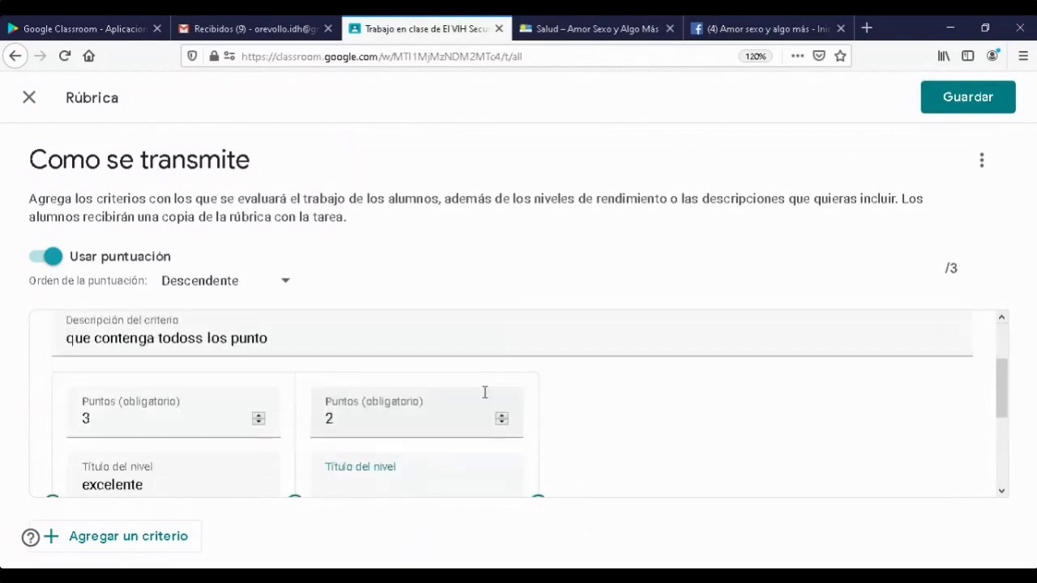
scroll(426, 408, "up", 2)
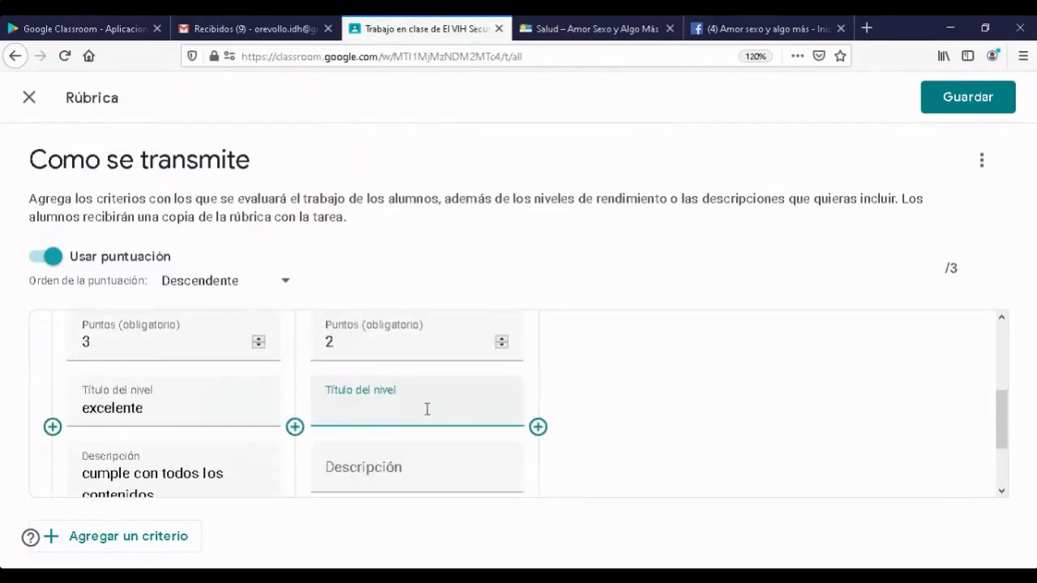
type("bueno")
left_click(392, 475)
type("ortografia y gramatica")
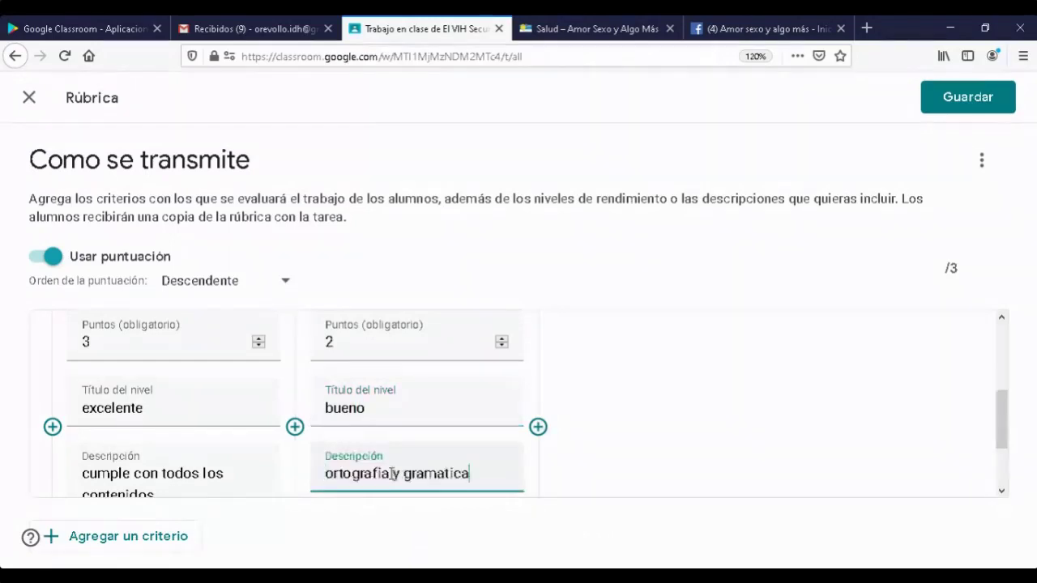
scroll(631, 480, "up", 3)
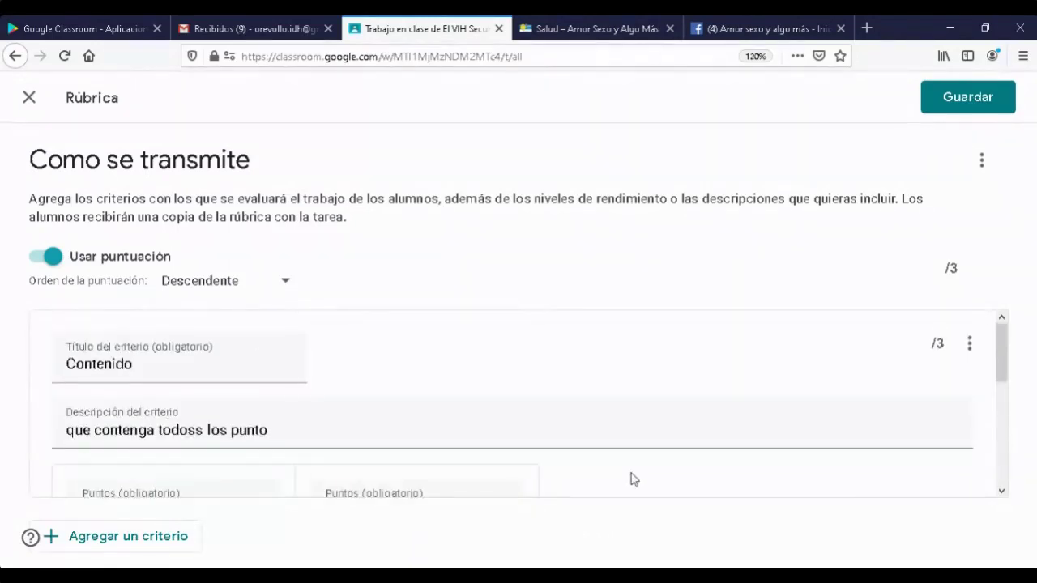
scroll(633, 480, "down", 2)
scroll(633, 479, "up", 2)
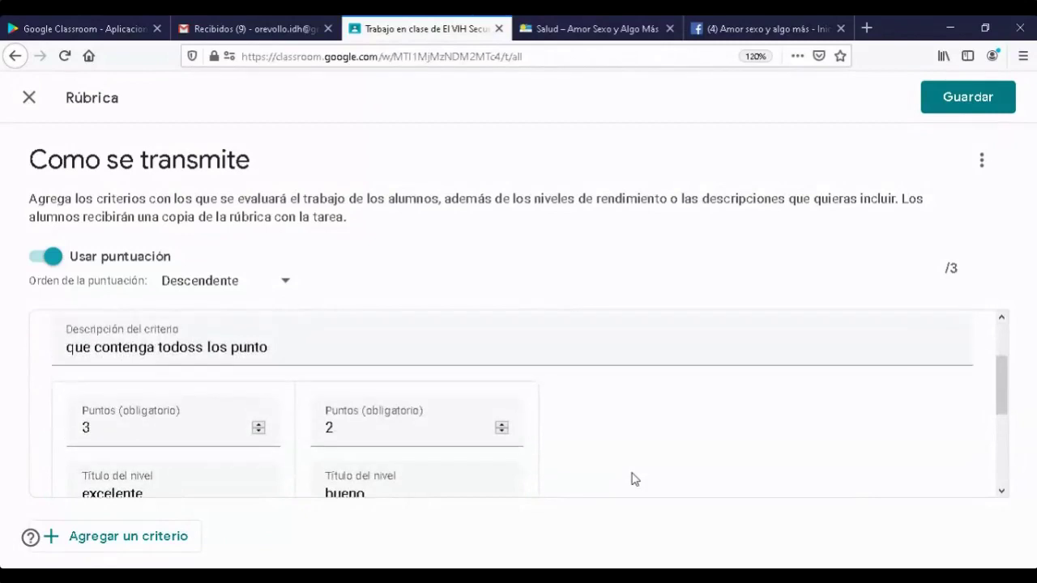
scroll(634, 478, "down", 2)
scroll(634, 479, "up", 2)
scroll(632, 478, "down", 4)
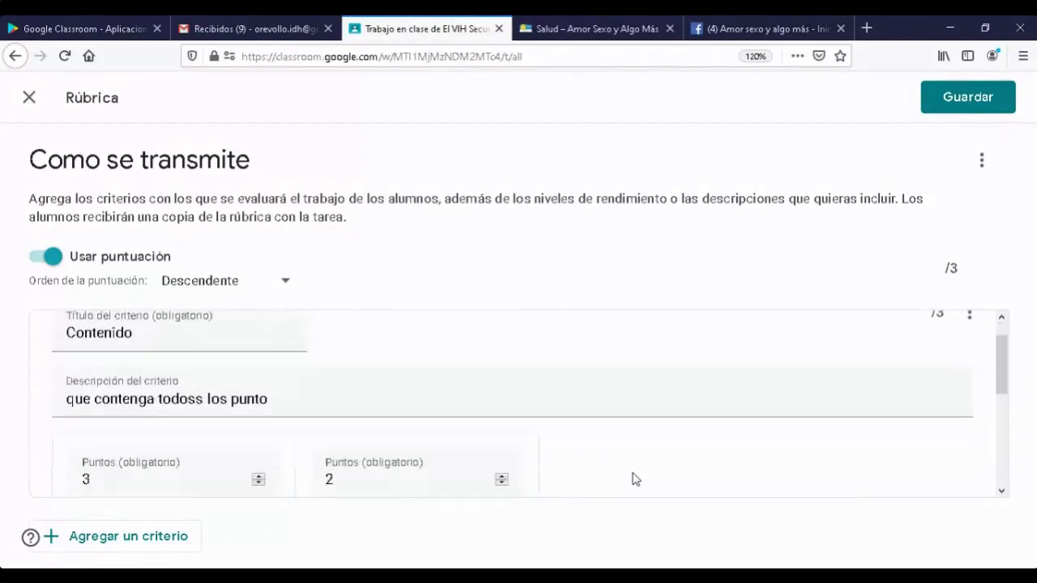
- Add a 1-point third level to Contenido and clear the bueno level's description
left_click(540, 415)
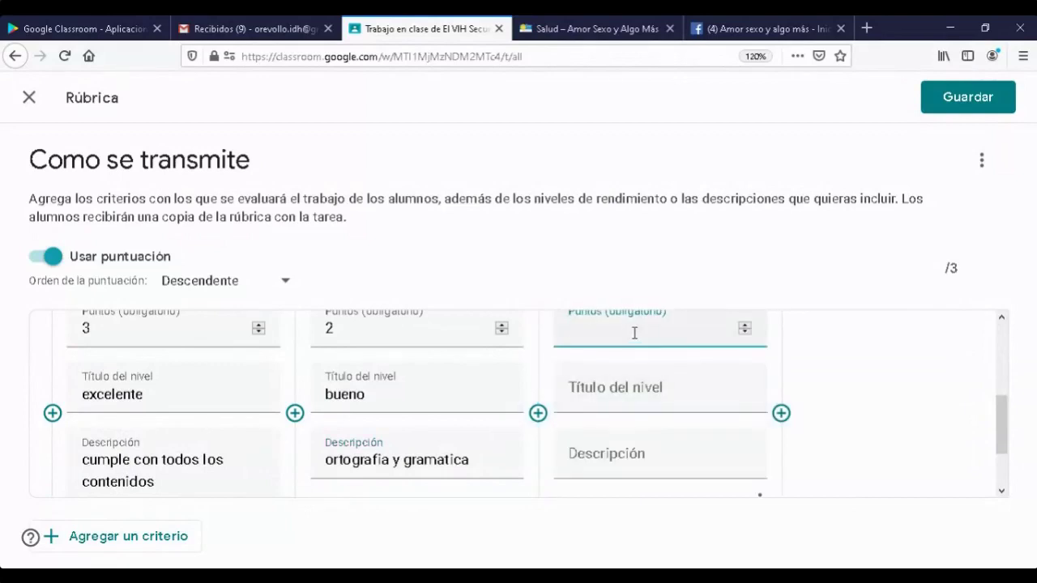
type("1")
scroll(492, 454, "up", 2)
scroll(492, 454, "down", 2)
left_click_drag(482, 462, 288, 455)
key("BackSpace")
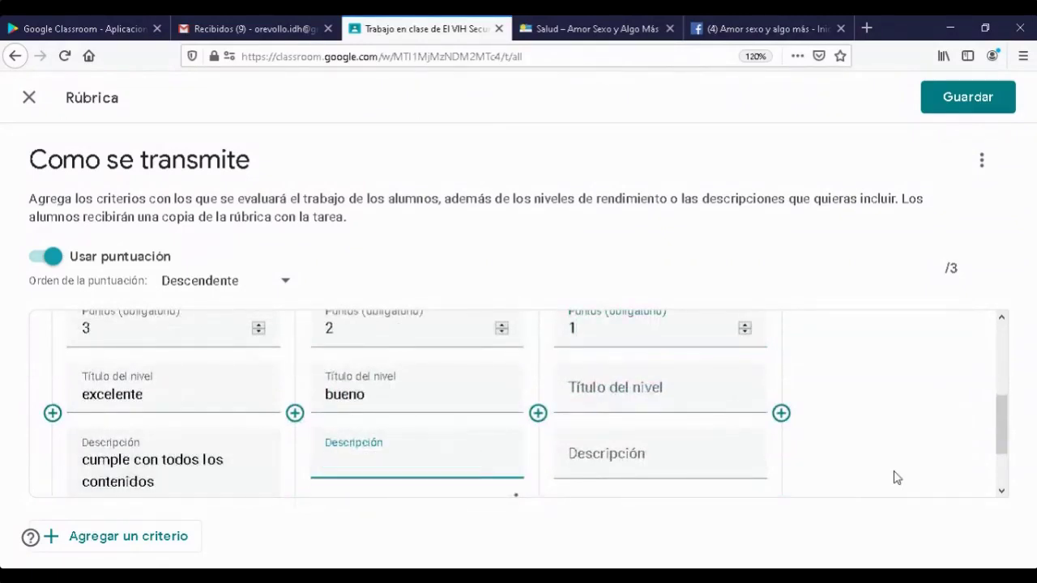
- Title the new 1-point level 'Mejorable'
scroll(898, 478, "up", 3)
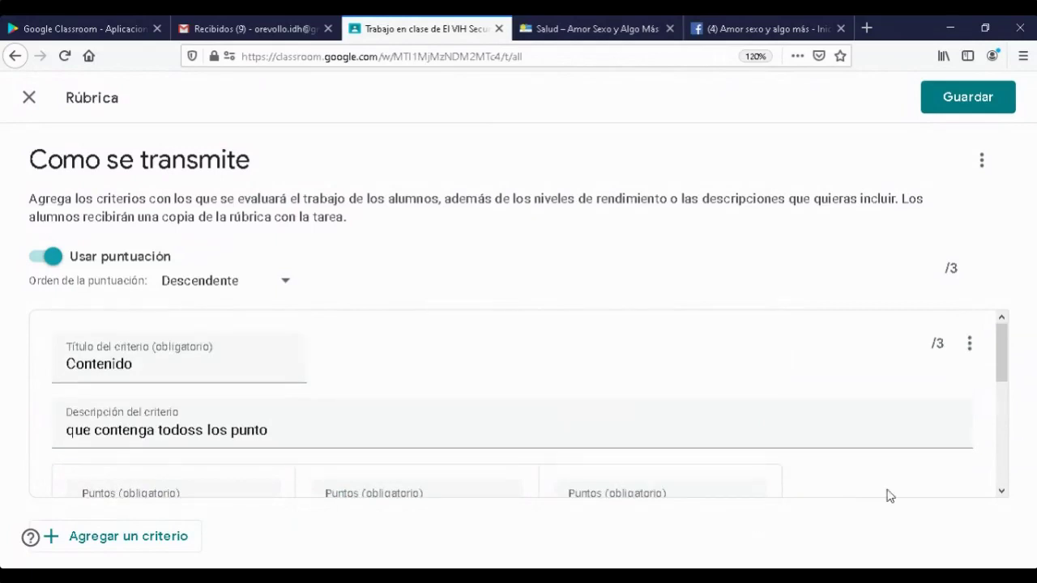
scroll(886, 493, "down", 3)
left_click(605, 388)
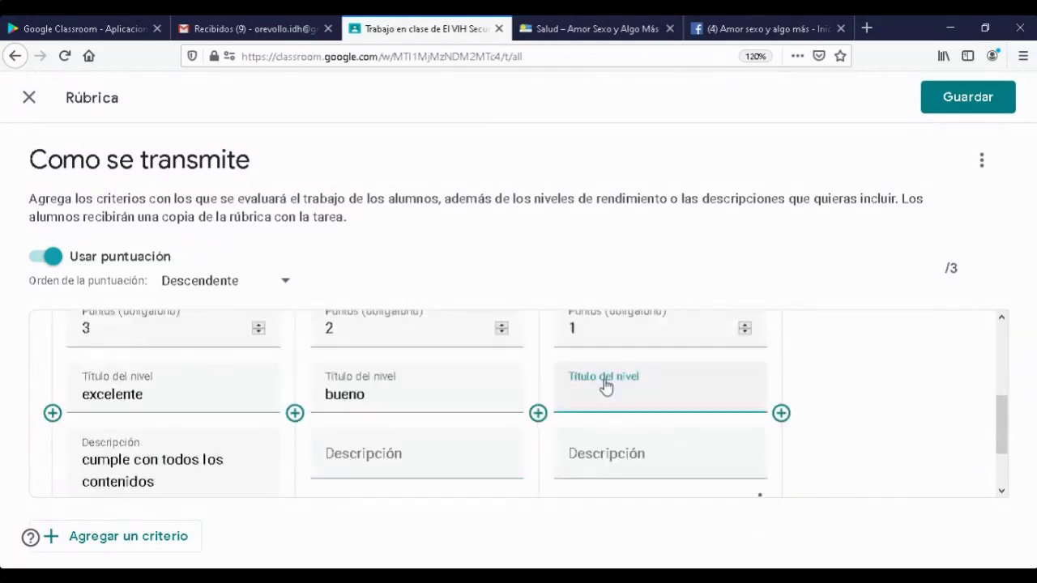
type("Mejorable")
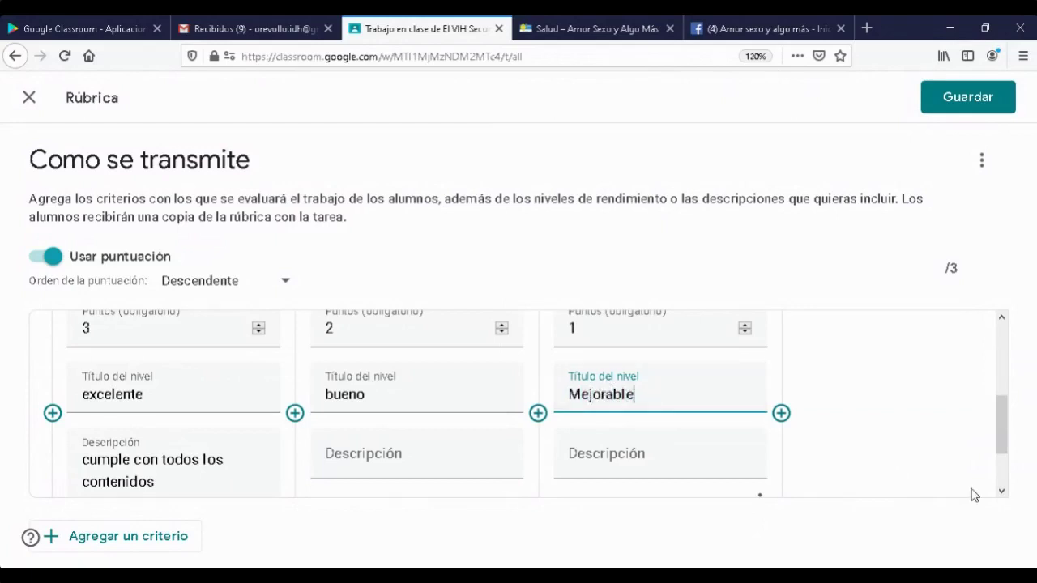
left_click(918, 506)
scroll(159, 347, "up", 2)
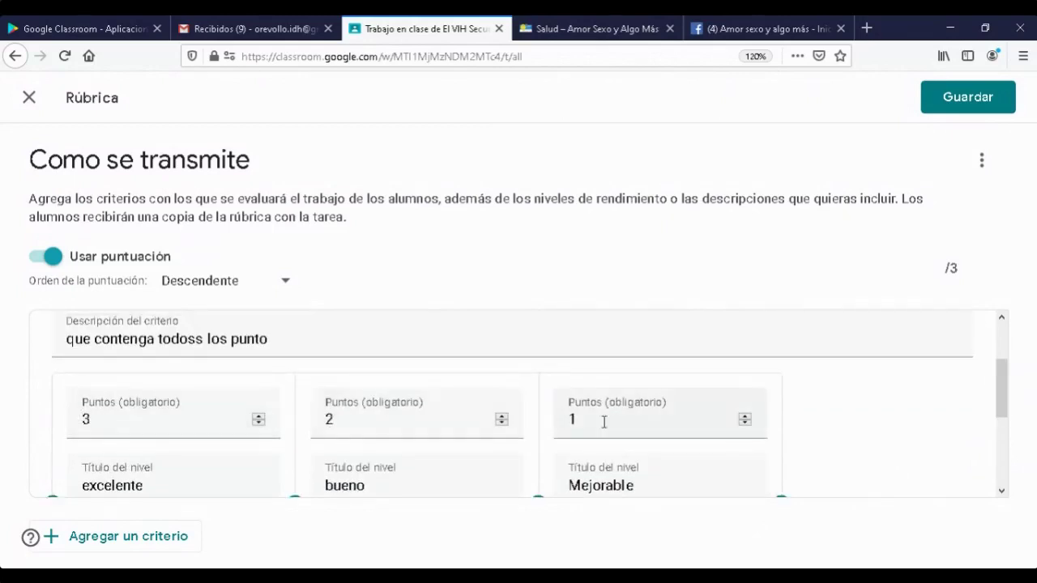
scroll(898, 432, "down", 3)
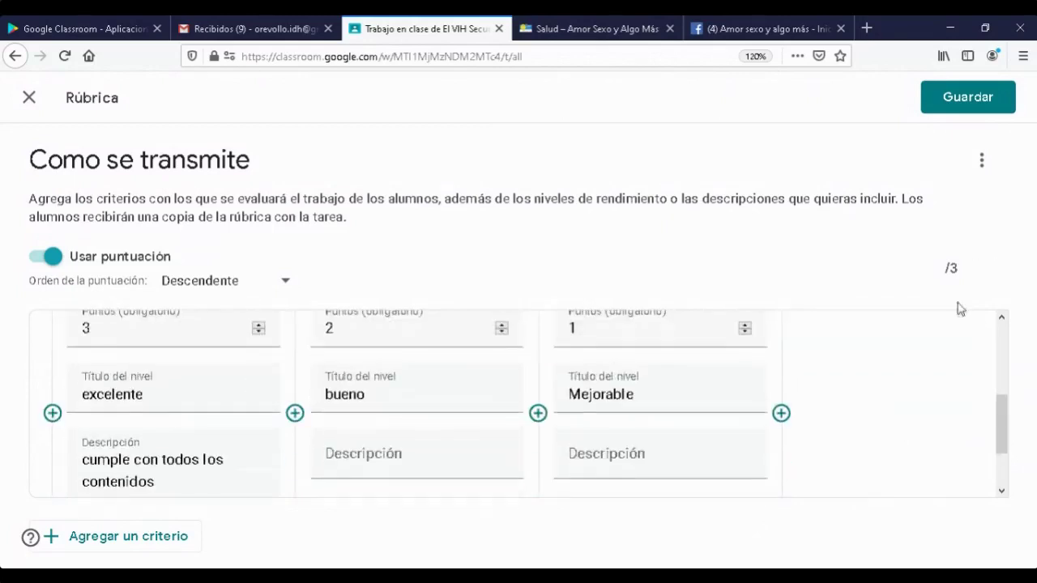
- Add an 'ortografia y gramatica' criterion with a 3-point first level, Exelente
left_click(61, 539)
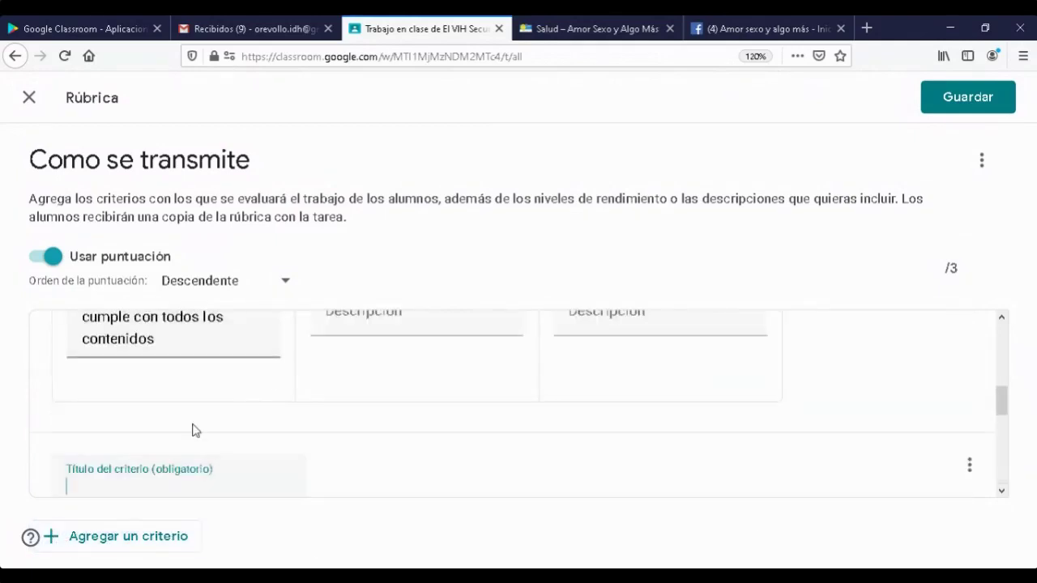
scroll(440, 479, "down", 2)
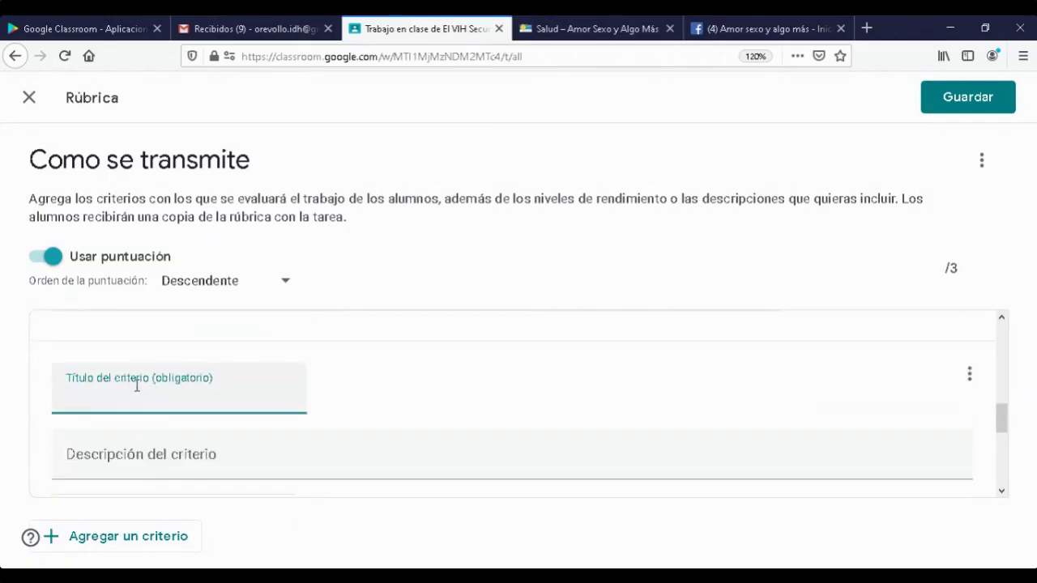
type("ortografia y gramatica")
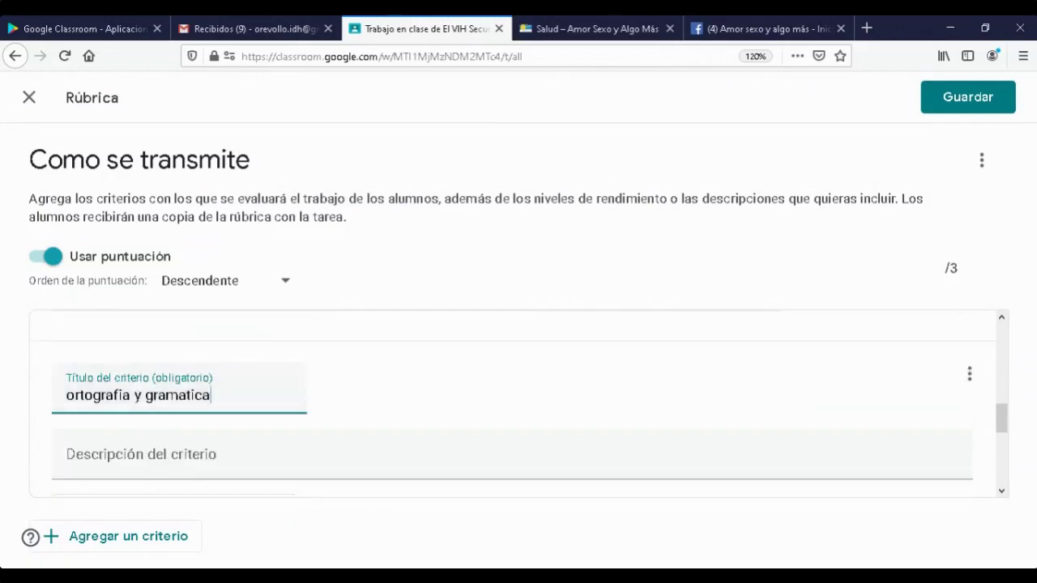
left_click(203, 462)
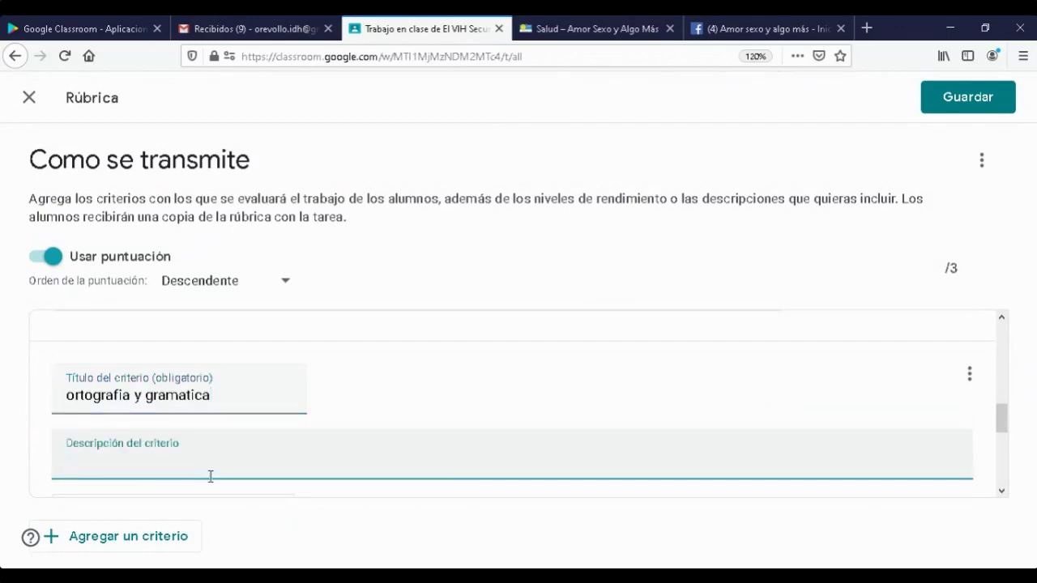
scroll(211, 478, "down", 2)
left_click(171, 451)
scroll(262, 406, "down", 2)
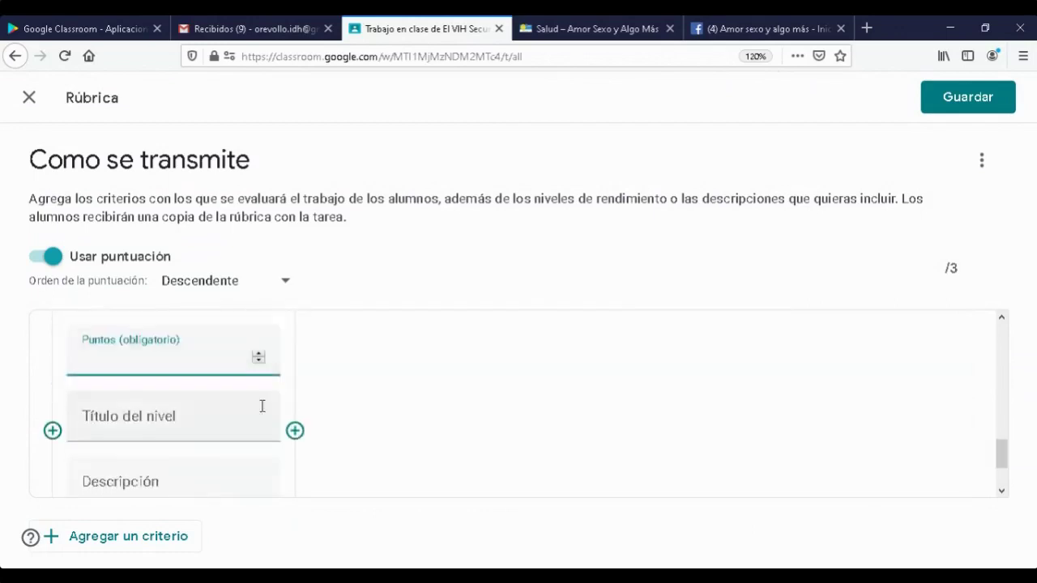
type("3")
left_click(178, 414)
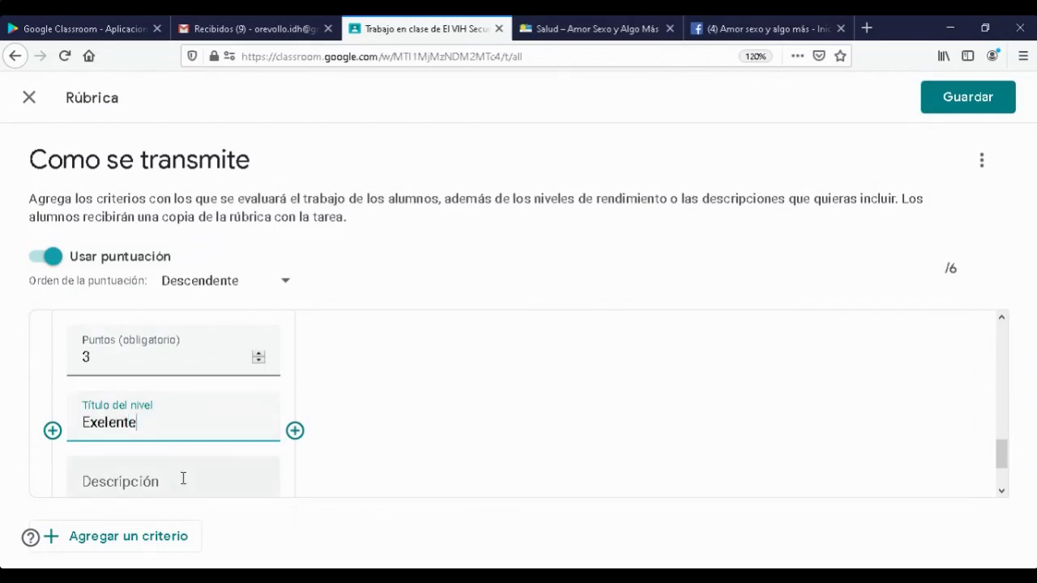
scroll(421, 413, "down", 2)
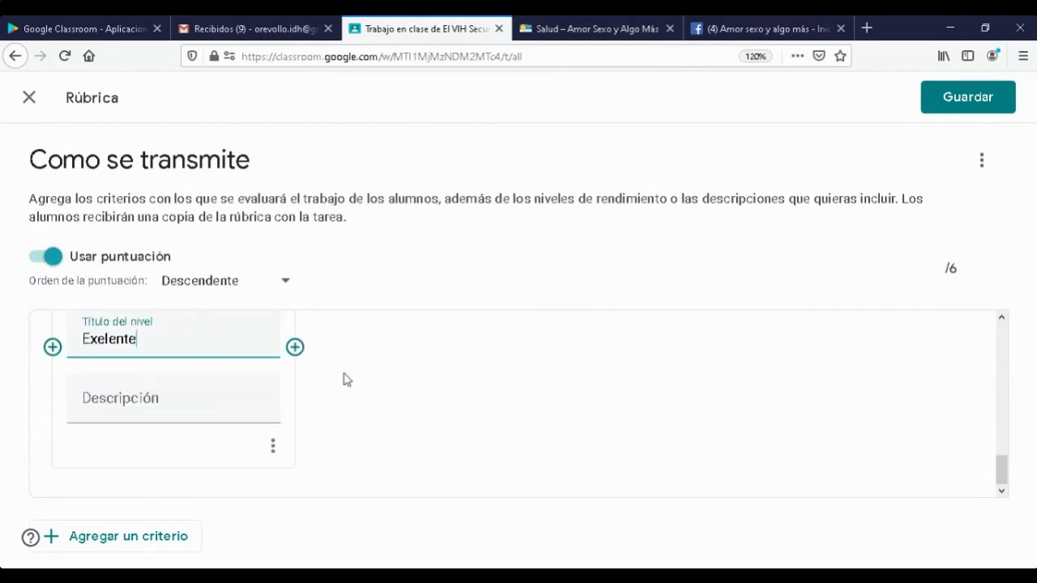
- Add its 2-point 'bueno' and 1-point 'Mejorable' levels
left_click(292, 345)
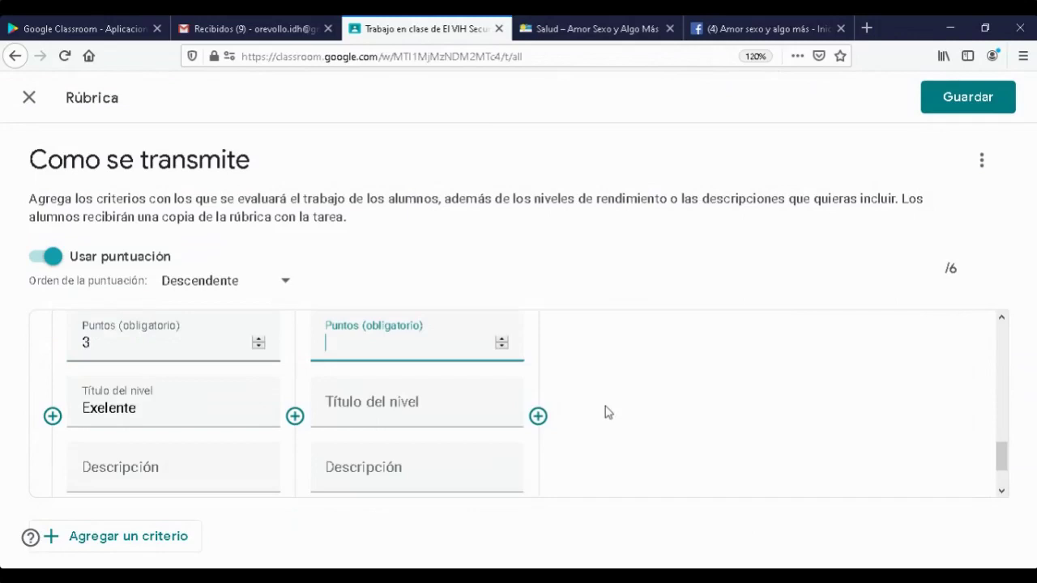
type("2")
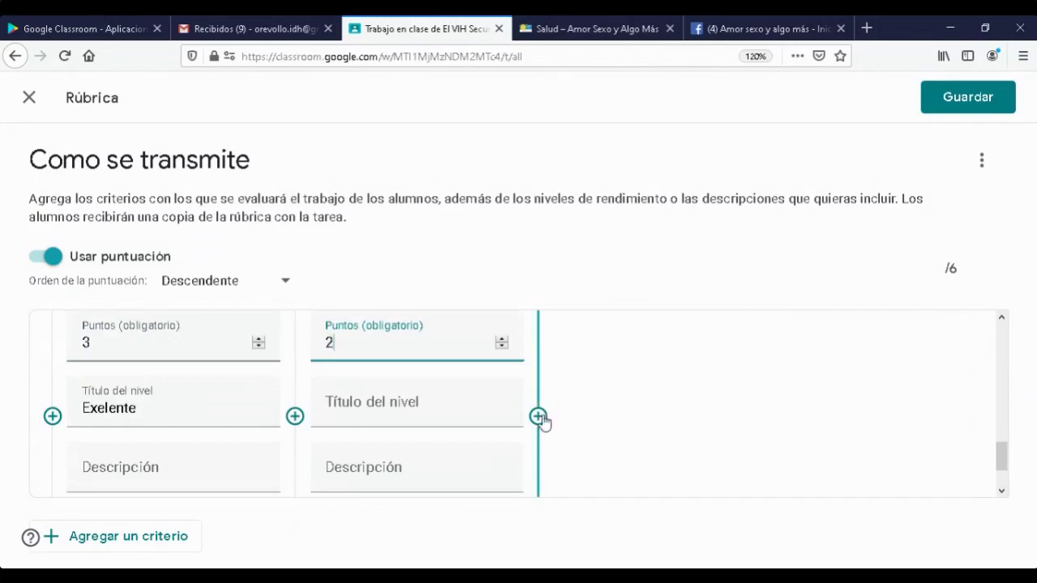
left_click(396, 414)
type("bueno")
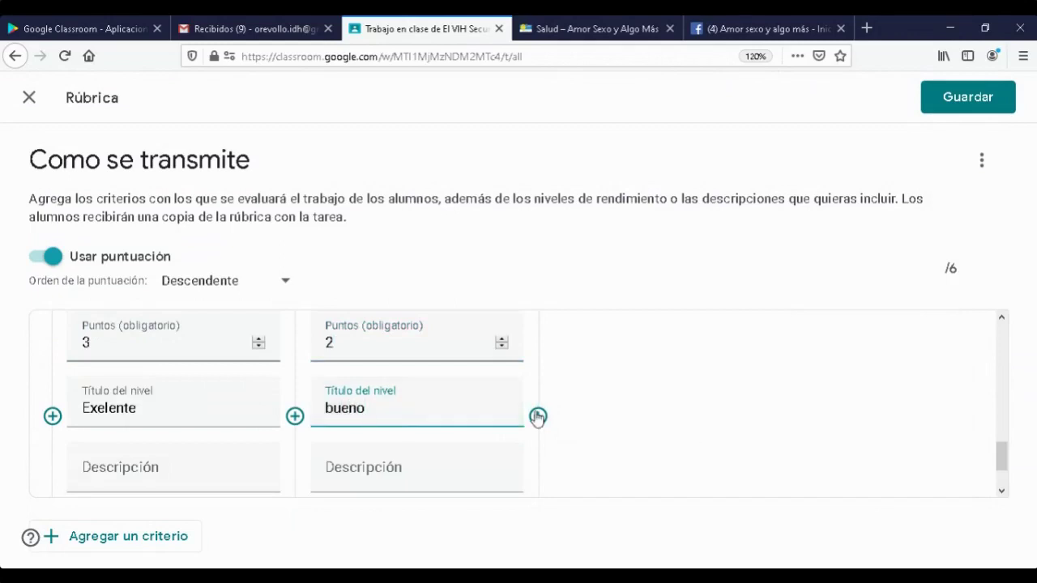
left_click(576, 404)
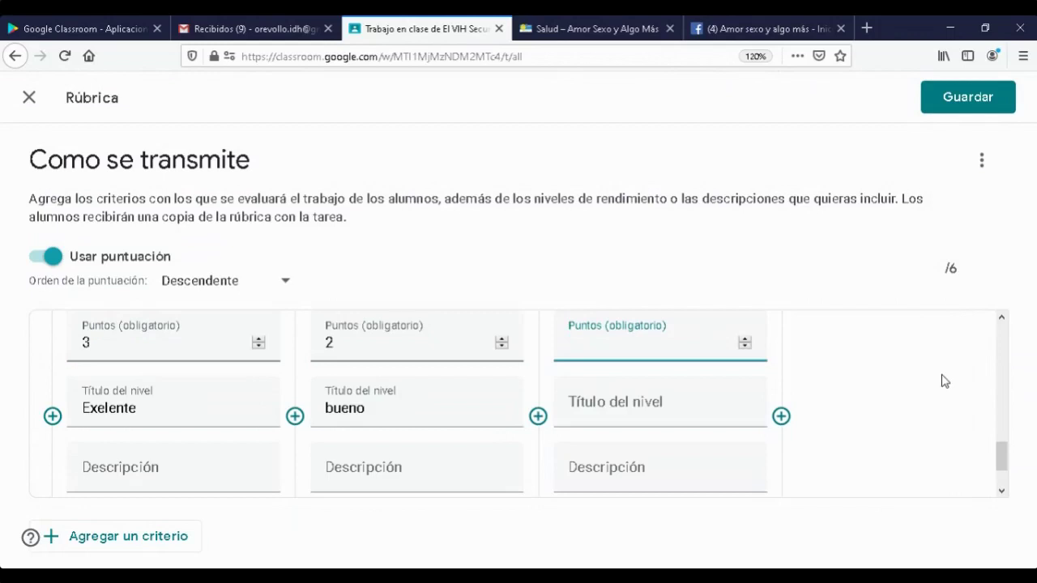
type("1")
left_click(637, 410)
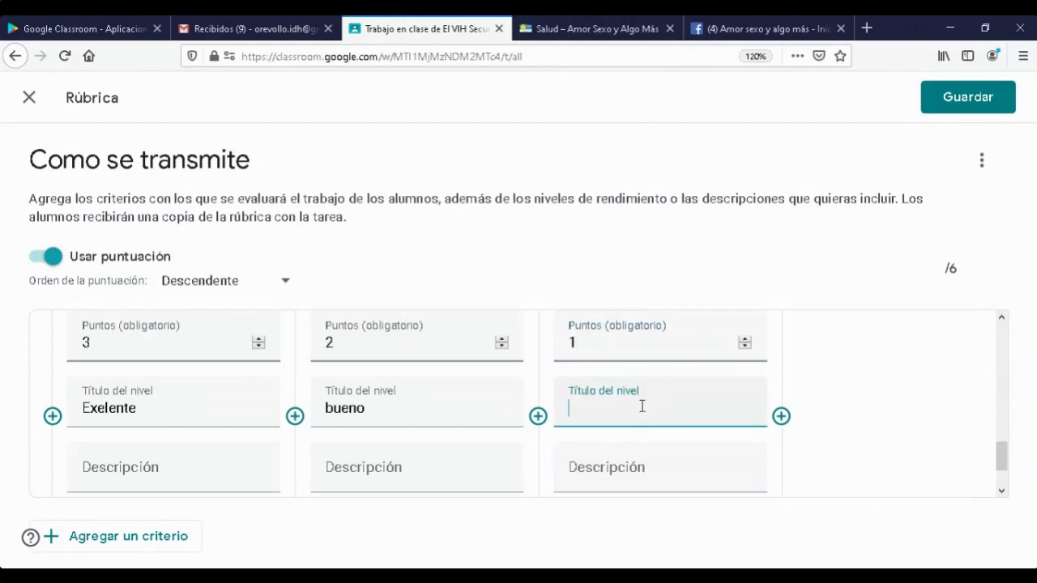
type("Mejorable")
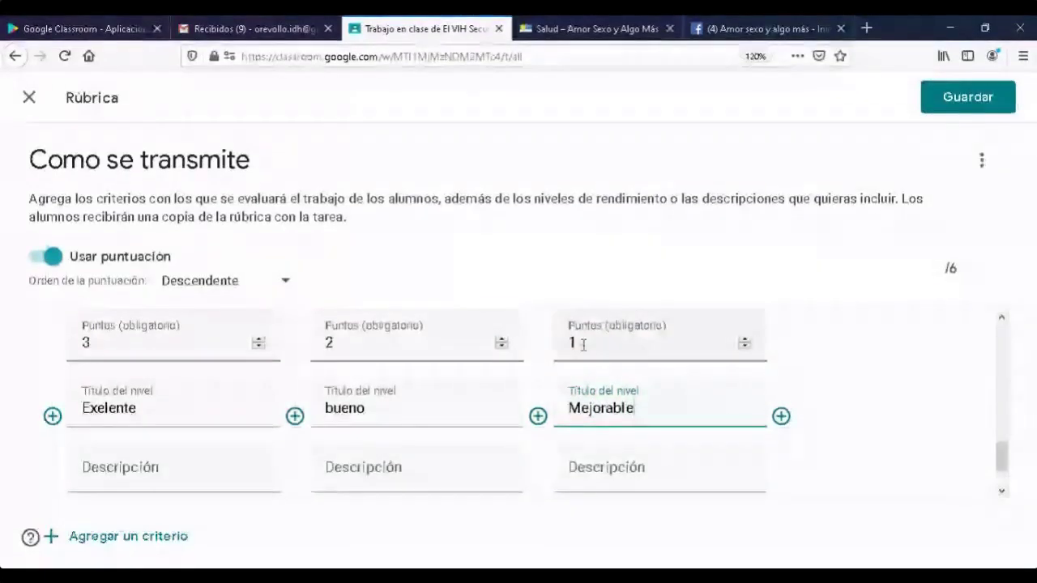
scroll(931, 428, "up", 1)
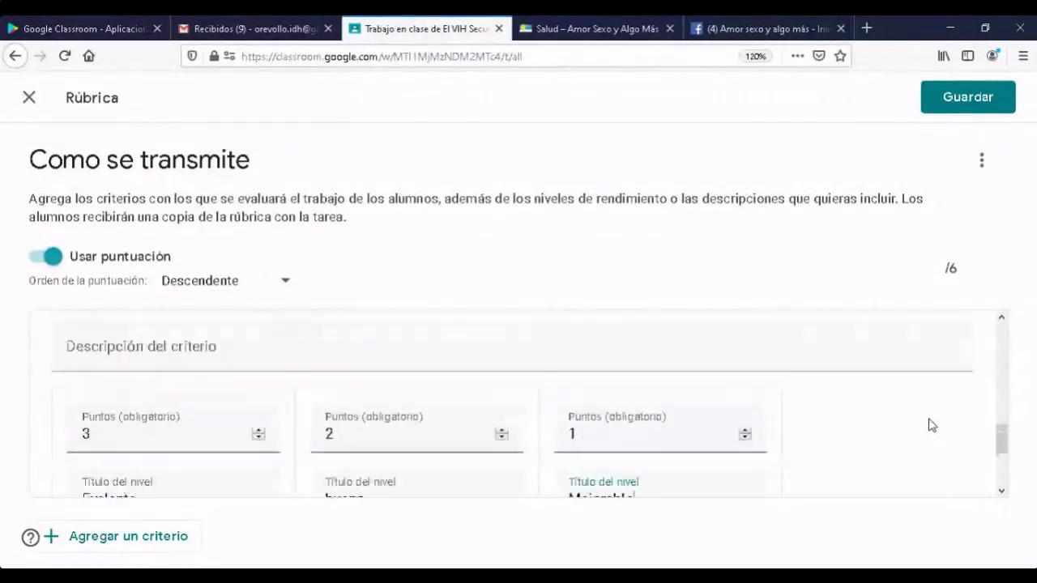
- Scroll through the rubric to review both criteria totalling 6 points
scroll(930, 427, "down", 2)
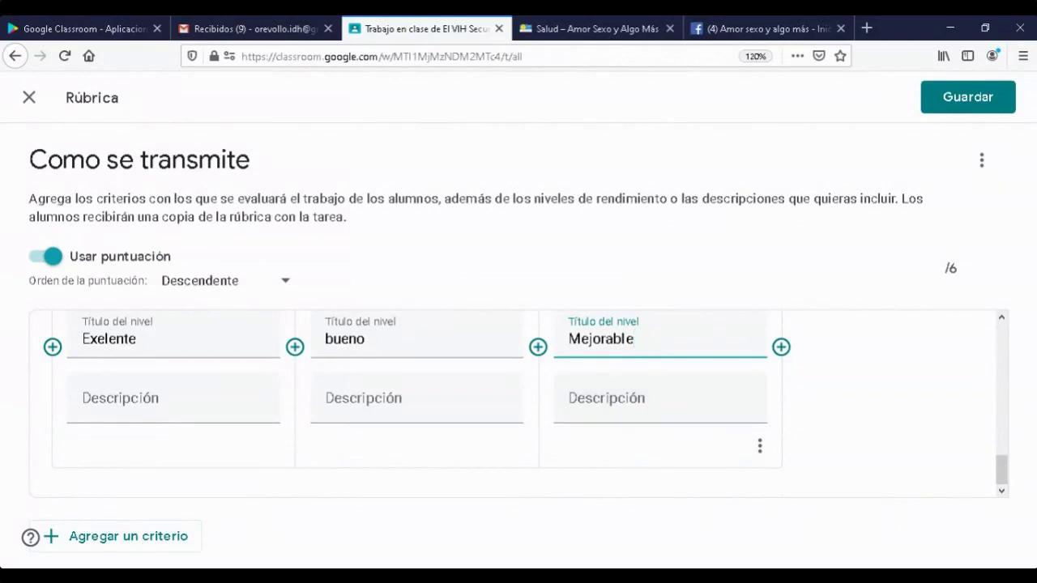
left_click_drag(1002, 476, 1001, 458)
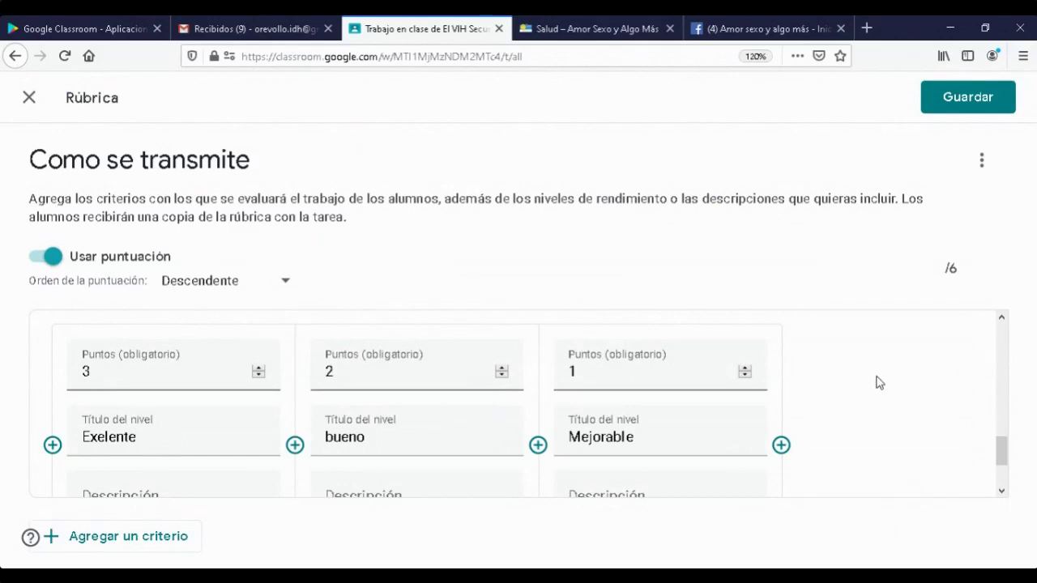
scroll(837, 412, "down", 1)
scroll(833, 418, "up", 2)
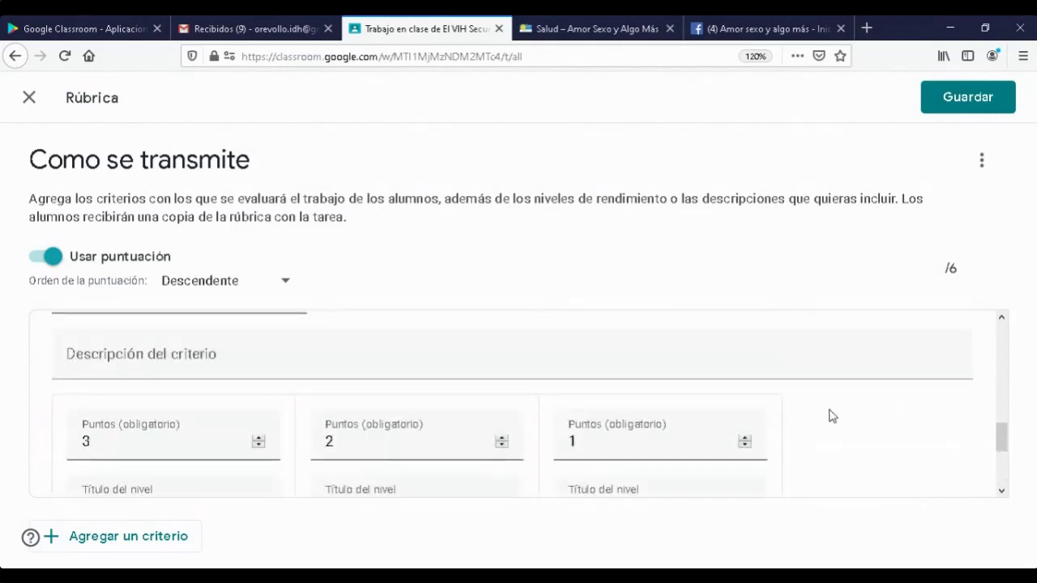
scroll(833, 416, "down", 1)
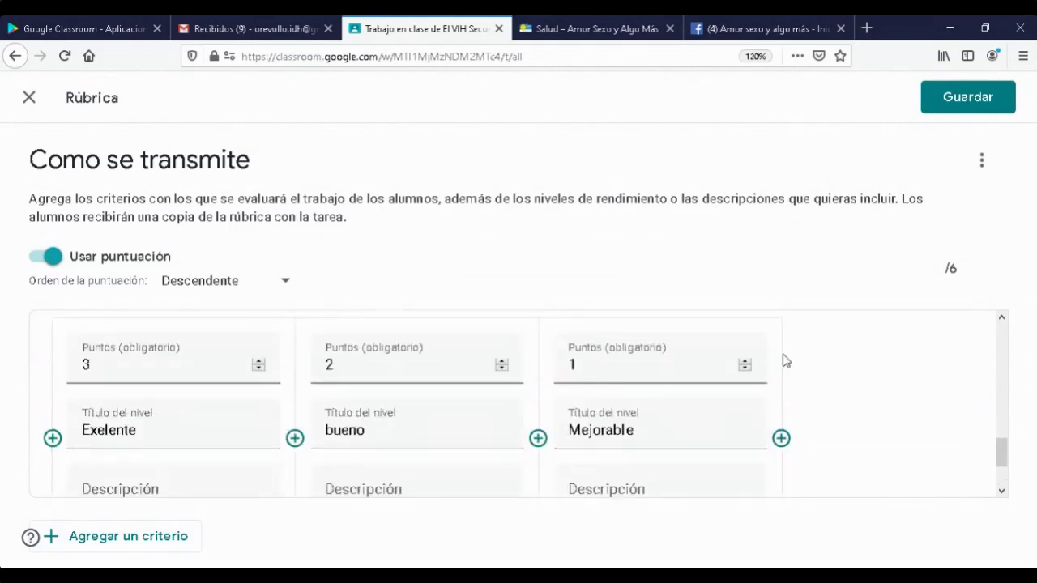
scroll(848, 377, "down", 1)
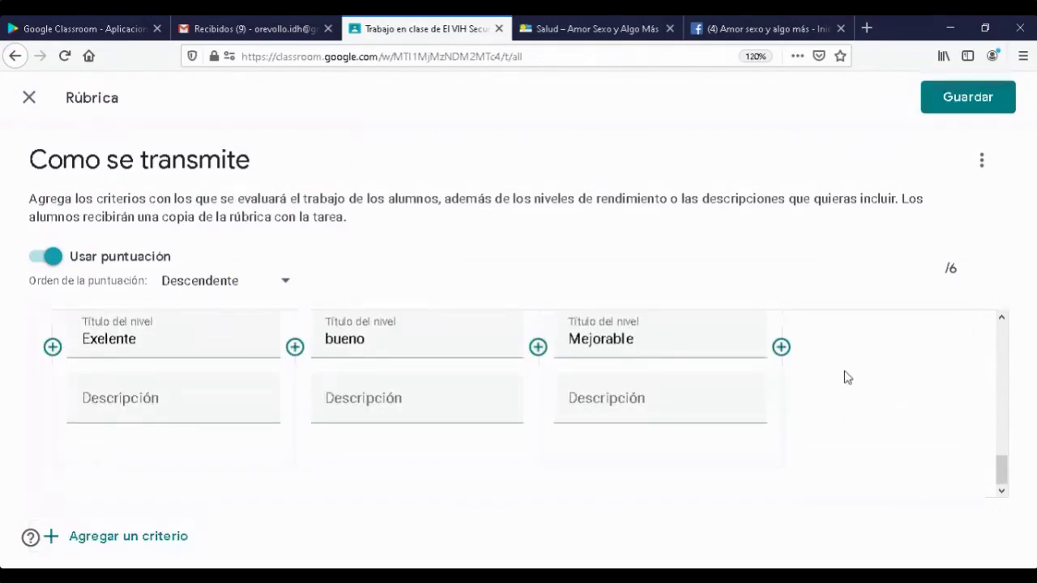
scroll(848, 376, "up", 1)
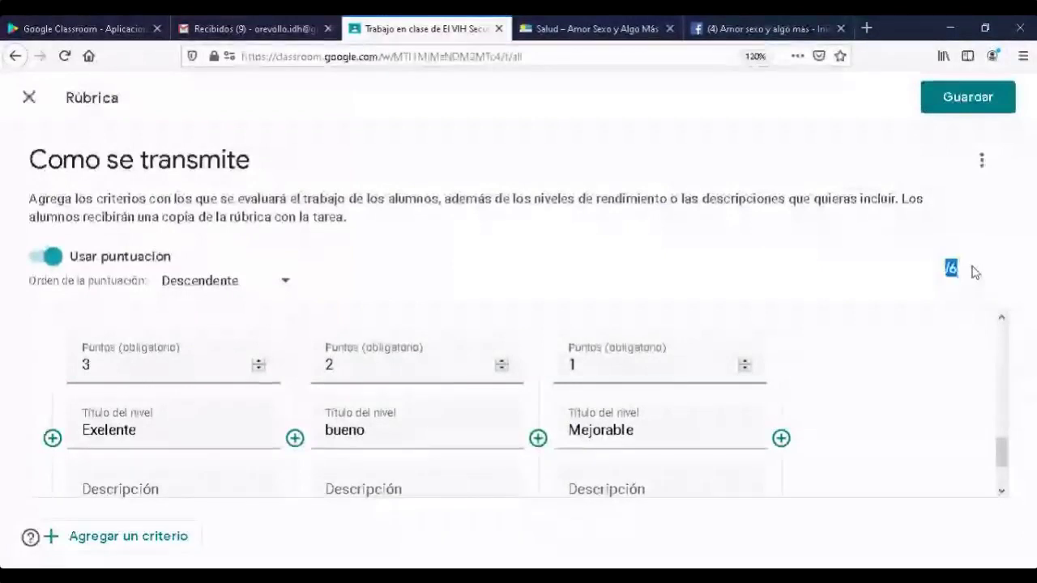
scroll(861, 438, "down", 2)
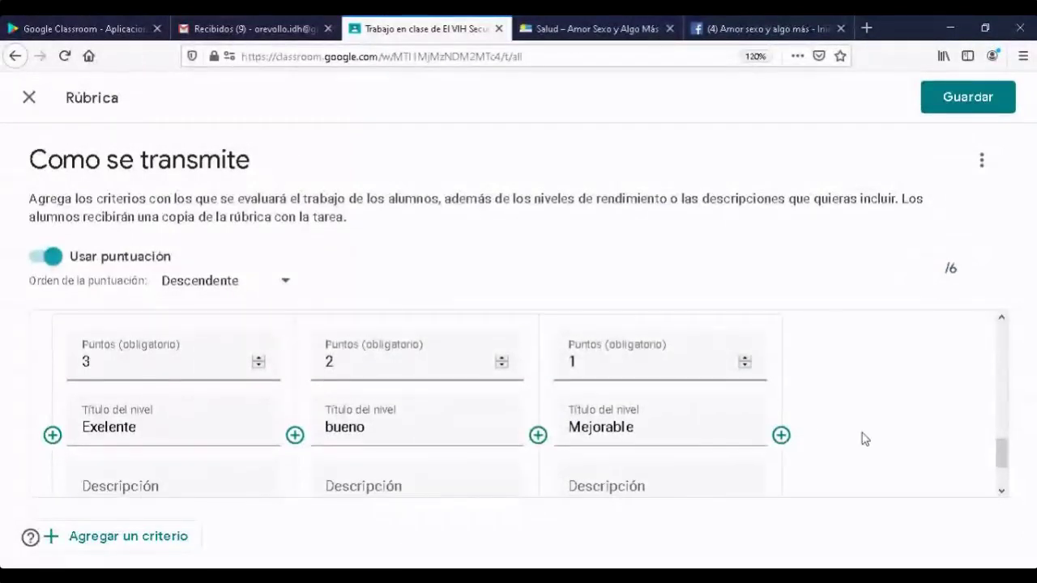
- Add an 'originalidad (no copia)' criterion described 'que no sea copia' and begin its first level's points
left_click(89, 539)
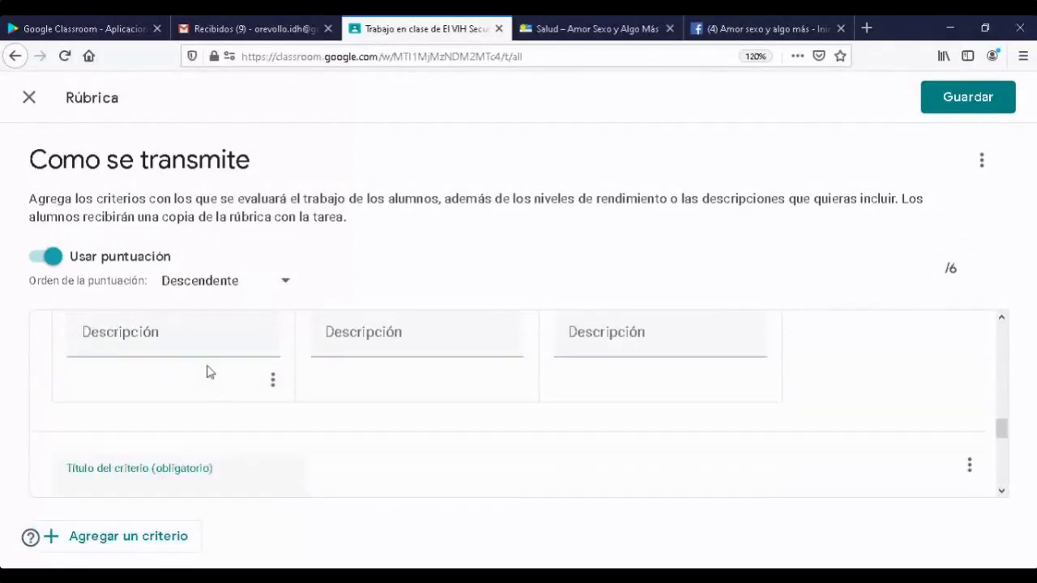
type("originalidad (no copia")
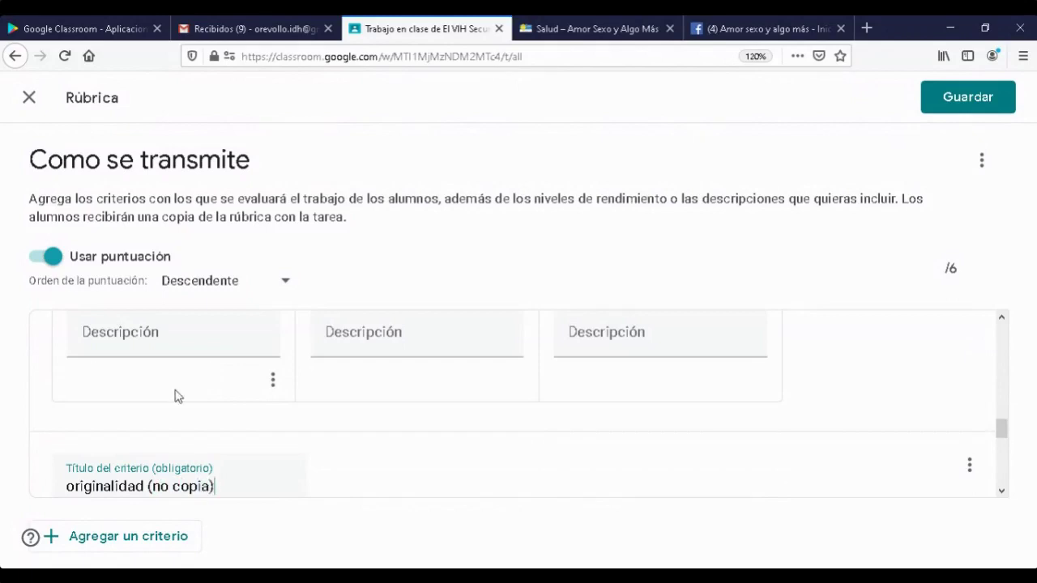
left_click(446, 482)
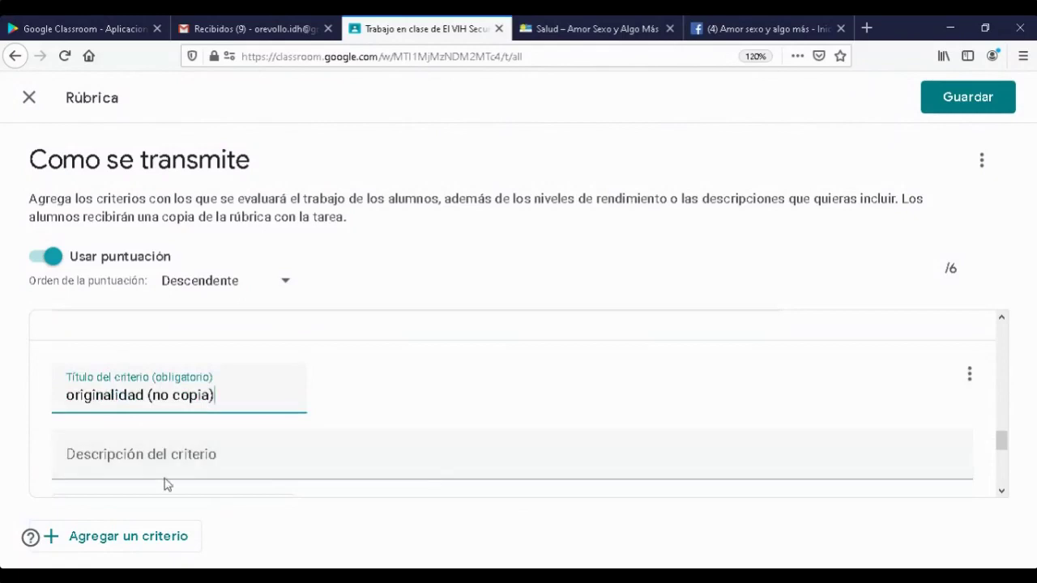
scroll(185, 463, "down", 2)
left_click(194, 363)
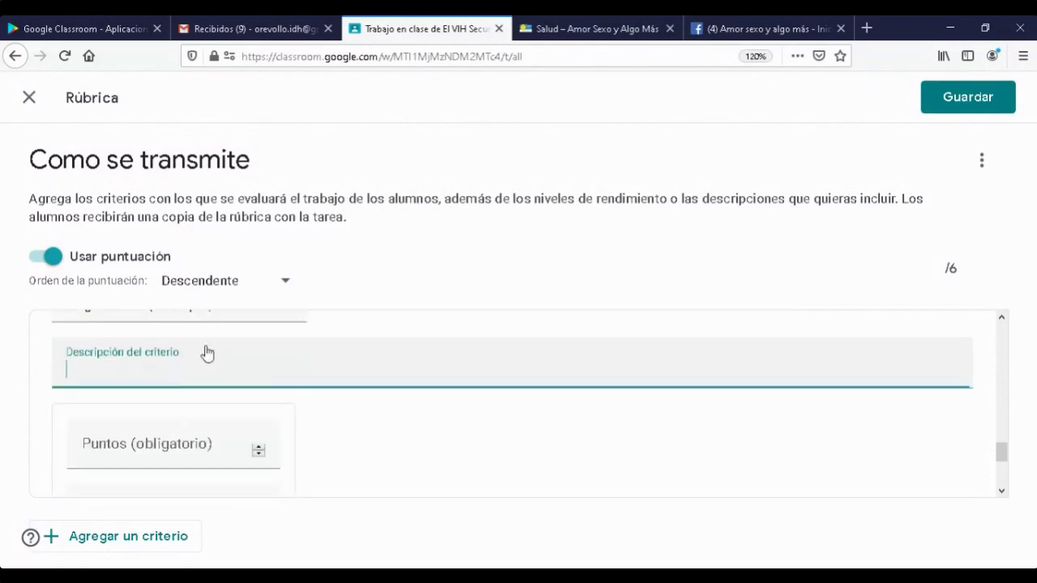
type("que no sea copia")
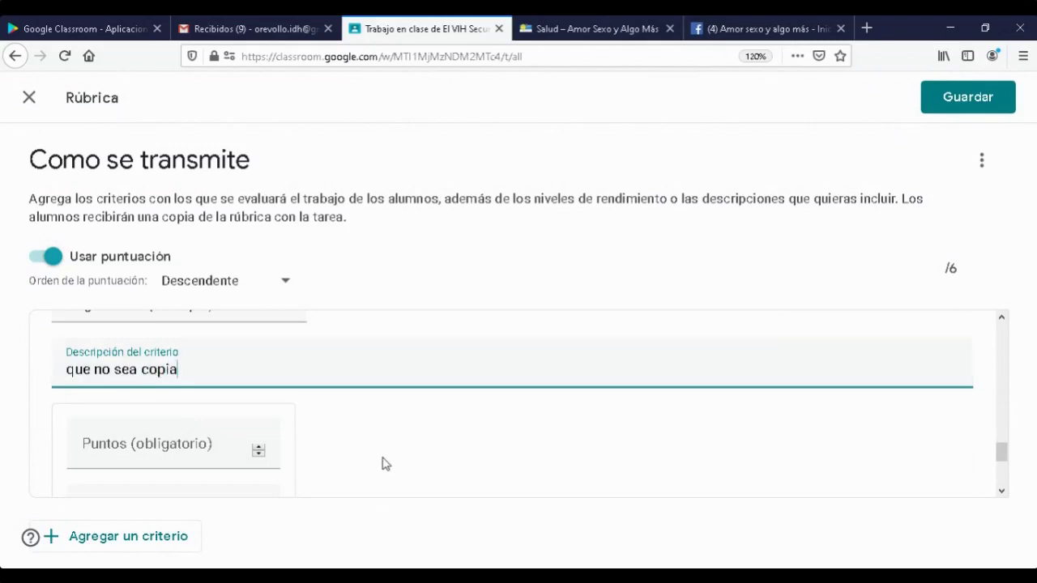
scroll(385, 463, "down", 2)
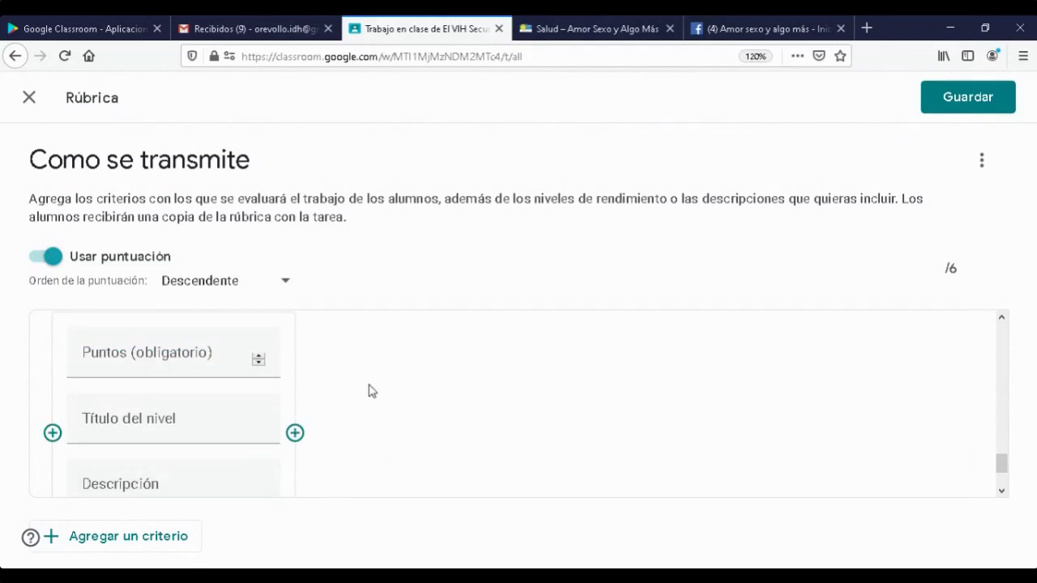
scroll(312, 448, "up", 2)
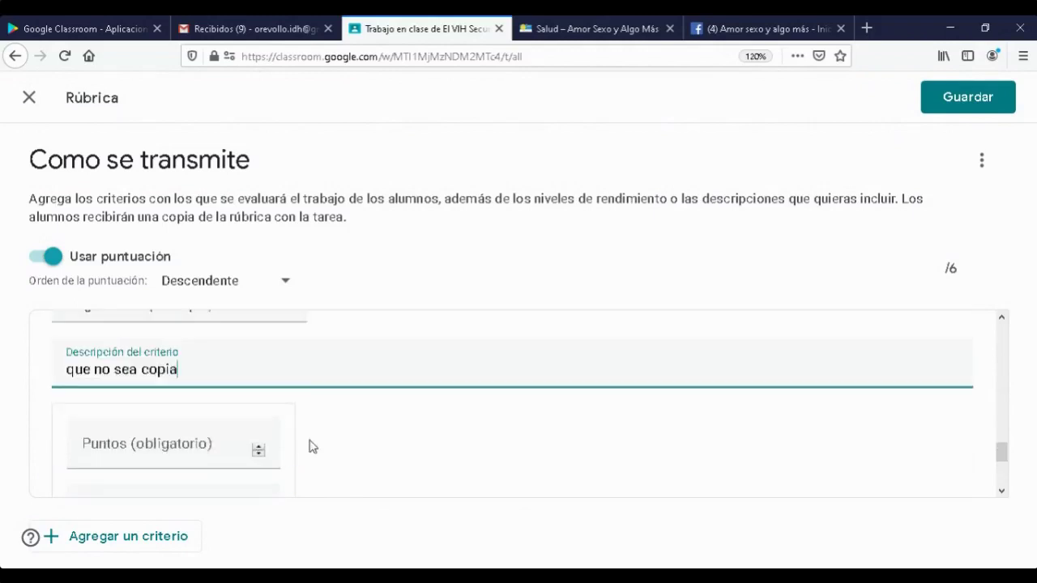
left_click(165, 452)
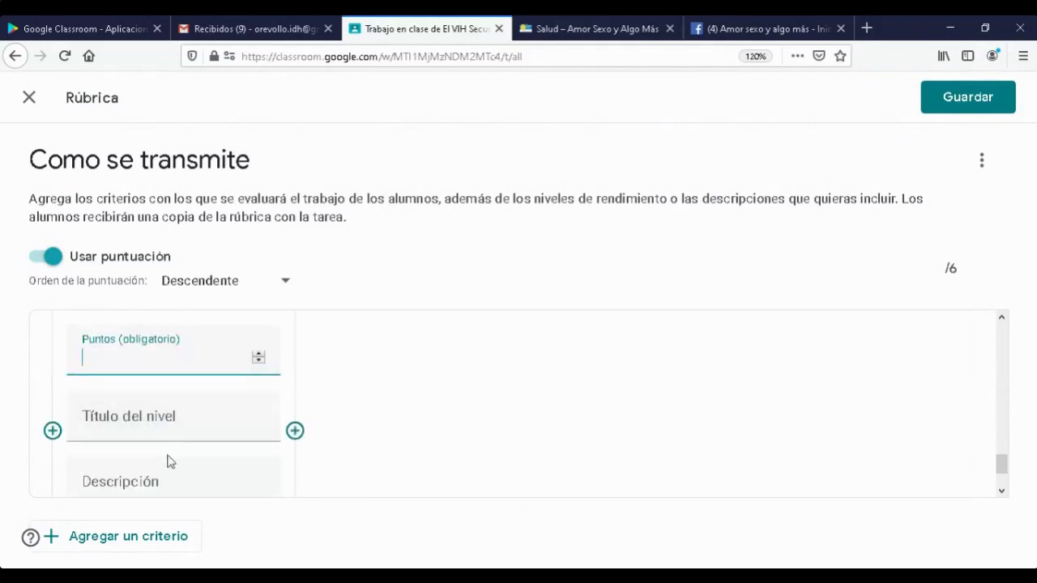
- Give the first level 4 points and title it 'Completado en tiempo y foma'
type("4")
scroll(412, 422, "down", 1)
left_click(195, 335)
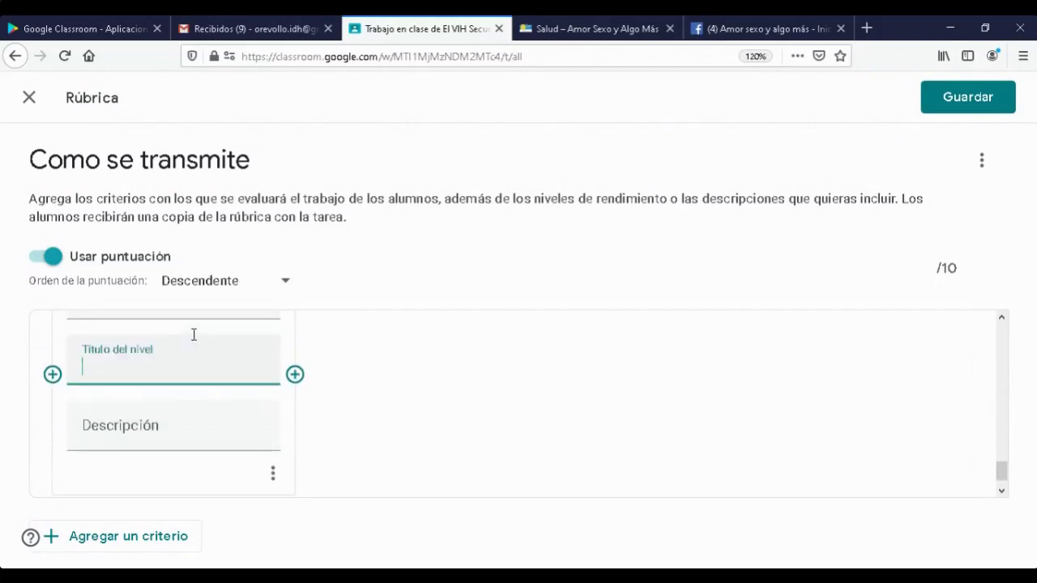
type("Completado en")
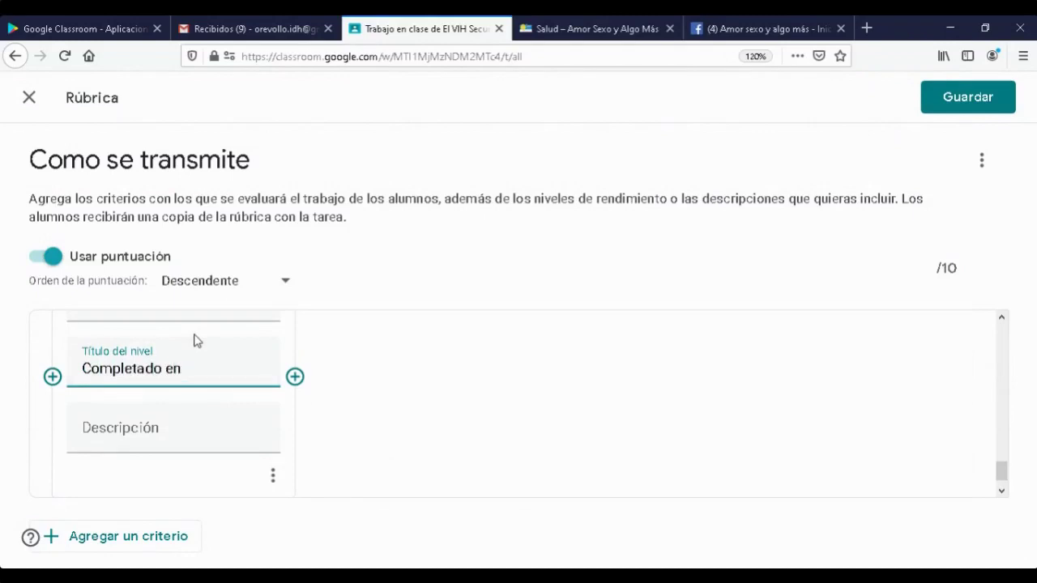
type("tiempo")
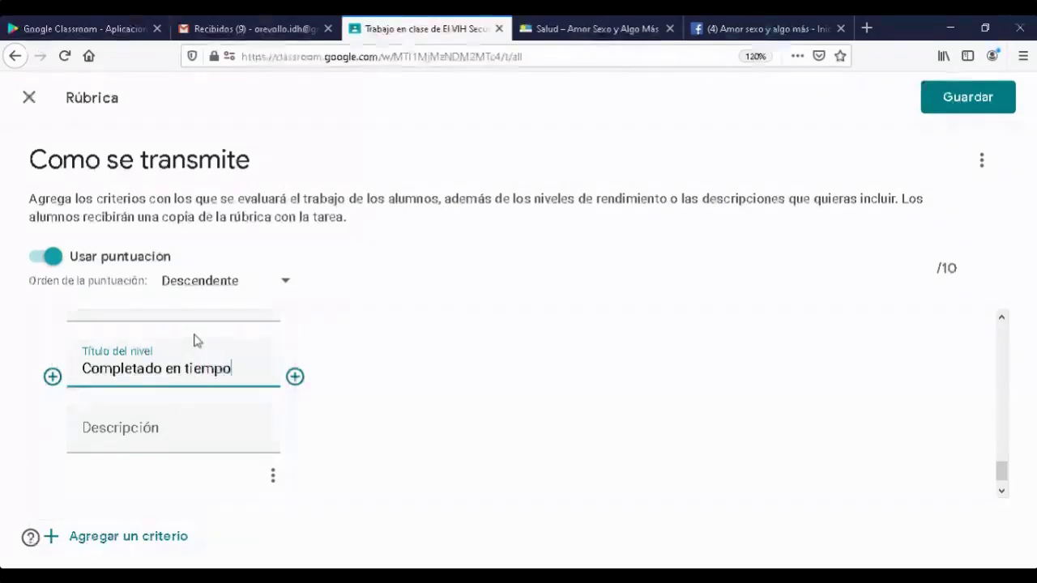
type(" y foma")
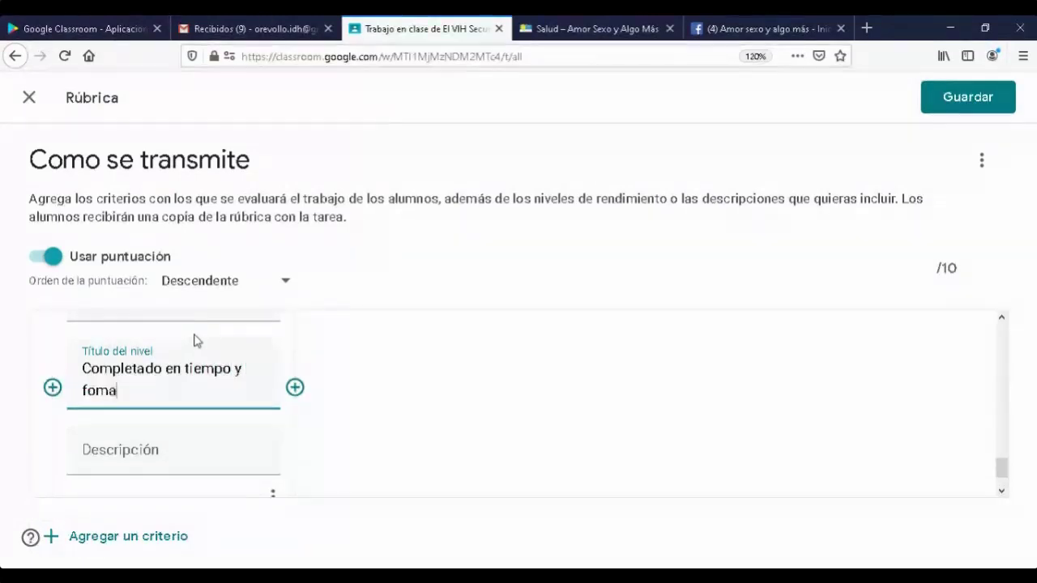
scroll(279, 412, "up", 2)
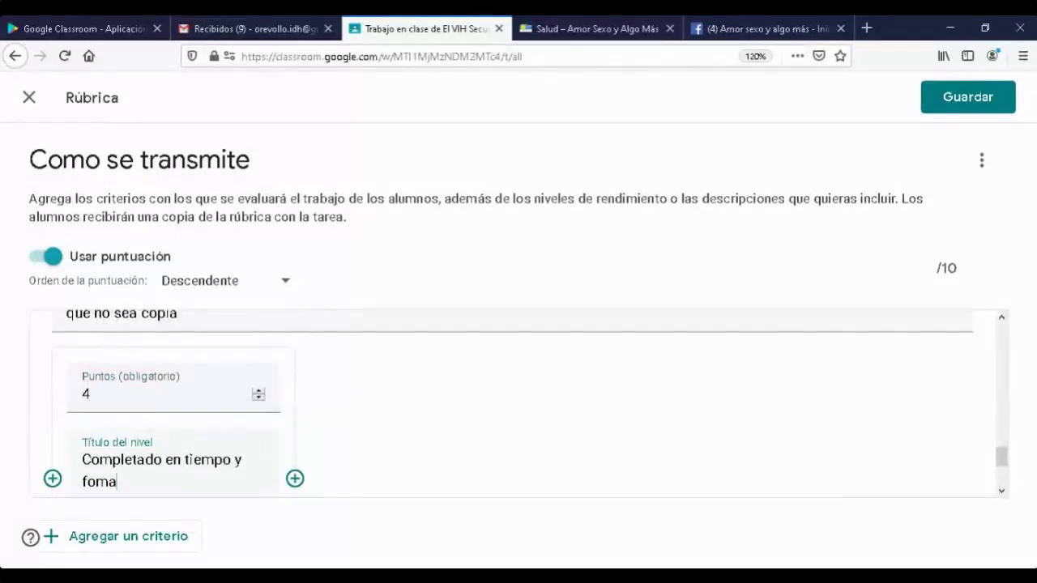
left_click_drag(930, 268, 967, 270)
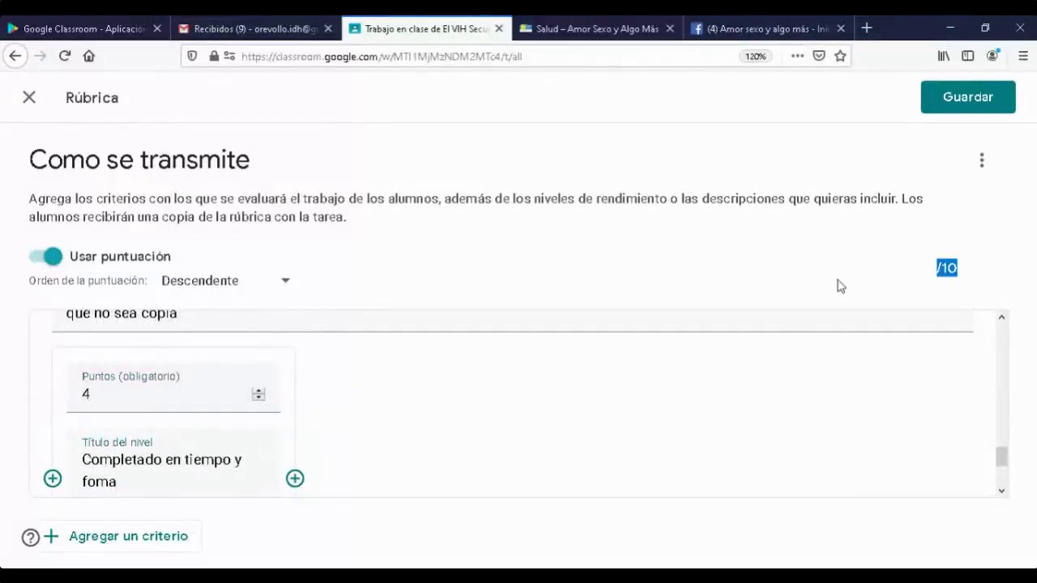
scroll(351, 460, "down", 3)
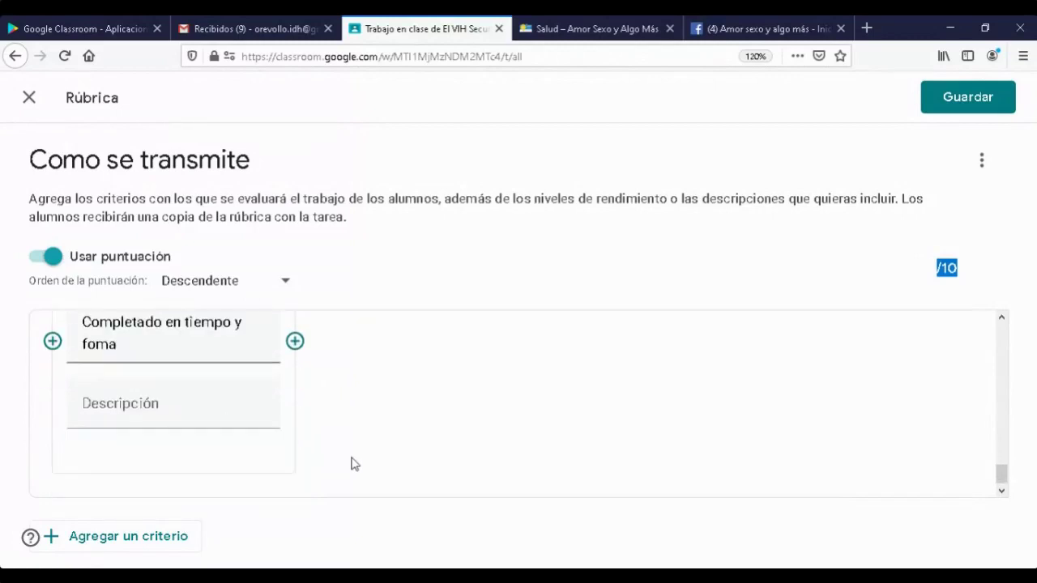
scroll(352, 462, "up", 2)
scroll(353, 461, "up", 3)
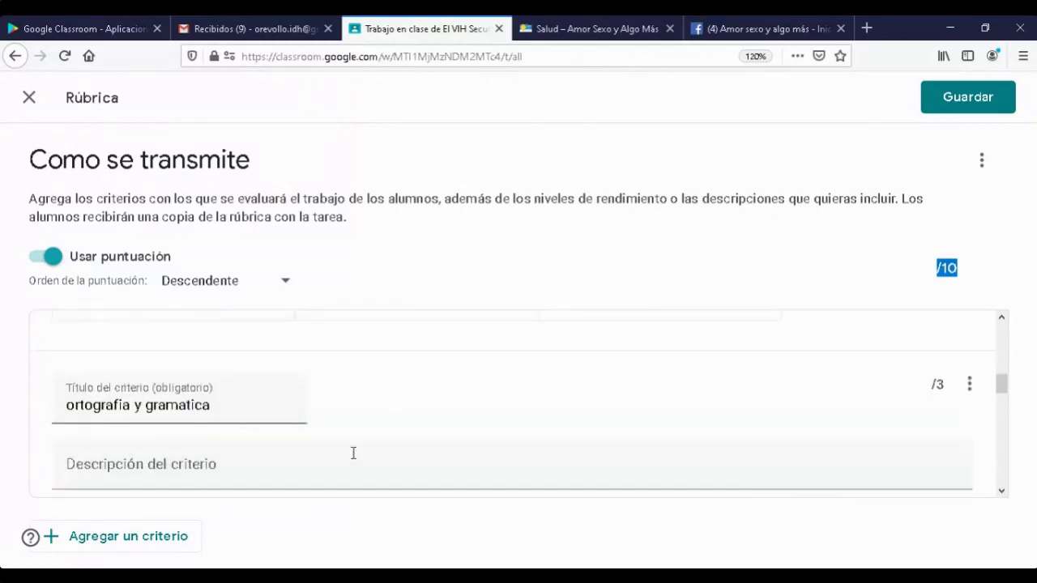
scroll(354, 452, "up", 3)
scroll(353, 454, "up", 4)
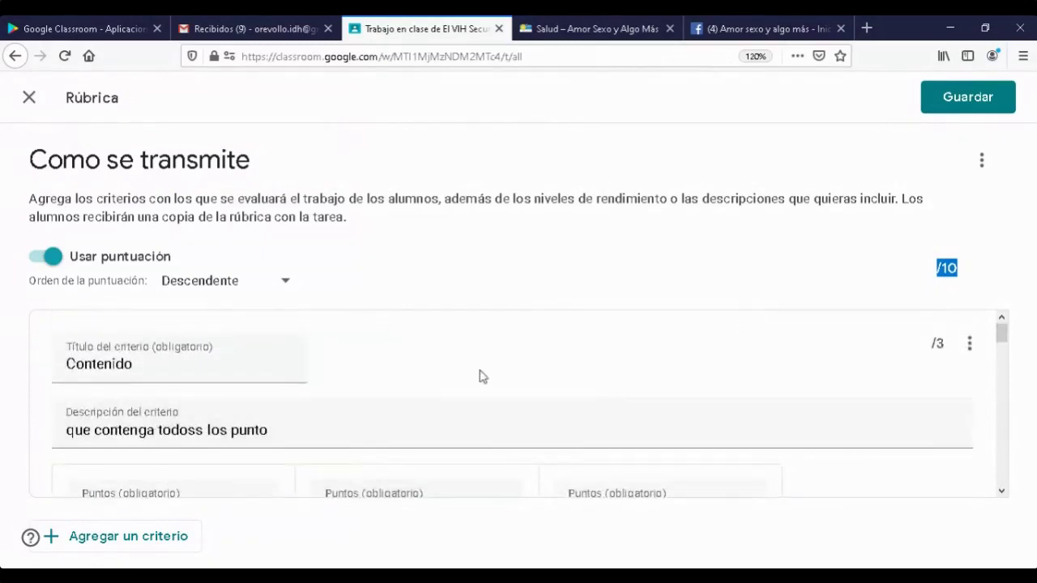
left_click_drag(1002, 341, 1003, 358)
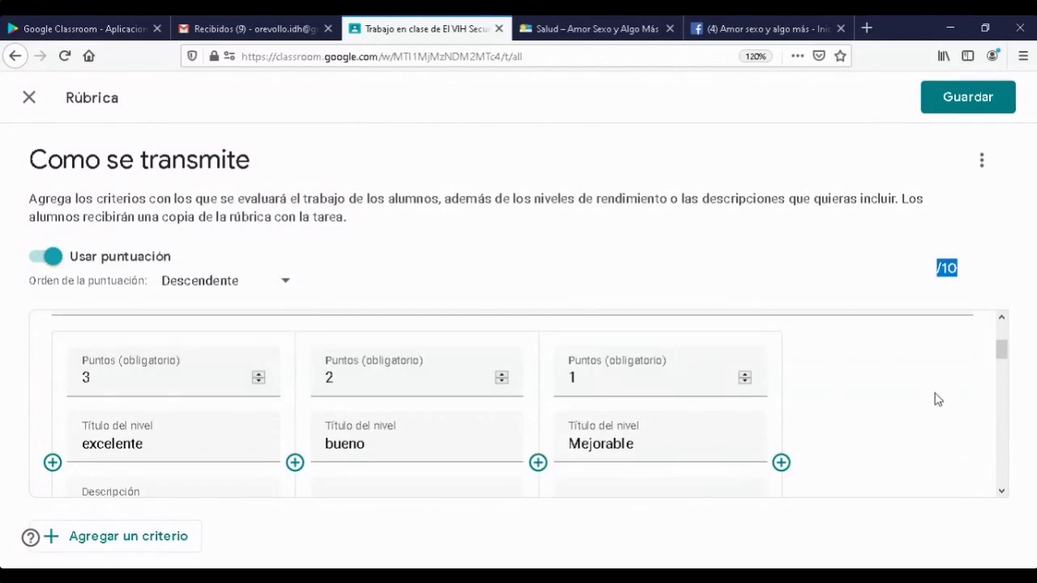
scroll(1005, 348, "up", 2)
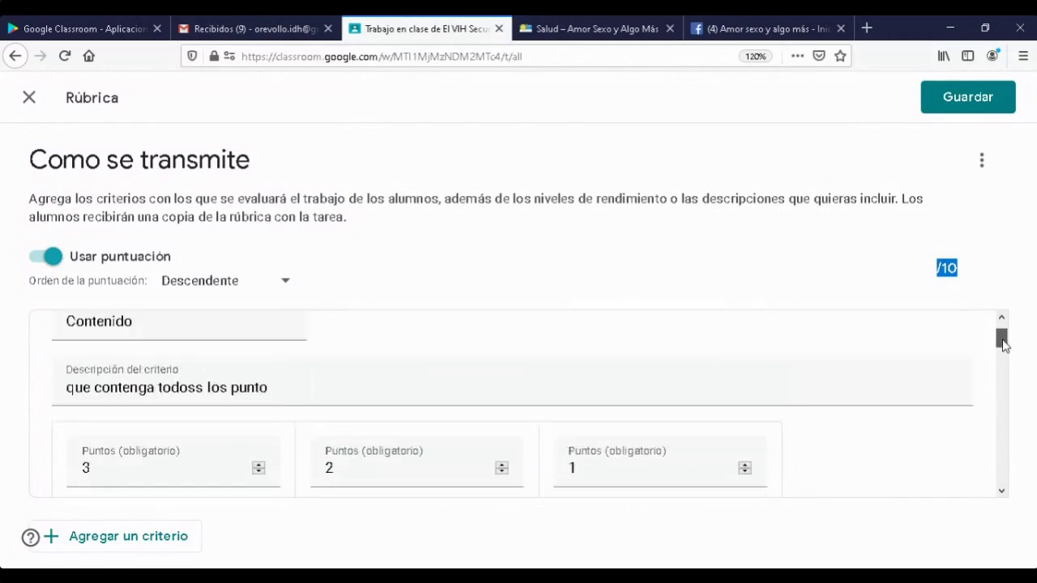
left_click_drag(1003, 344, 931, 240)
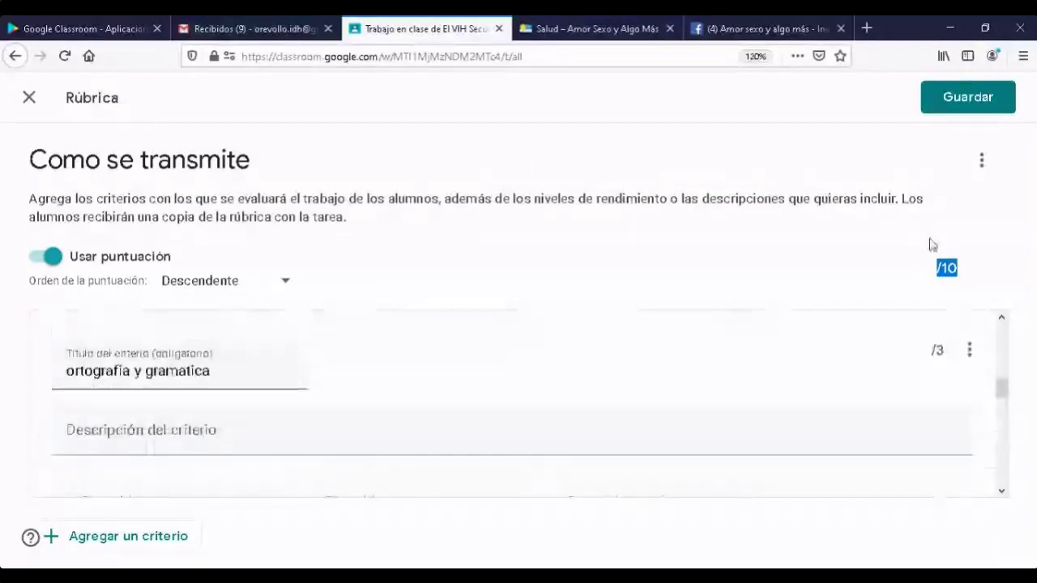
left_click(970, 97)
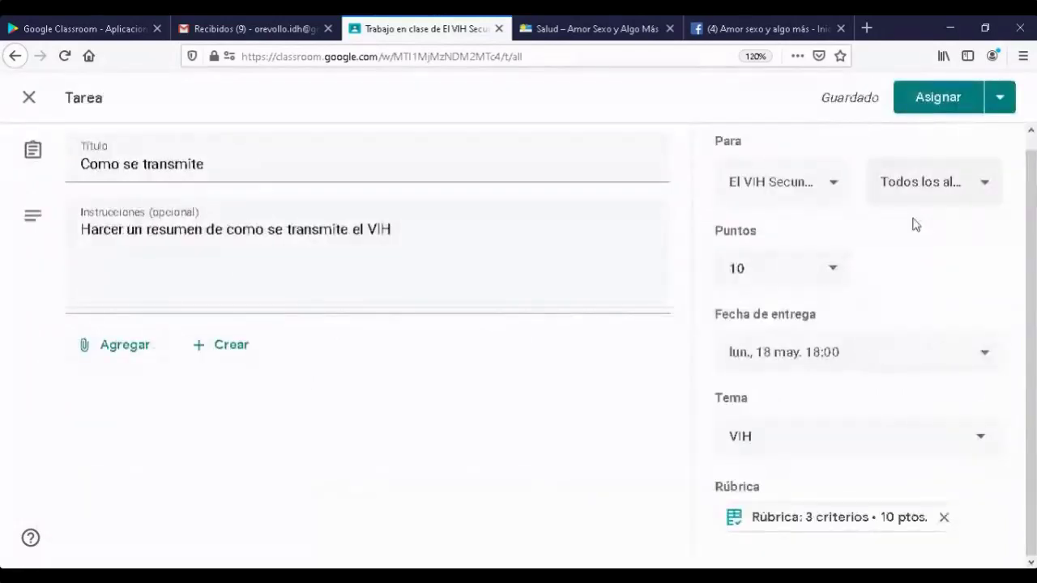
- Show the posting options beside Asignar for 'Como se transmite'
scroll(270, 363, "up", 1)
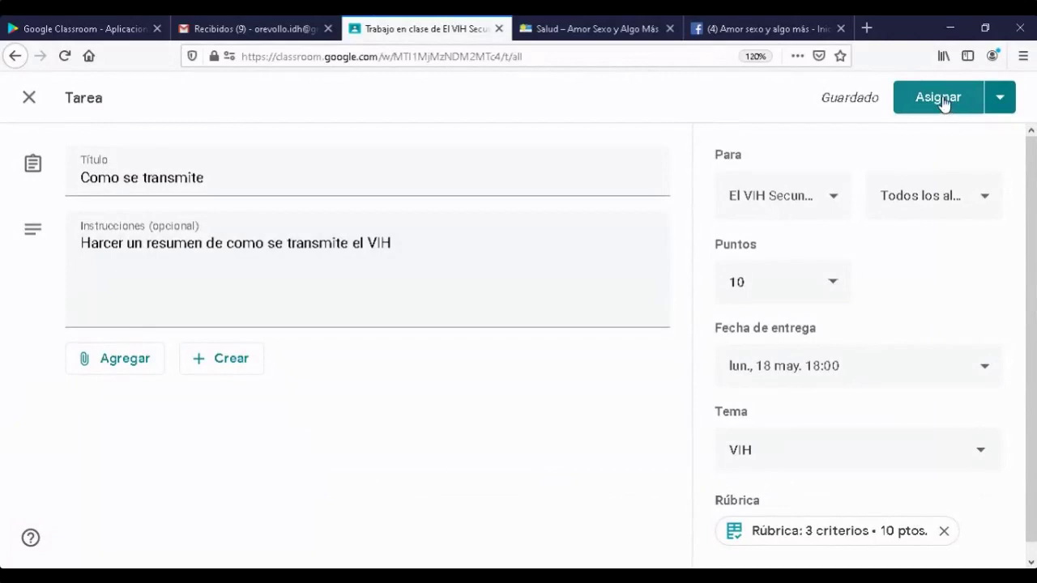
left_click(1001, 97)
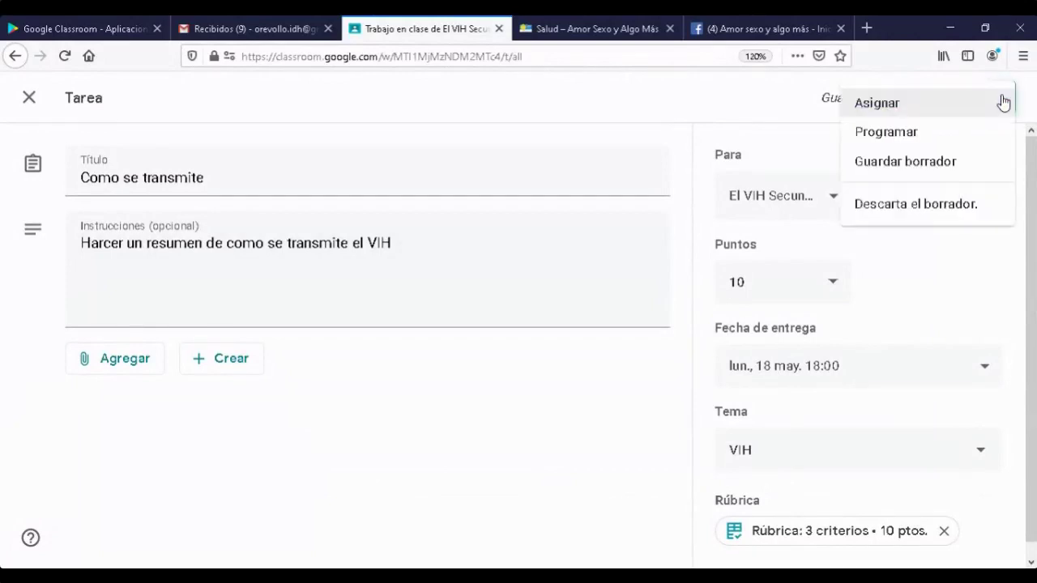
- Schedule 'Como se transmite' to post on 14 May 2020 at 18:00
left_click(908, 139)
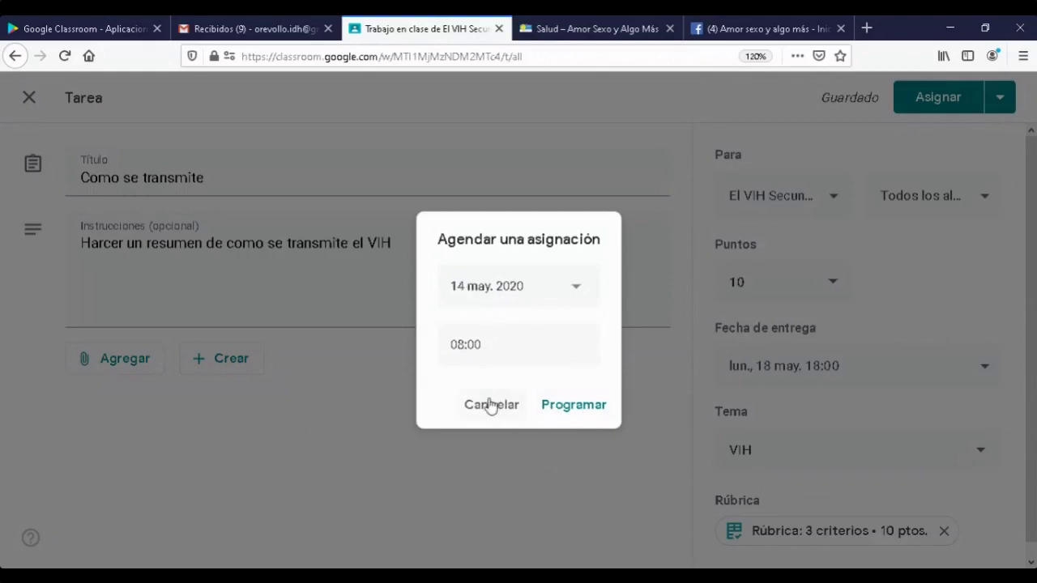
left_click(464, 344)
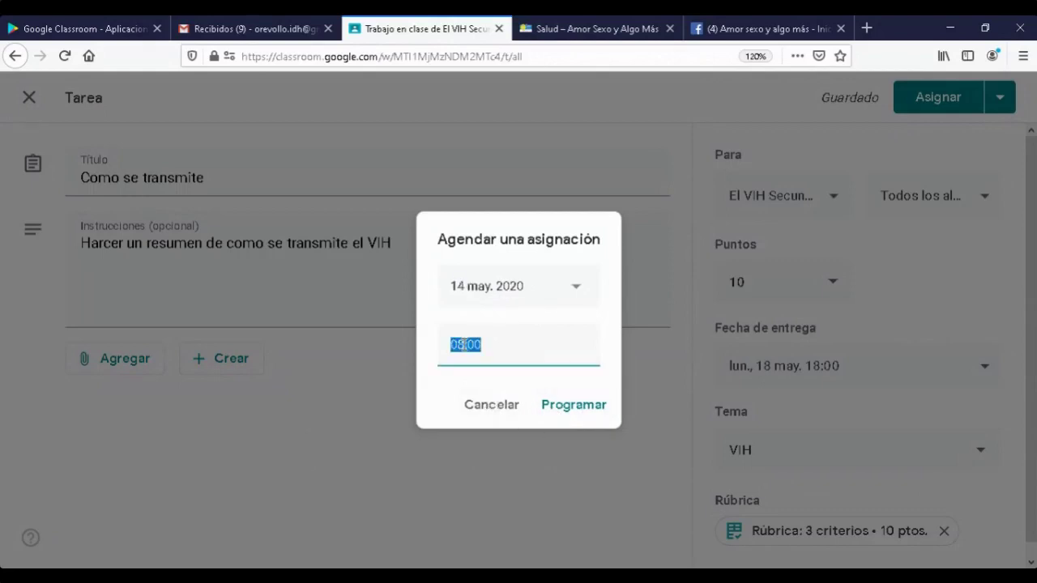
type("18:00")
left_click(596, 413)
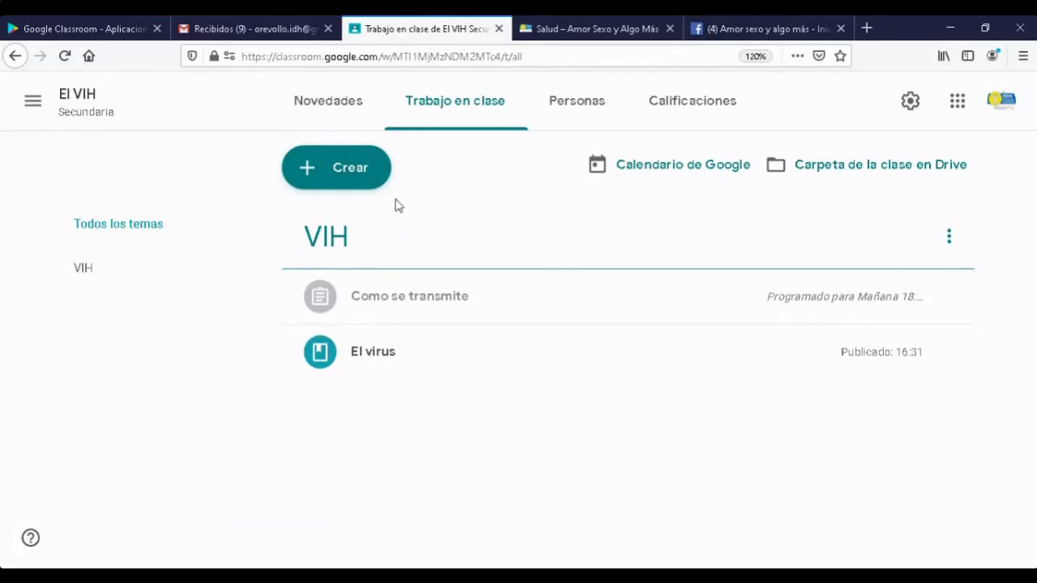
- Create a new 'Tarea con cuestionario' assignment with a Blank Quiz attached
left_click(338, 159)
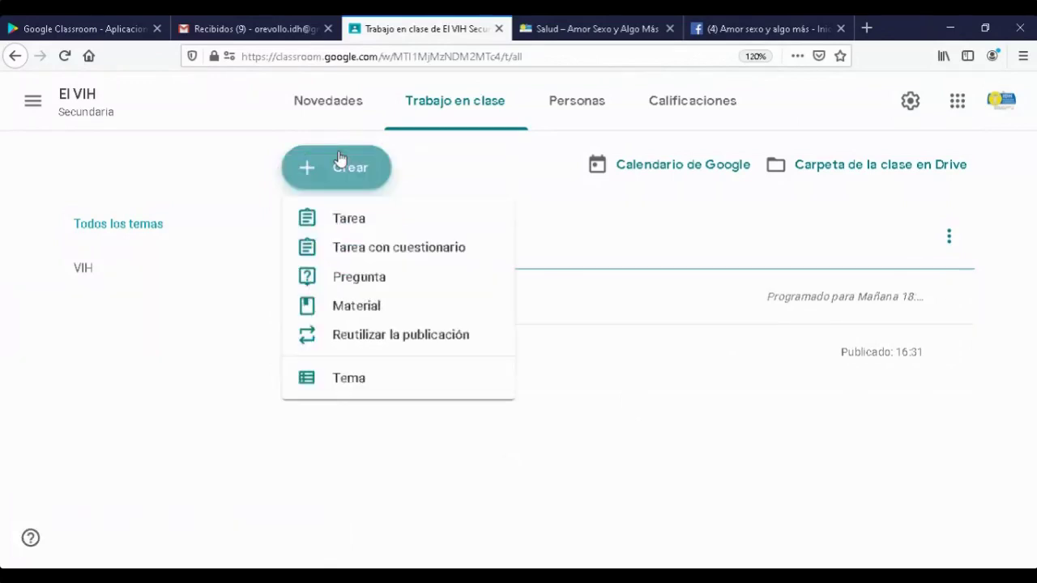
left_click(350, 253)
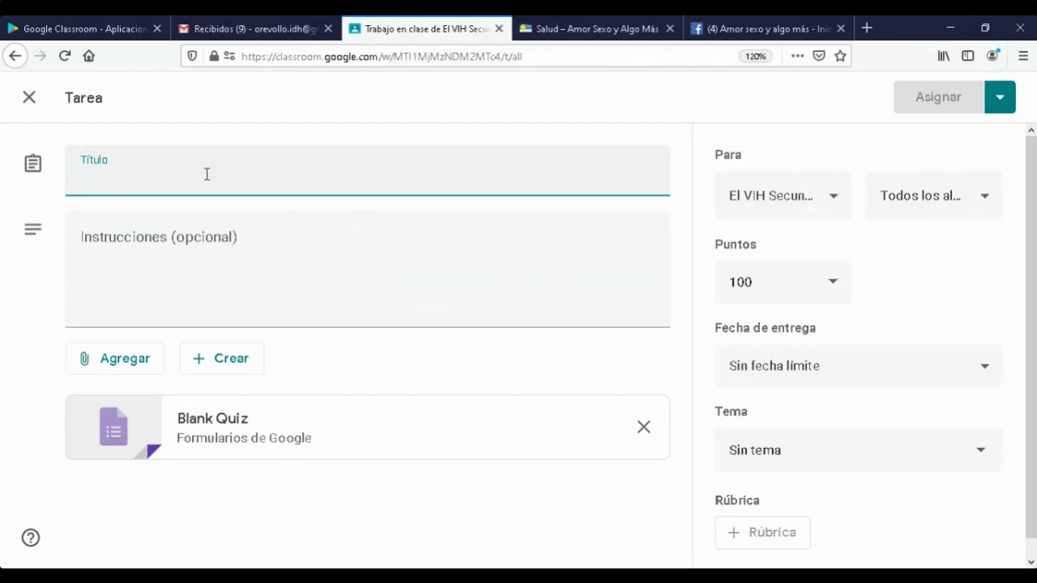
- Title it 'Mitos y verdades', add instructions 'Seleccione lo correcto', and open the Blank Quiz
type("Mitos")
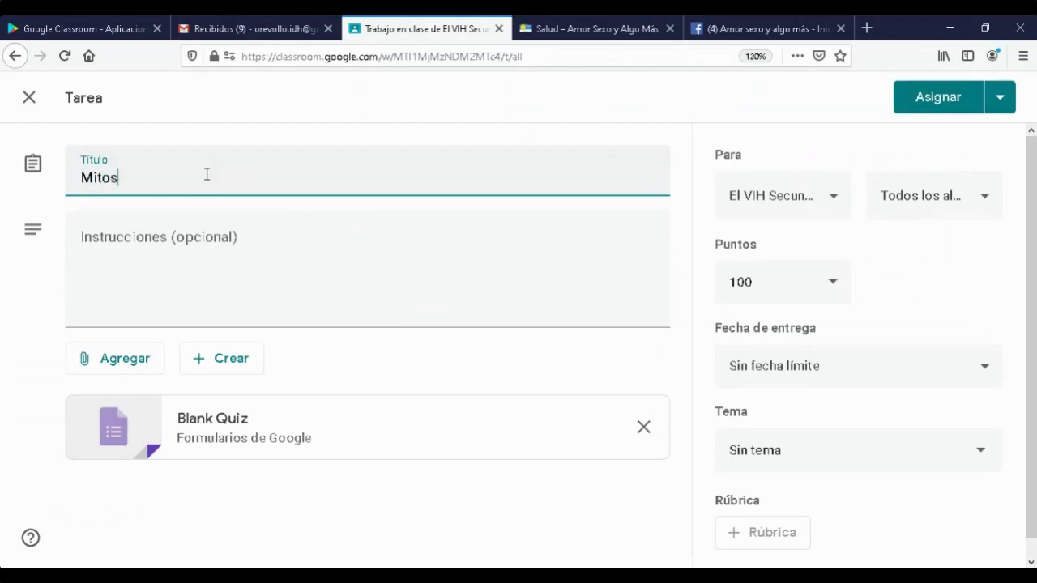
type(" y verdades")
left_click(155, 259)
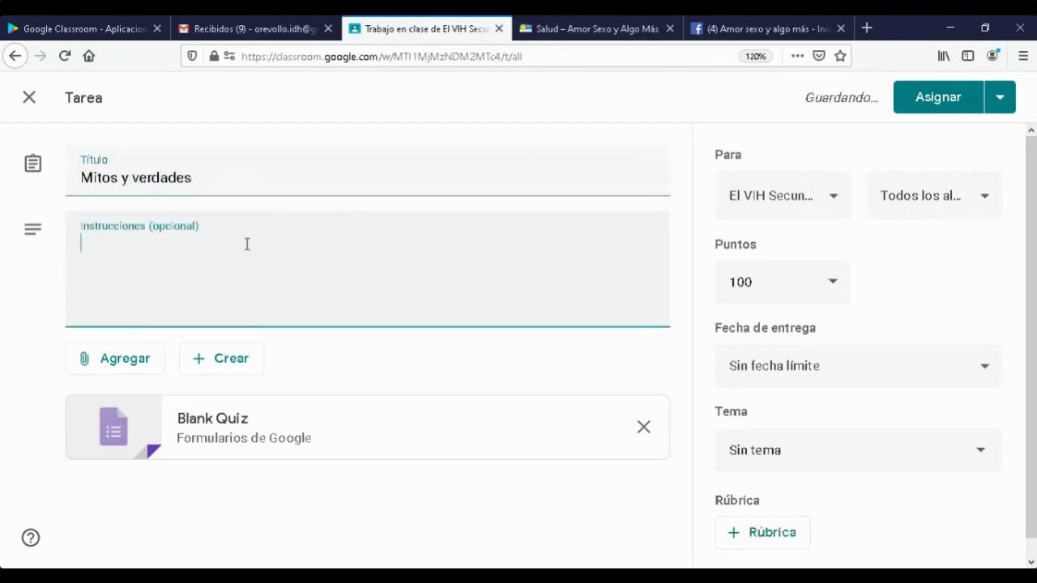
type("Seleccione lo")
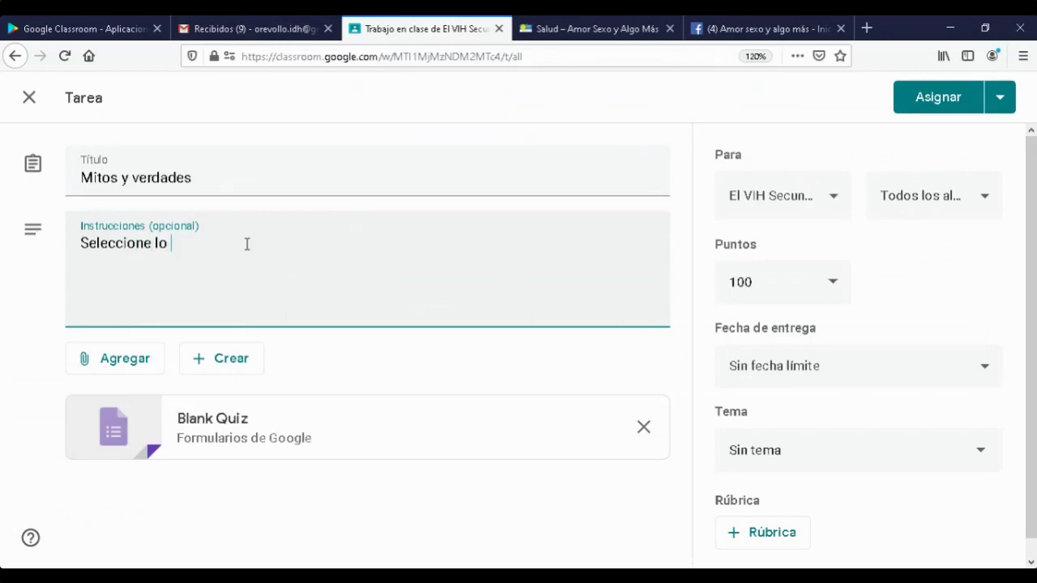
type(" correcto")
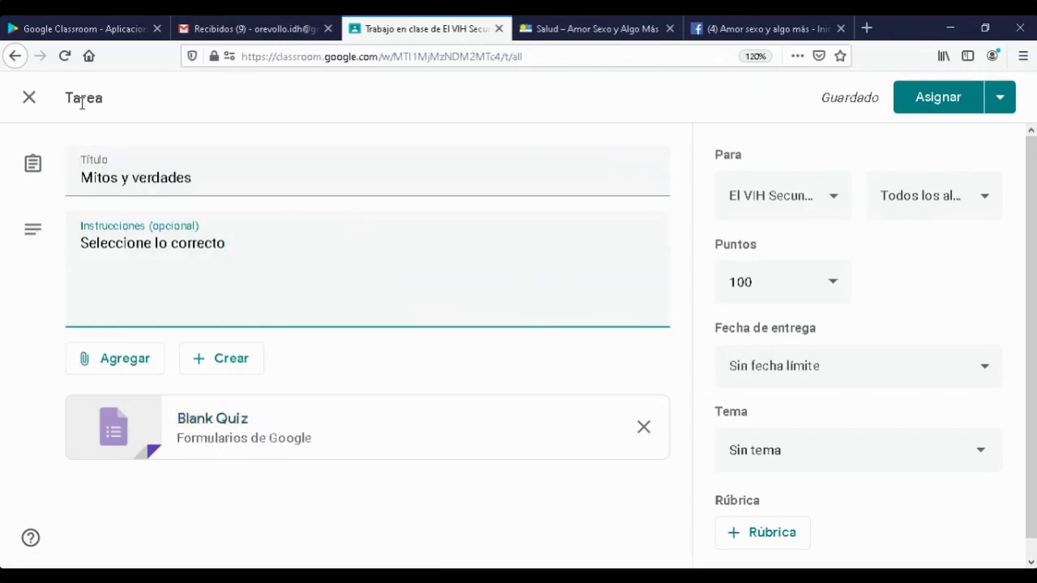
left_click(209, 423)
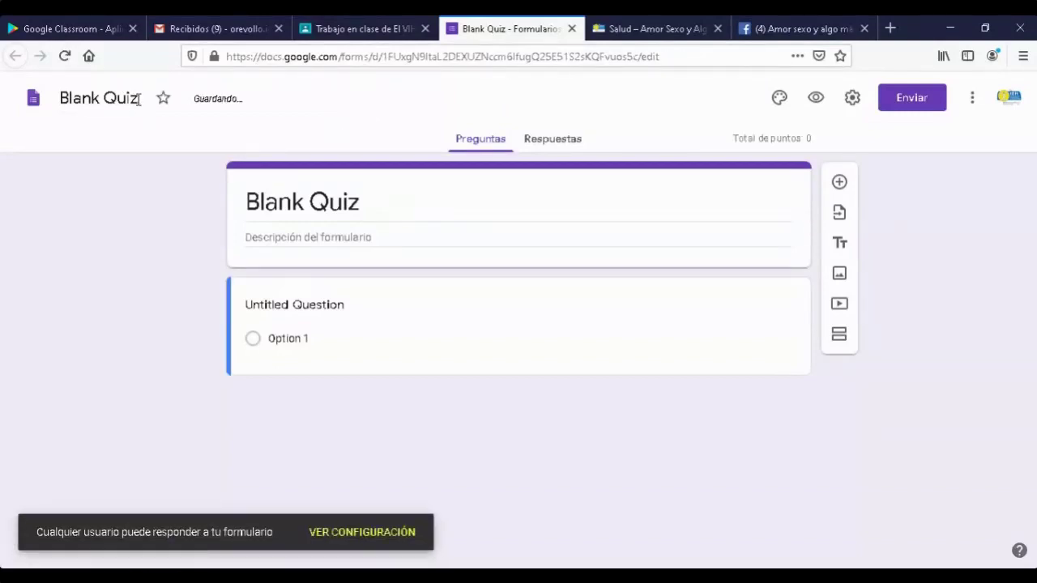
- Rename the Google Forms quiz file to 'mitos y verdades', dismissing the question-reuse tip
left_click_drag(139, 98, 53, 105)
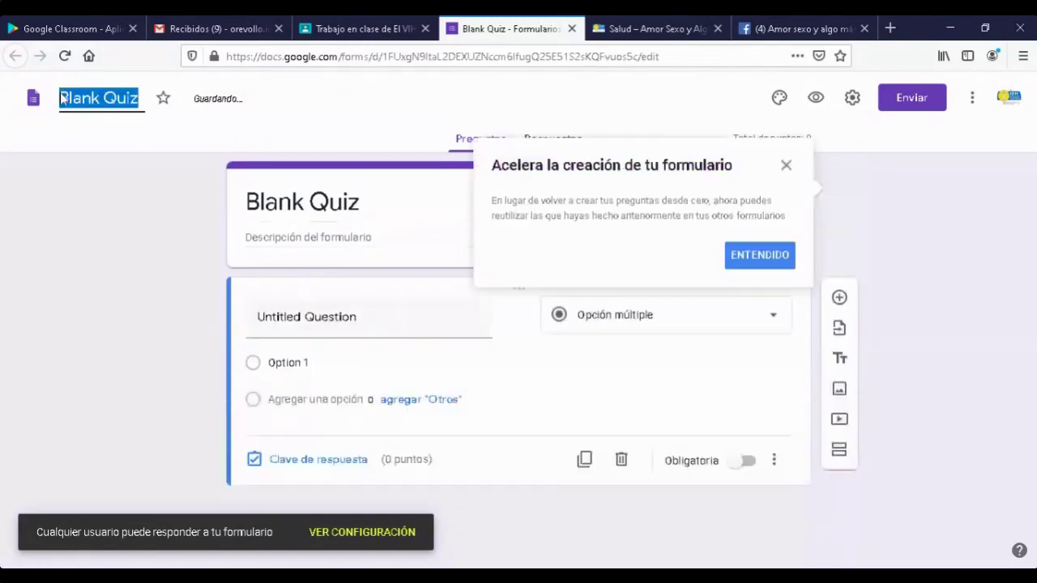
type("mito")
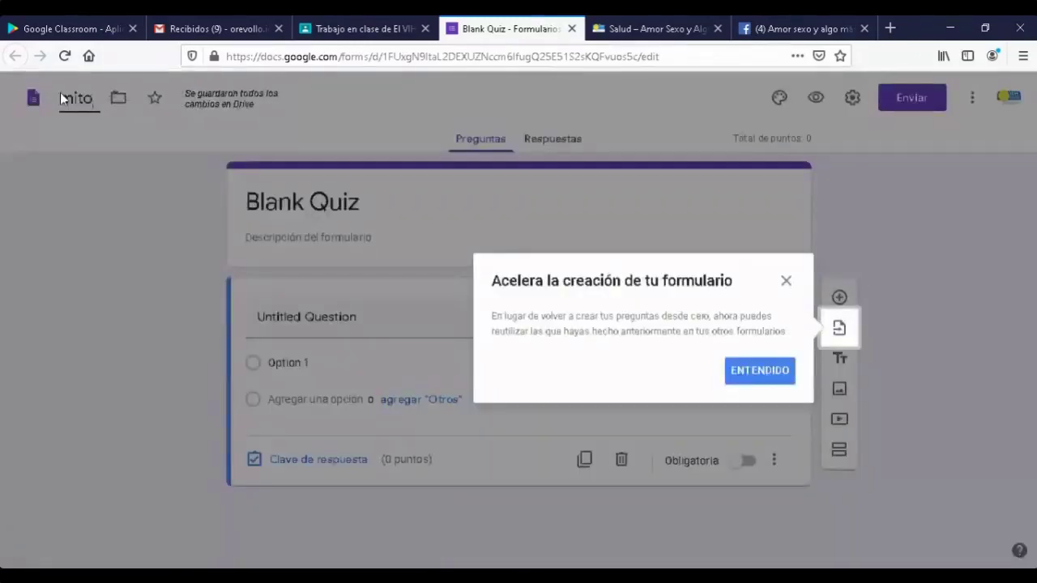
left_click(787, 282)
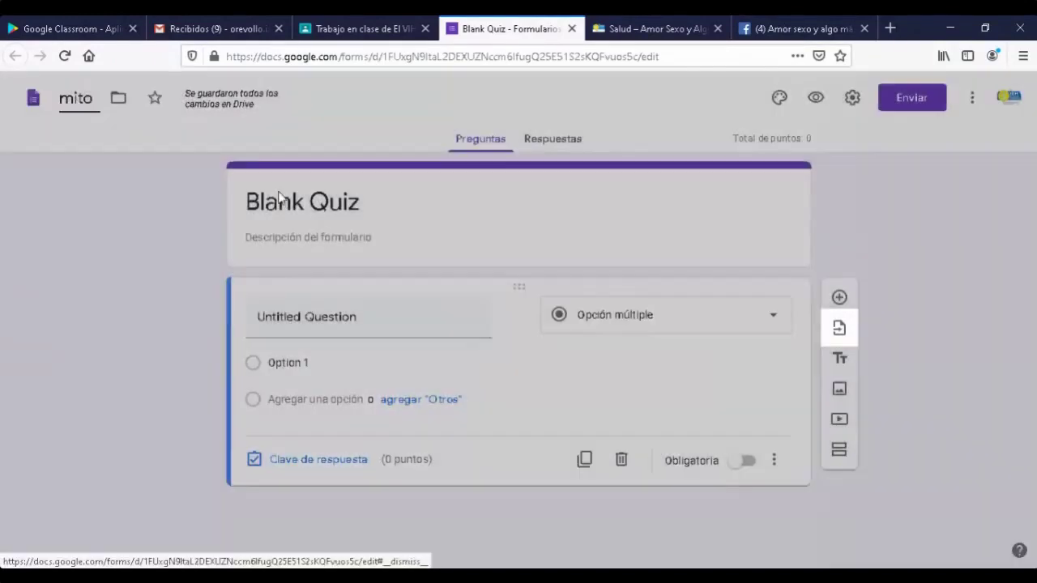
type("s y v")
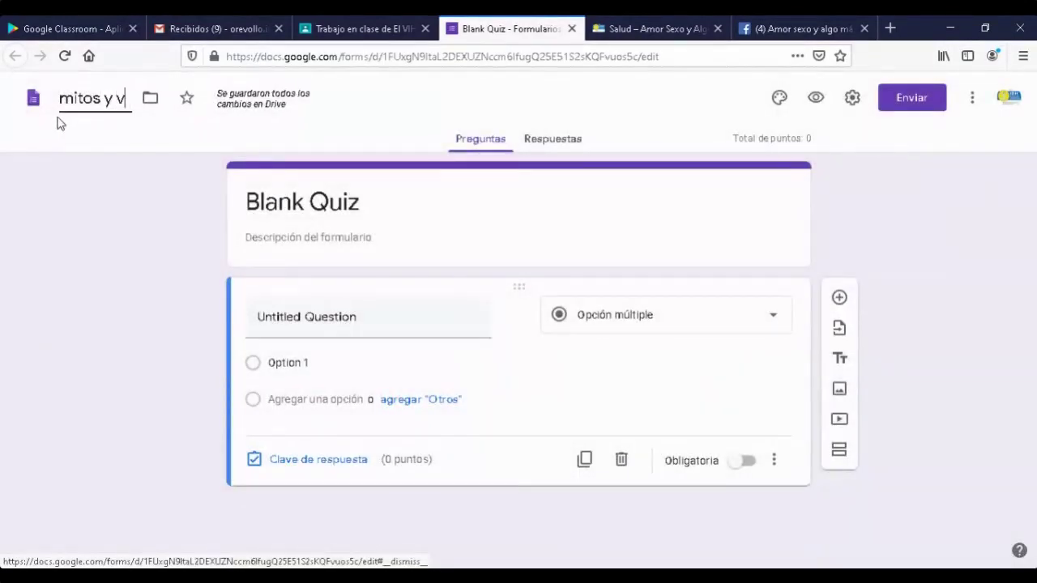
type("erdades")
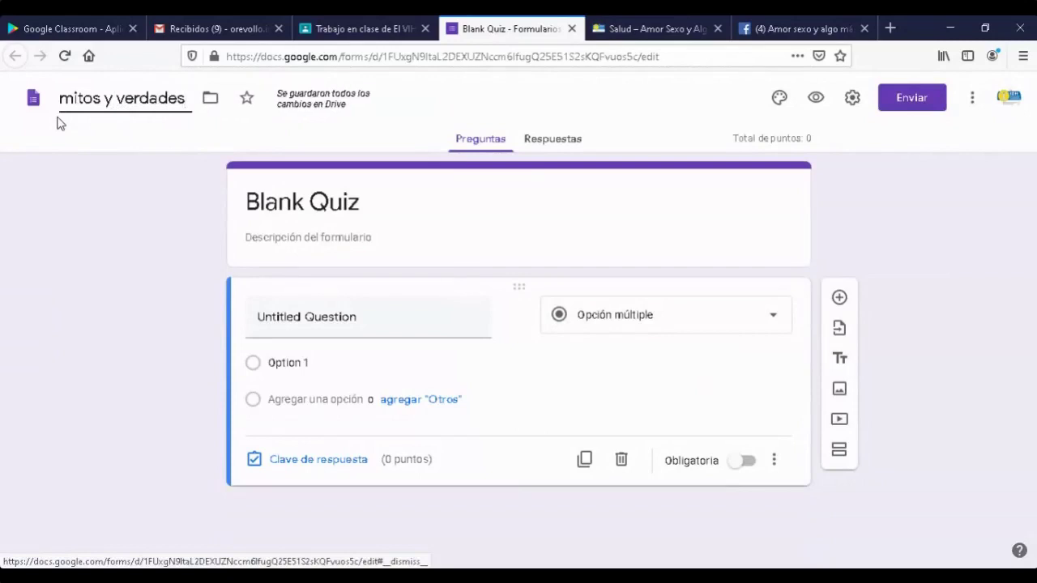
left_click(384, 315)
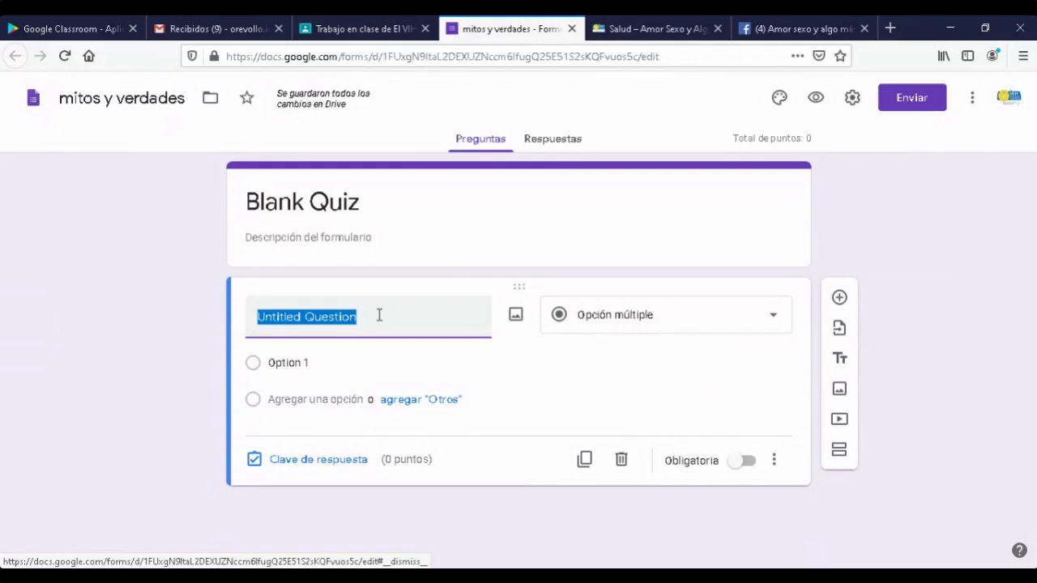
- Enter the first question text 'El vih se transmite por picadura de mosquitos'
type("El ")
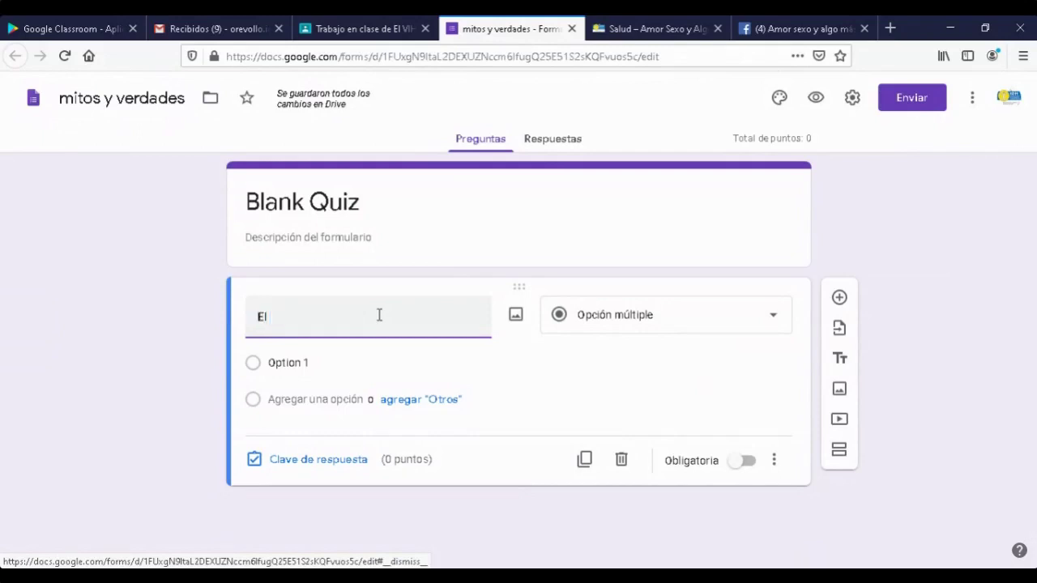
type("vh")
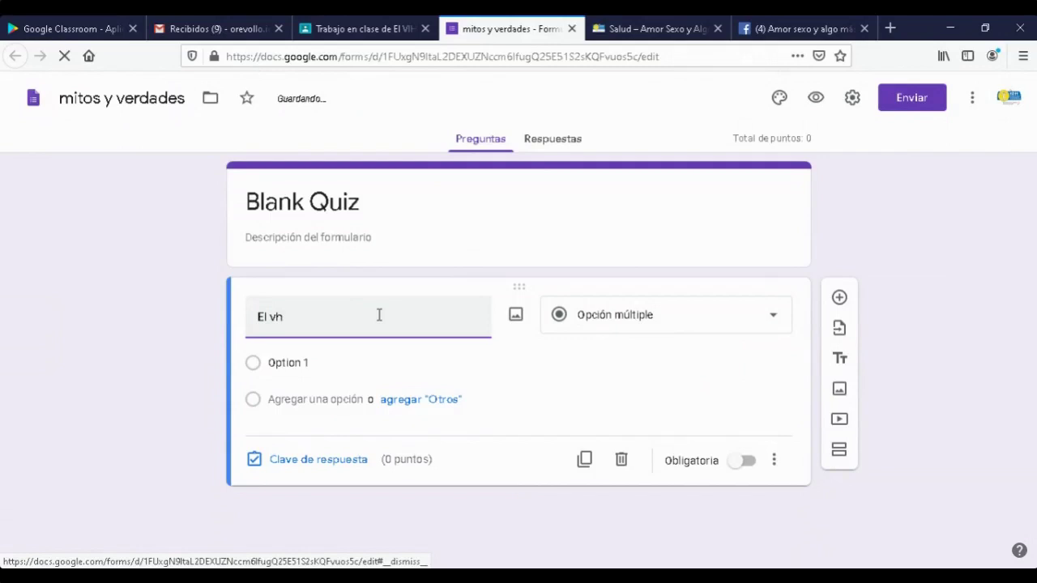
key("BackSpace")
type("ih se transmite")
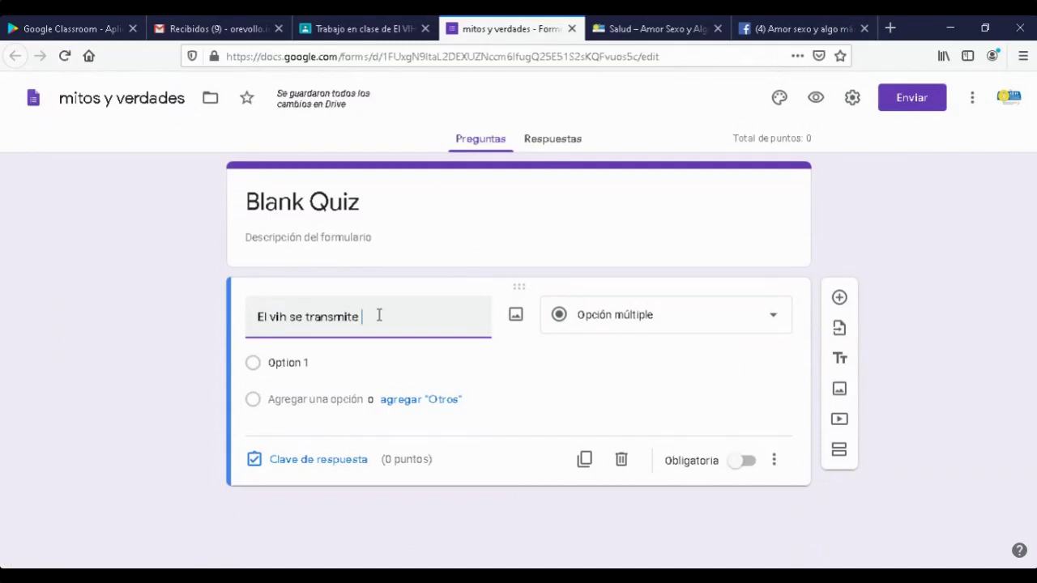
type("por picadura")
type("de mosquitos")
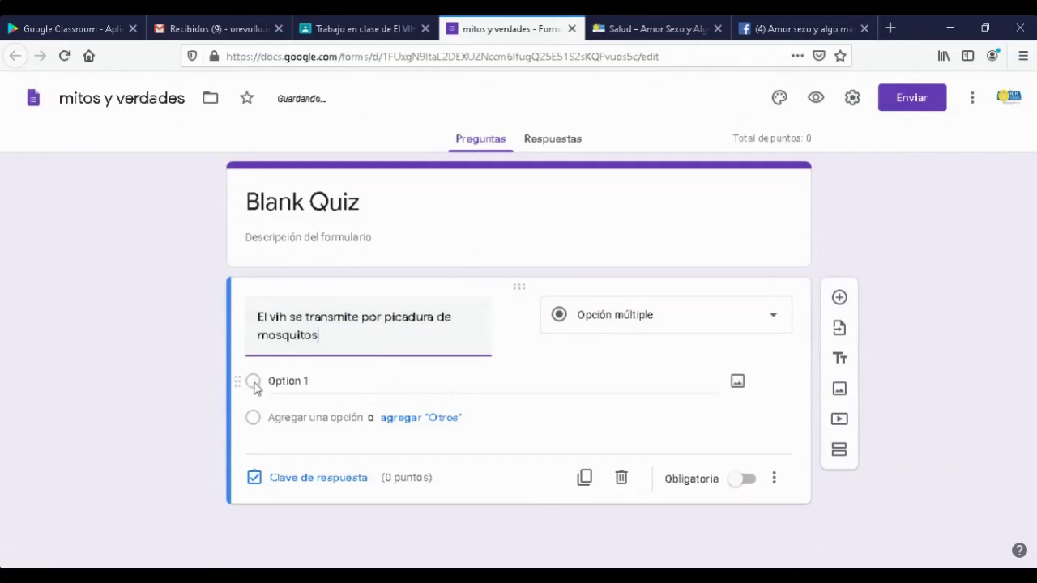
- Give the question two answer options, 'si' and 'no'
left_click(315, 387)
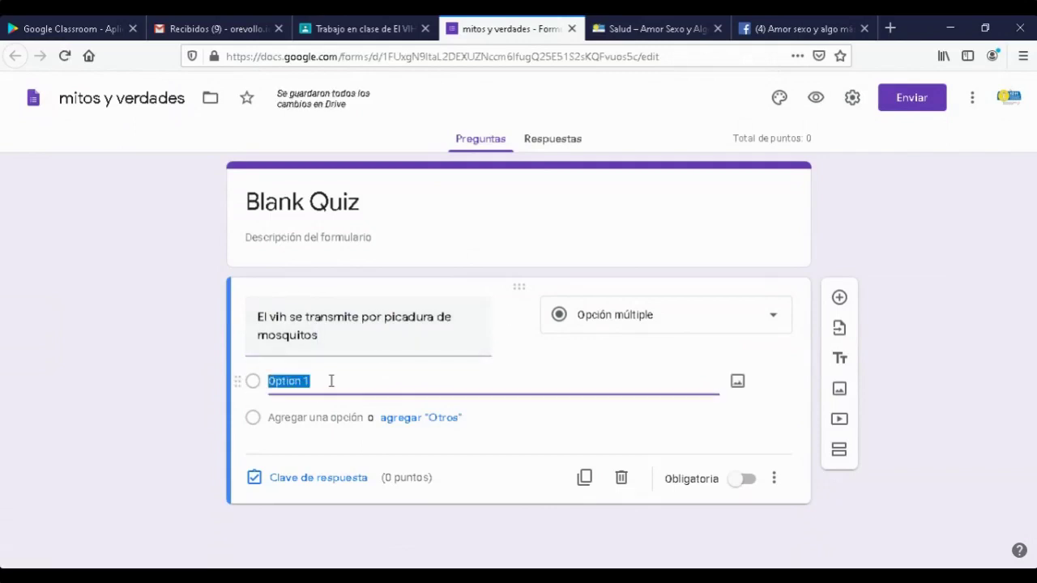
type("si")
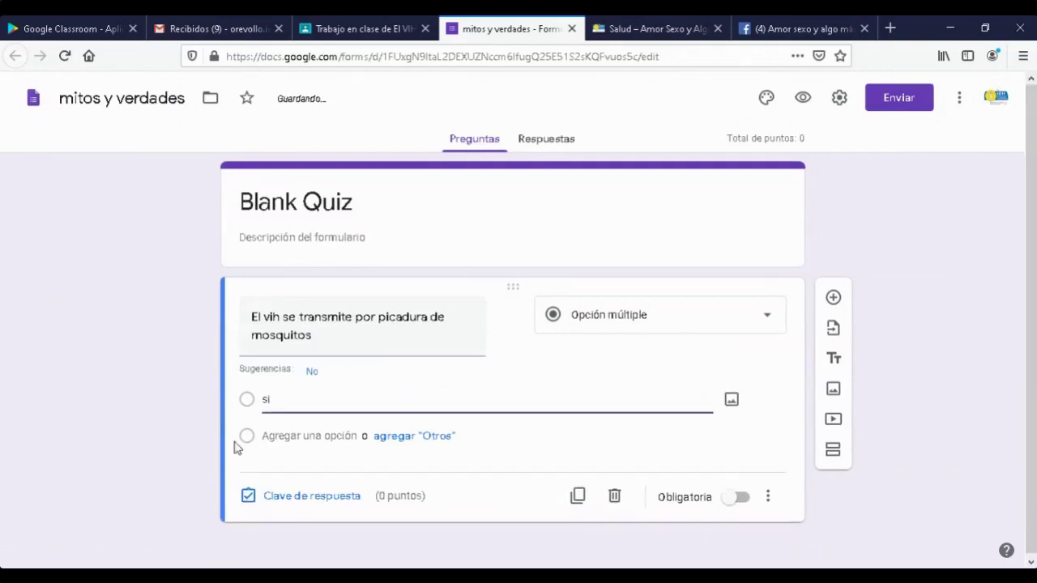
left_click(251, 442)
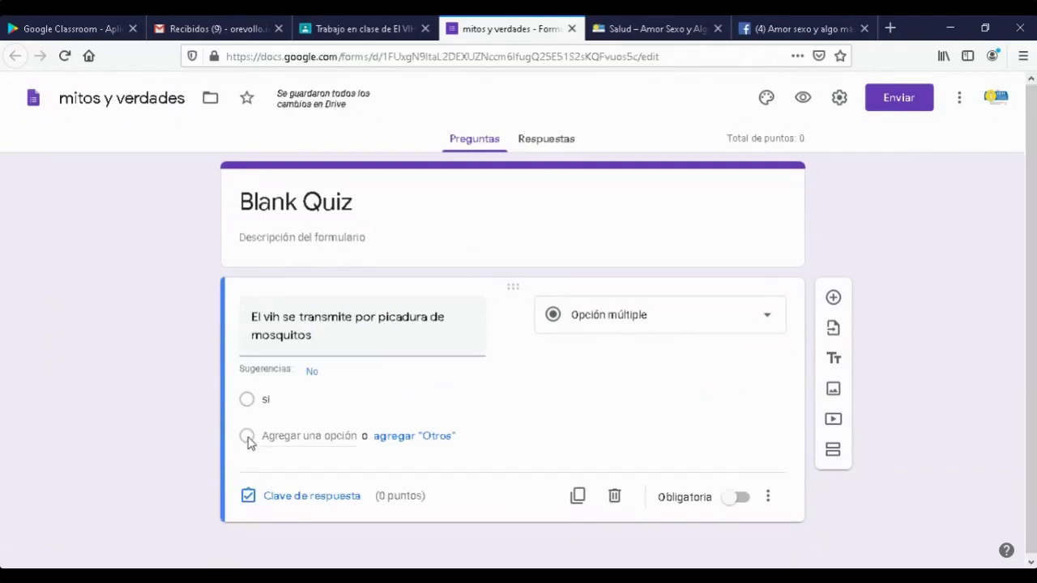
left_click(308, 435)
type("no")
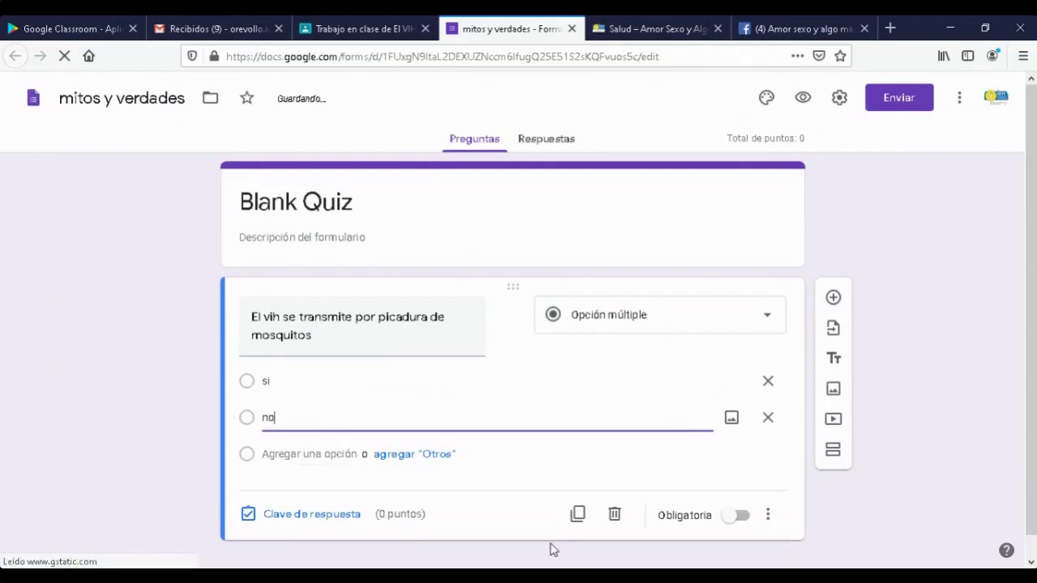
left_click(277, 515)
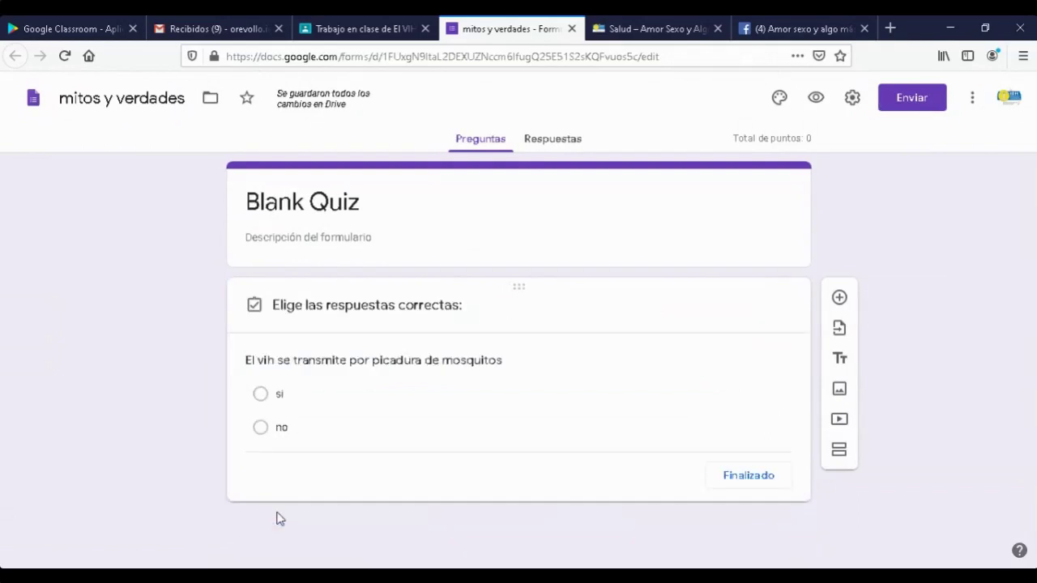
- In the answer key, mark 'no' as correct for the mosquito question
left_click(255, 430)
left_click(731, 519)
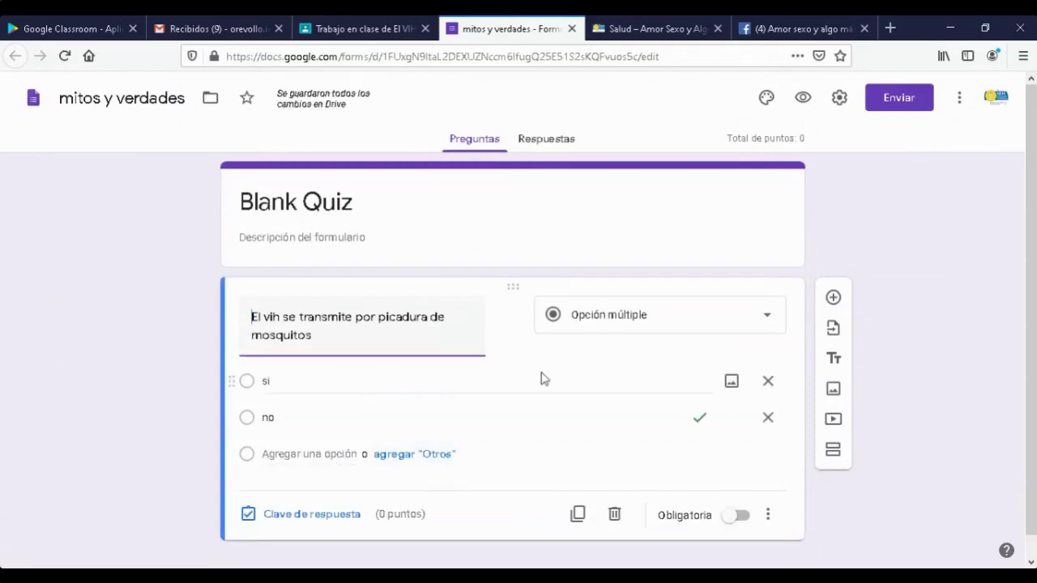
triple_click(356, 202)
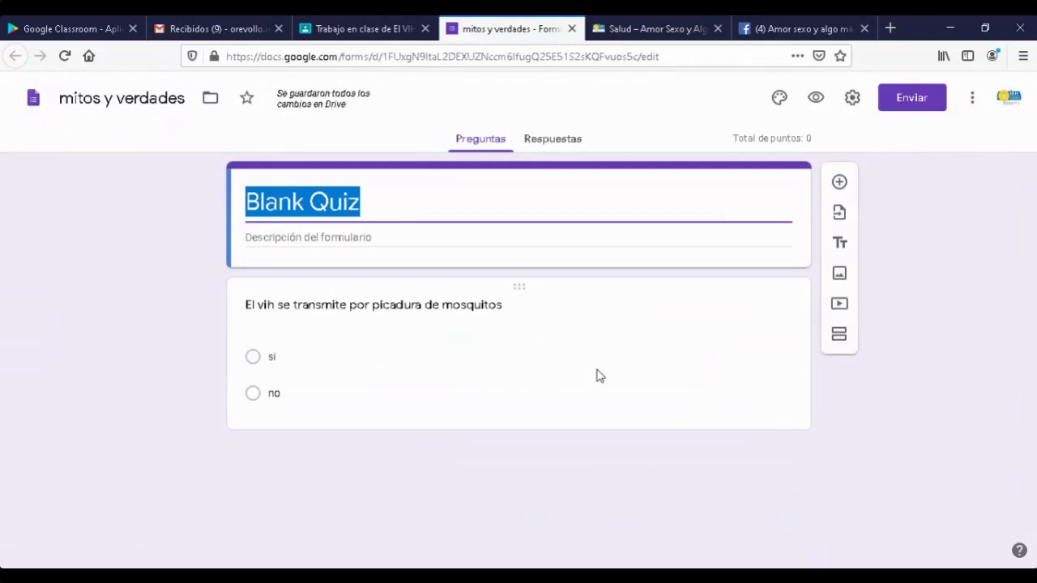
- Retitle 'Blank Quiz' to 'Mitos y verdades' and switch on Obligatoria for the mosquito question
type("Mitos y verdades")
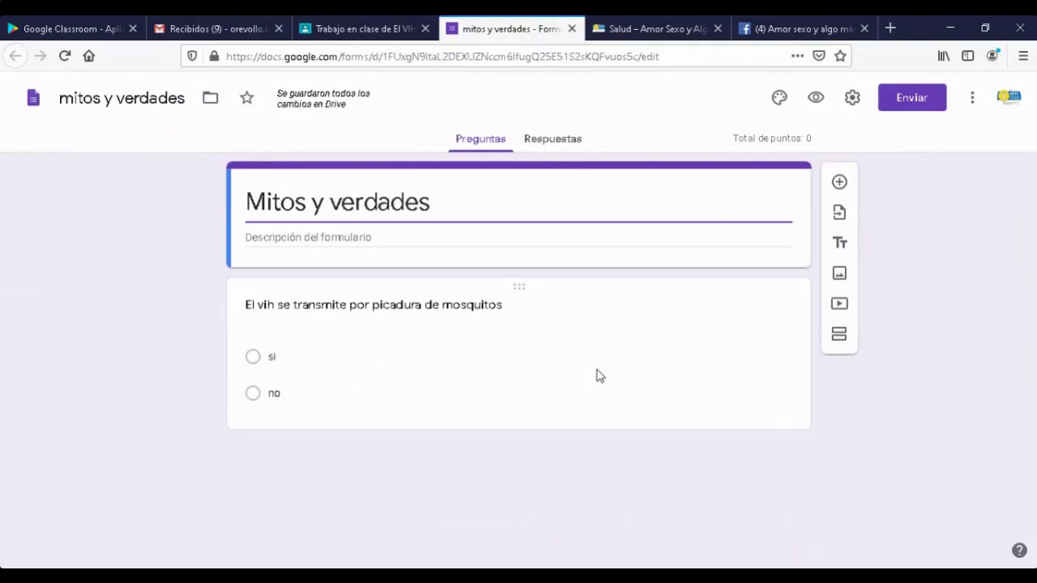
left_click(711, 451)
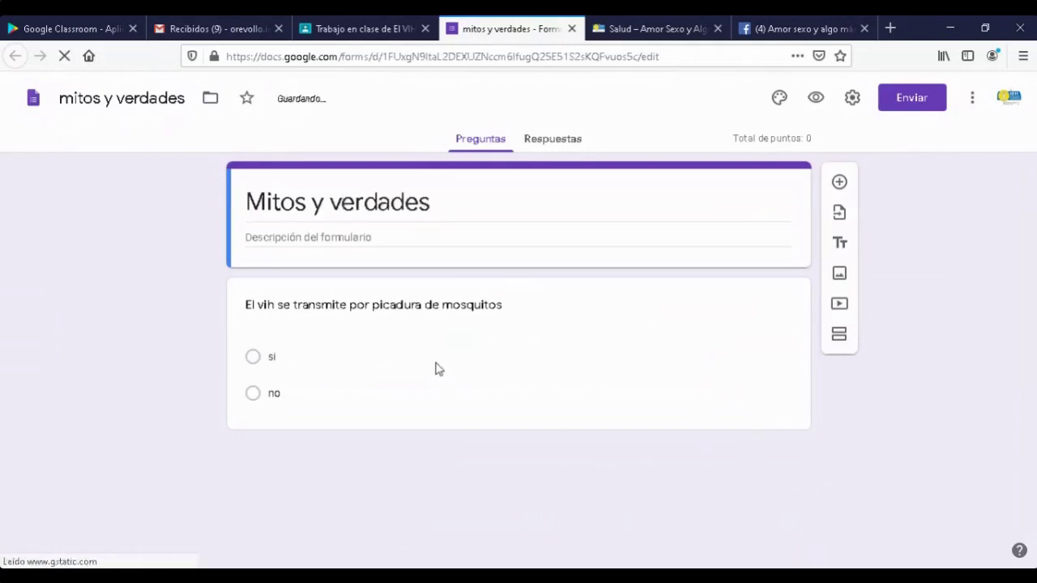
left_click(435, 369)
scroll(928, 382, "down", 1)
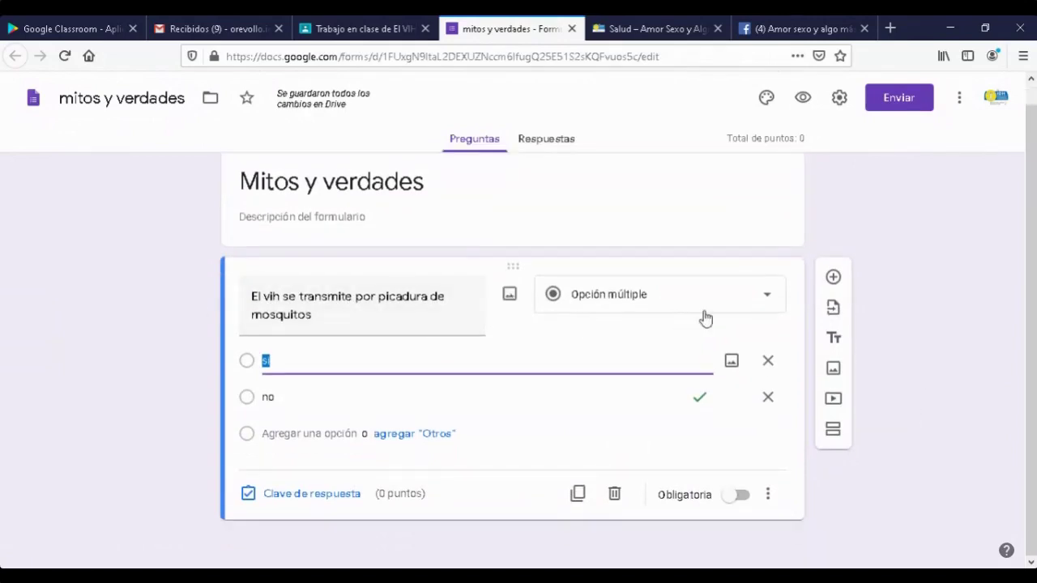
left_click(735, 500)
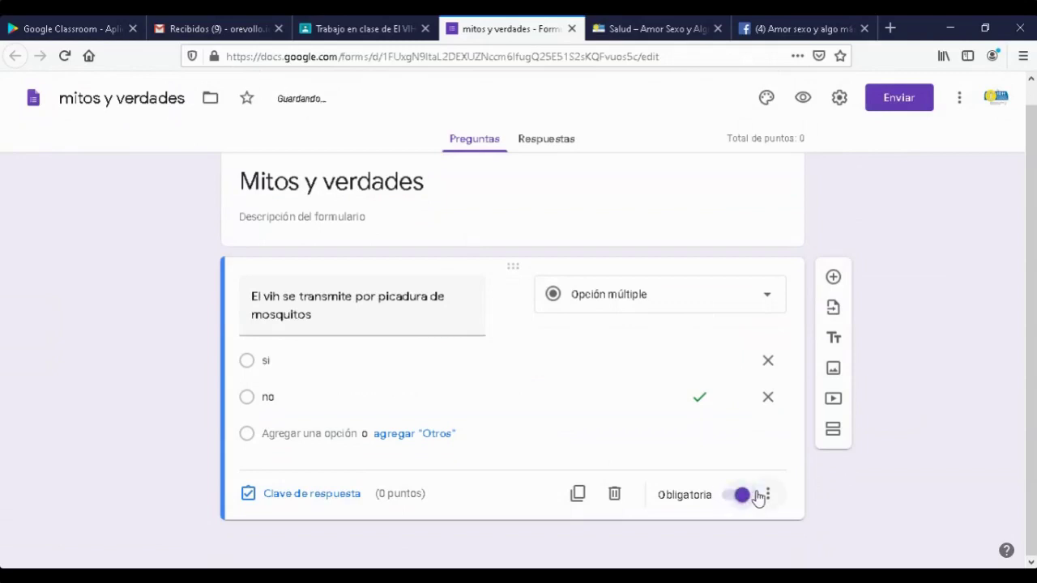
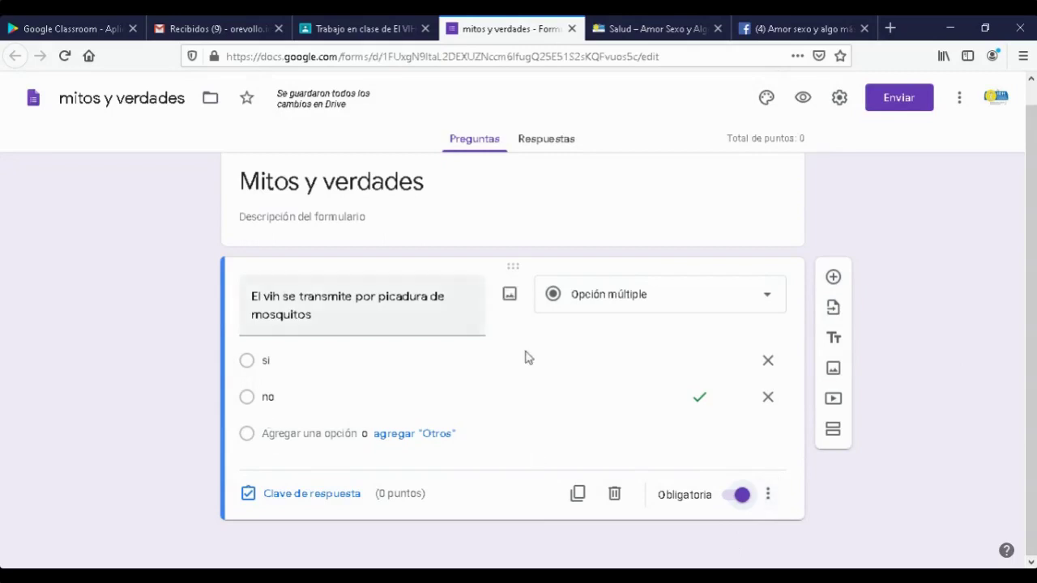
- Add a required short-answer question 'como se transmite?' below the mosquito question in Mitos y verdades
left_click(835, 280)
left_click(834, 279)
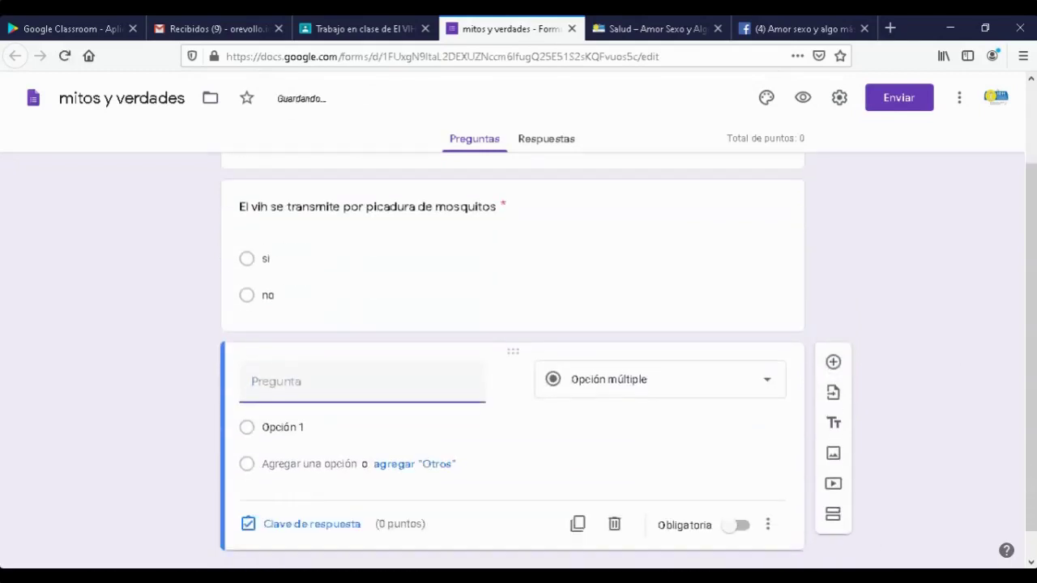
left_click(766, 387)
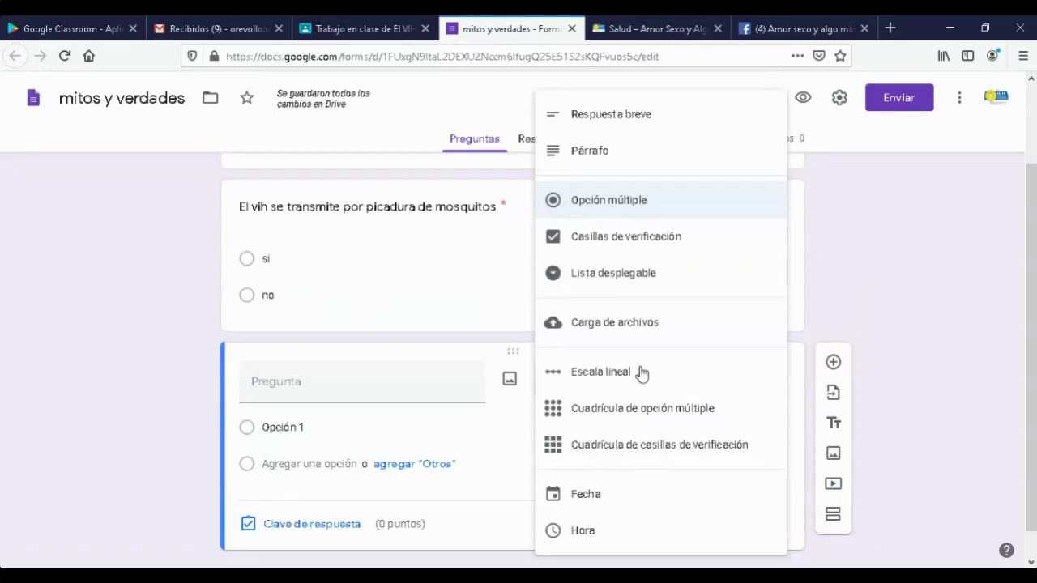
left_click(609, 117)
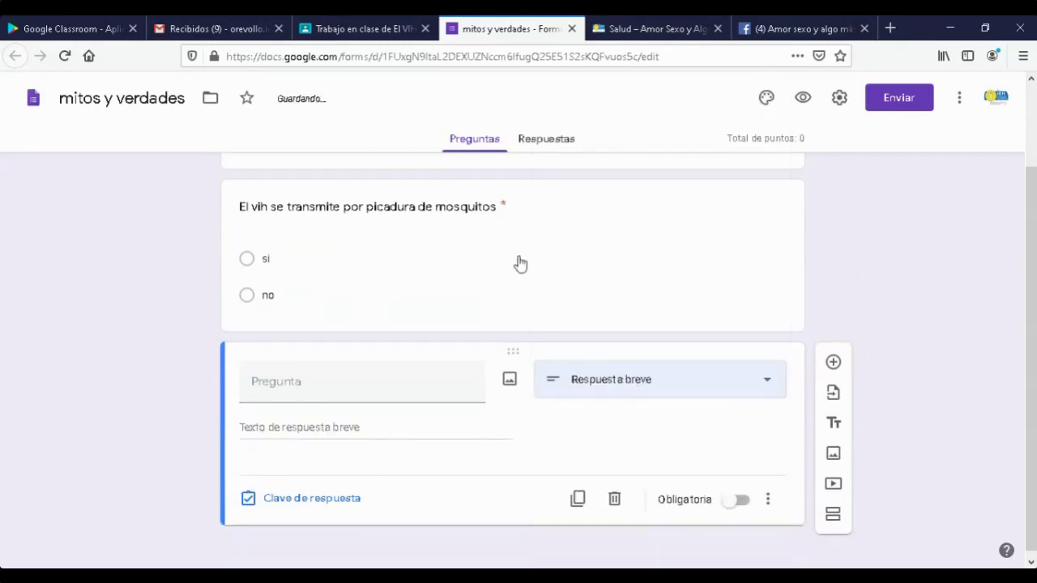
left_click(336, 383)
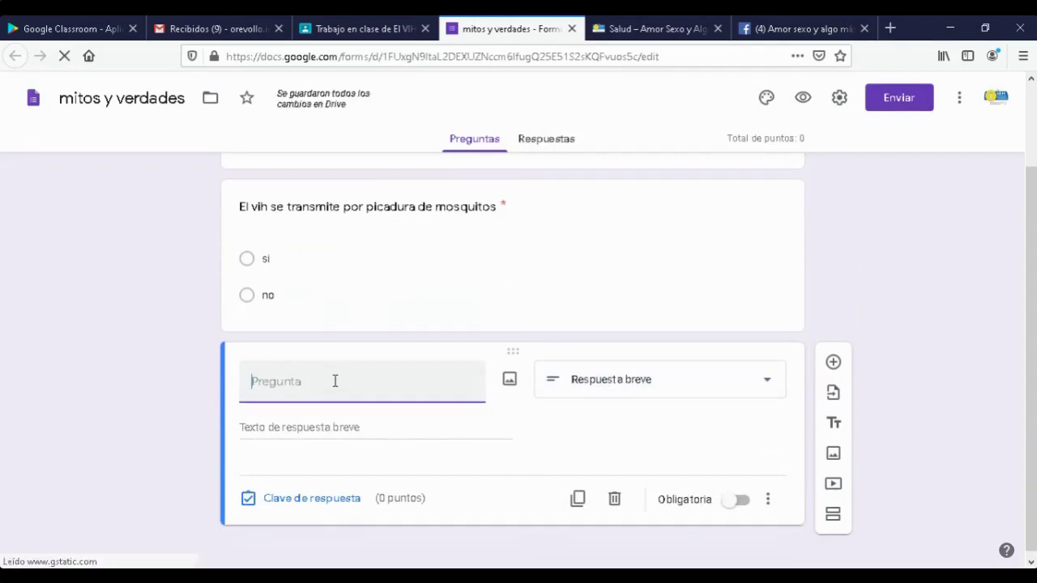
type("como se transmite?")
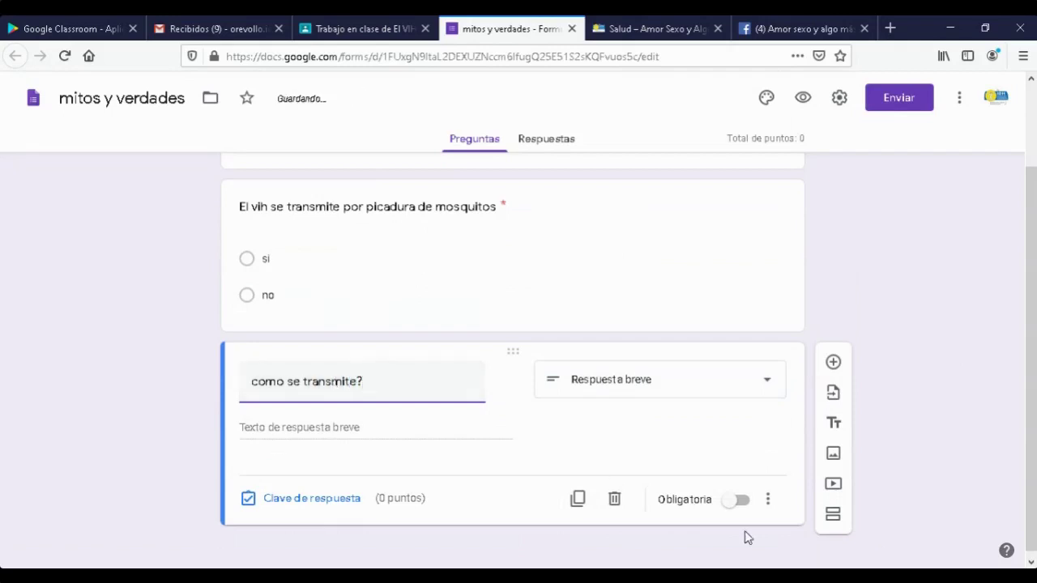
left_click(735, 500)
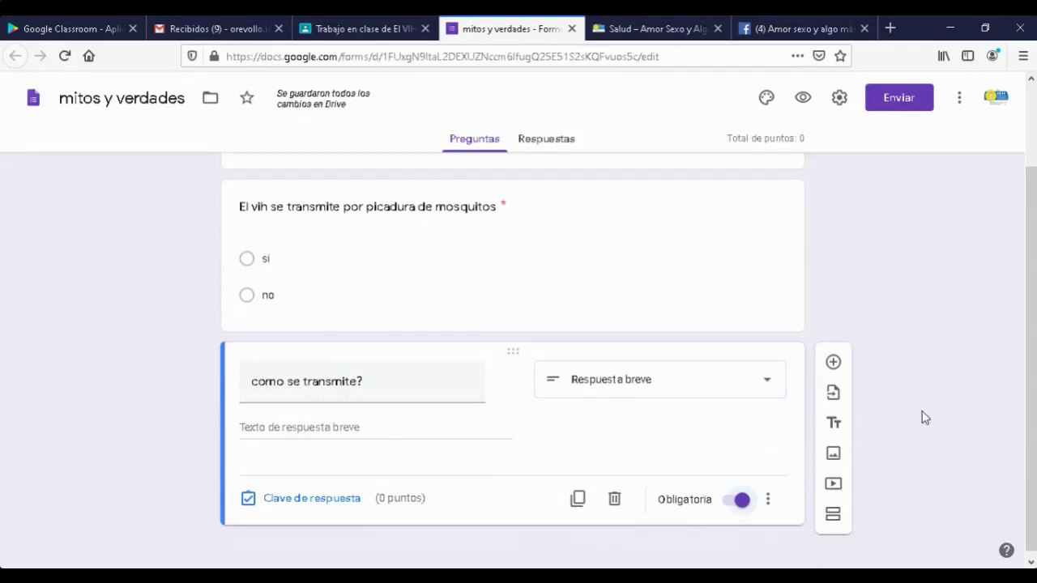
scroll(926, 417, "up", 2)
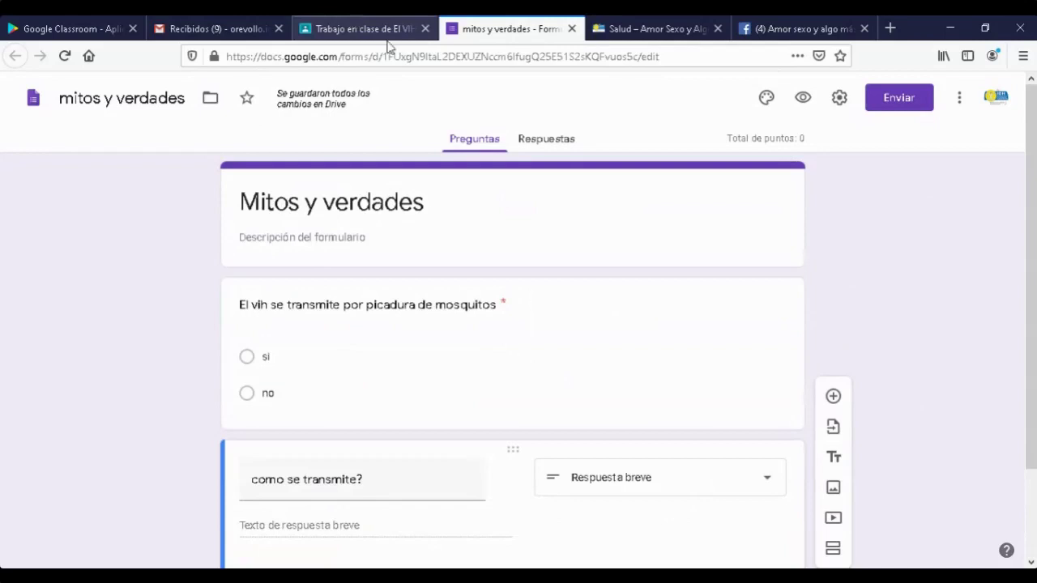
scroll(746, 231, "down", 2)
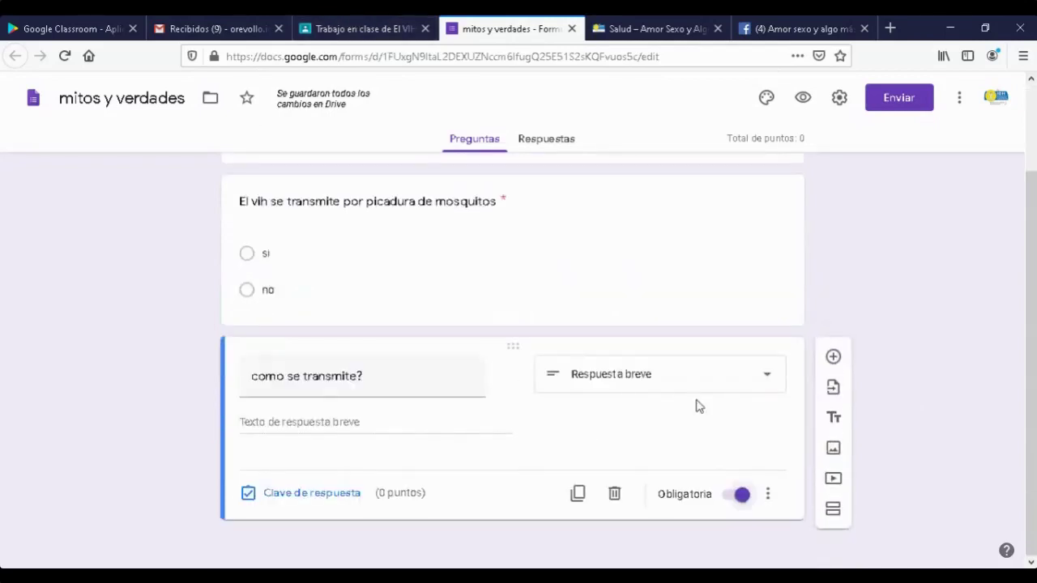
scroll(773, 392, "up", 2)
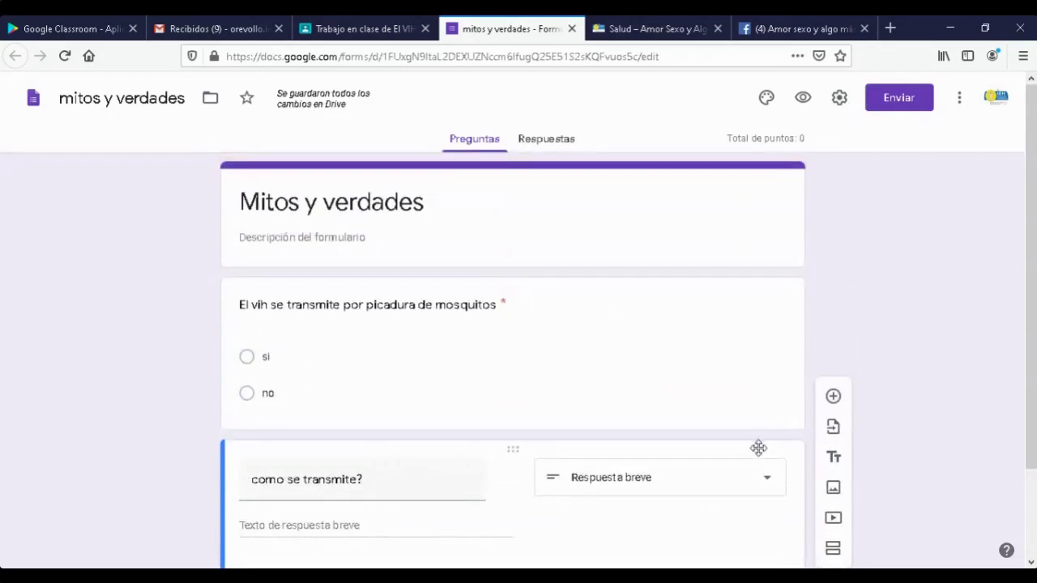
scroll(759, 450, "down", 2)
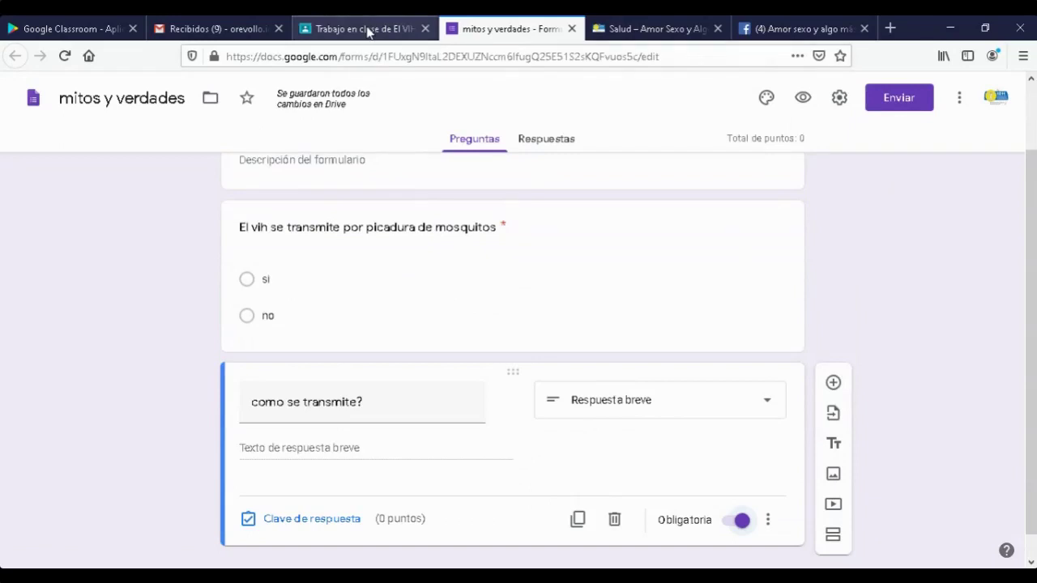
left_click(368, 31)
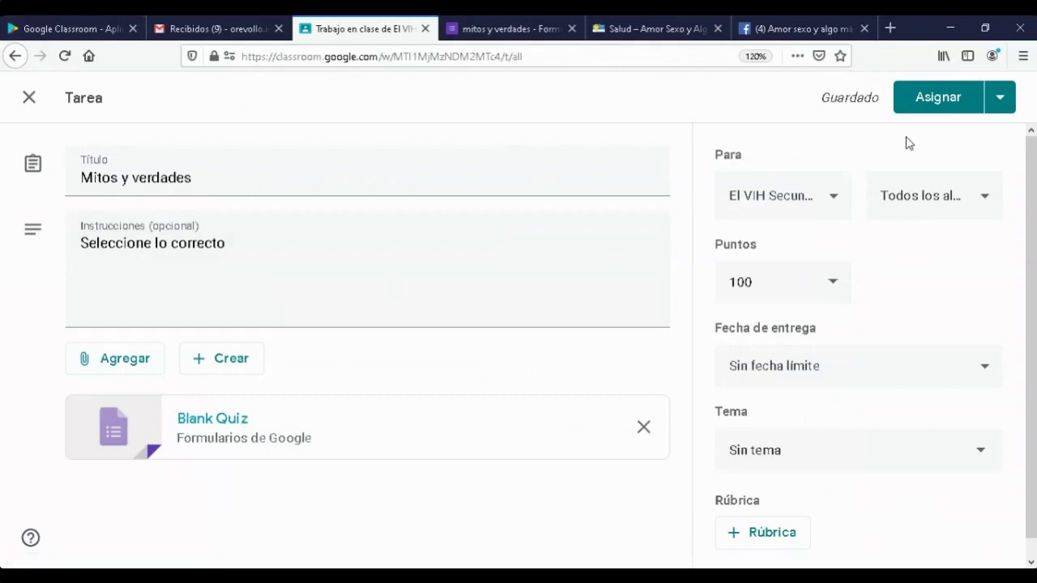
- Set the Mitos y verdades assignment's topic to VIH
left_click(980, 455)
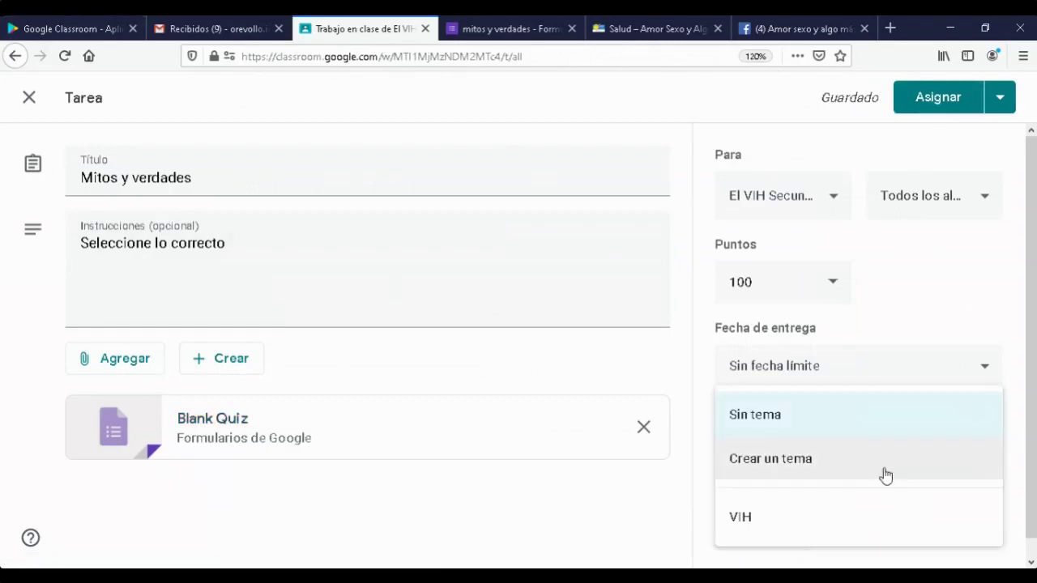
left_click(740, 519)
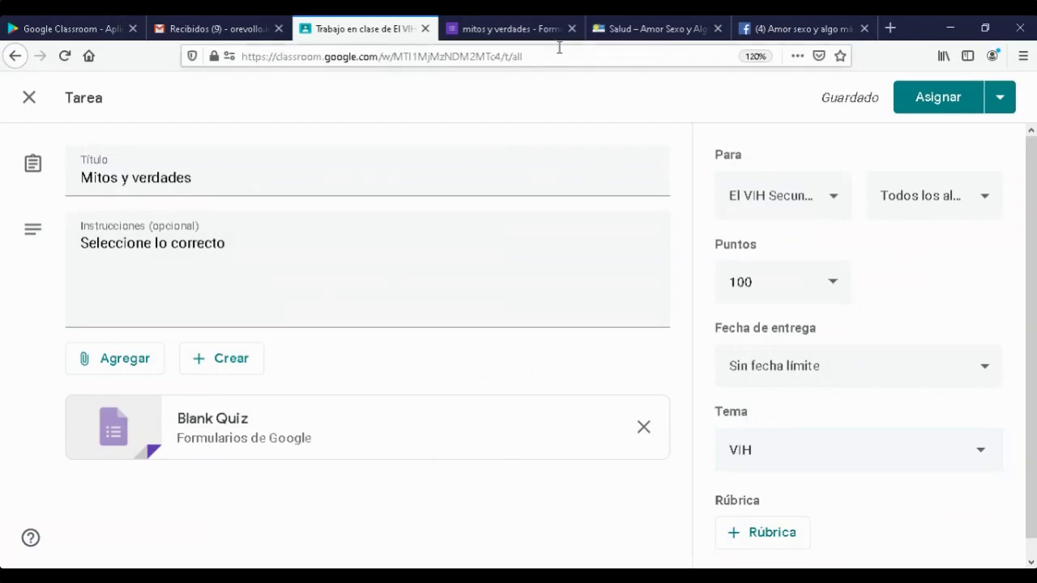
- Check the form's 0 responses, toggling 'Se aceptan respuestas' off and back on
left_click(482, 29)
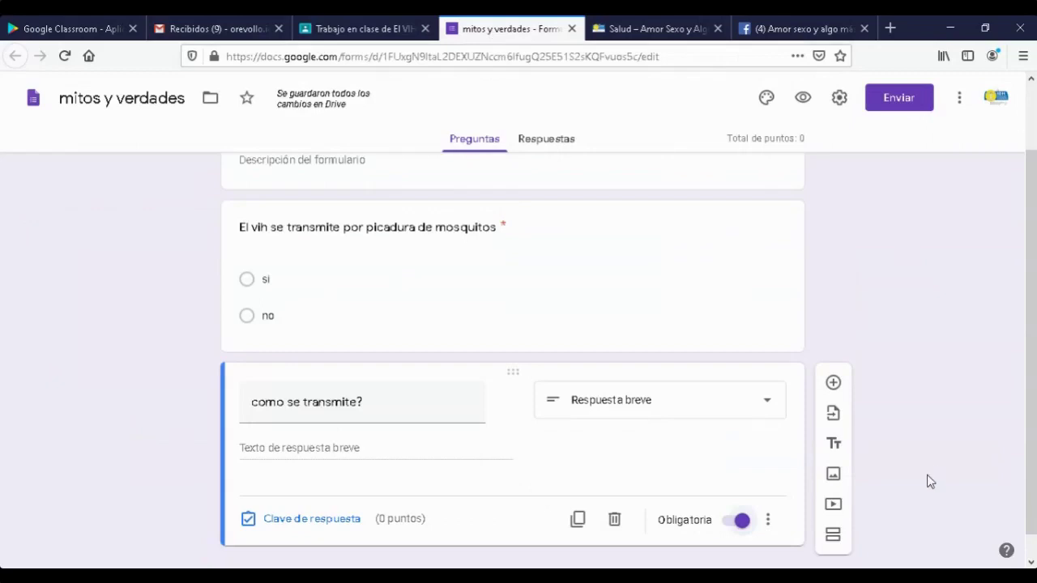
scroll(927, 490, "down", 1)
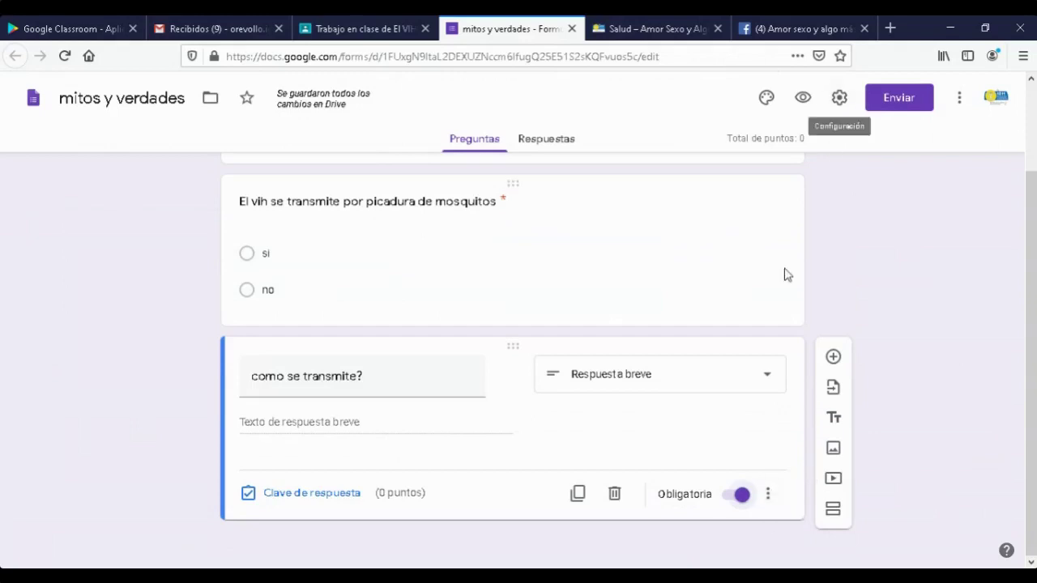
scroll(784, 276, "up", 1)
scroll(729, 243, "up", 2)
left_click(546, 141)
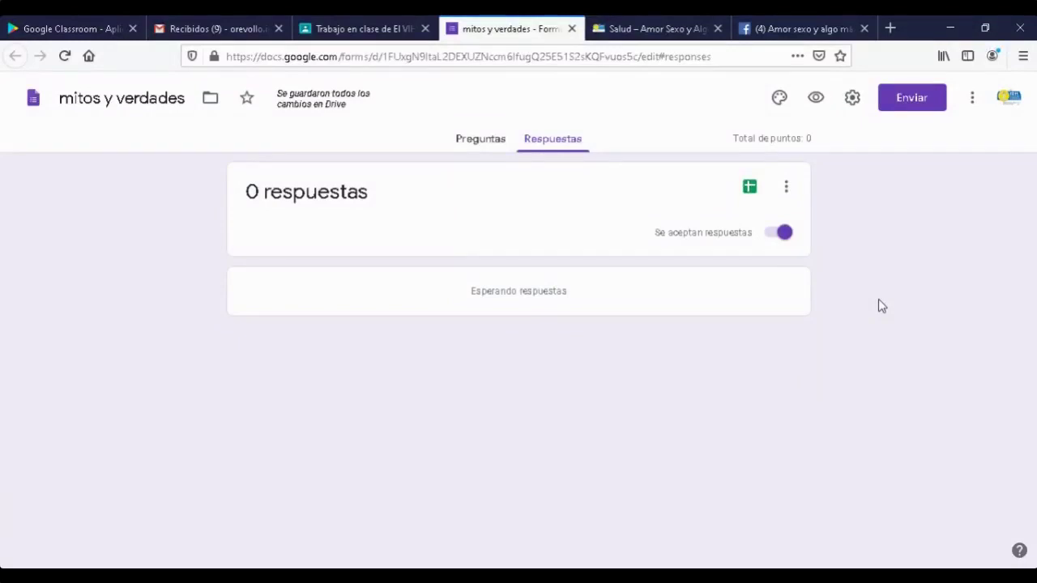
left_click(781, 233)
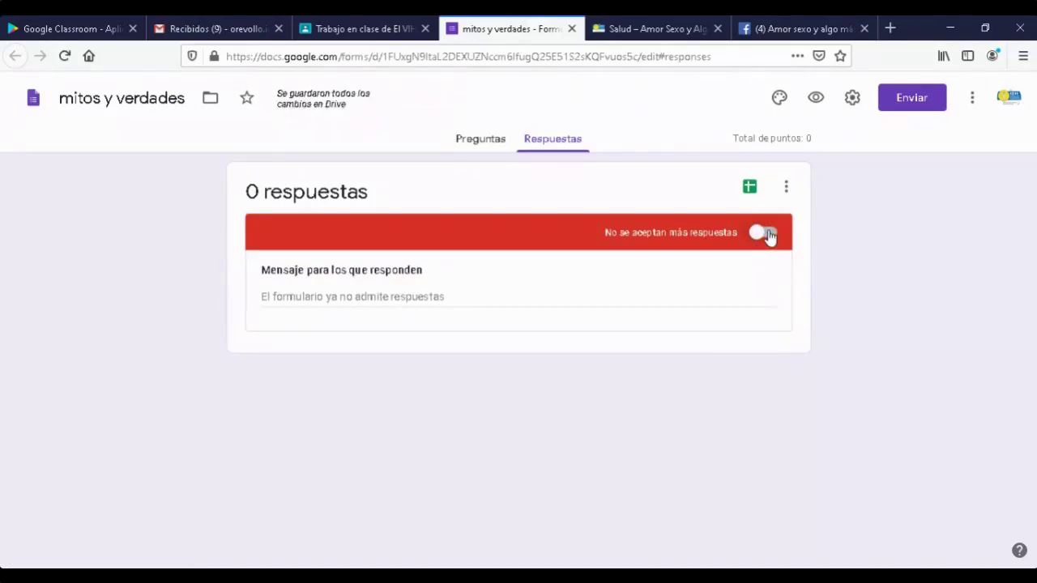
left_click(772, 235)
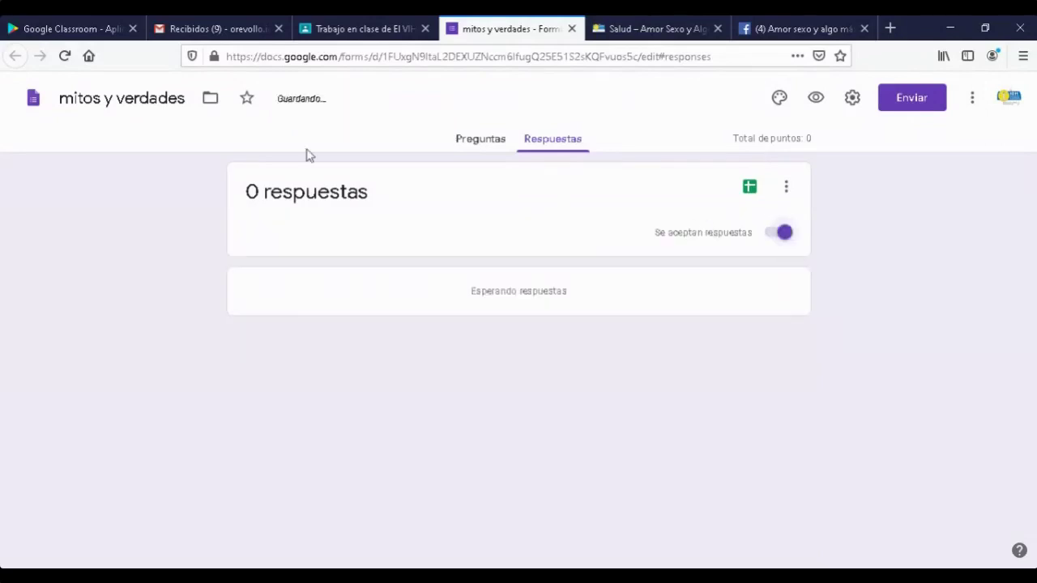
left_click(485, 146)
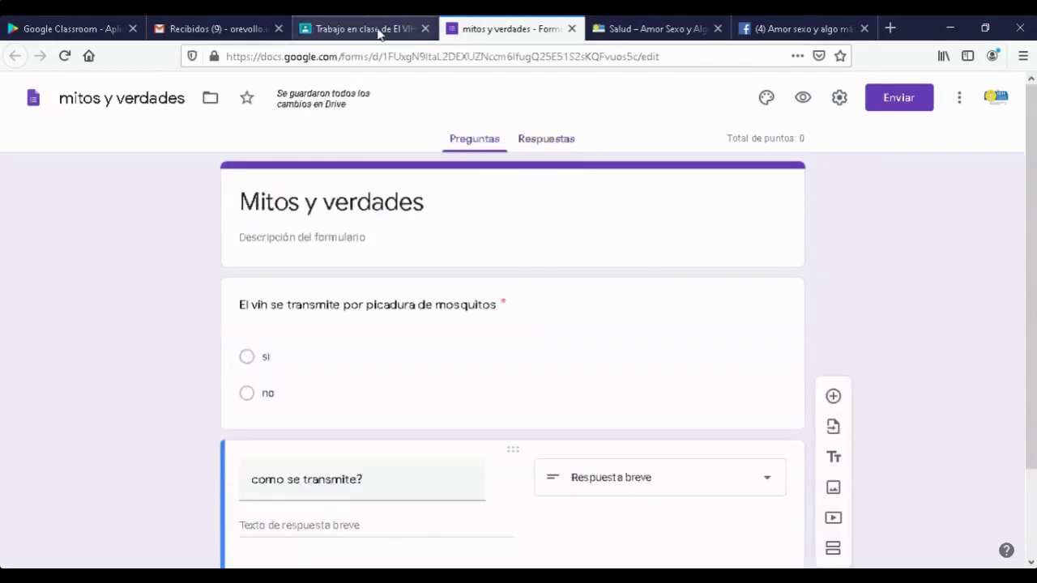
left_click(386, 30)
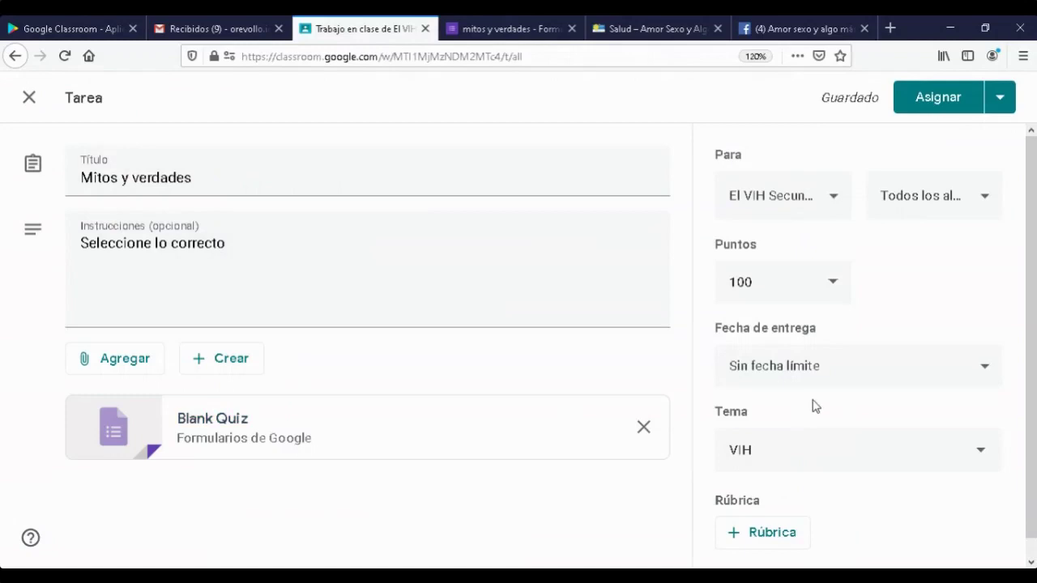
- Make the assignment due Friday 15 May 2020 at 10:00
left_click(983, 371)
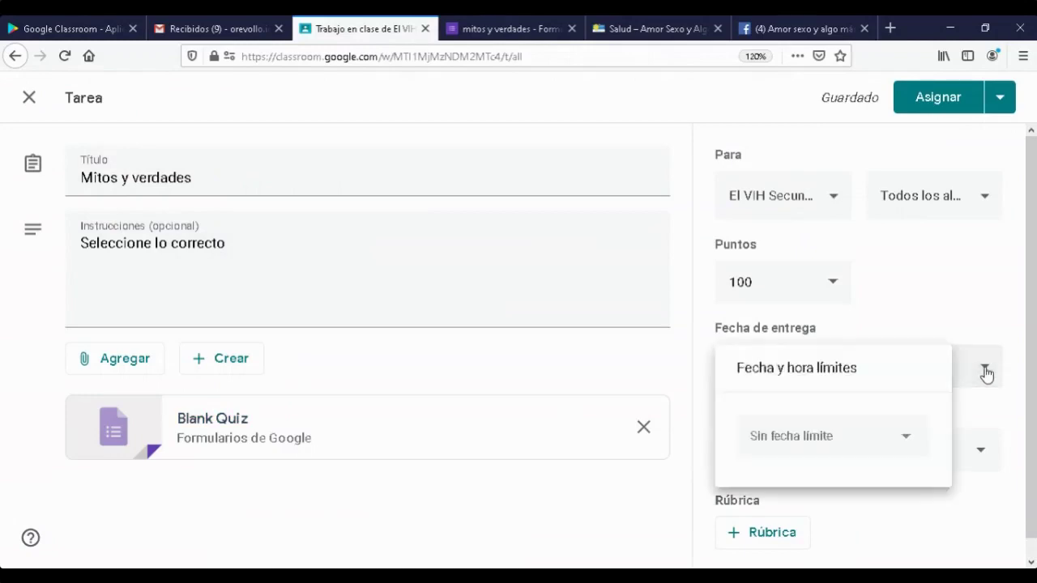
left_click(909, 438)
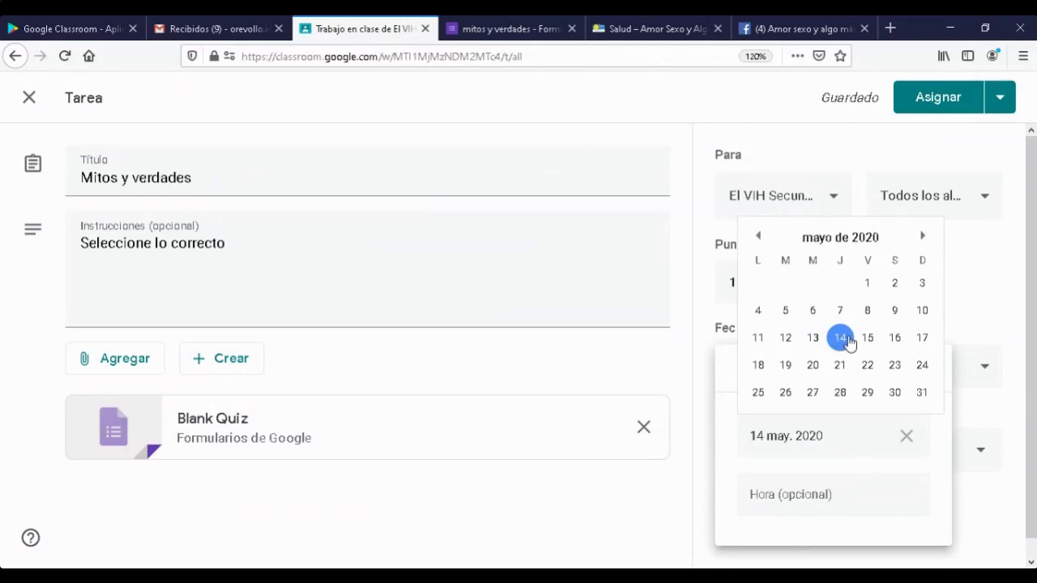
left_click(868, 337)
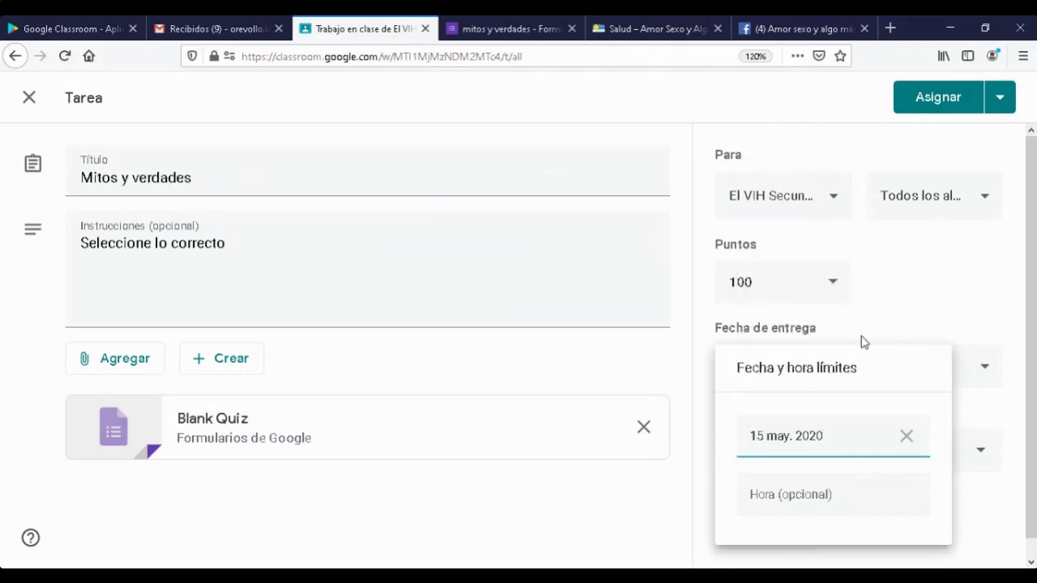
left_click(797, 496)
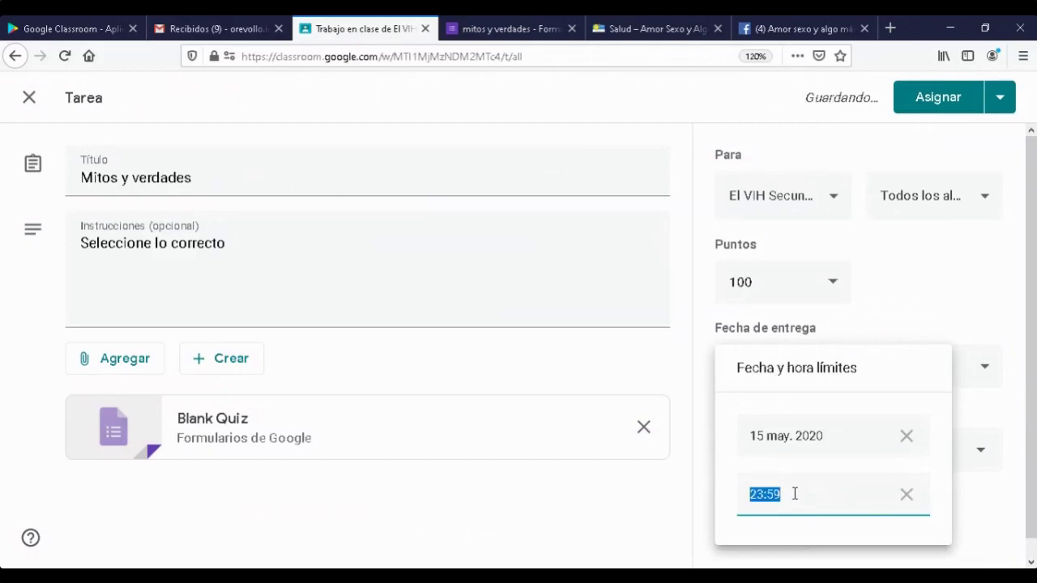
type("8")
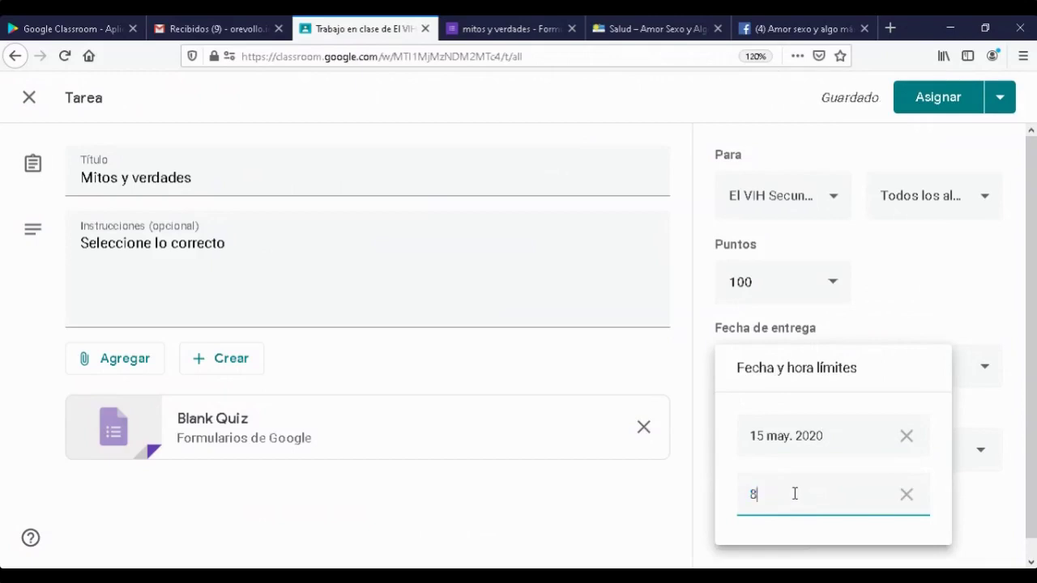
key("BackSpace")
type("10:00")
left_click(990, 321)
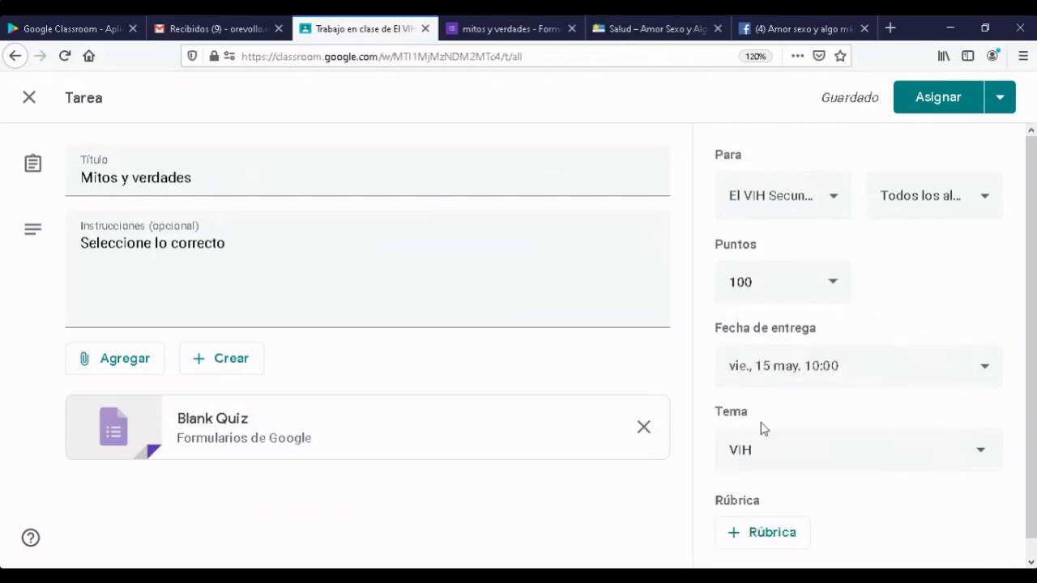
- Change the assignment's points from 100 to 15
left_click(835, 287)
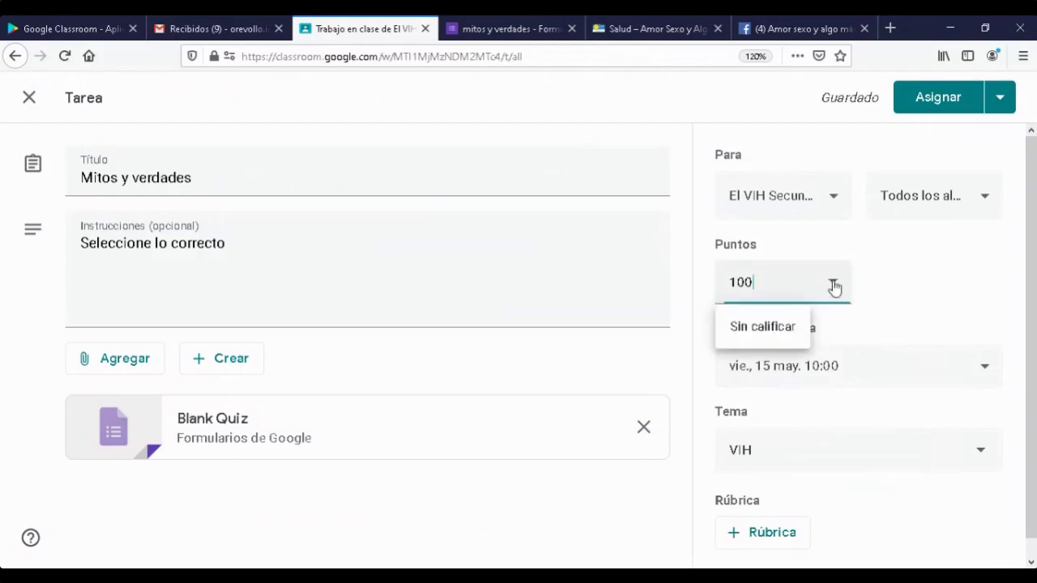
left_click_drag(760, 282, 712, 281)
type("15")
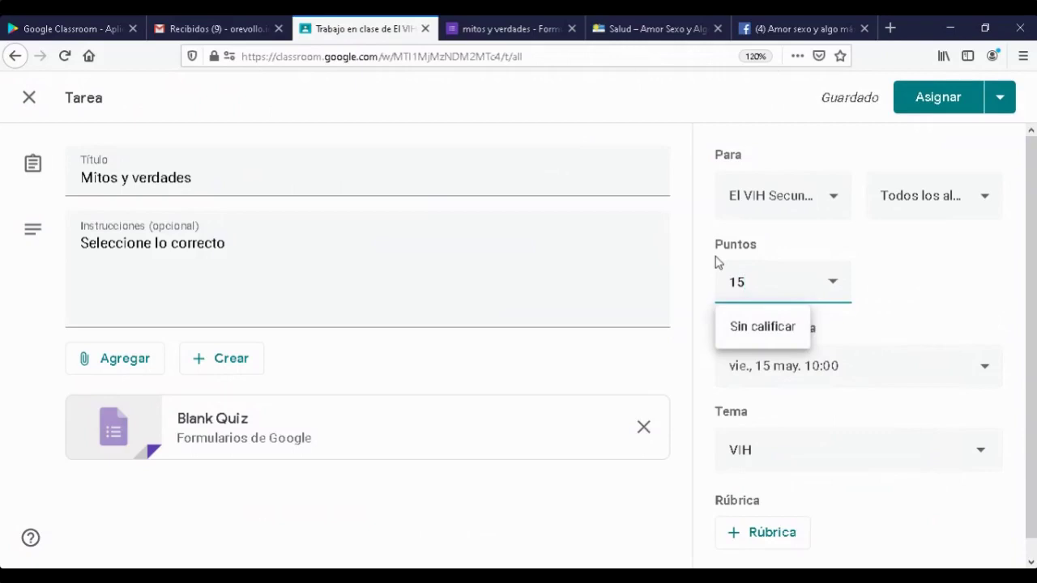
left_click(686, 536)
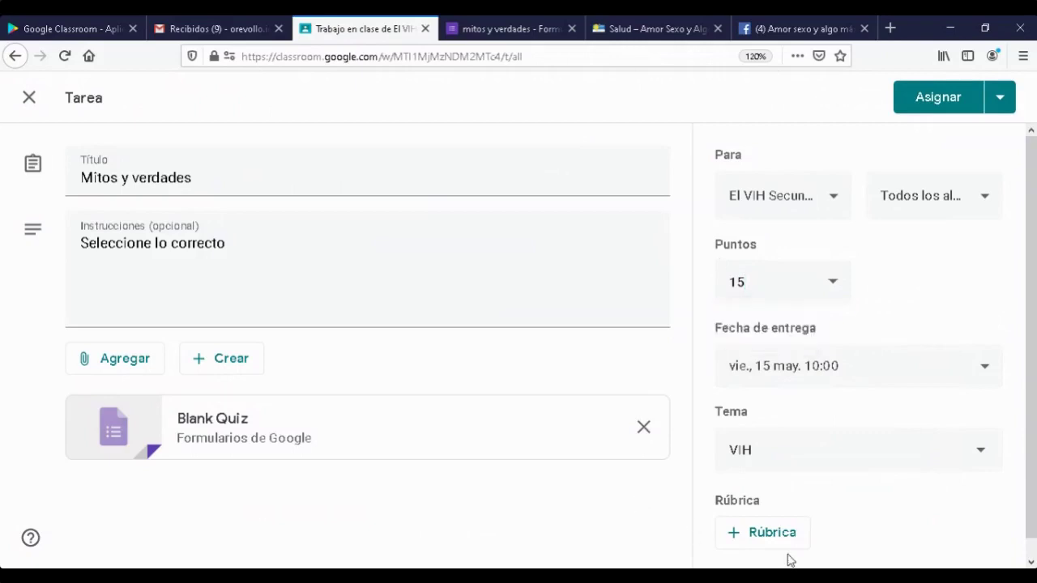
left_click(772, 535)
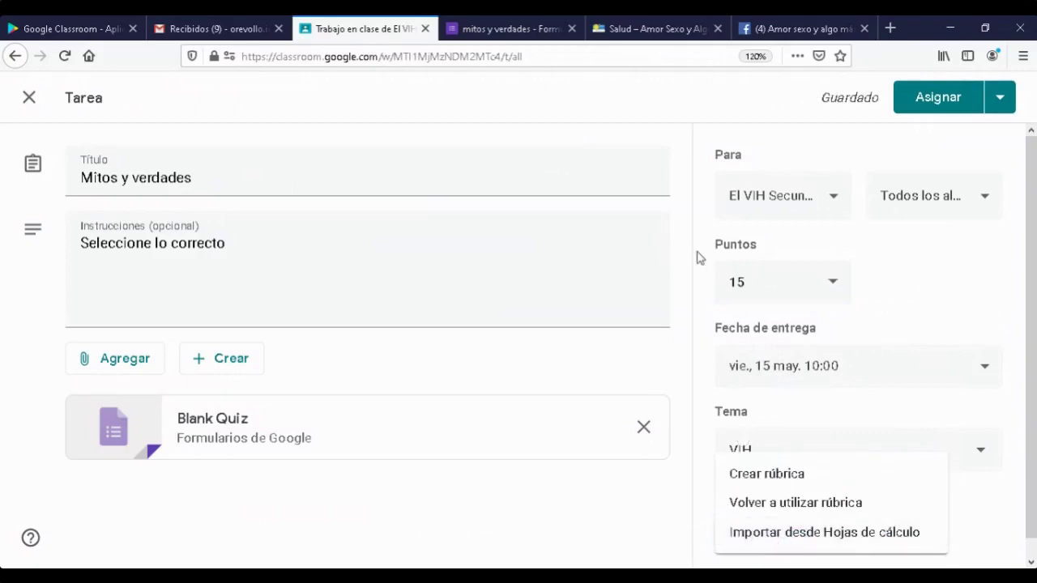
- Start a rubric with a 15-point criterion titled 'tarea completada'
left_click(768, 480)
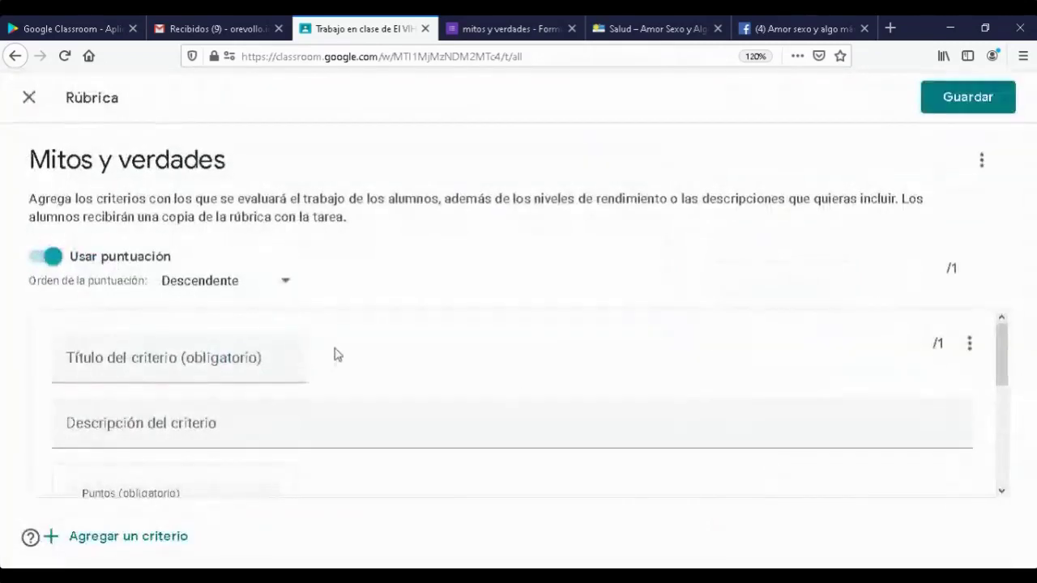
left_click(207, 359)
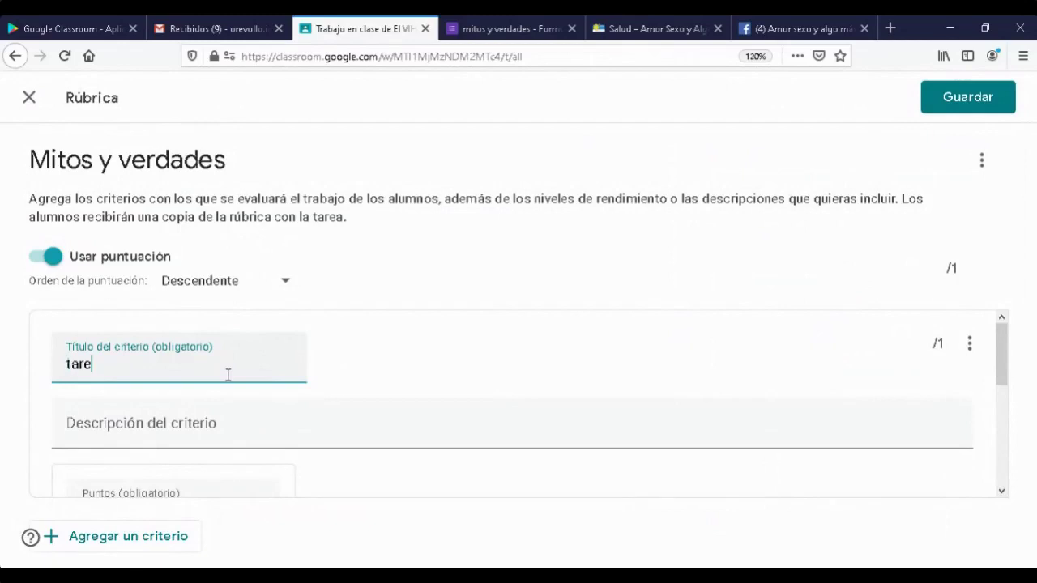
type("tarea completada")
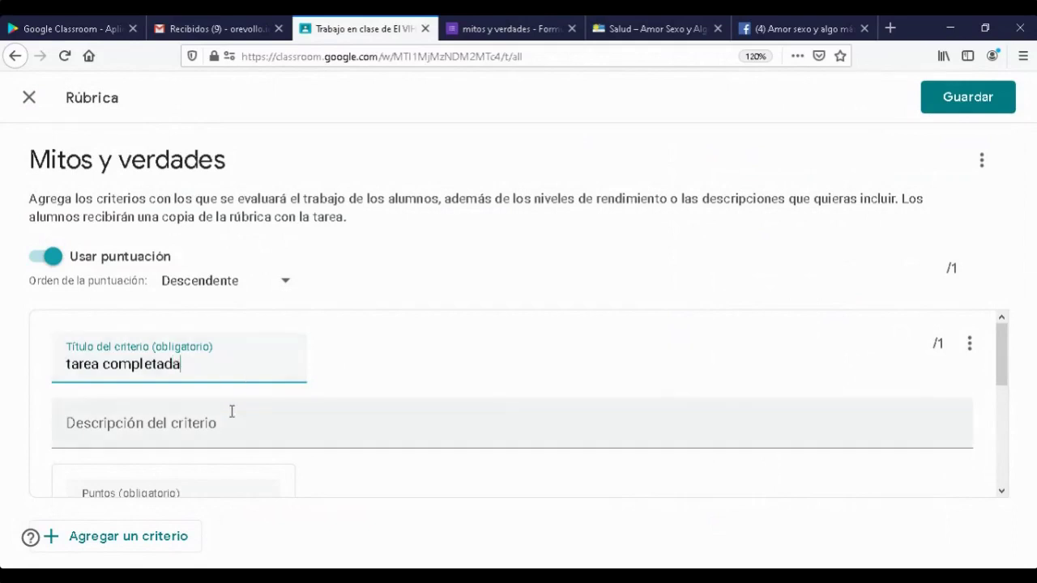
scroll(232, 411, "down", 2)
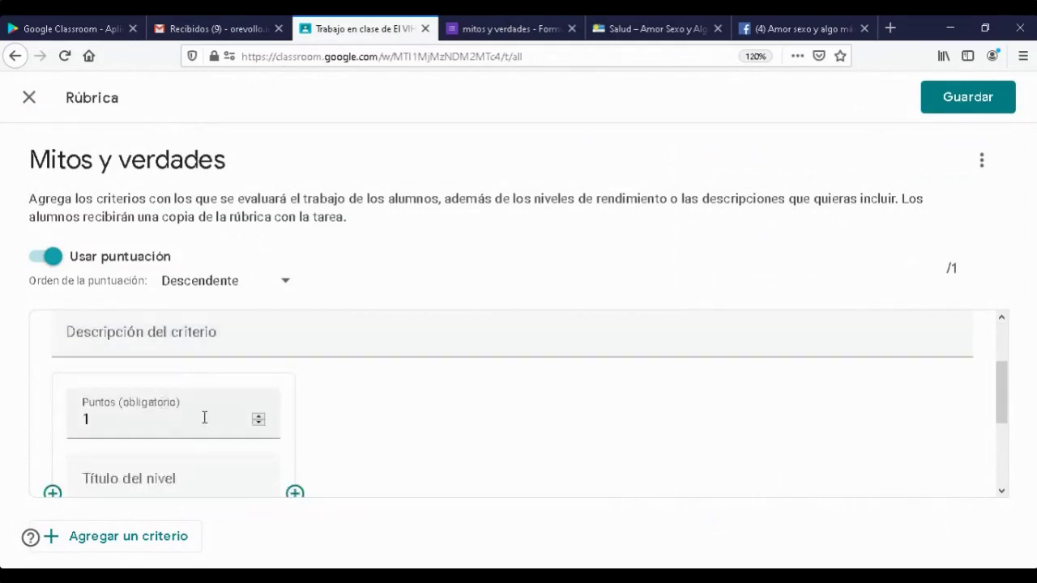
left_click(201, 417)
type("15")
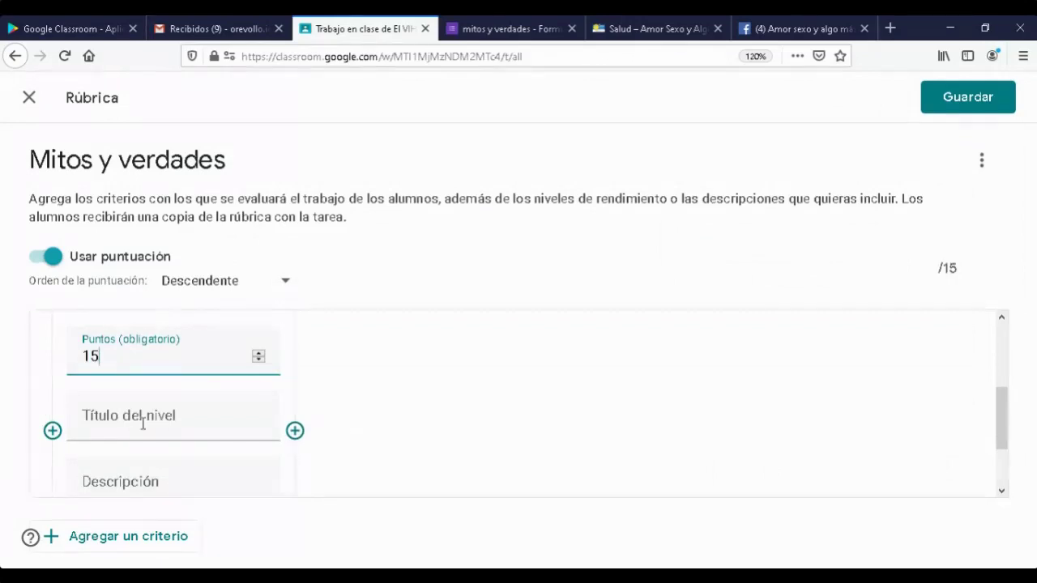
- Title the rubric level 'bueno', save the rubric, and assign Mitos y verdades
left_click(182, 413)
type("bueno")
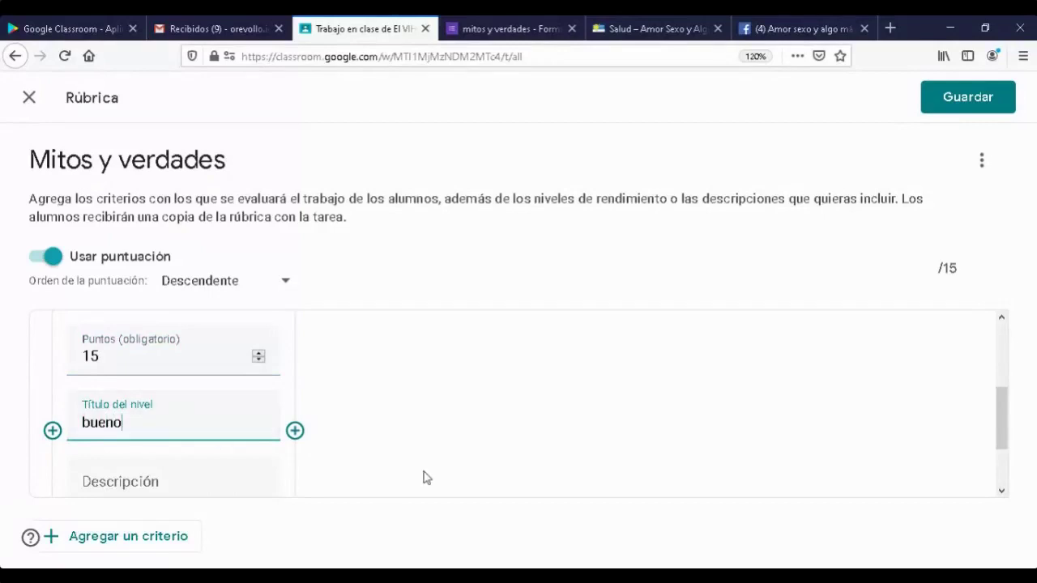
left_click(964, 97)
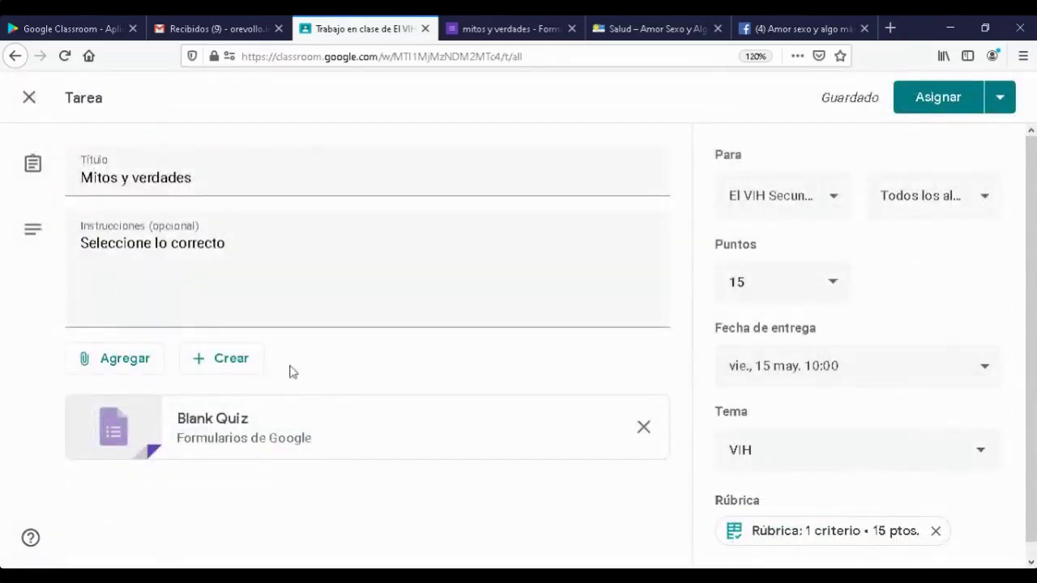
left_click(950, 104)
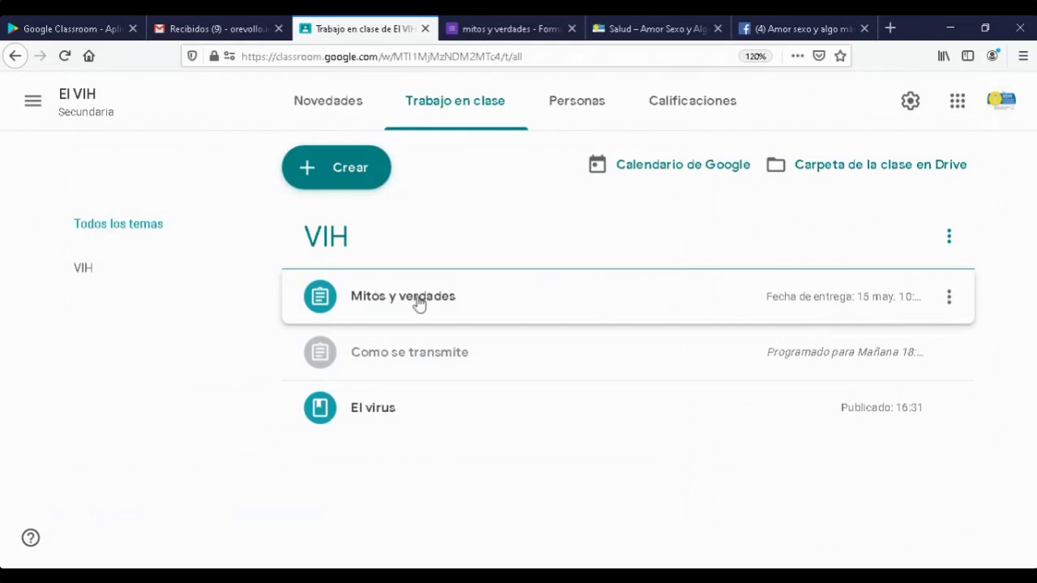
- Create a multiple-choice question post titled 'Cuales son la formas de prevenir el VIH'
left_click(309, 168)
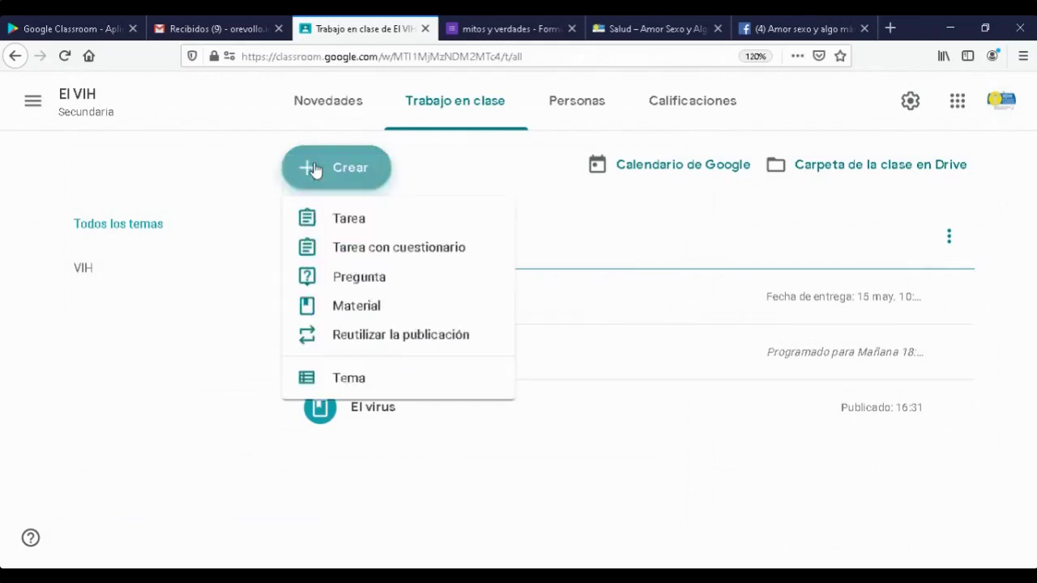
left_click(364, 280)
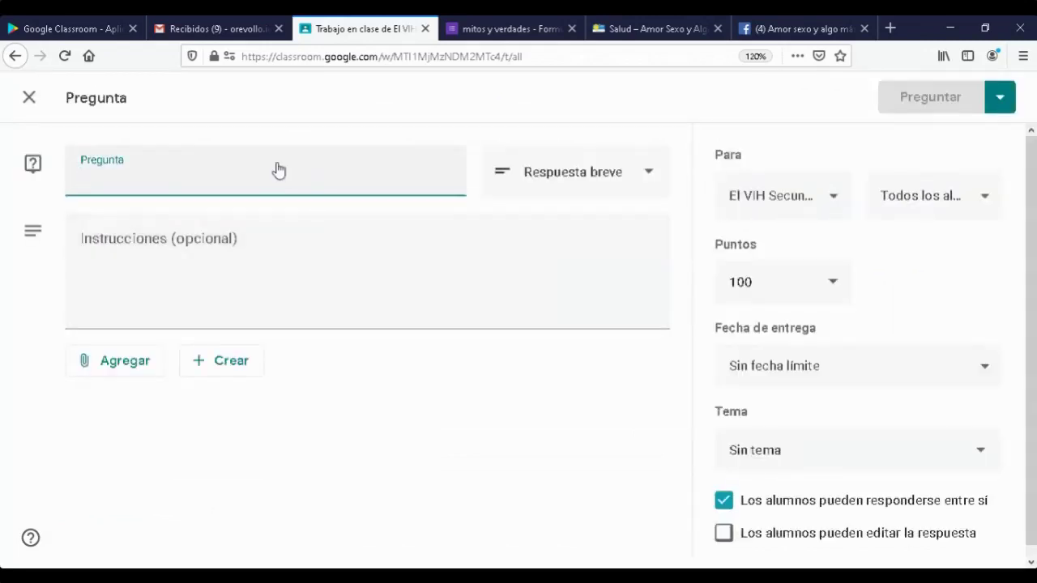
type("Cual")
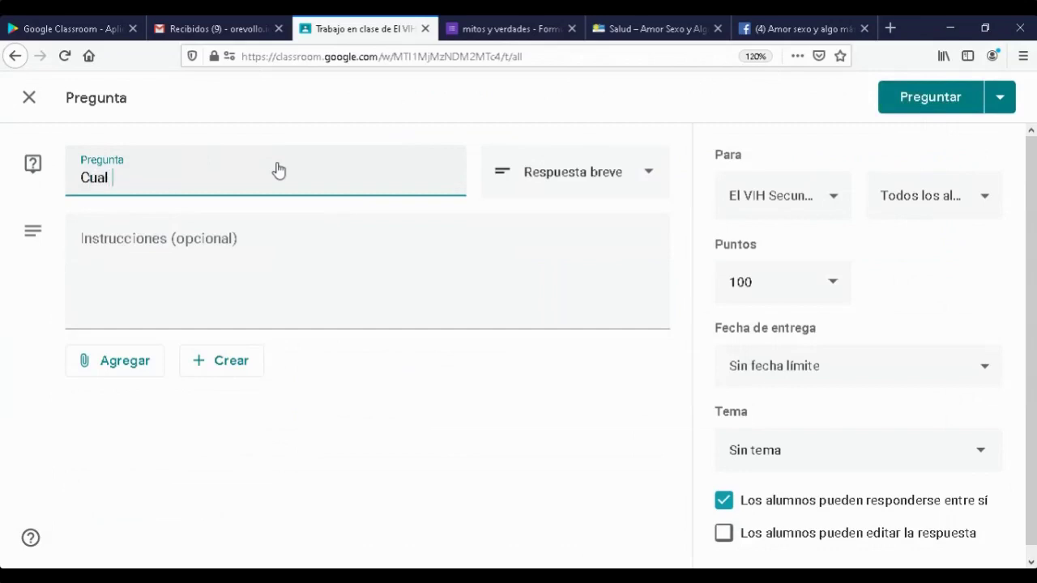
type(" es ")
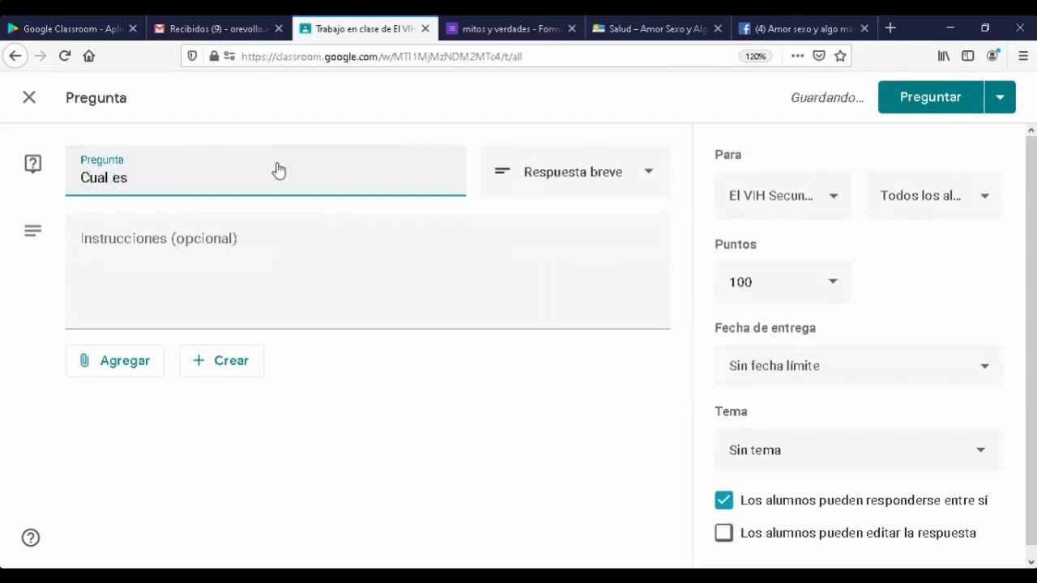
type("la ")
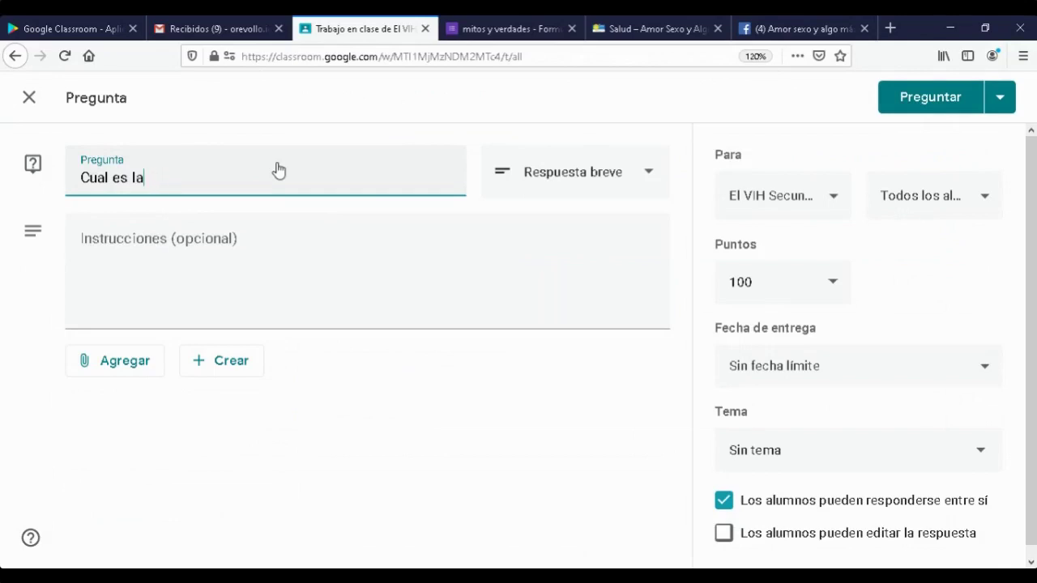
type("es son la formas de prevenir el VIH")
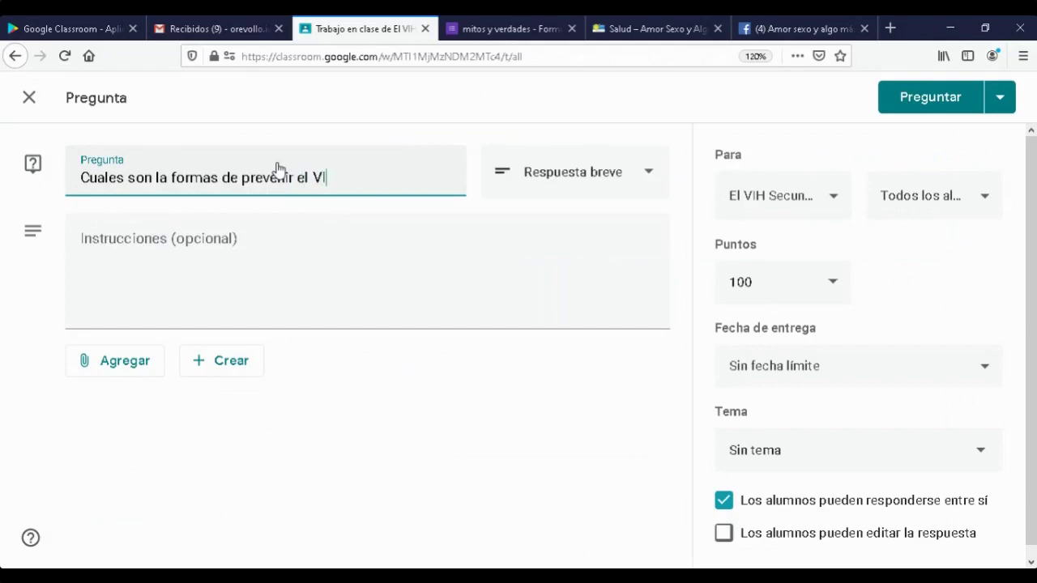
left_click(165, 253)
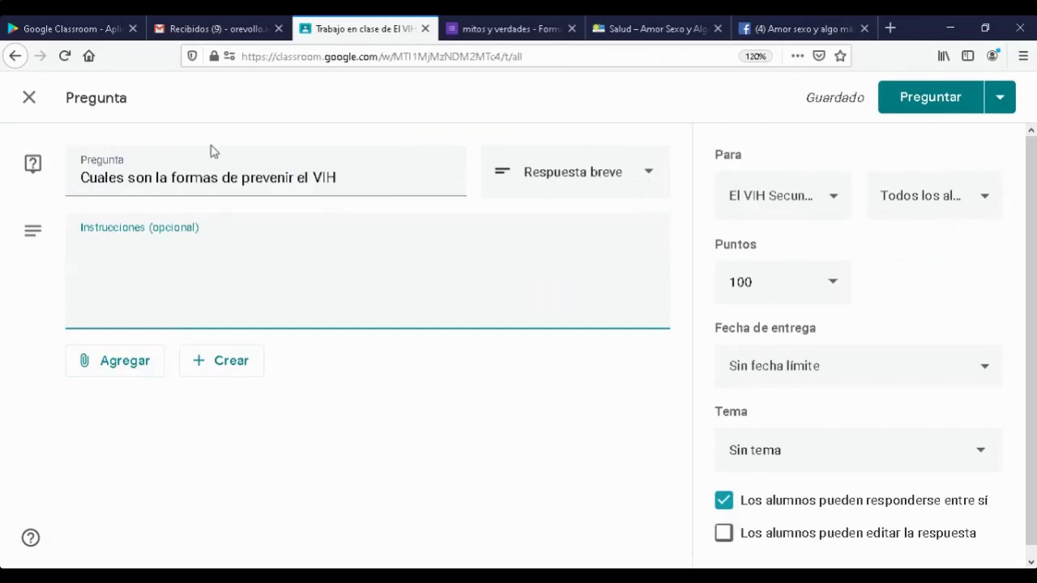
left_click(648, 176)
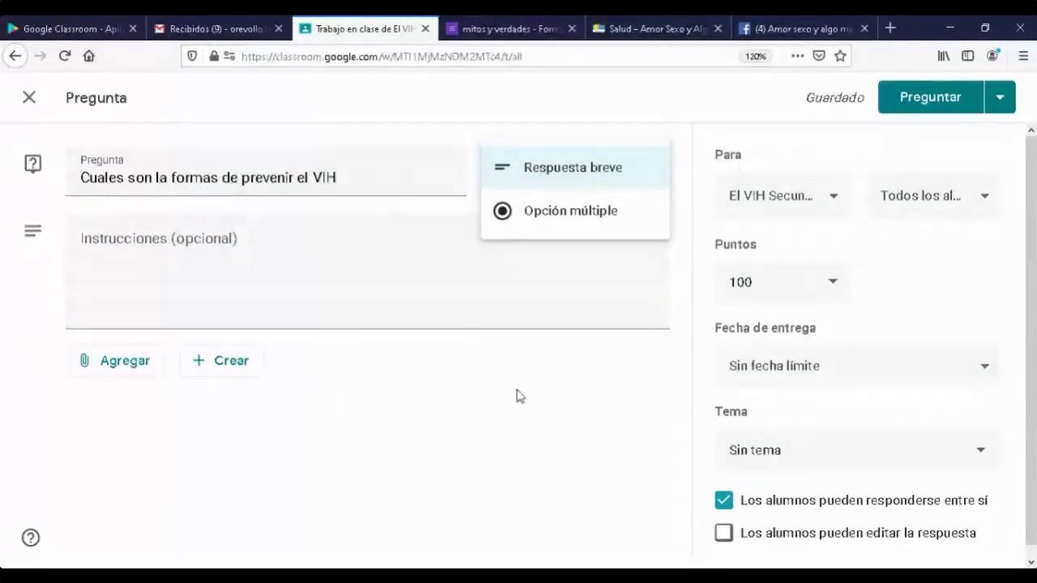
left_click(548, 292)
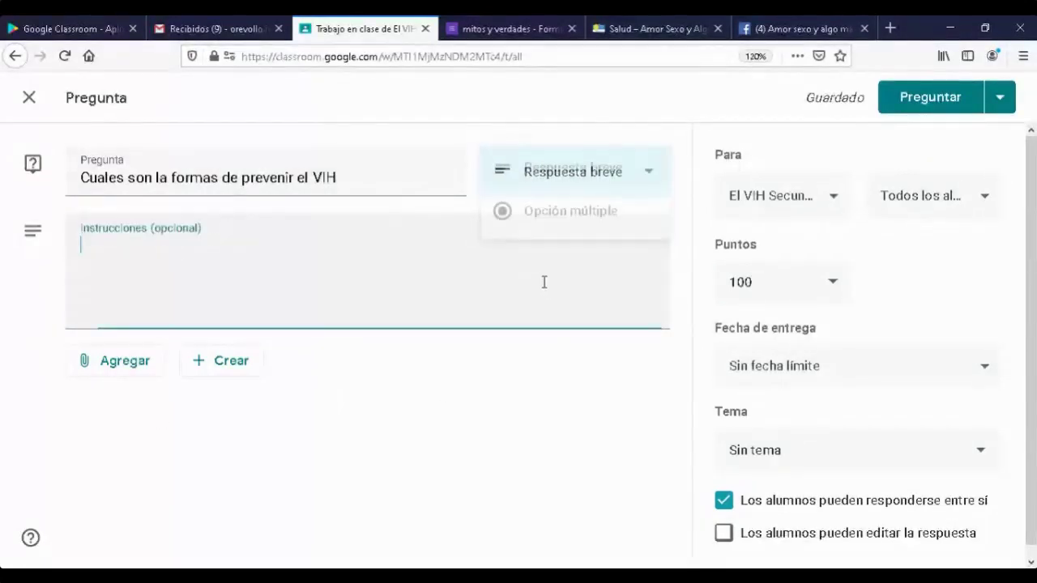
left_click(640, 177)
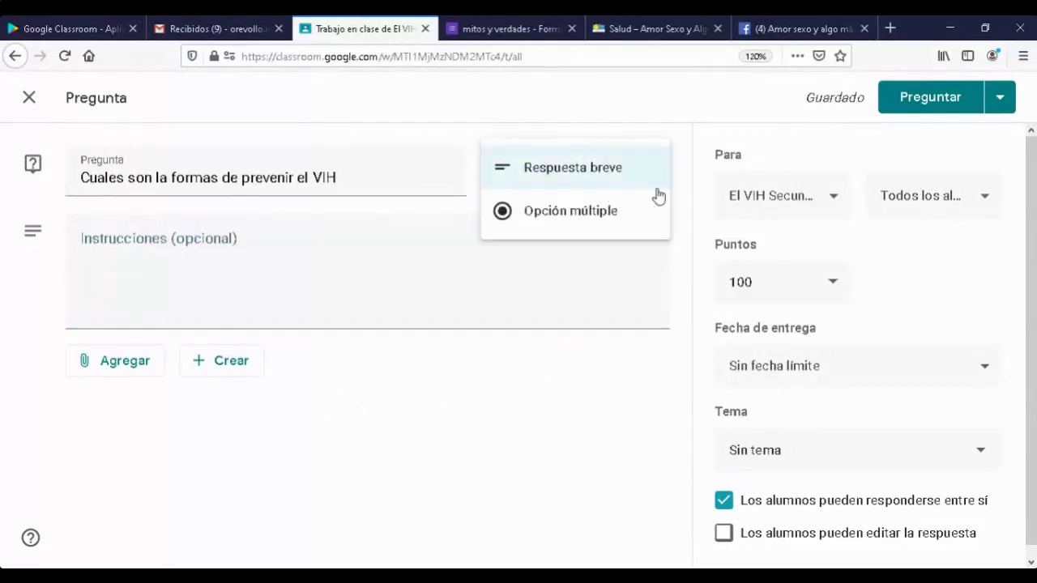
left_click(551, 220)
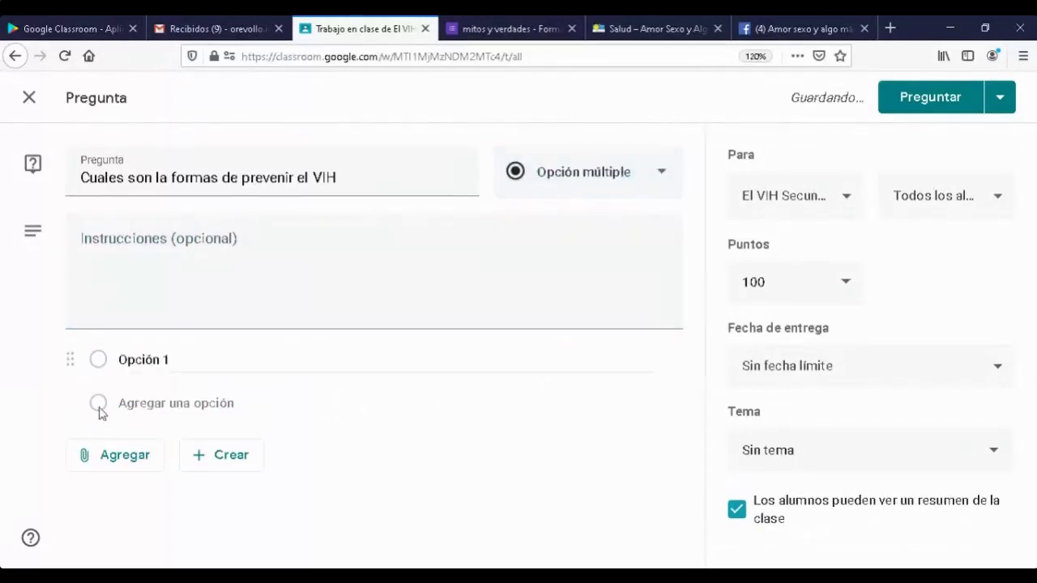
- Enter the choices Tomar ARV, Uso del preservativo, Abstinencia and Repelentes
left_click(183, 359)
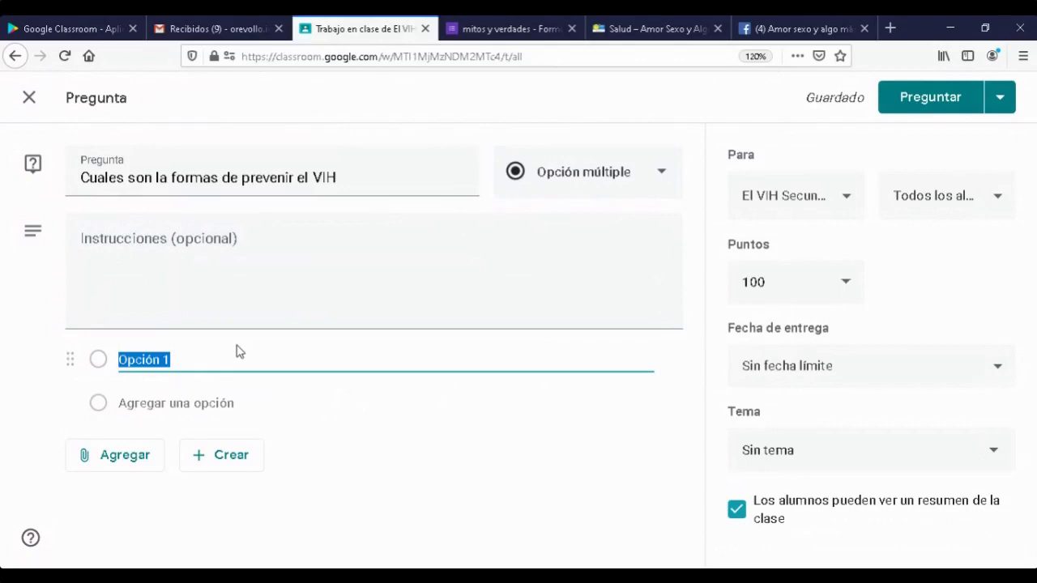
type("Tomar ARV")
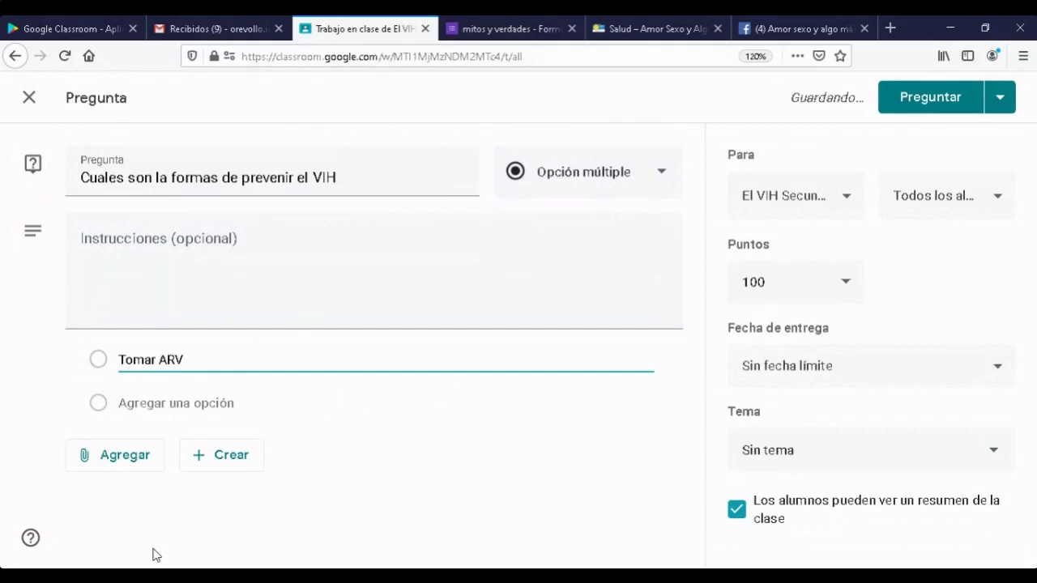
left_click(98, 404)
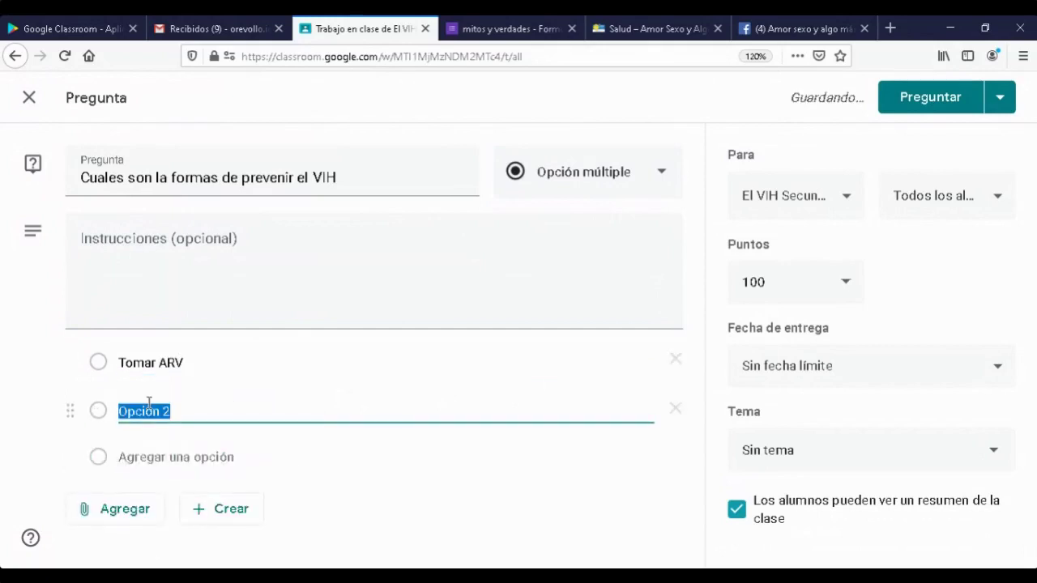
type("Uso")
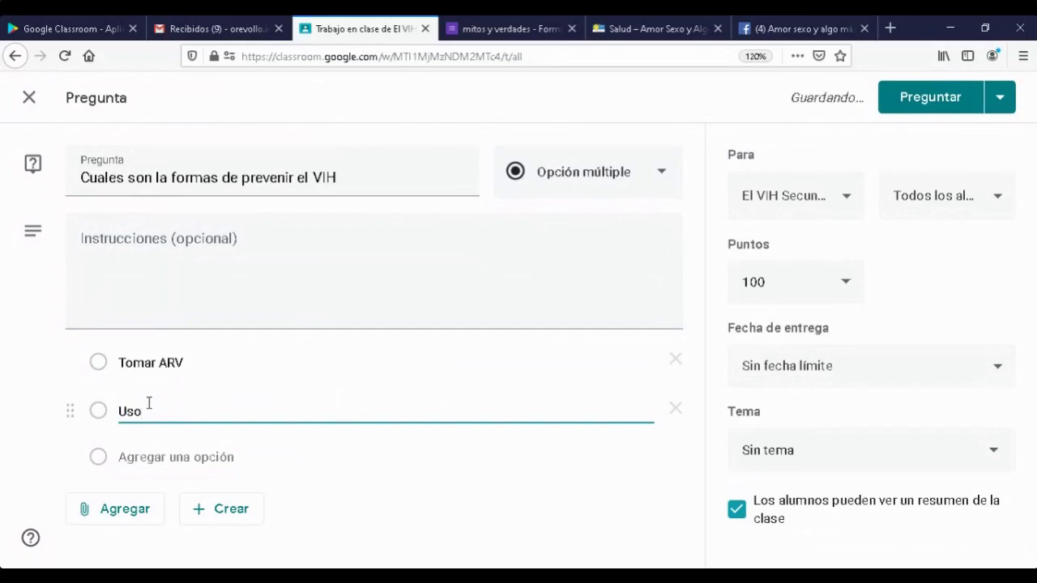
type(" de l preservativo")
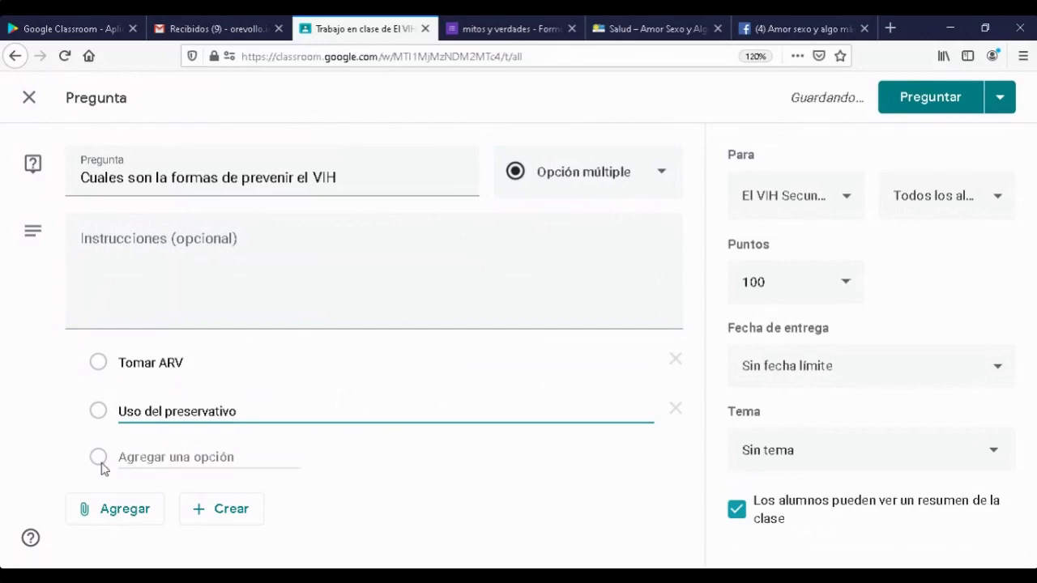
left_click(166, 458)
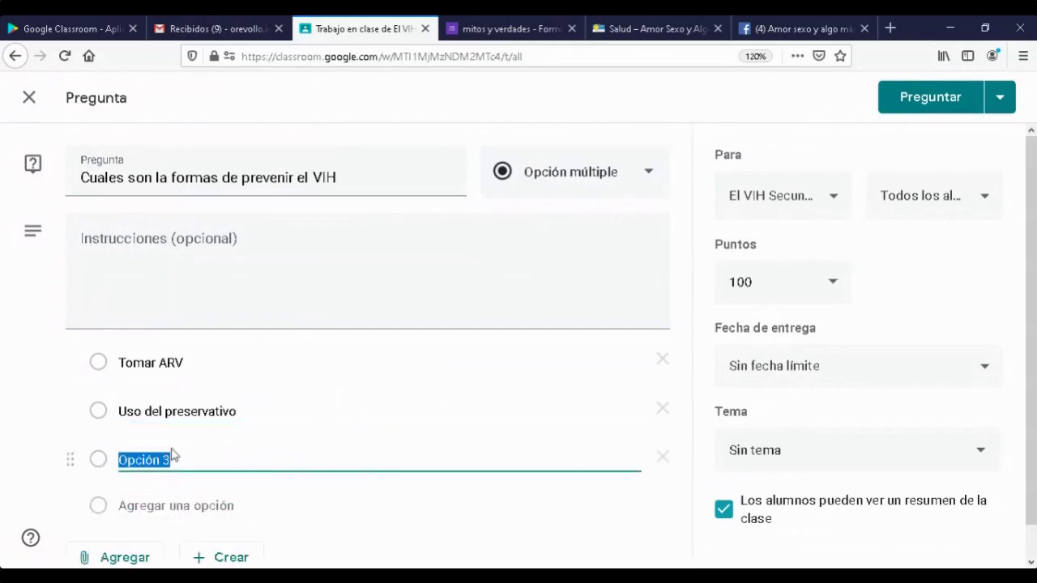
type("Abstinencia")
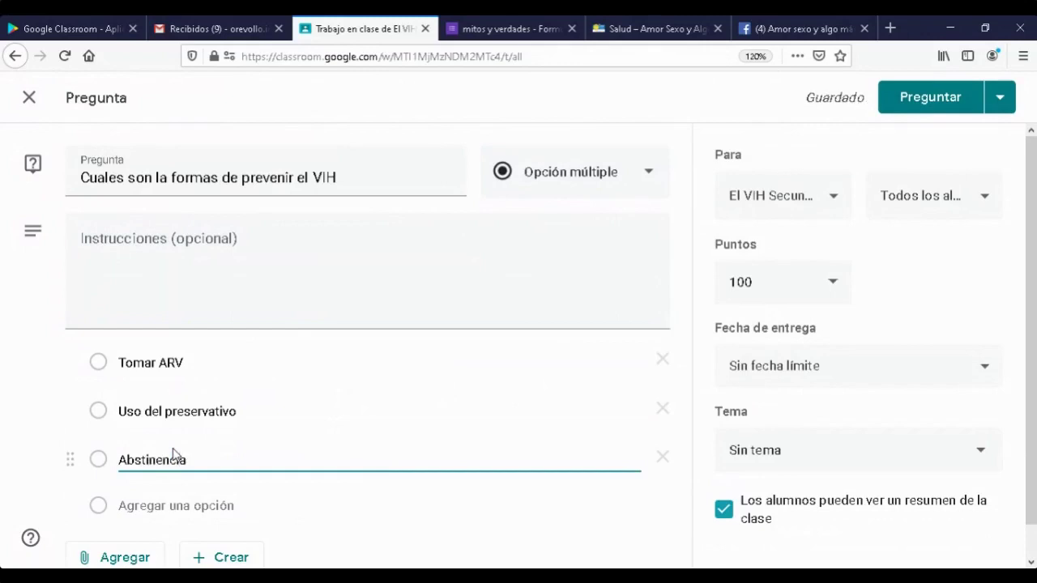
left_click(191, 504)
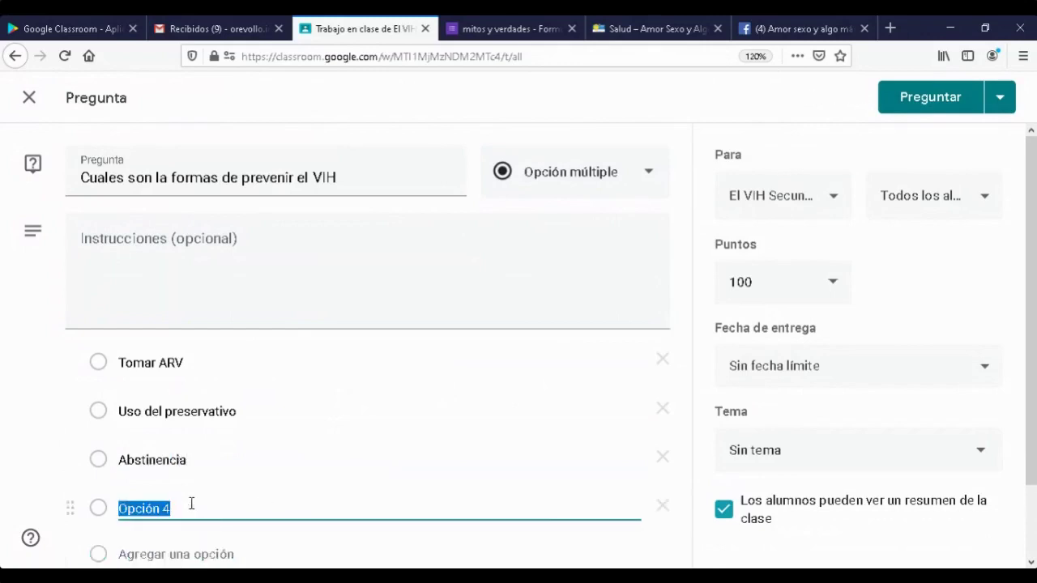
type("Repelentes")
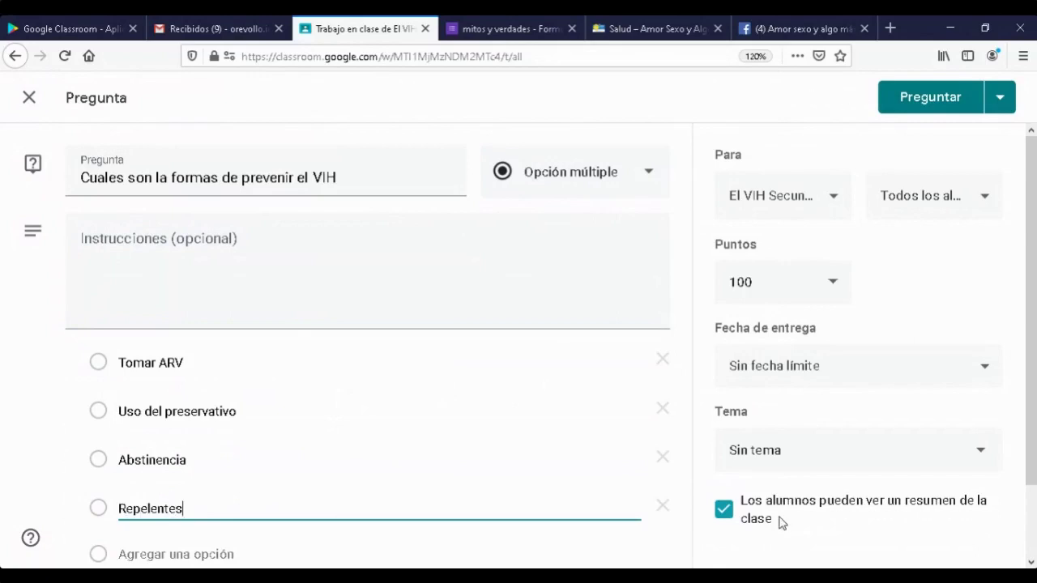
scroll(729, 526, "down", 2)
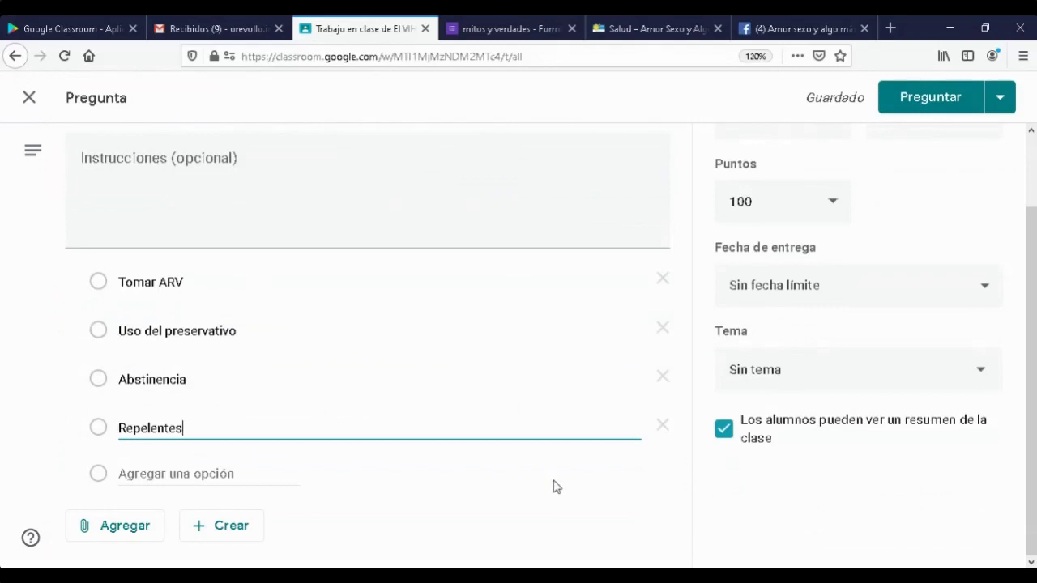
scroll(623, 437, "up", 2)
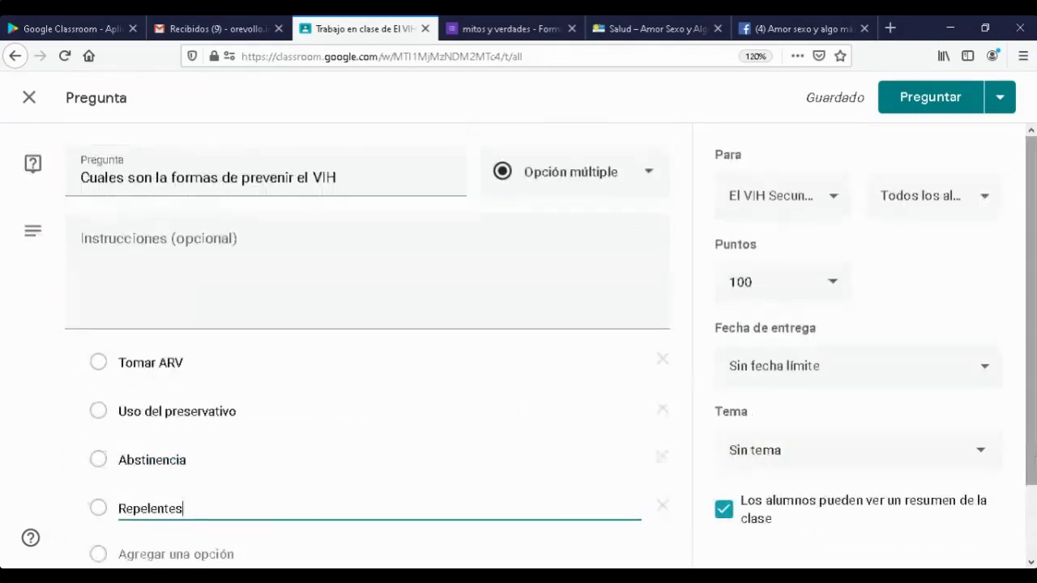
- File the HIV prevention question under the VIH topic
left_click(980, 454)
left_click(747, 522)
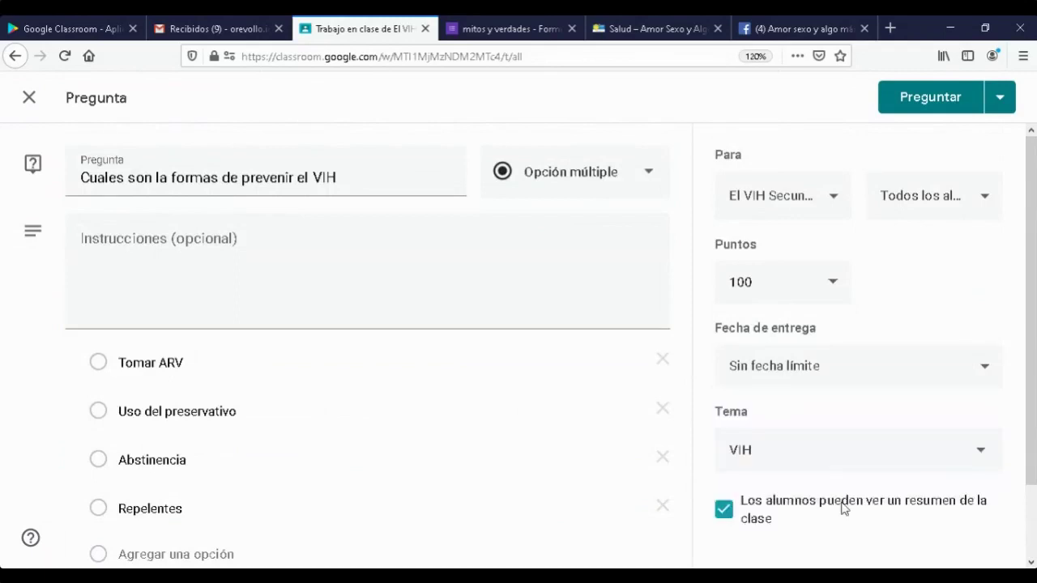
scroll(780, 466, "down", 2)
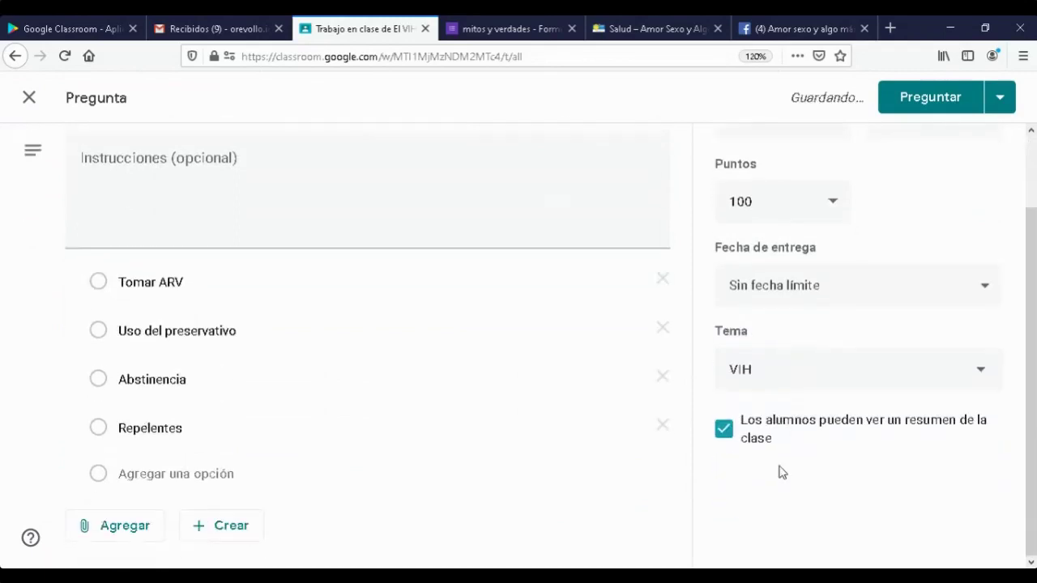
scroll(839, 473, "up", 2)
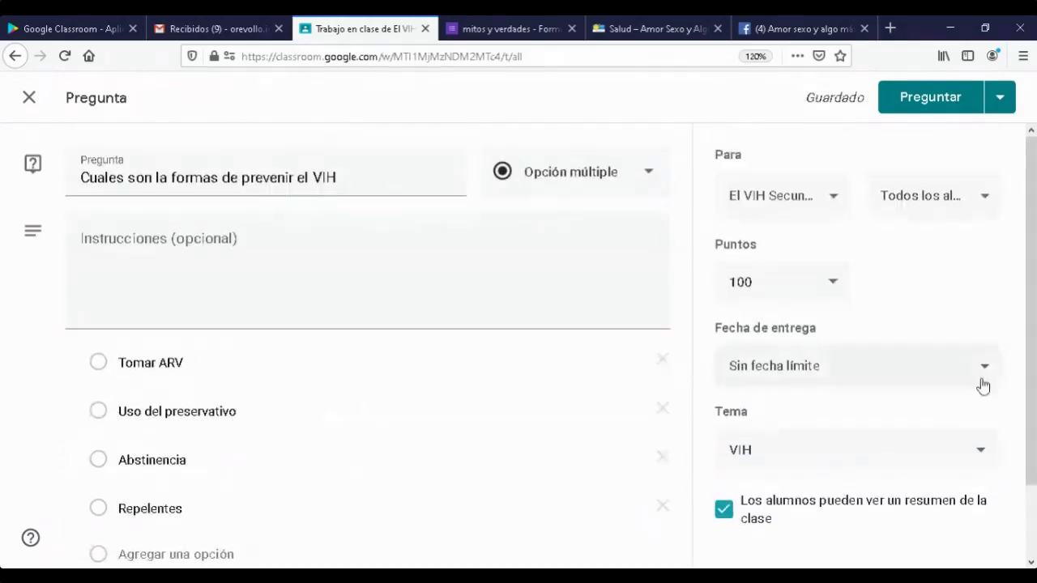
- Keep no due date and set the question's points to 5
left_click(985, 371)
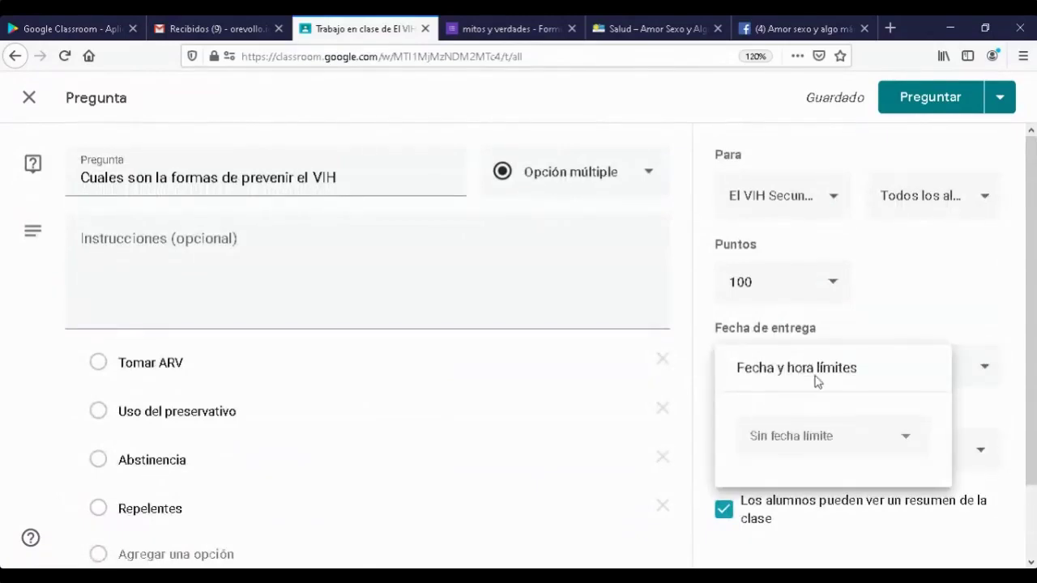
left_click(813, 561)
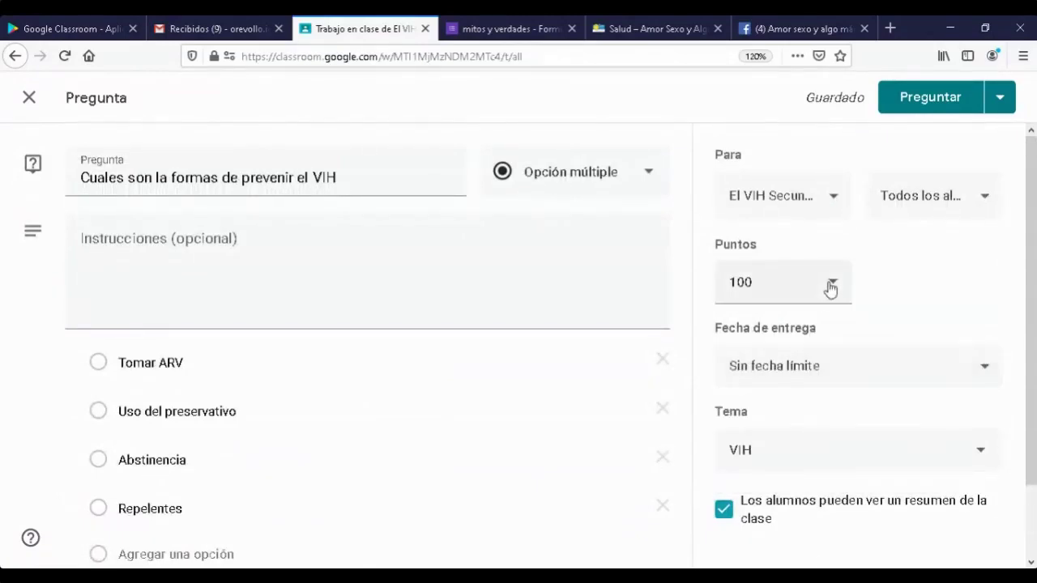
left_click(831, 290)
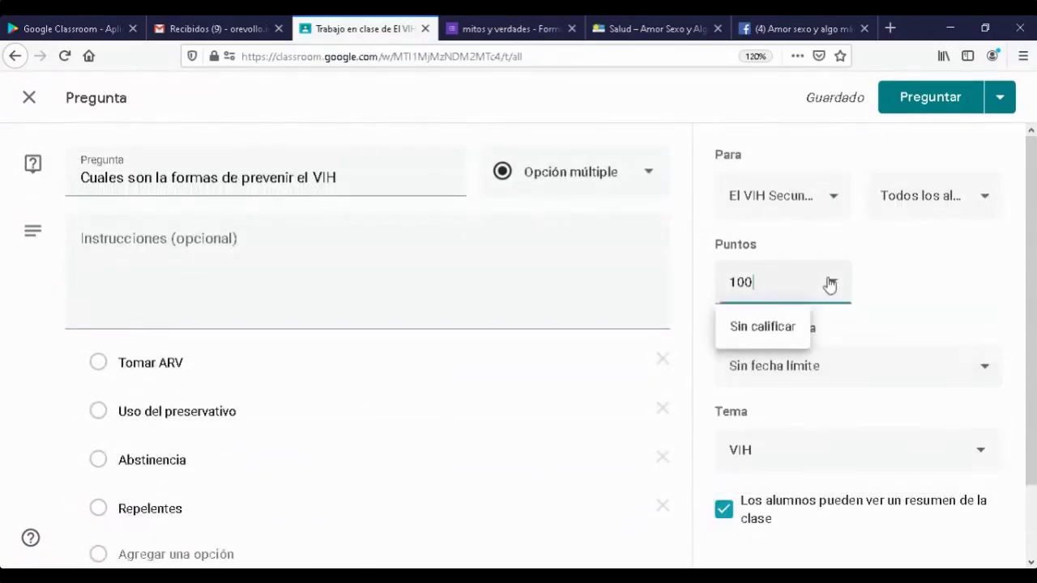
left_click(757, 327)
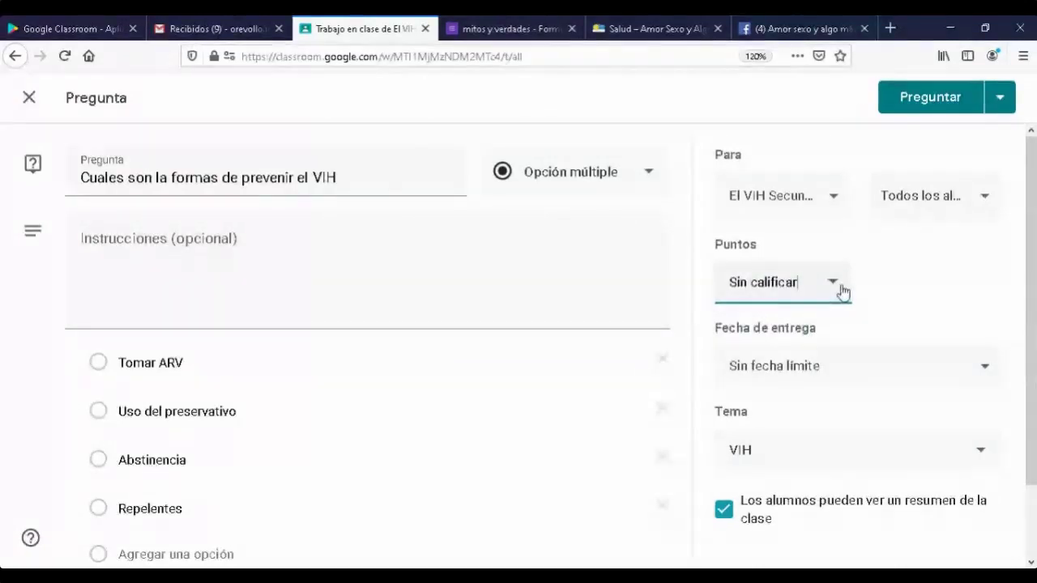
left_click_drag(801, 283, 690, 278)
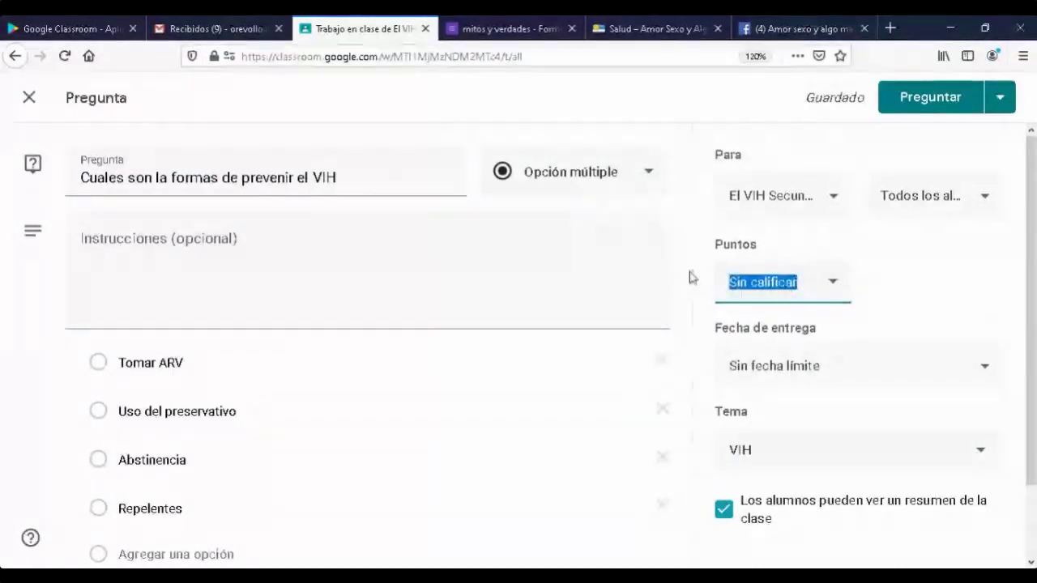
type("5")
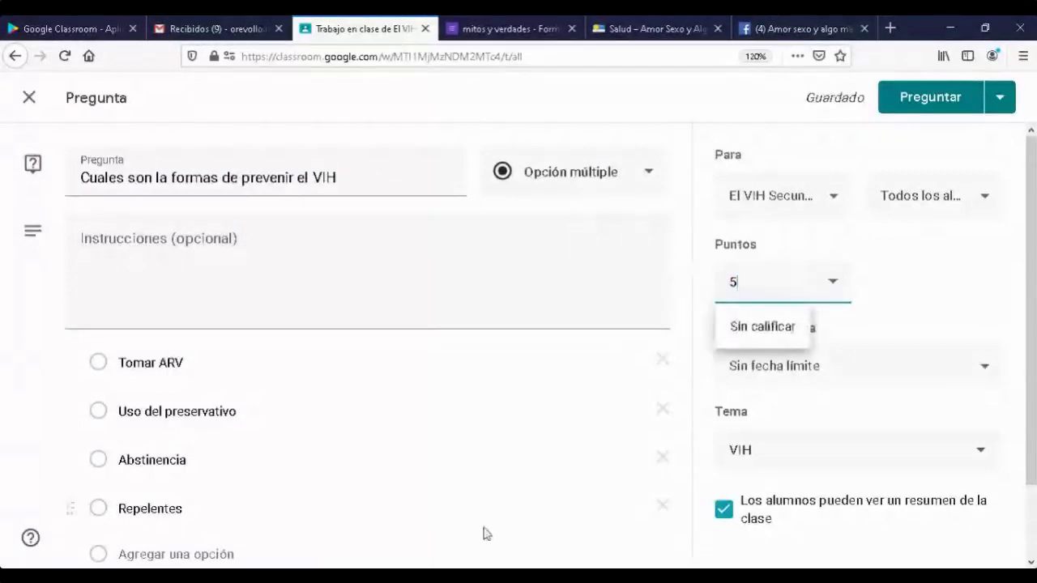
left_click(537, 484)
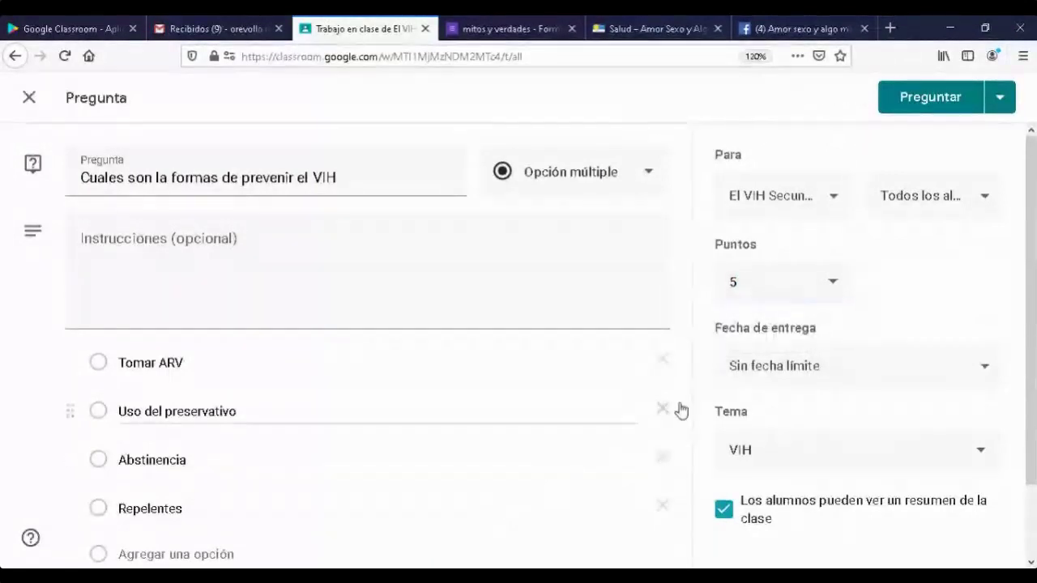
scroll(677, 410, "down", 2)
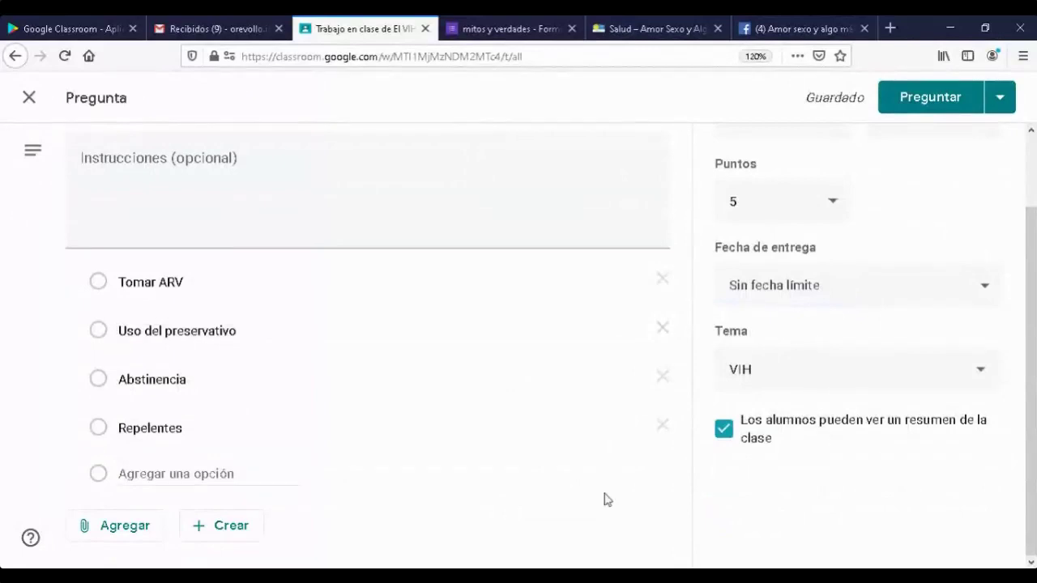
- Post the HIV prevention question to the class without adding any attachments
left_click(136, 529)
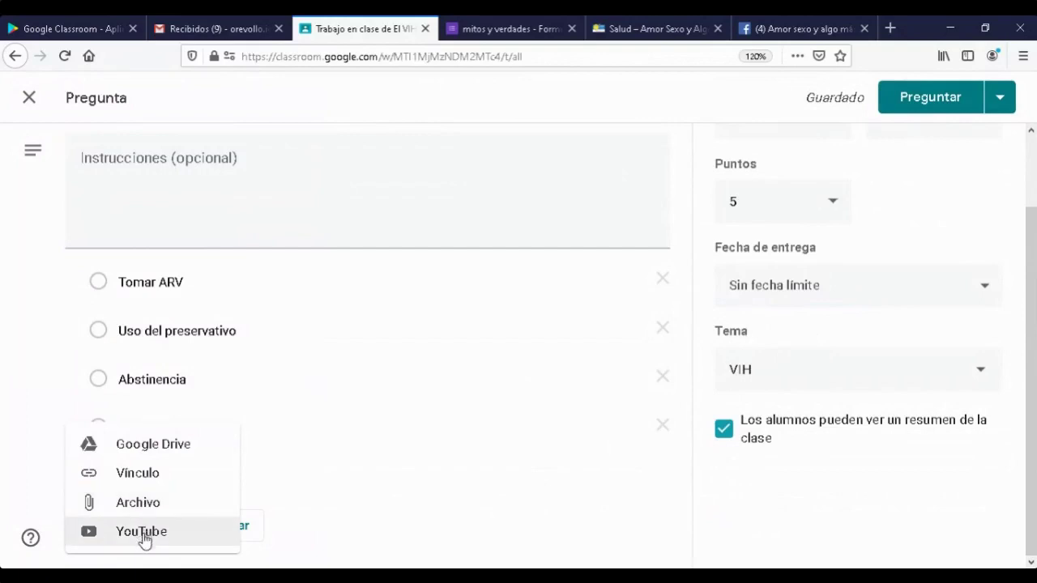
left_click(412, 514)
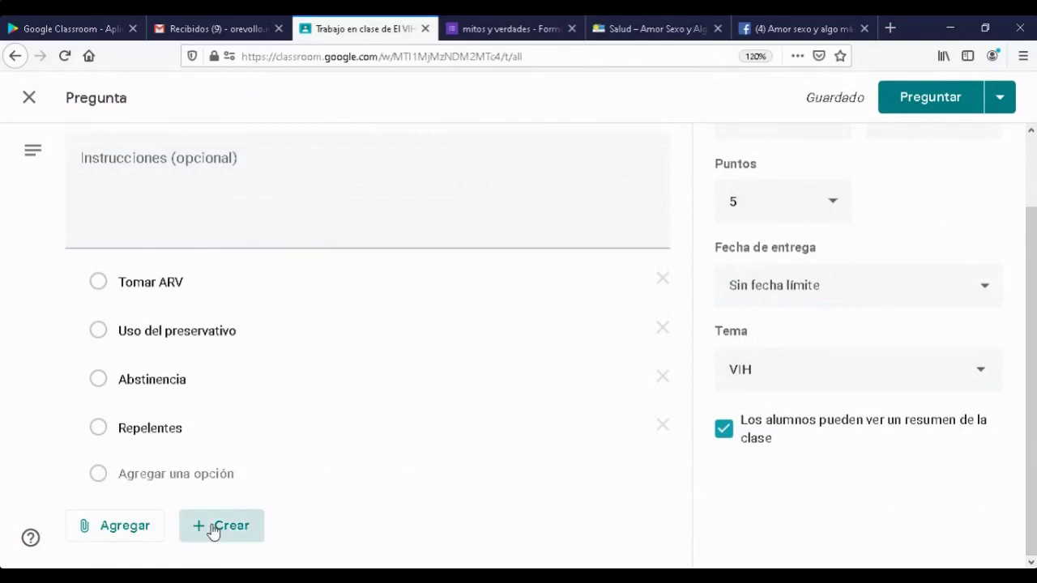
left_click(213, 531)
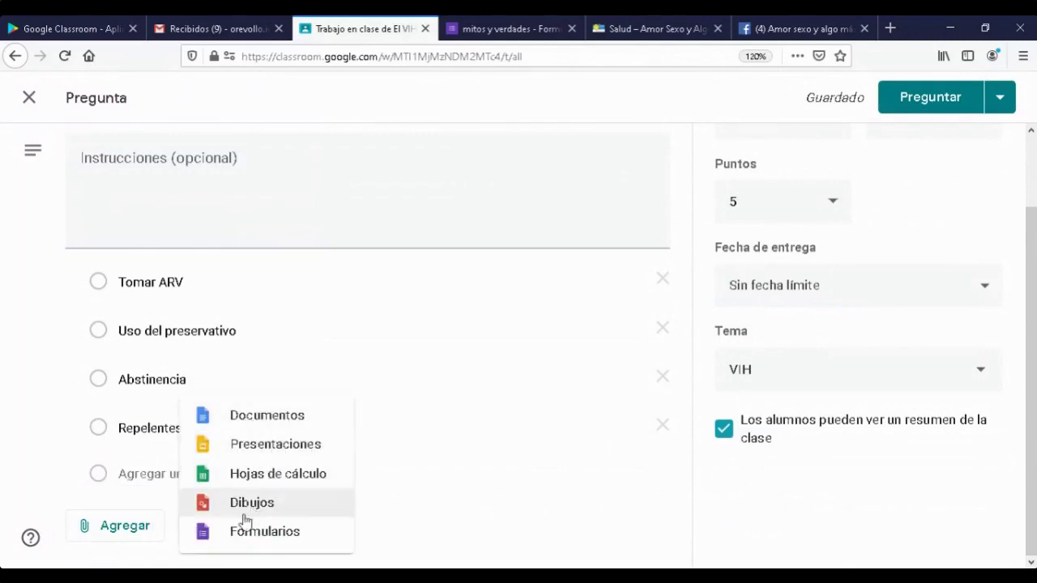
left_click(557, 542)
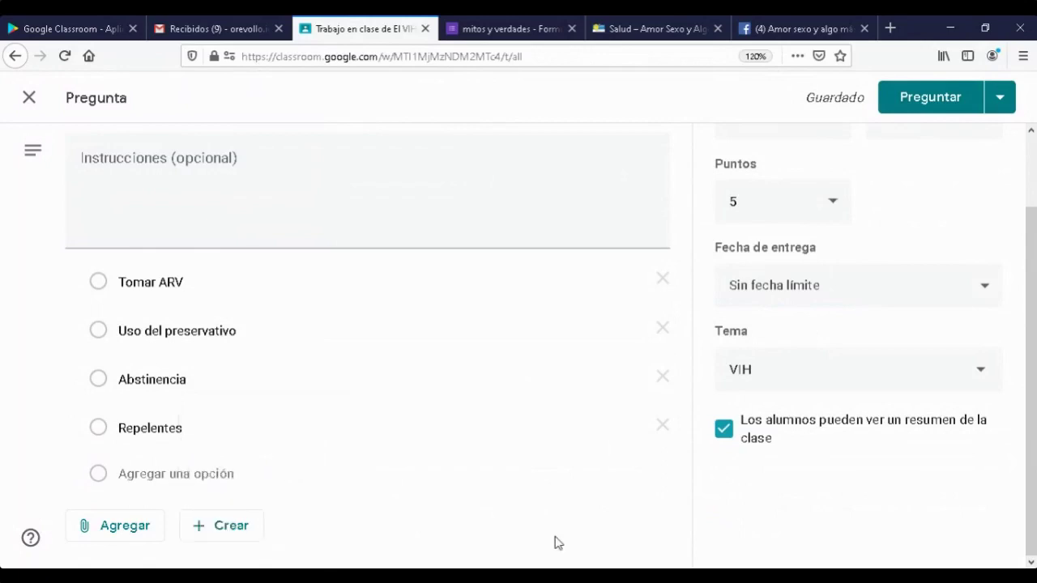
scroll(519, 474, "up", 2)
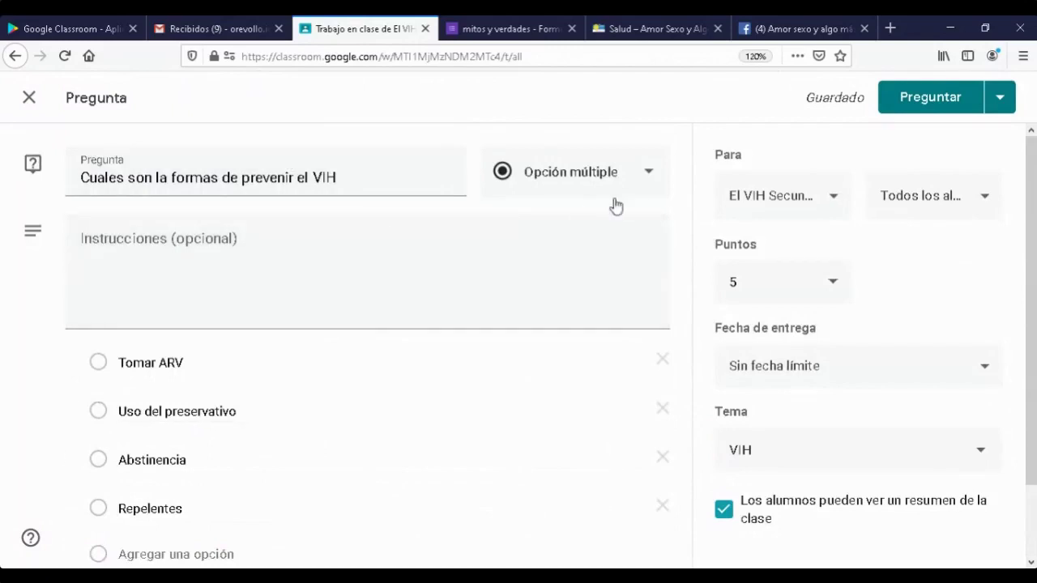
left_click(935, 97)
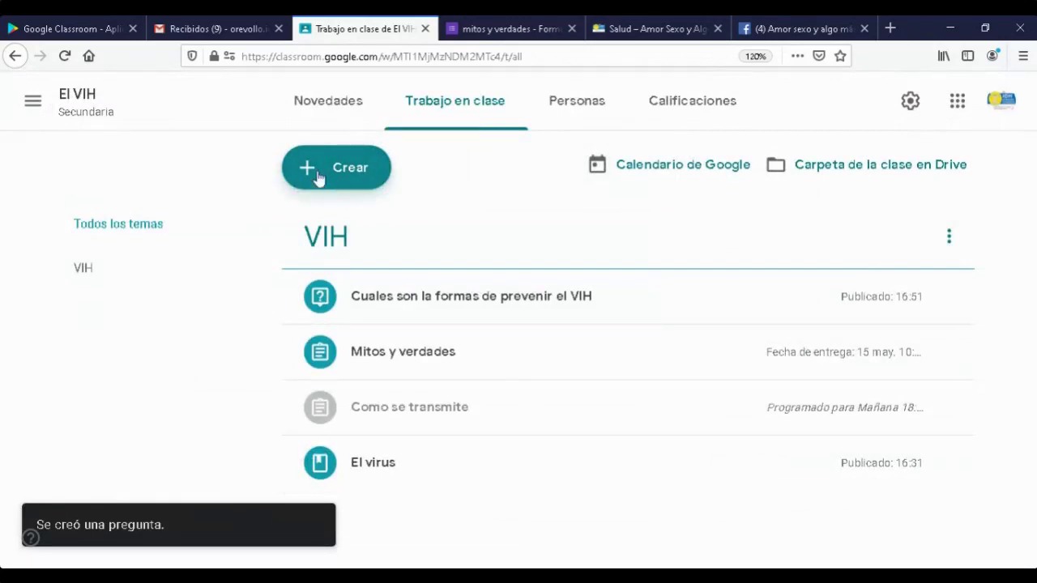
- Choose Pregunta from the Crear menu on Trabajo en clase
left_click(378, 179)
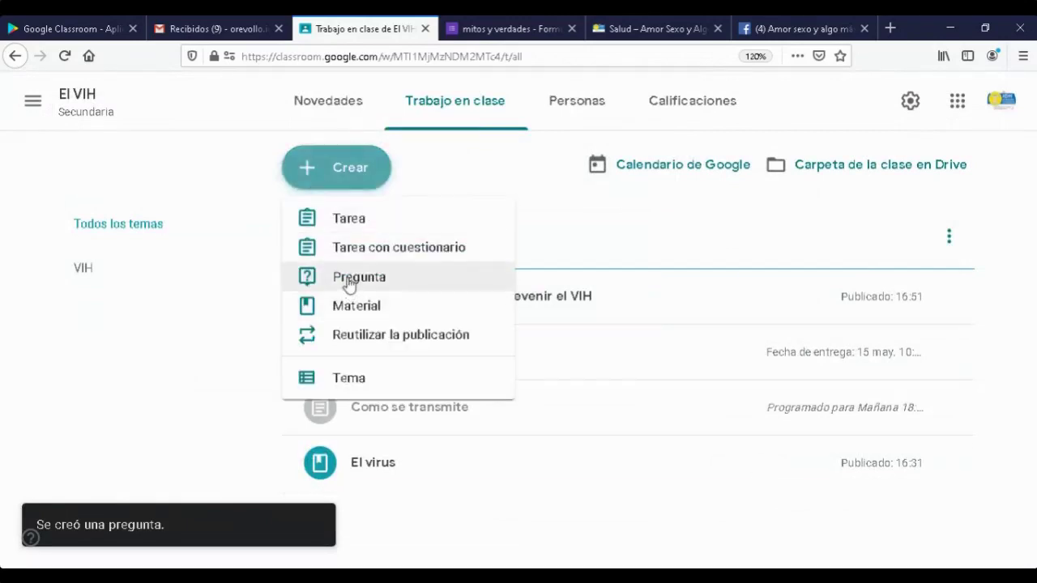
left_click(350, 279)
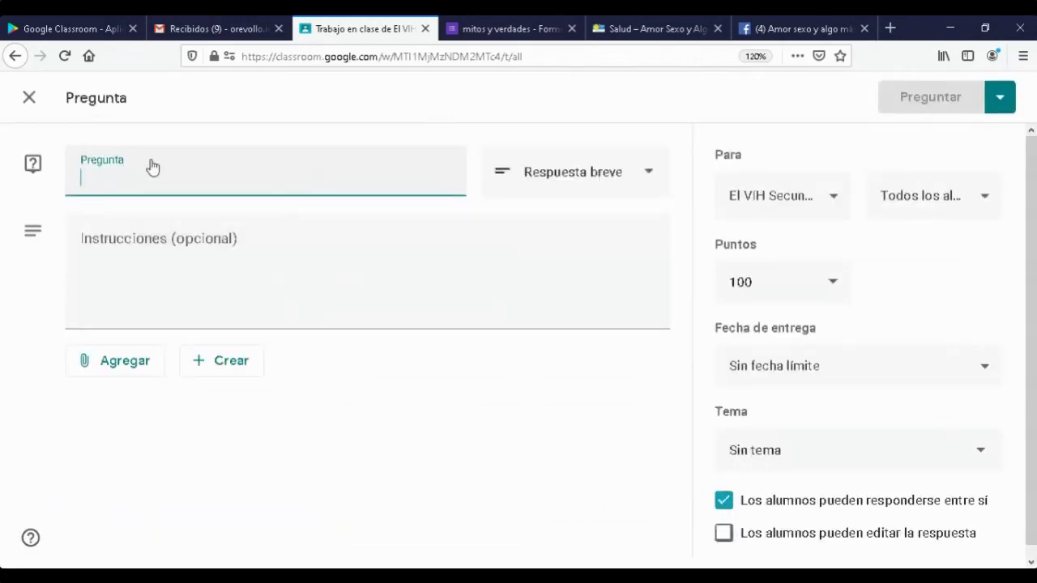
- Type 'Resumen del materialrecibido' as the question title, correcting typos, and leave Instrucciones empty
type("Descri")
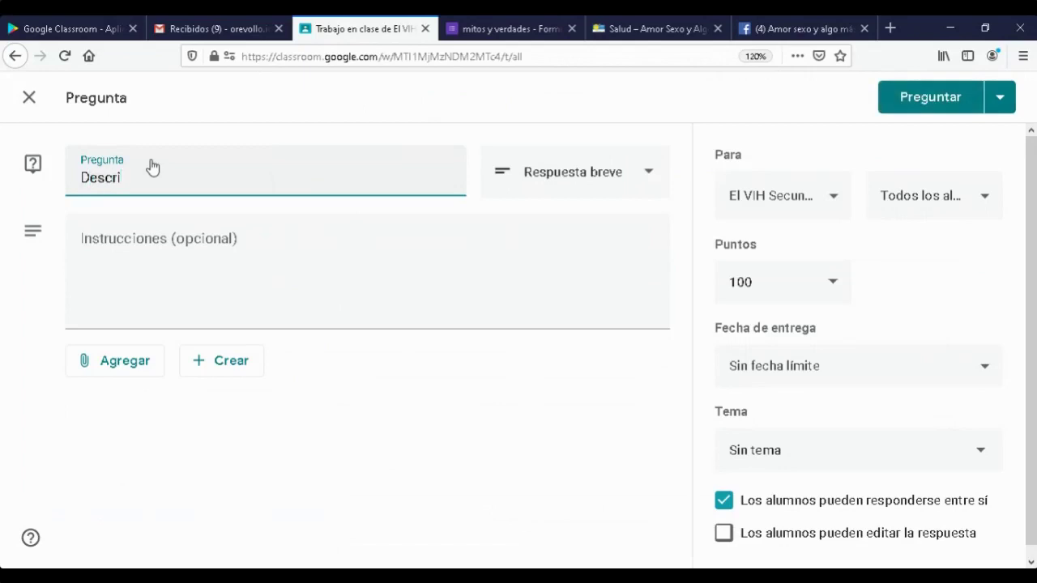
key("BackSpace")
key("BackSpace")
key("BackSpace")
type("Resumen de")
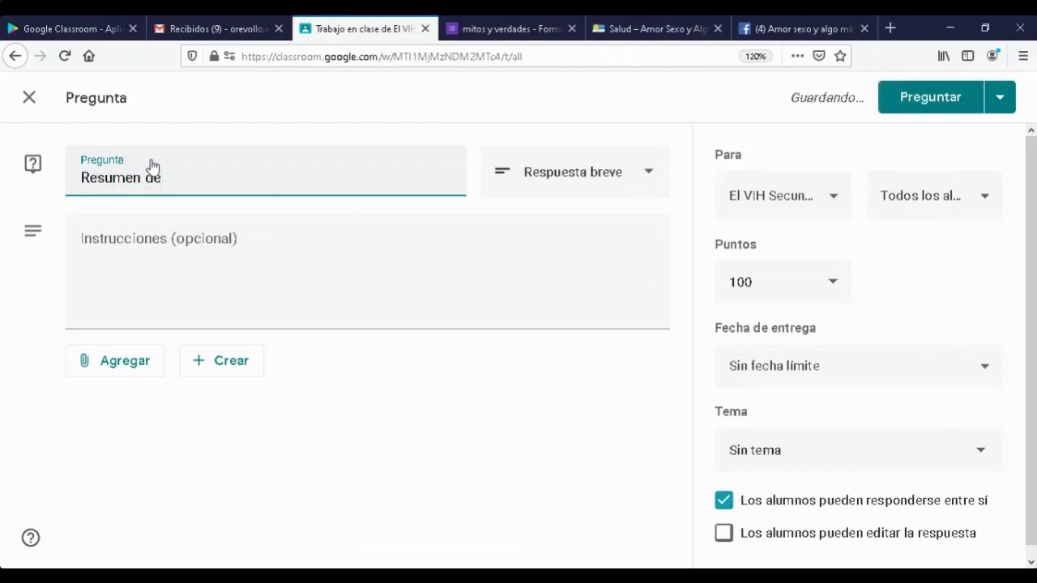
type("l ma")
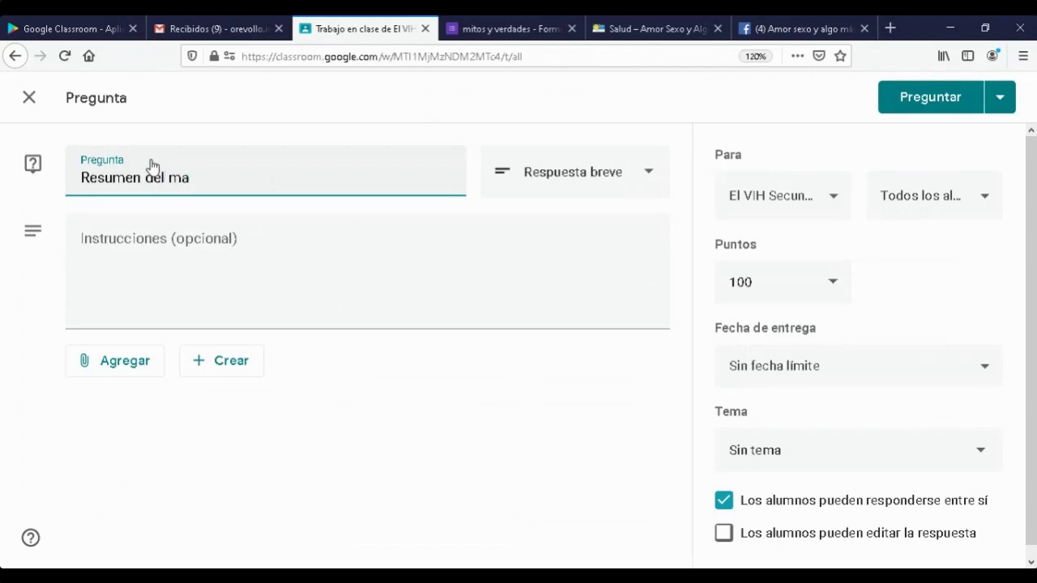
type("terial")
type(" pi")
key("BackSpace")
key("BackSpace")
type("recibido")
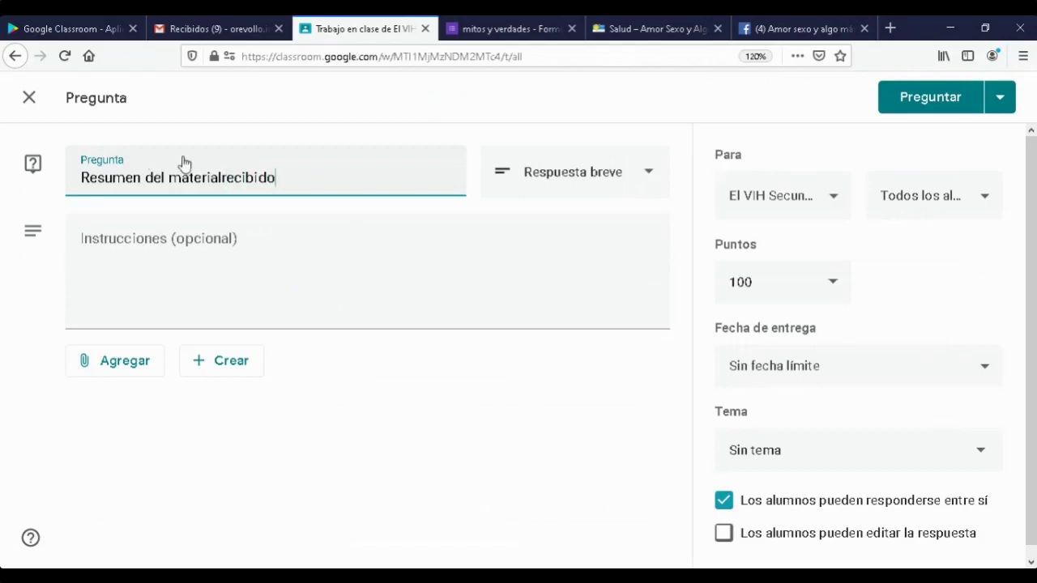
left_click(301, 238)
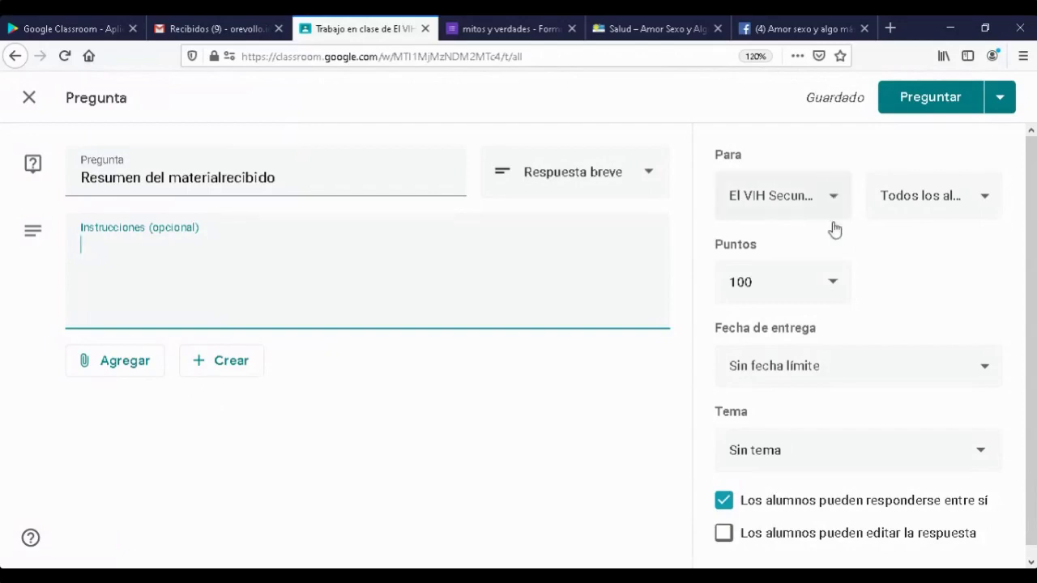
left_click(328, 411)
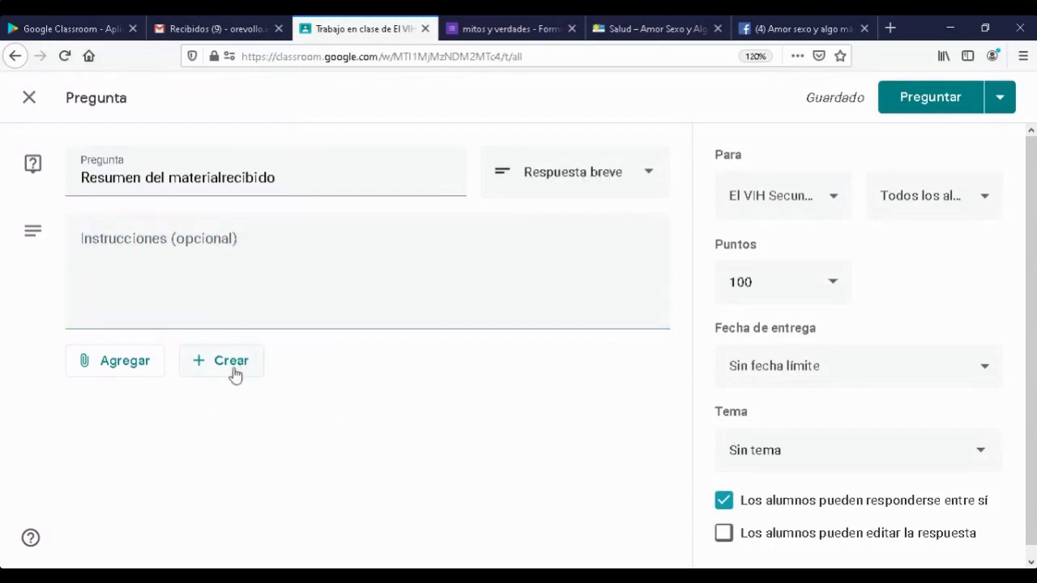
- Change the question's points from 100 to 10
left_click(834, 284)
left_click_drag(761, 284, 711, 281)
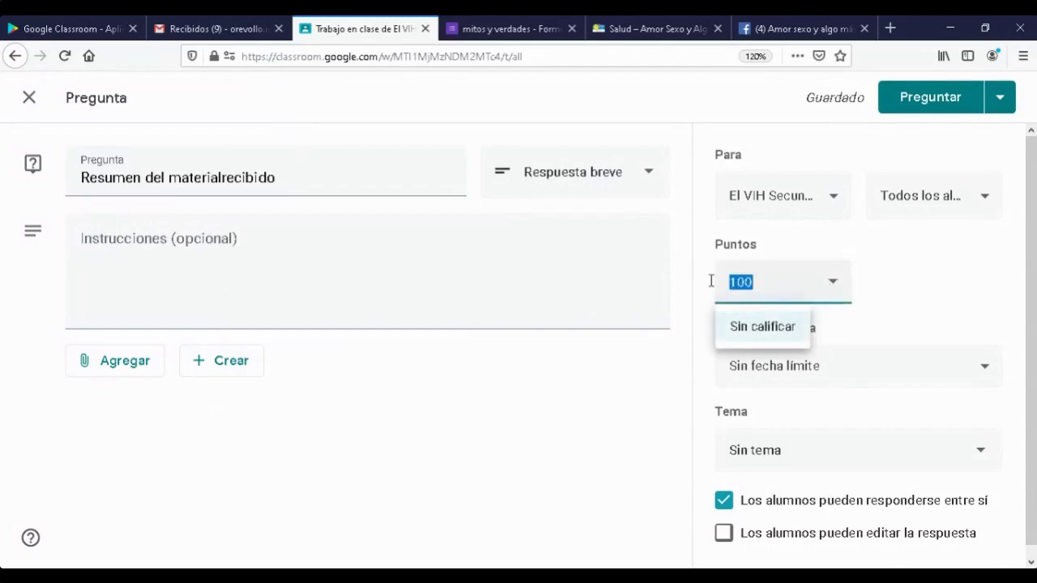
type("1")
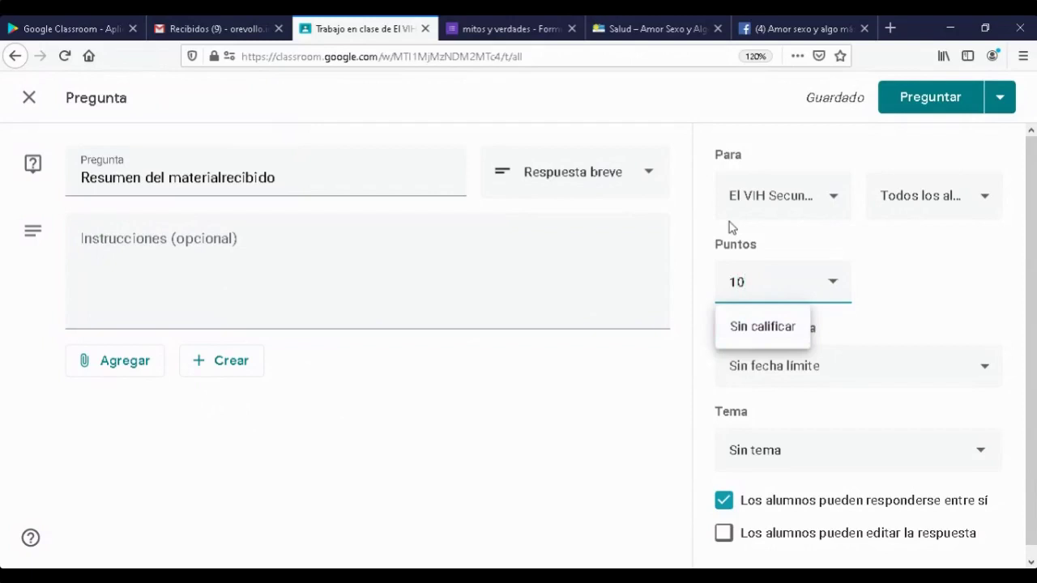
left_click(508, 466)
- Set the question's due date to 19 May 2020
left_click(986, 370)
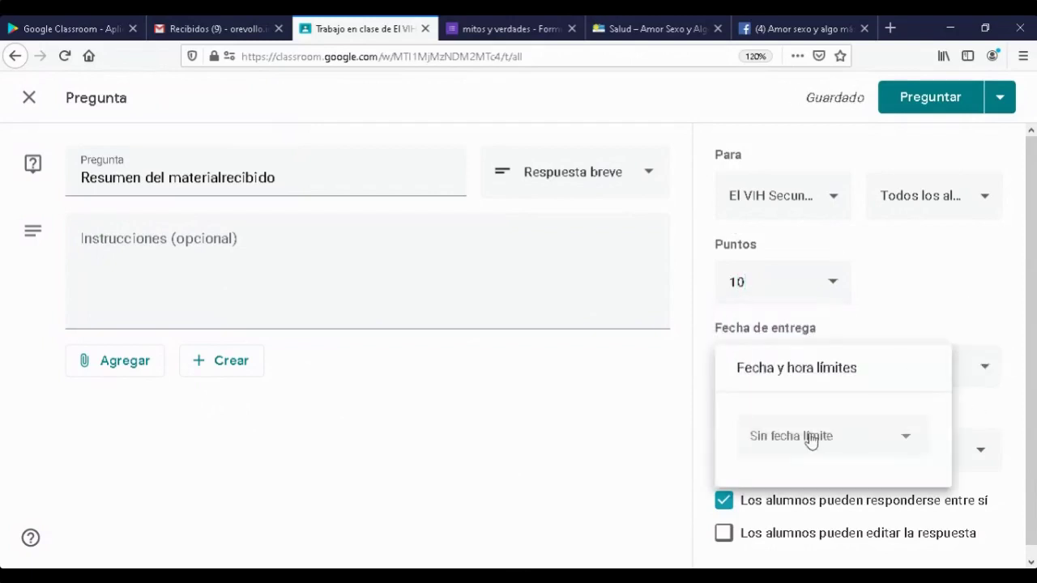
left_click(823, 440)
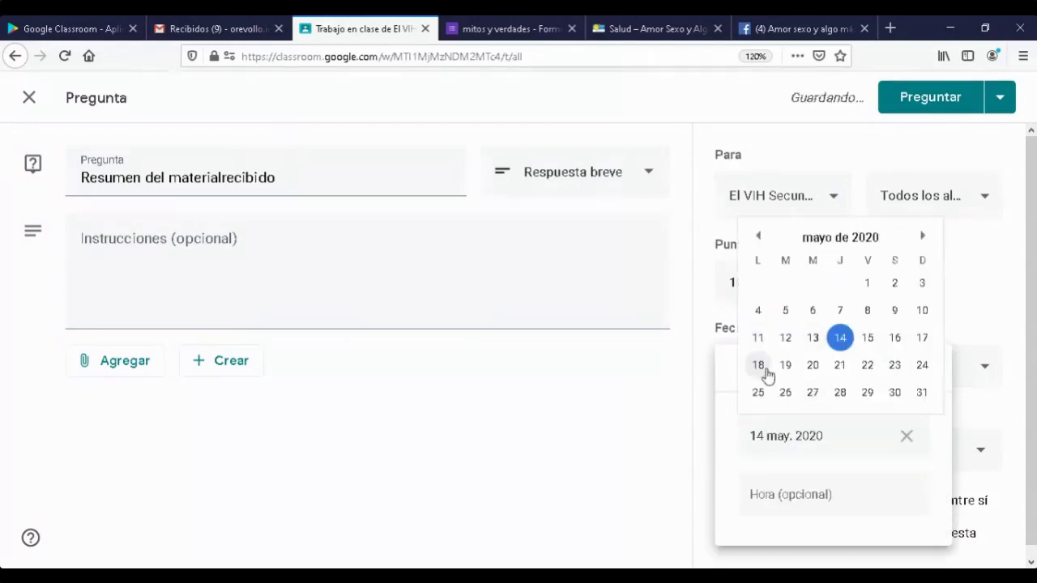
left_click(796, 368)
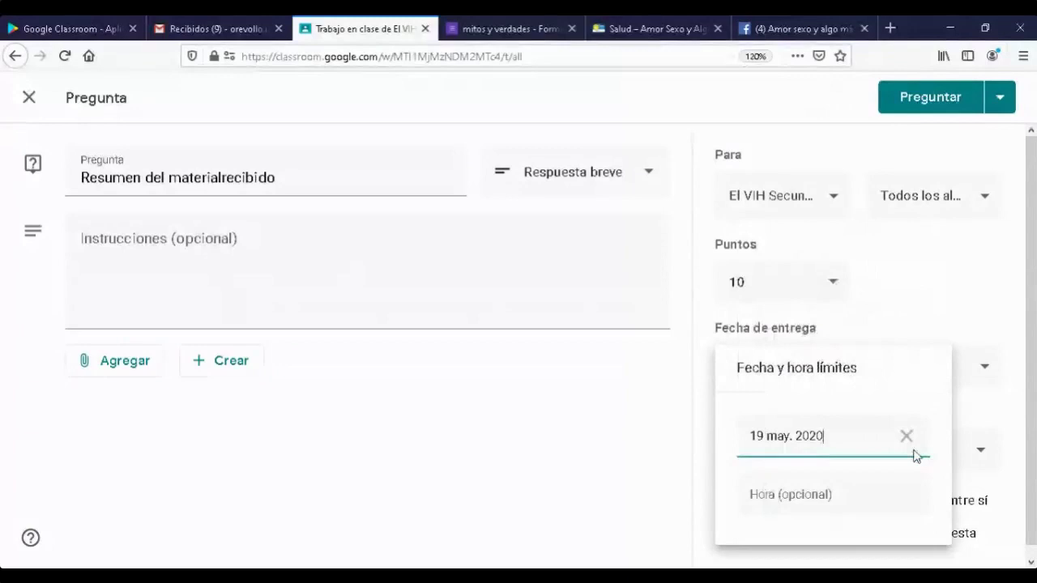
left_click(1011, 495)
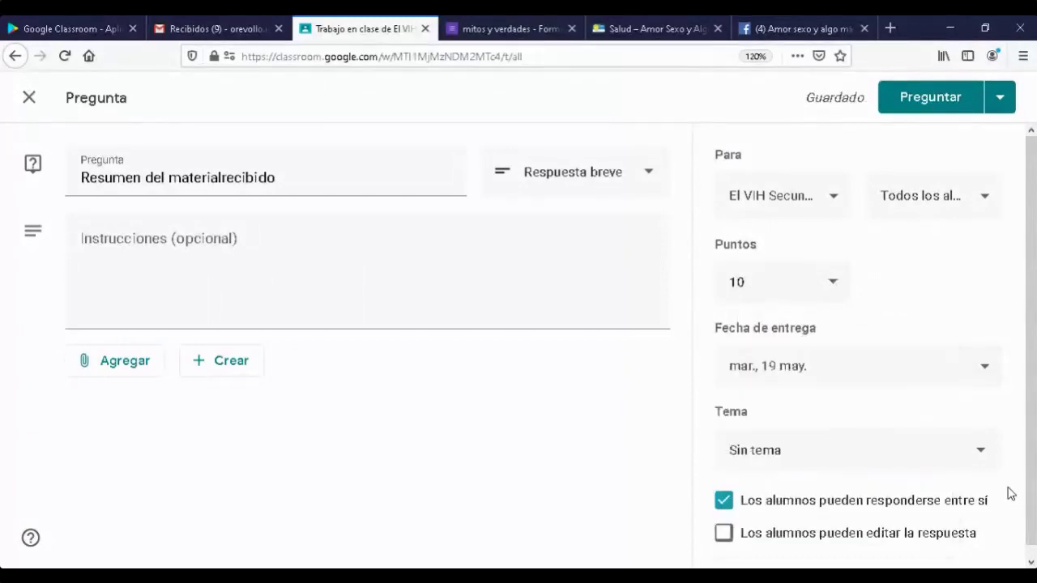
- File the question under topic VIH, turn off student replies to each other, and publish it
left_click(981, 454)
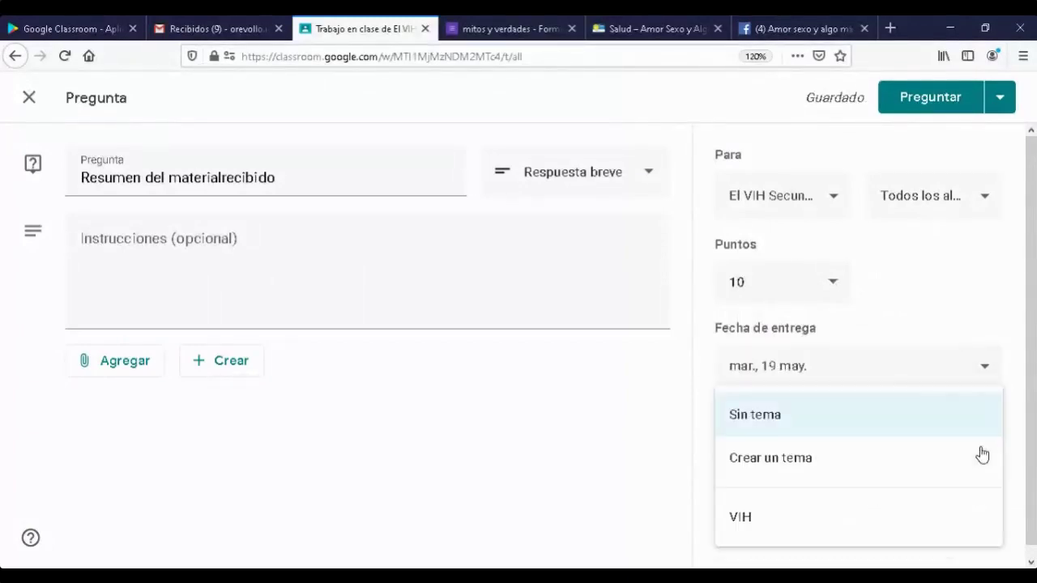
left_click(741, 518)
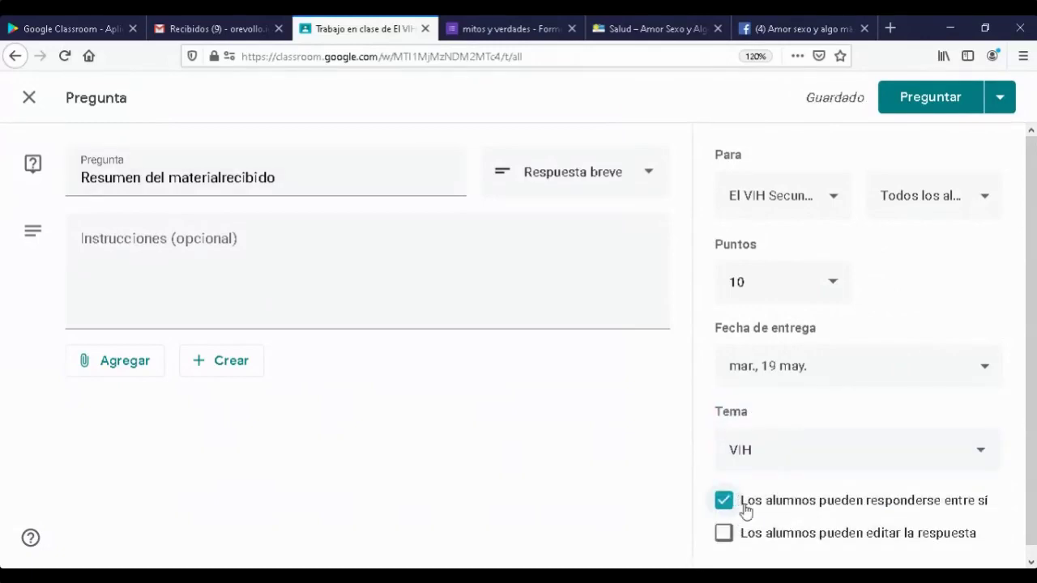
scroll(834, 504, "down", 1)
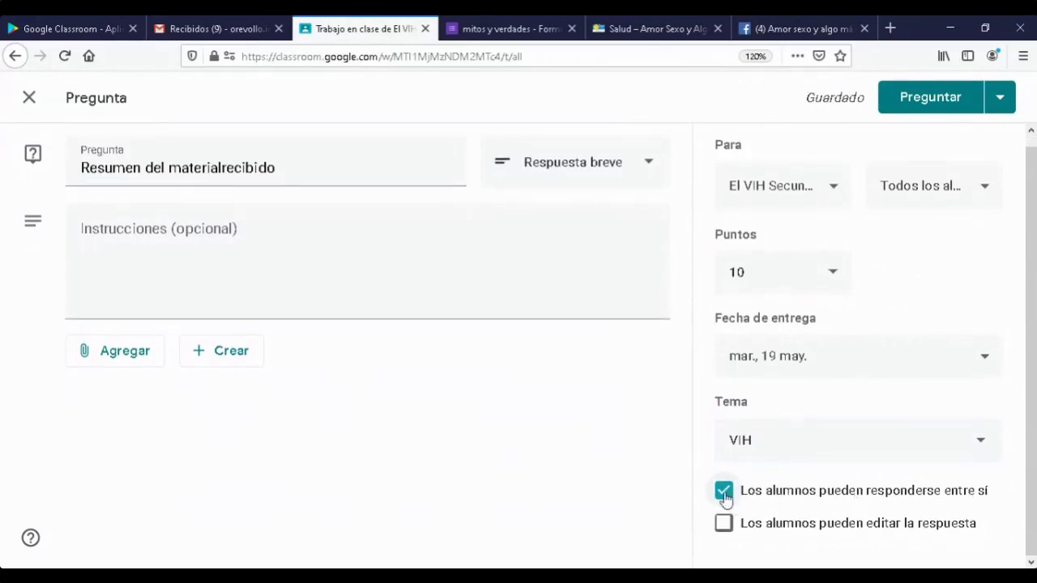
left_click(724, 494)
left_click(725, 490)
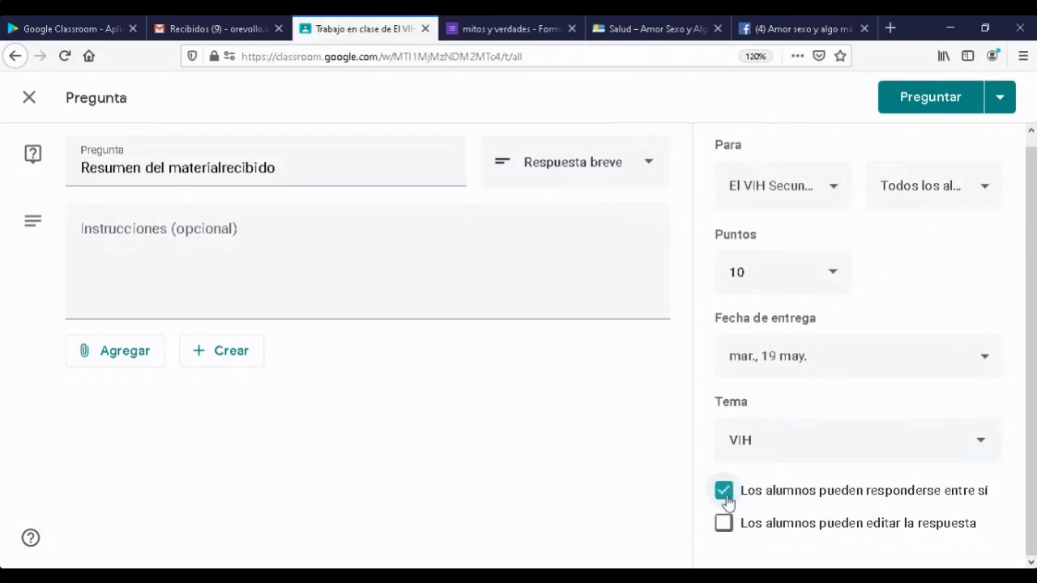
left_click(723, 491)
left_click(953, 98)
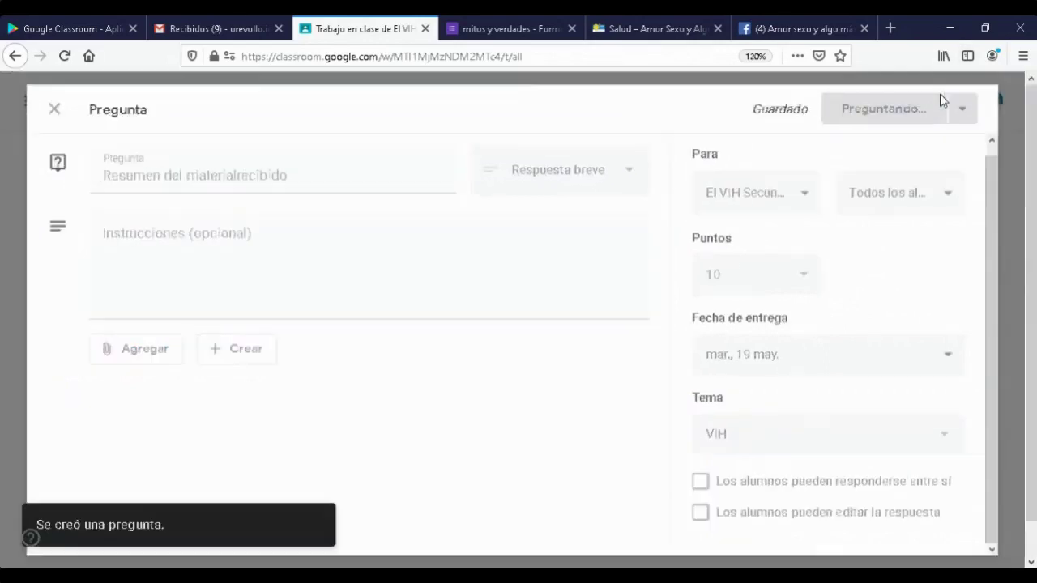
- Scroll the Trabajo en clase list to confirm 'Resumen del materialrecibido' heads the VIH topic
scroll(574, 398, "down", 1)
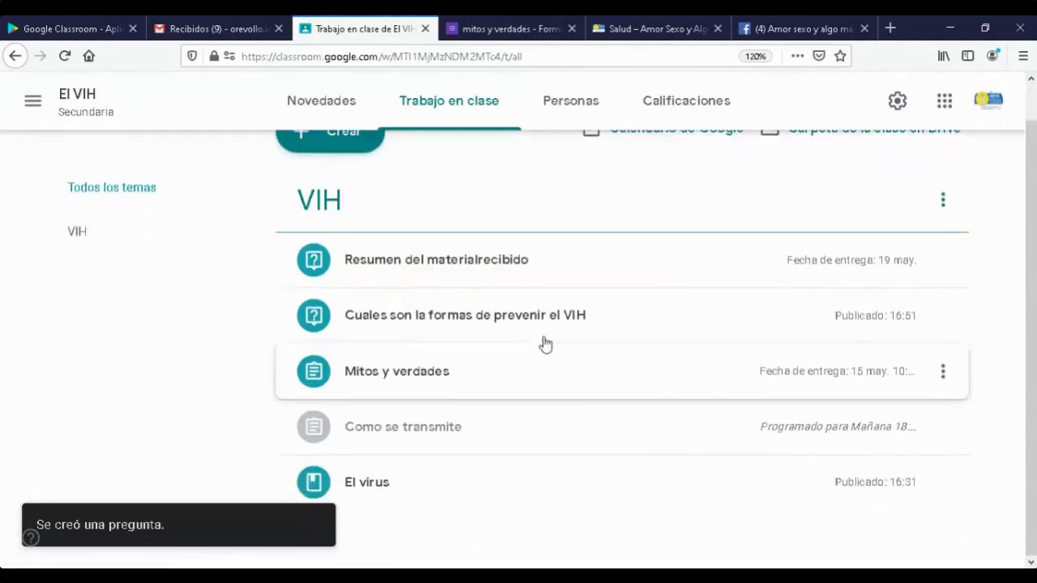
scroll(514, 313, "up", 1)
scroll(395, 381, "down", 1)
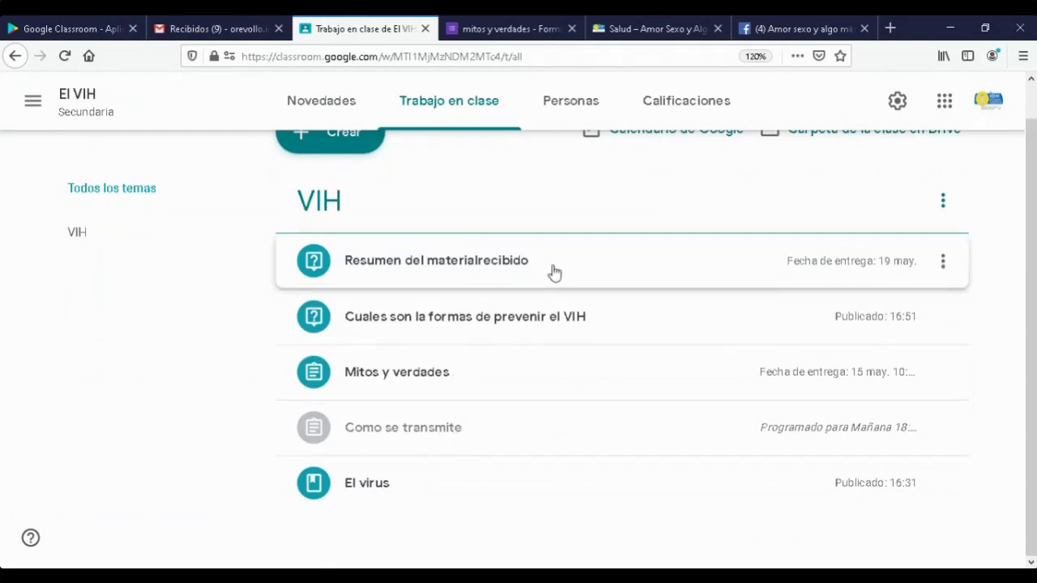
scroll(551, 273, "up", 1)
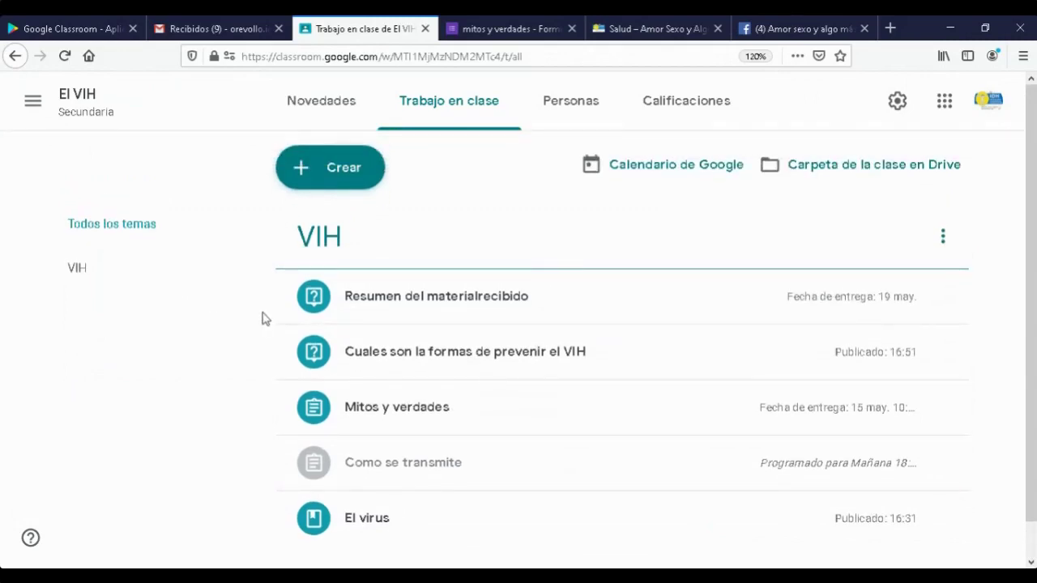
- Look over the El VIH class's Personas list of teachers and students
left_click(563, 106)
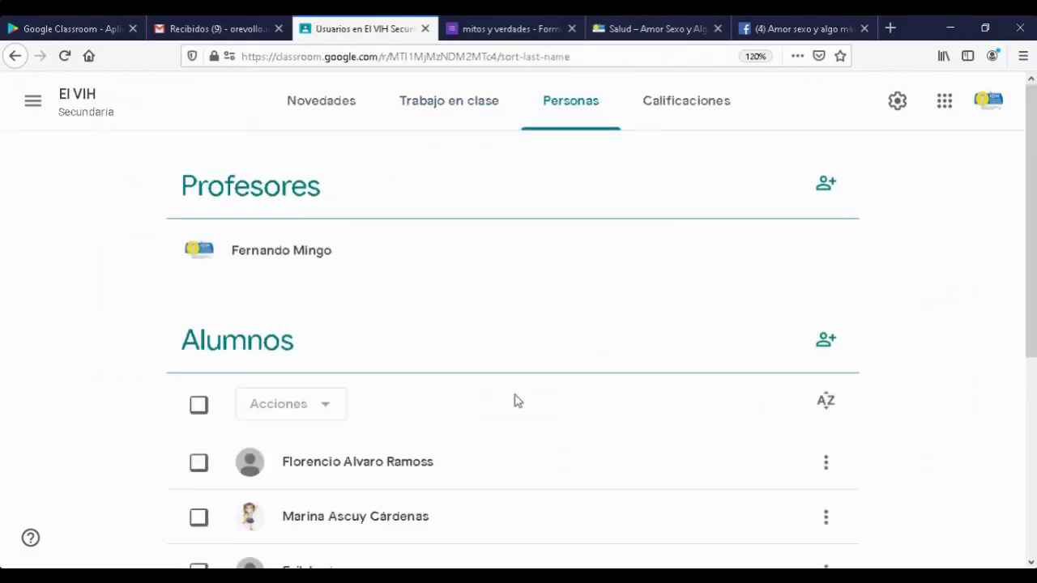
scroll(516, 402, "down", 4)
scroll(520, 413, "up", 4)
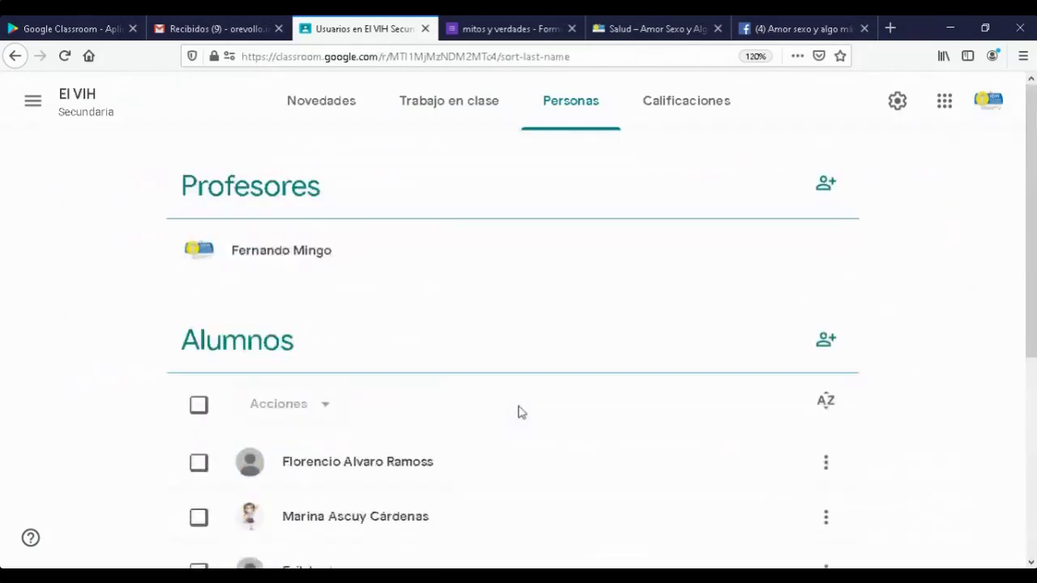
scroll(669, 346, "down", 4)
scroll(648, 398, "up", 4)
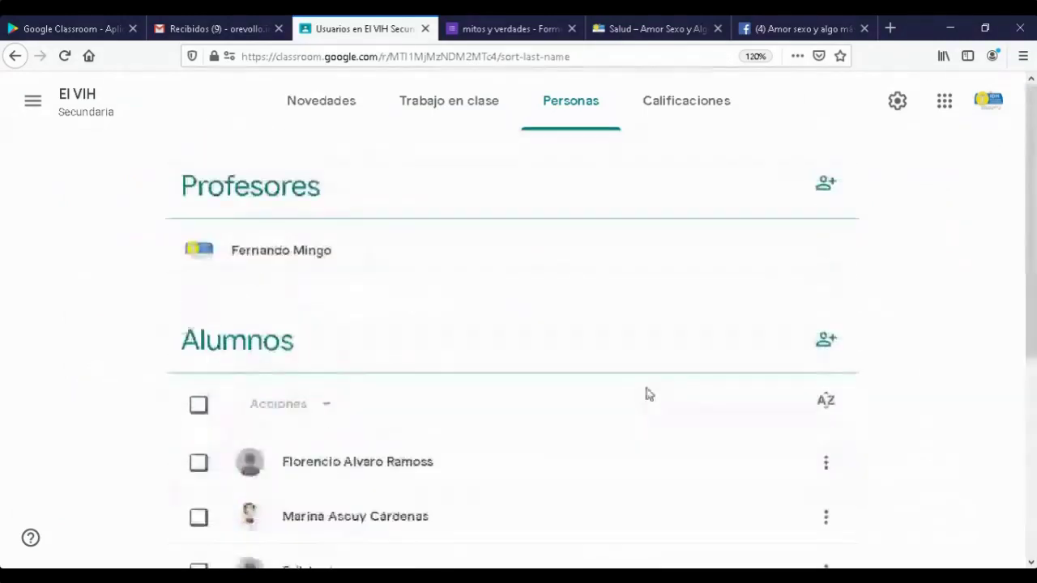
- Review the gradebook columns Resumen (10), Cuales son la (5), Mitos y verdades (15), then show all classes
left_click(697, 107)
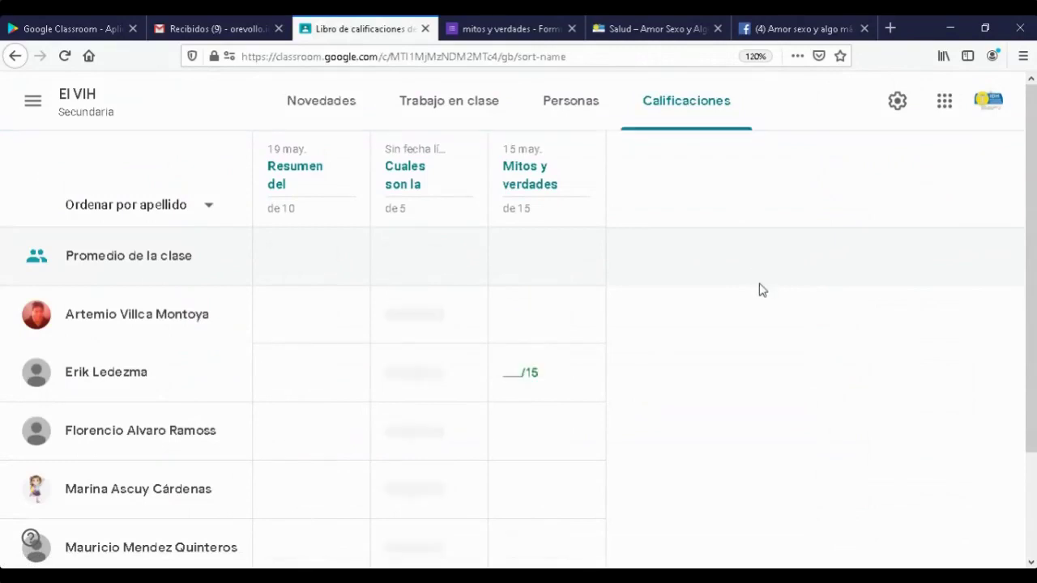
scroll(759, 289, "down", 2)
scroll(762, 279, "up", 2)
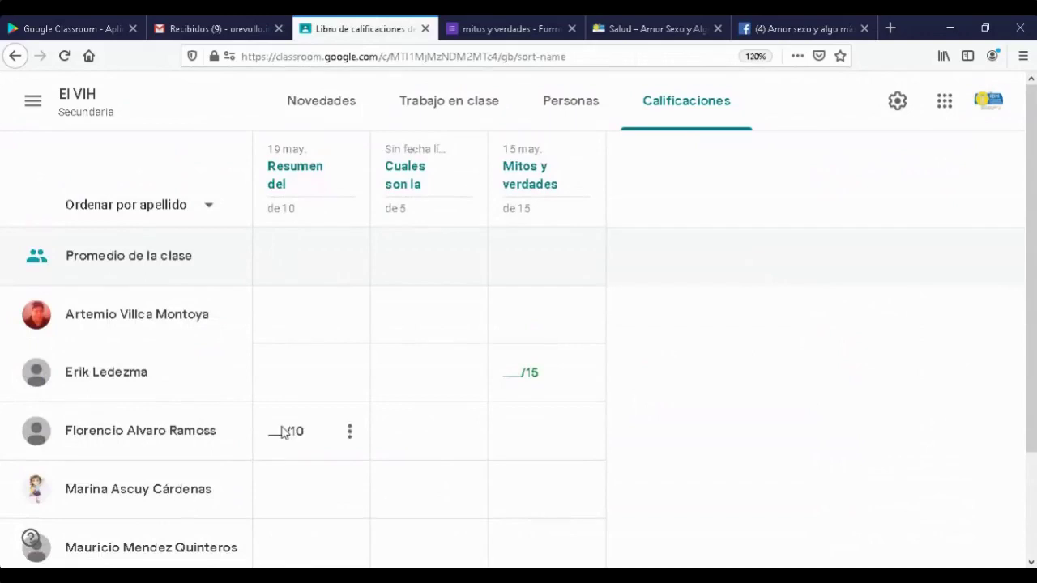
scroll(290, 370, "down", 3)
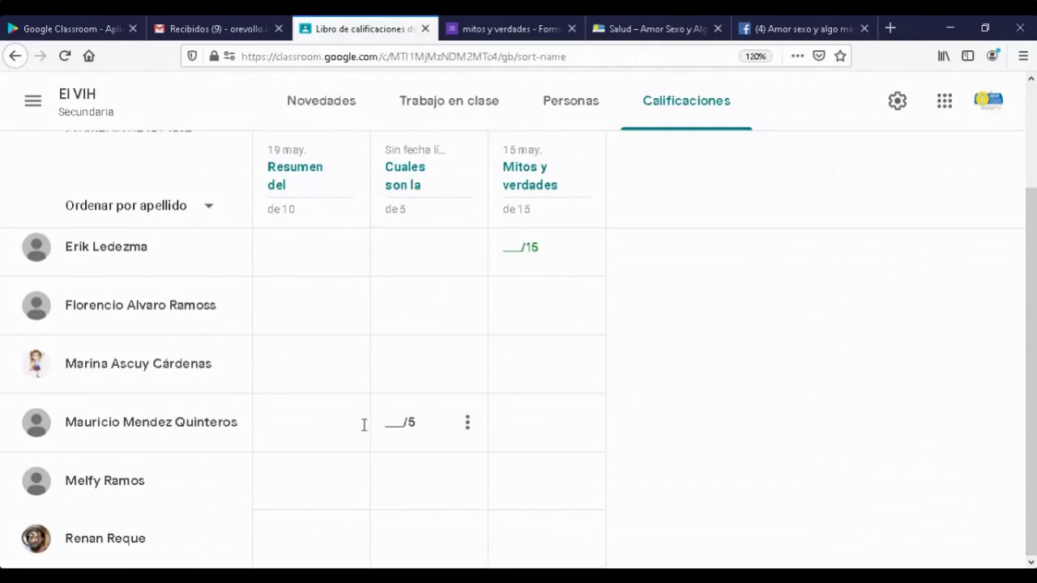
scroll(703, 385, "up", 2)
scroll(700, 384, "up", 2)
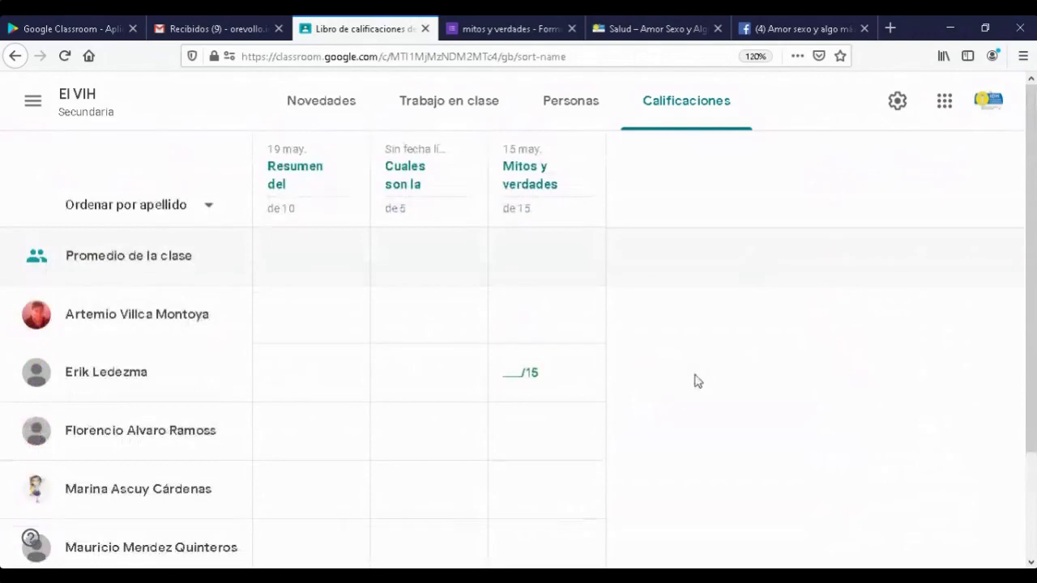
left_click(33, 101)
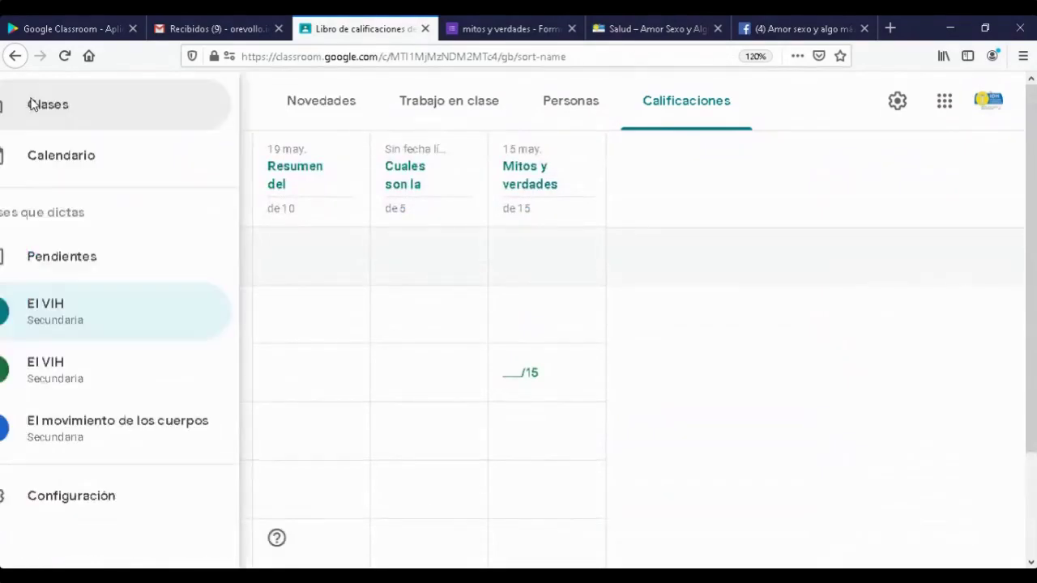
- Switch to El movimiento de los cuerpos and look over its gradebook
left_click(129, 428)
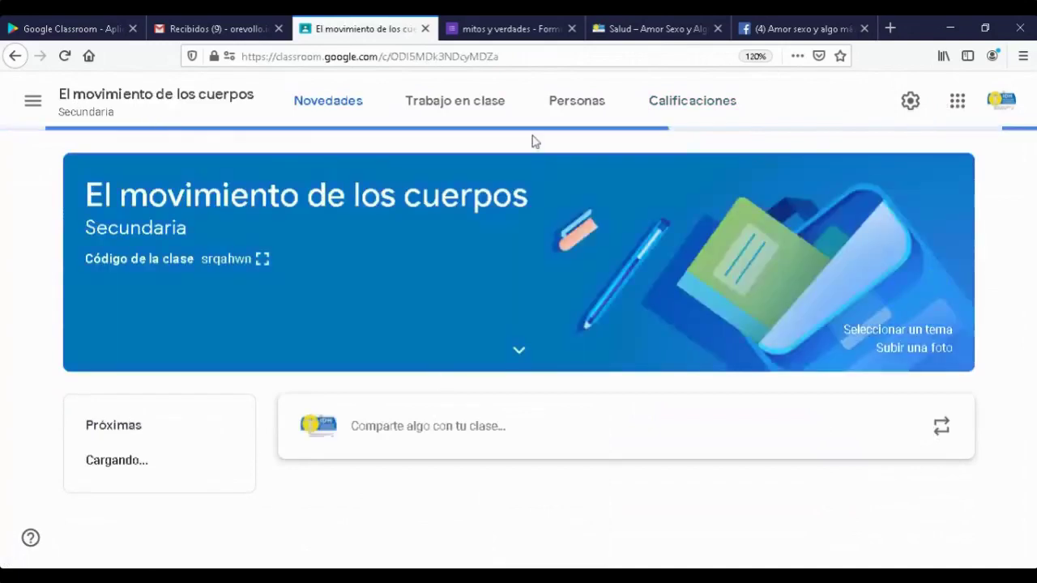
left_click(702, 106)
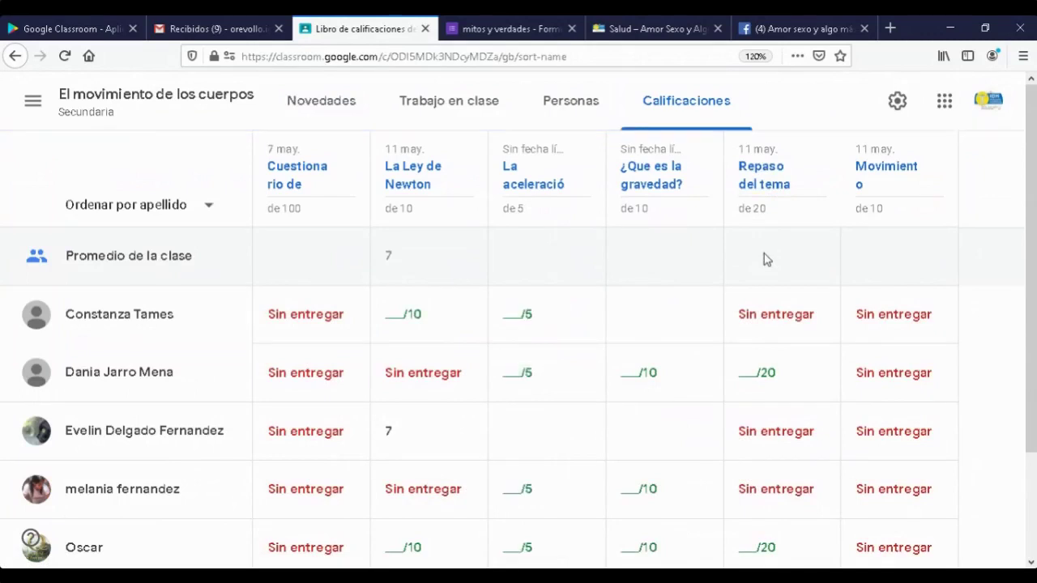
scroll(768, 261, "down", 2)
scroll(766, 250, "up", 2)
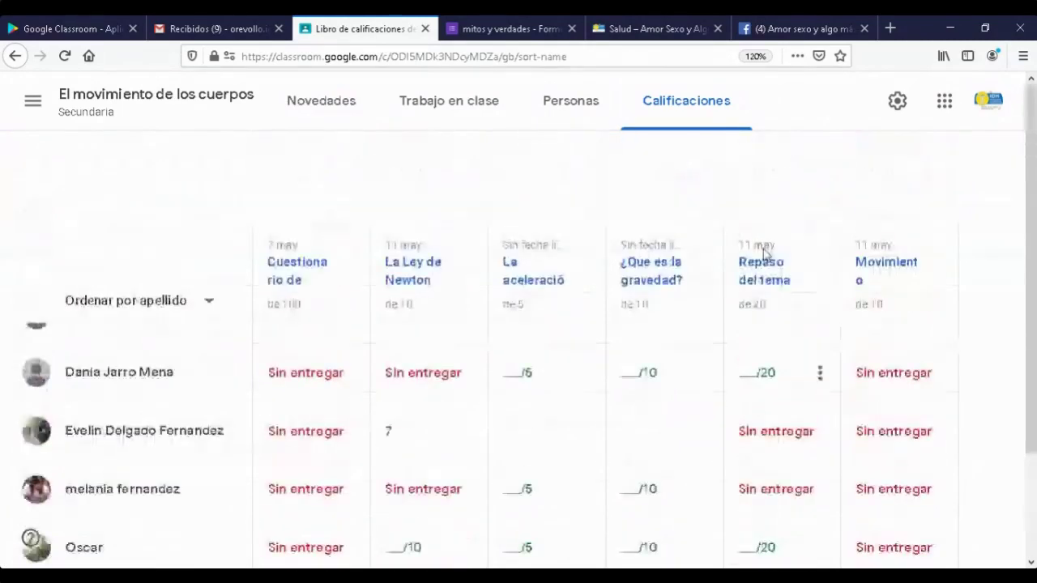
scroll(718, 271, "down", 3)
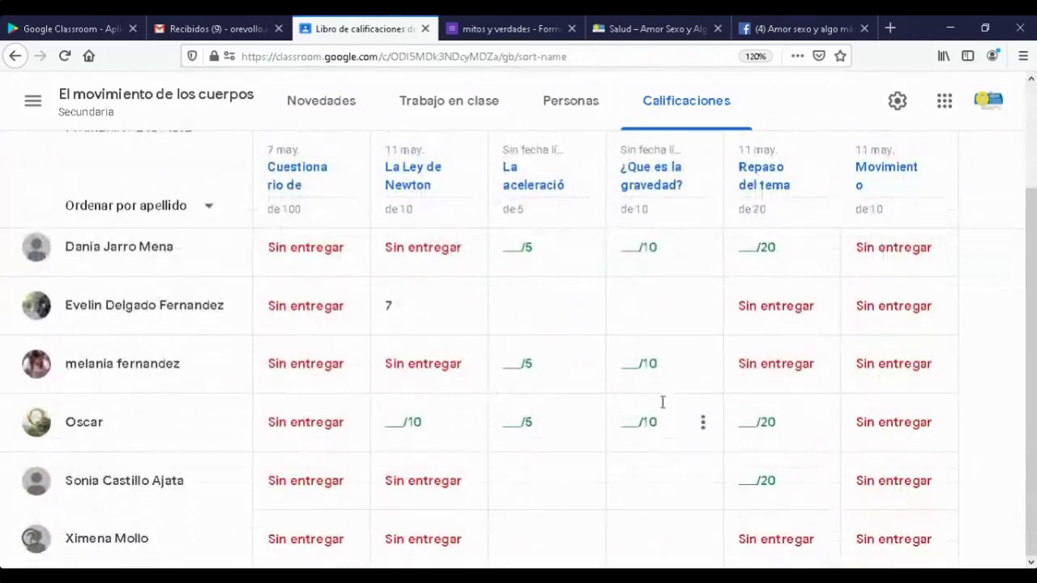
scroll(621, 392, "up", 3)
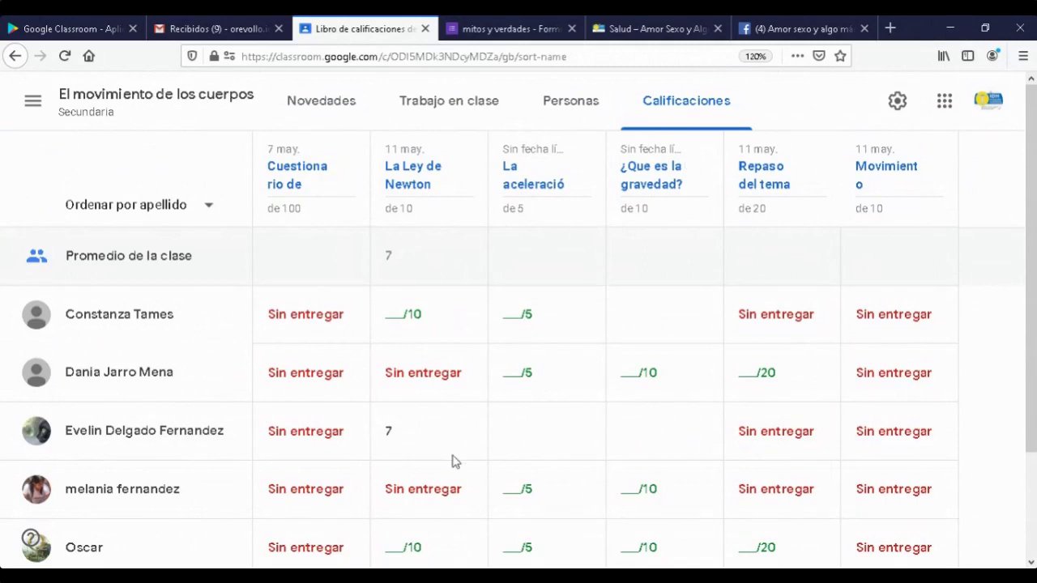
- Browse its classwork topics Vectores and 1) Movimiento rectilíneo, then show the class list again
left_click(463, 109)
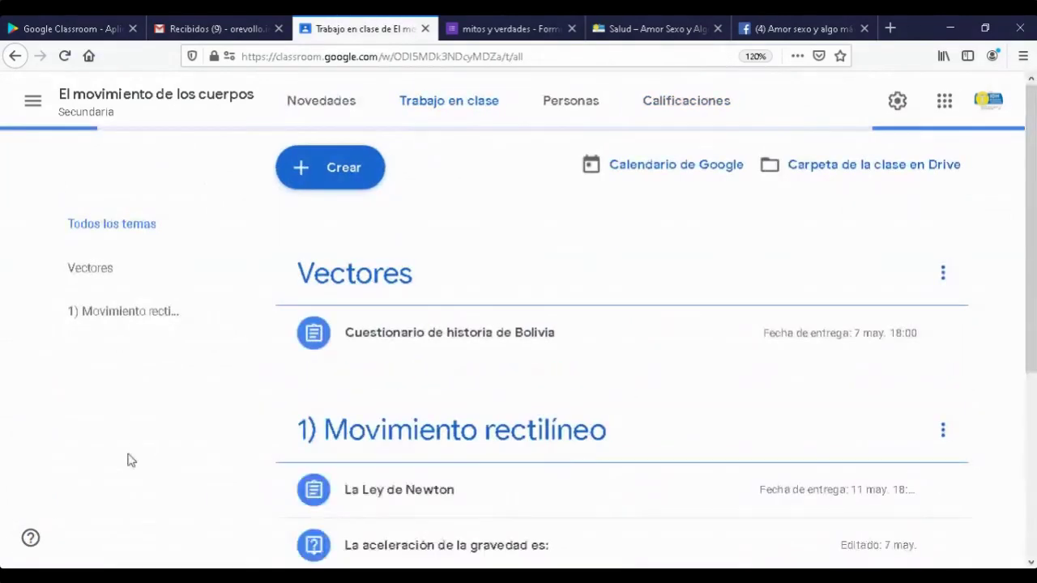
scroll(235, 356, "down", 5)
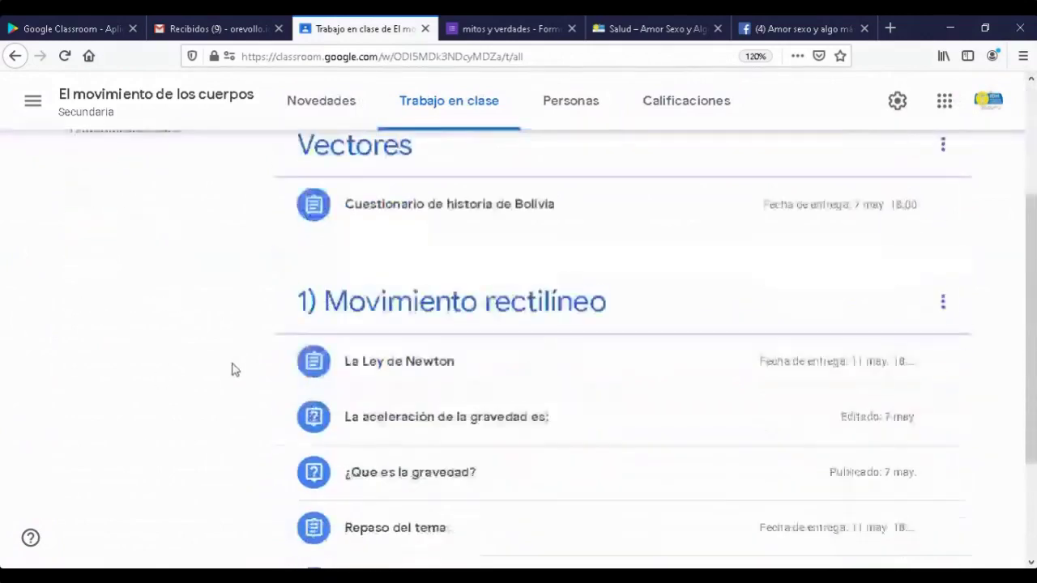
scroll(233, 372, "up", 5)
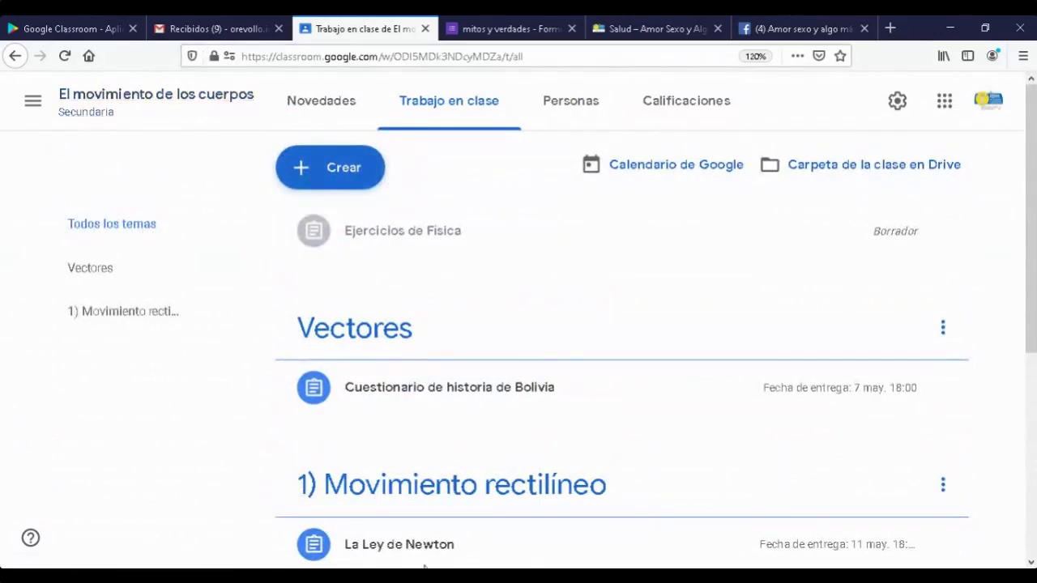
left_click(1022, 56)
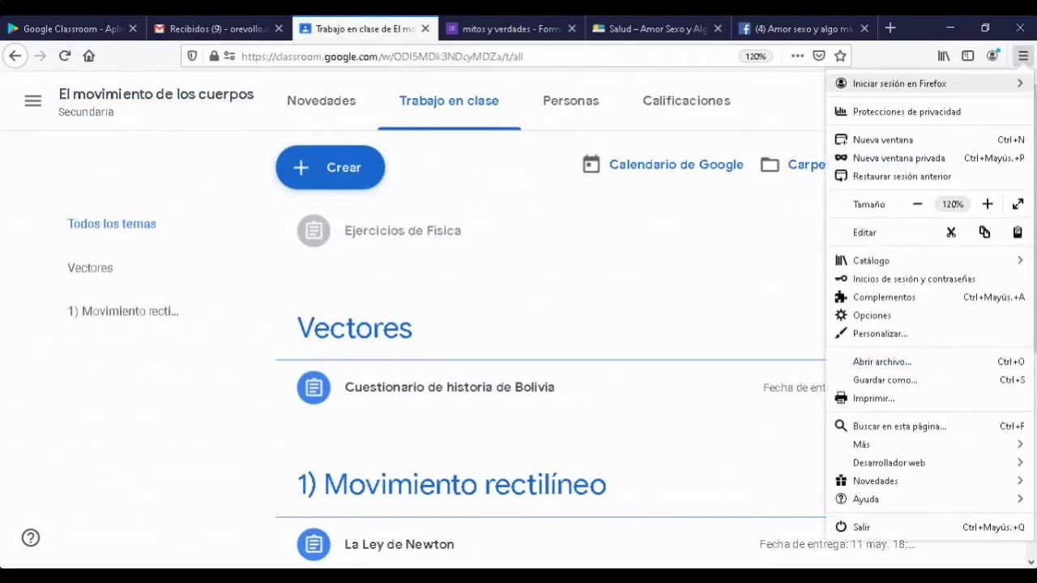
left_click(33, 101)
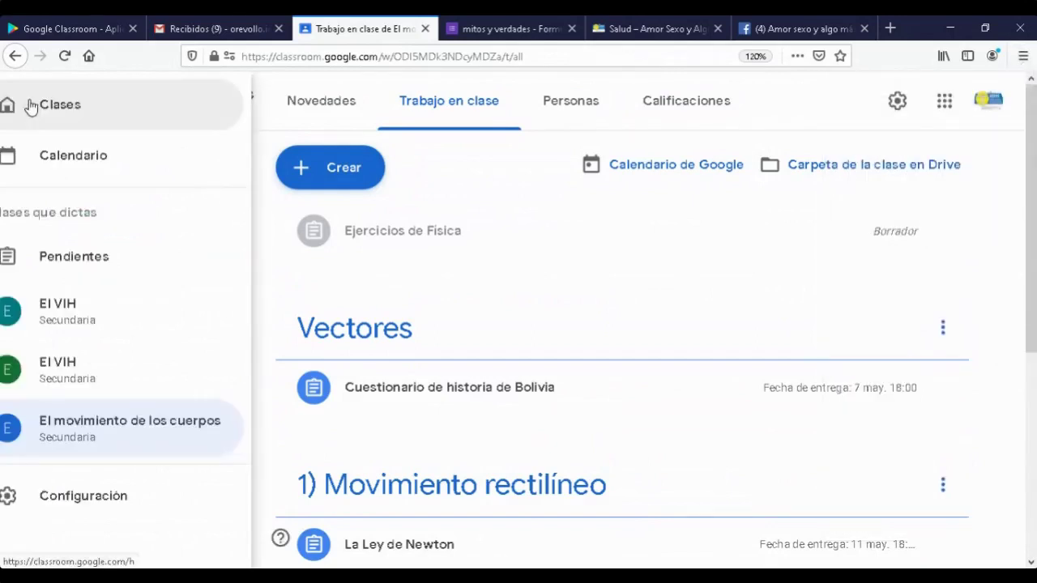
- Return to the El VIH class stream and scroll through it
left_click(78, 307)
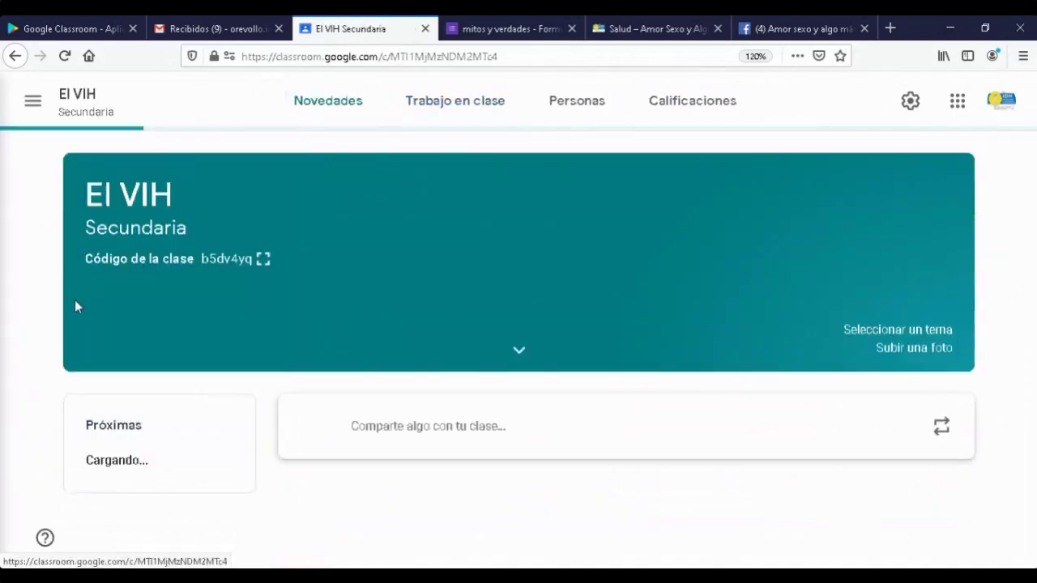
scroll(642, 463, "down", 1)
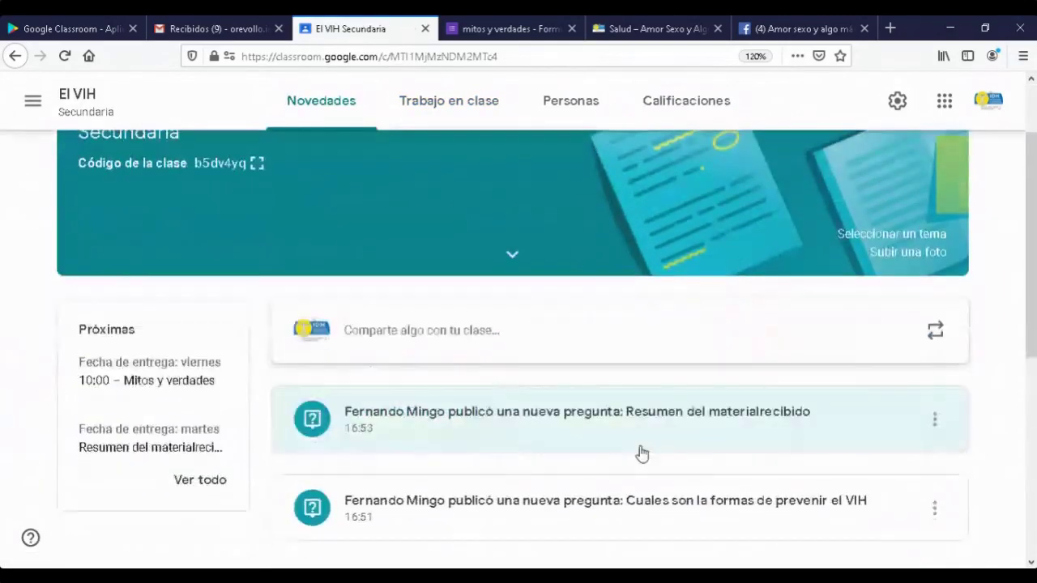
scroll(641, 453, "down", 4)
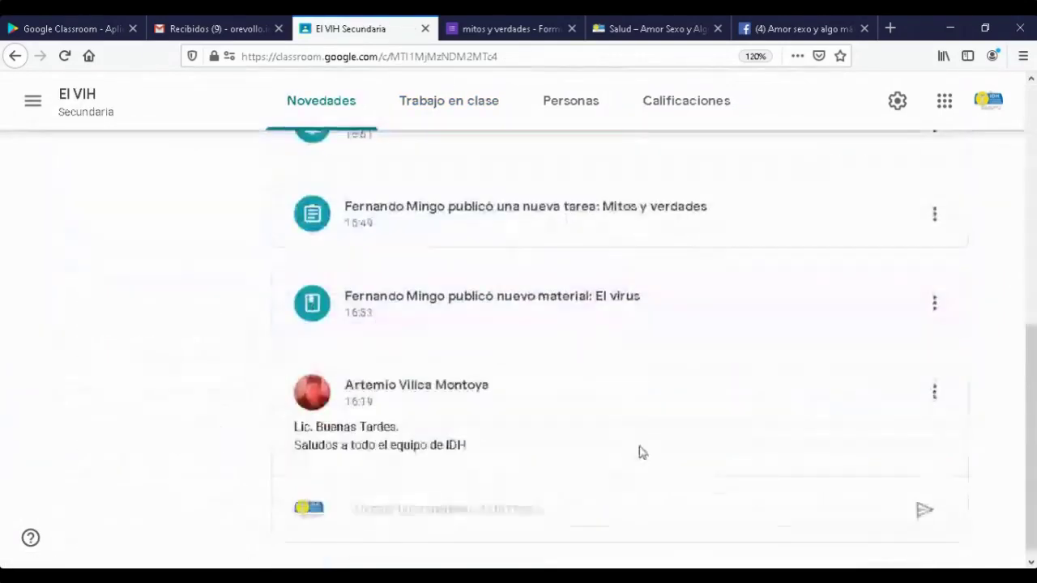
scroll(641, 454, "up", 5)
scroll(641, 454, "down", 2)
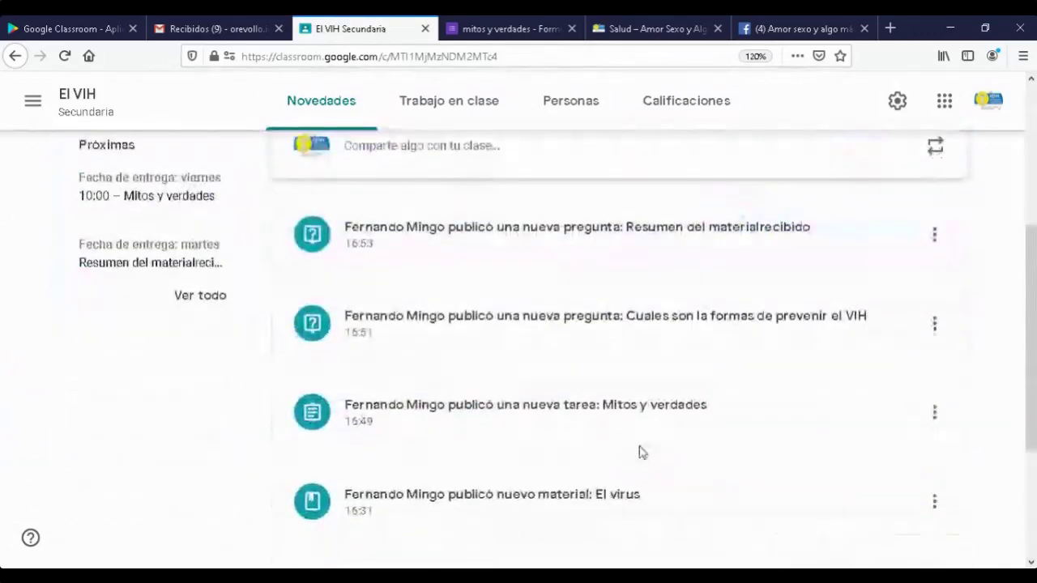
scroll(640, 452, "up", 4)
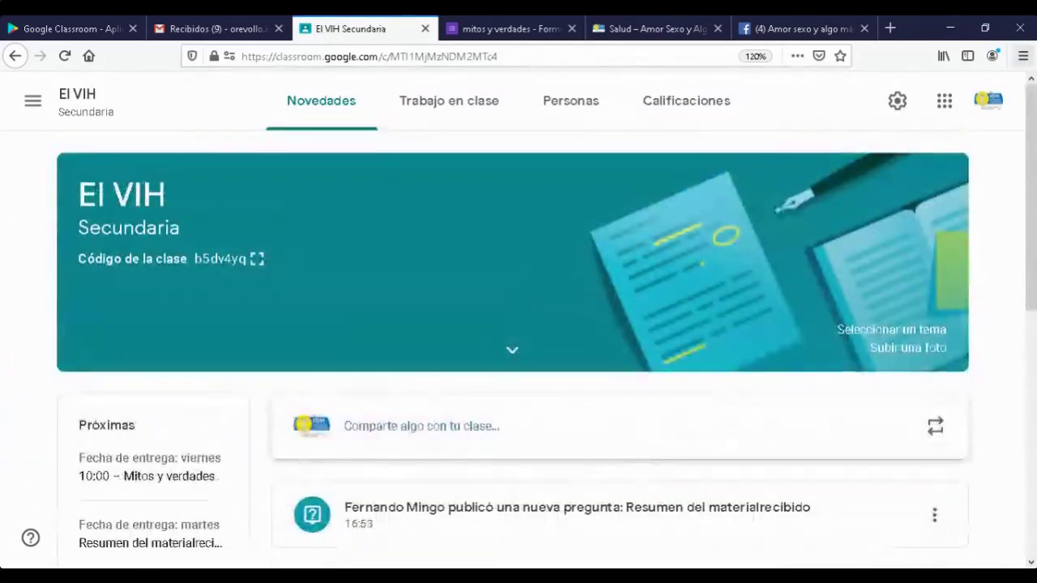
left_click(1023, 56)
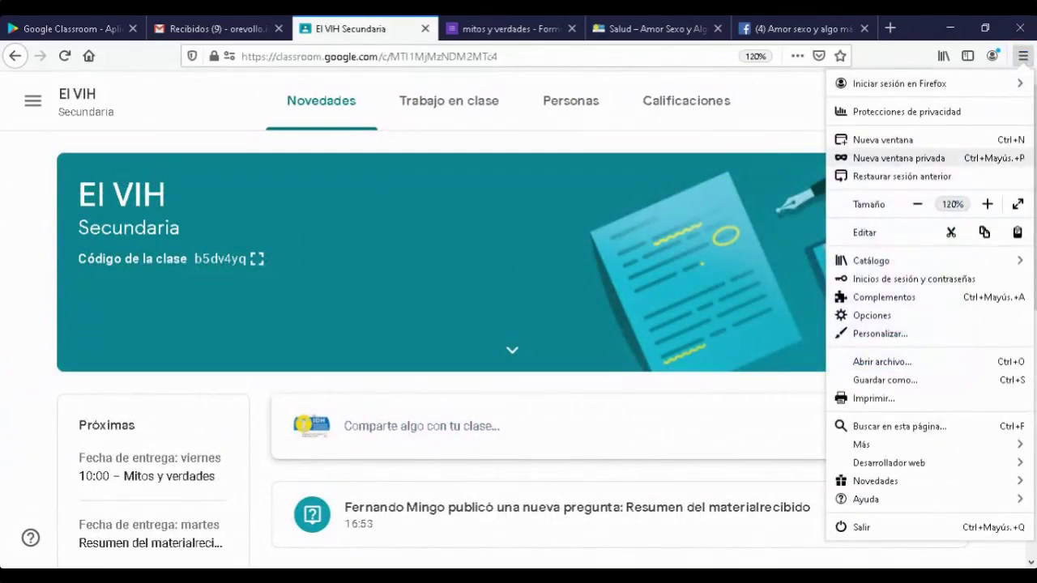
left_click(257, 259)
- Show the El VIH class code enlarged, select it, dismiss it, and open Firefox's main menu
left_click(257, 260)
left_click_drag(730, 334, 293, 284)
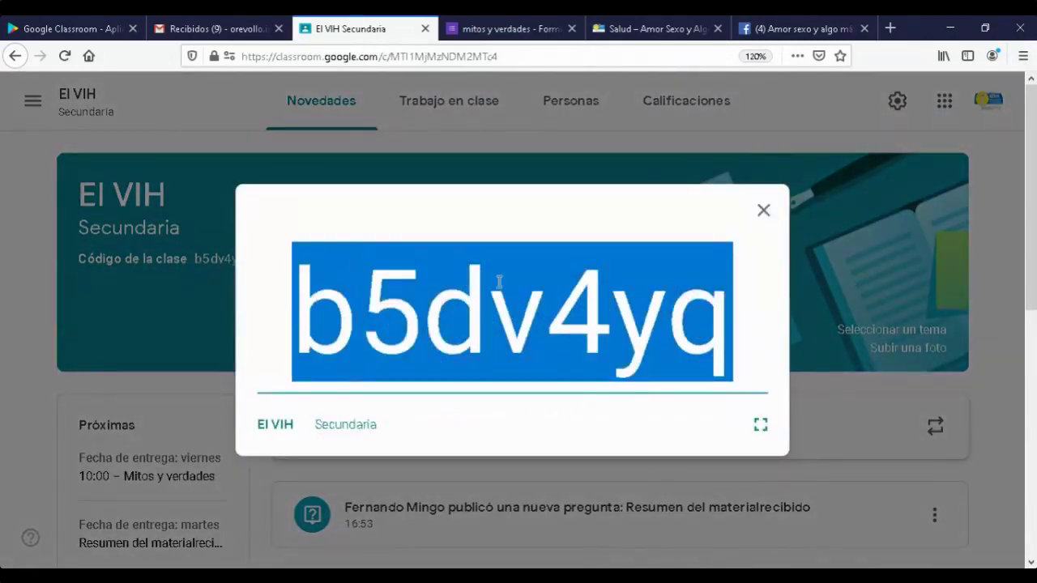
left_click(764, 212)
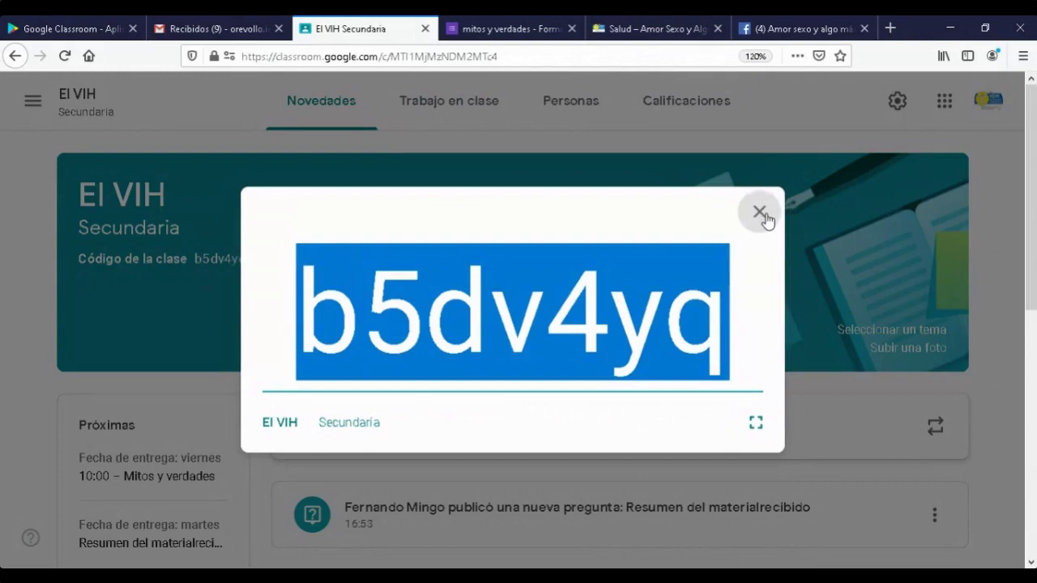
left_click(1023, 56)
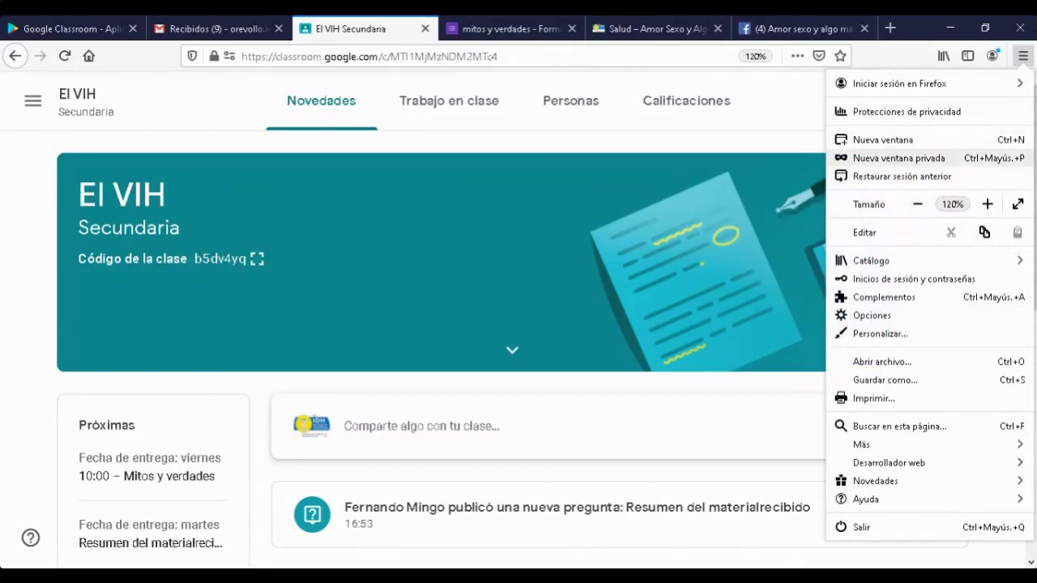
- In a new private window, load classroom.google.com and choose Sign in for Google Classroom
left_click(891, 158)
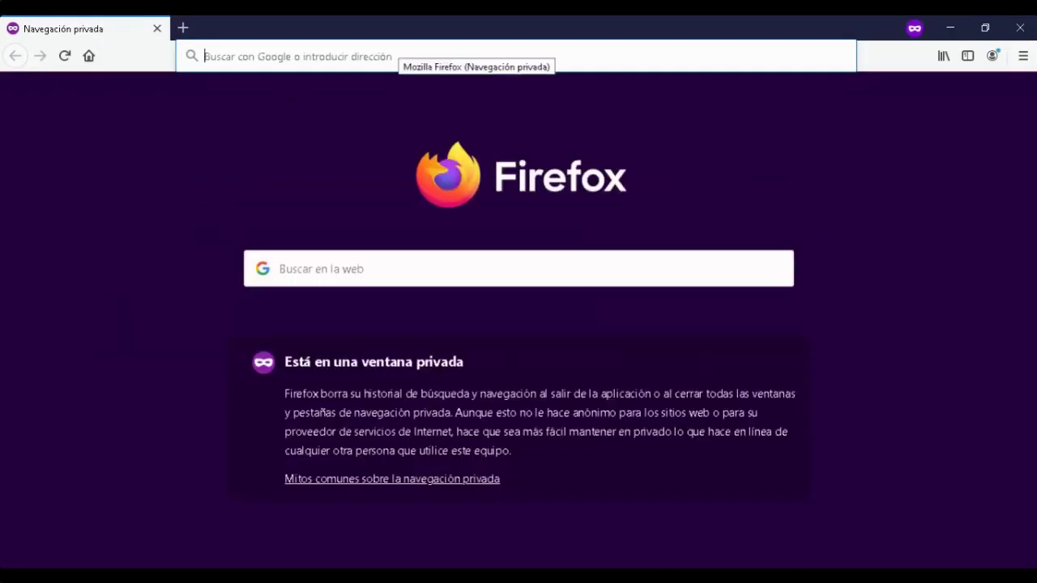
type("classroom.google.com/")
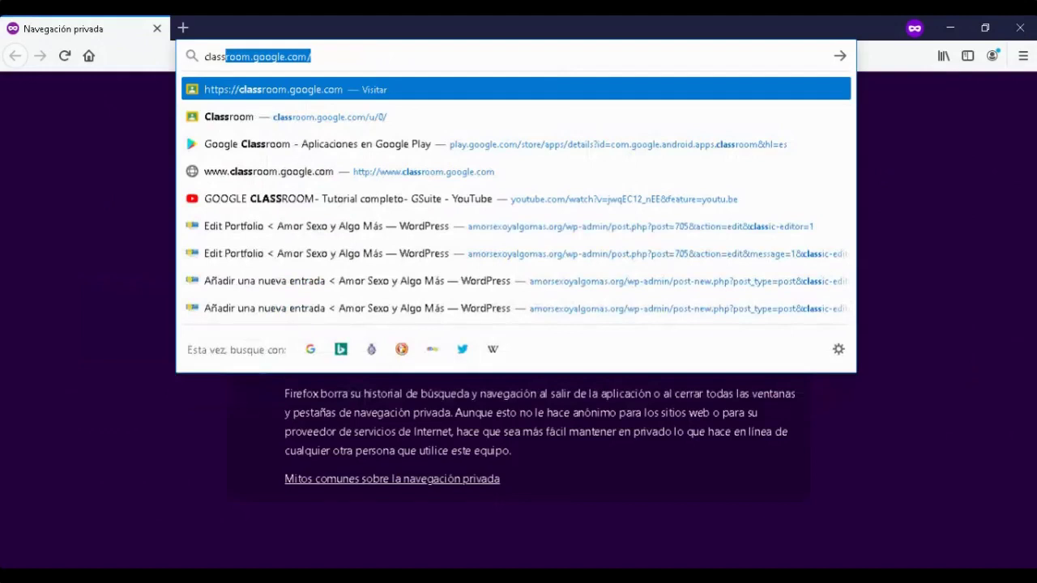
key("End")
key("BackSpace")
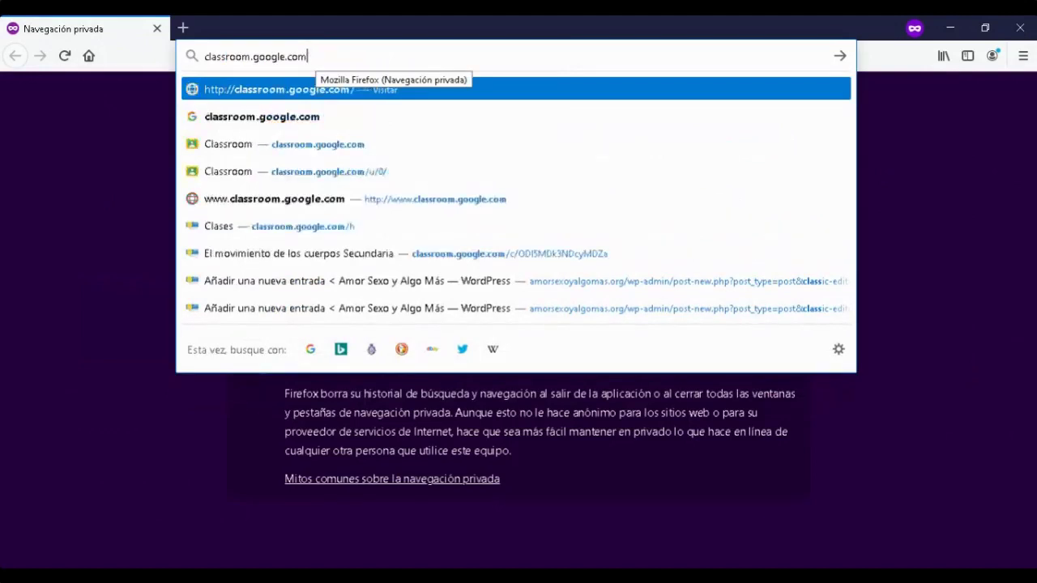
key("Return")
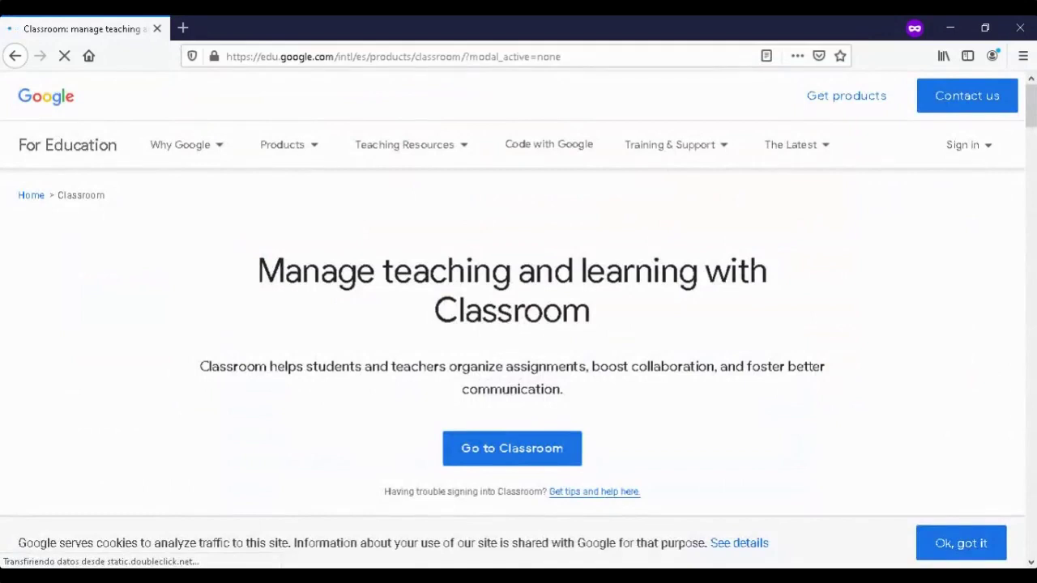
left_click(964, 144)
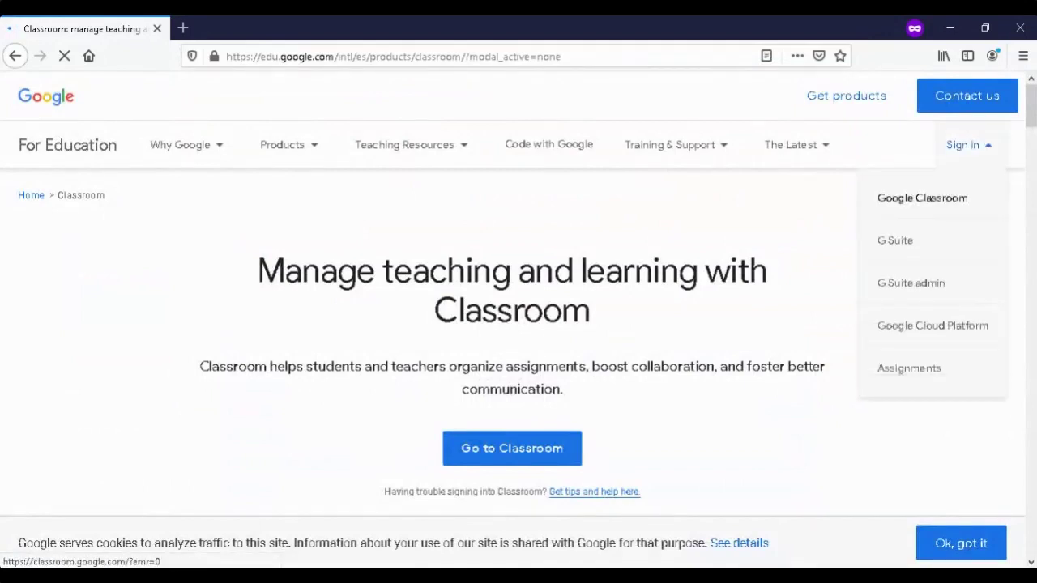
left_click(922, 197)
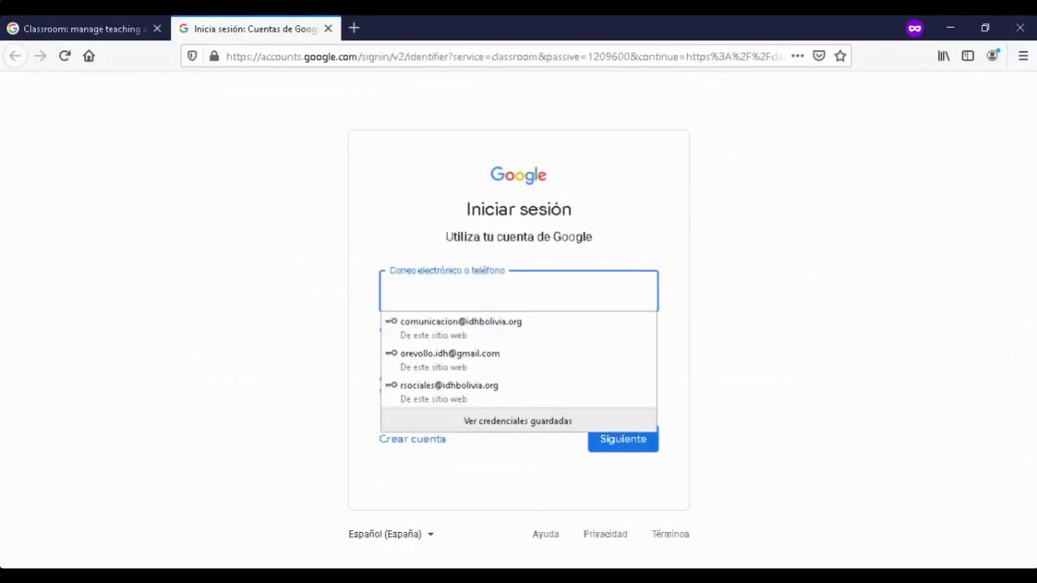
- Sign in with the student's account e-mail and password, re-entering the password after the error
key("Escape")
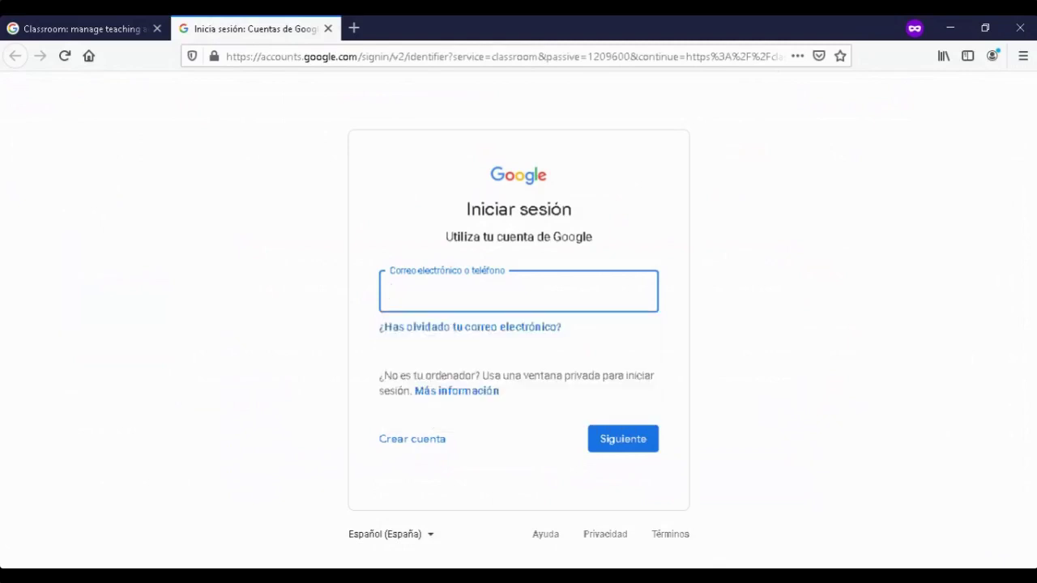
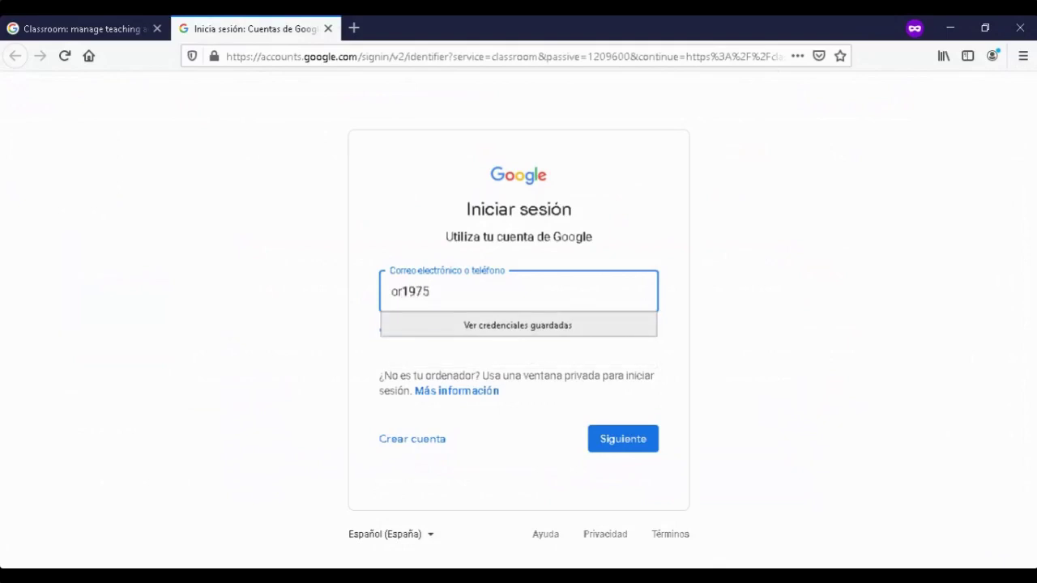
key("Escape")
key("Return")
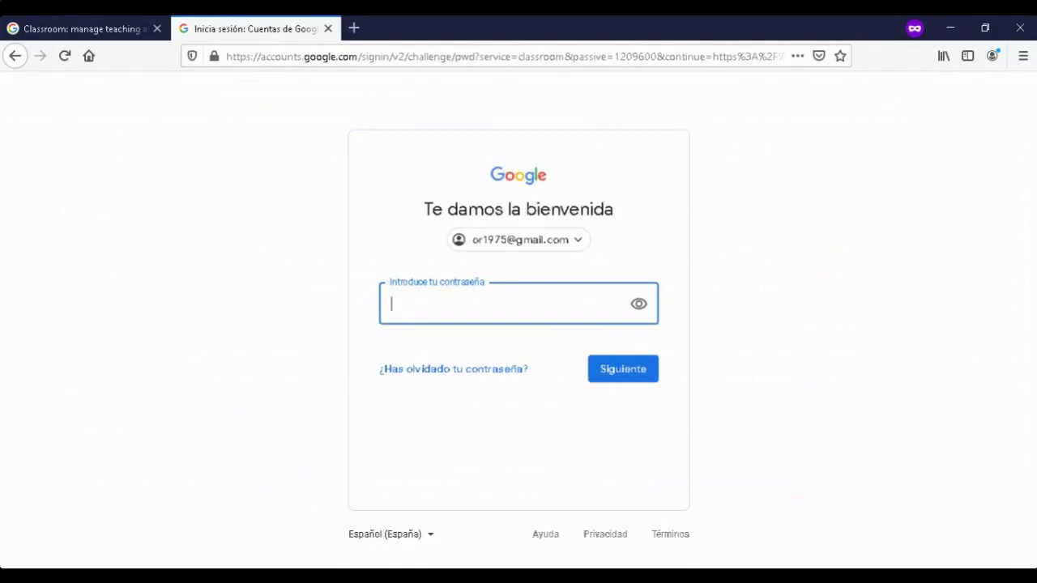
type("•••••••••••••••")
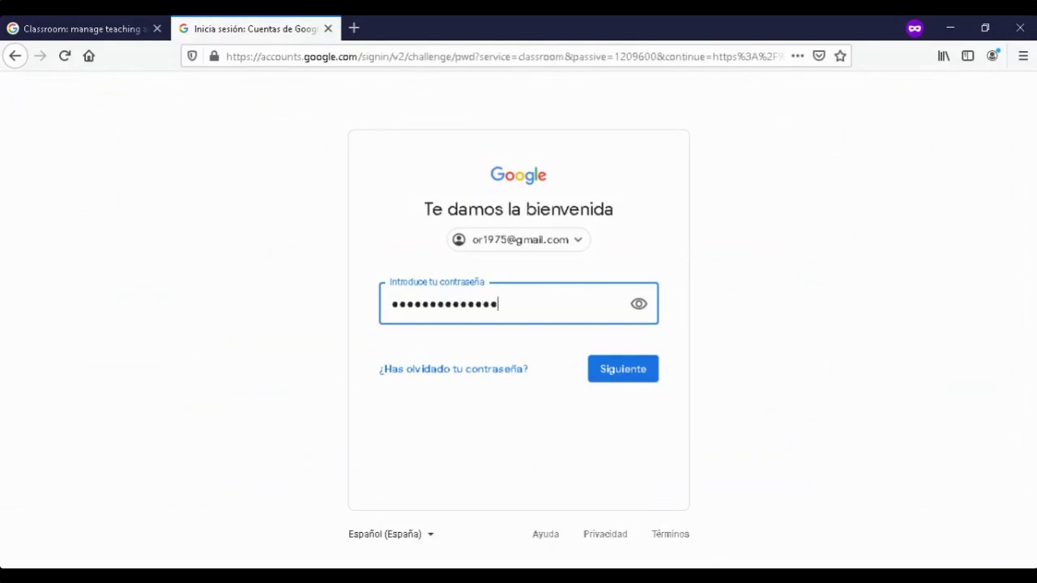
type("•")
key("Return")
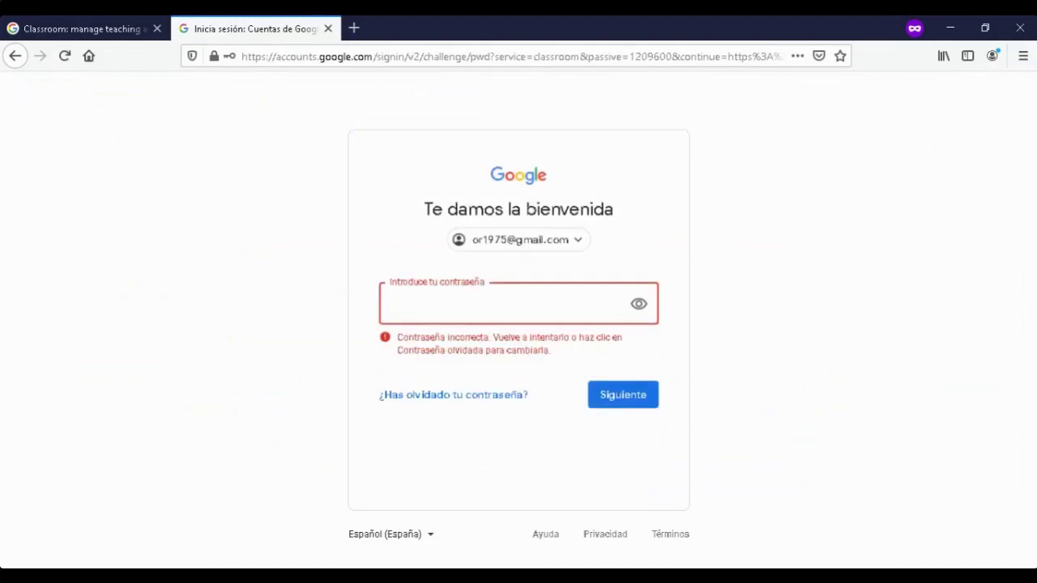
type("•••••••••••••")
key("Return")
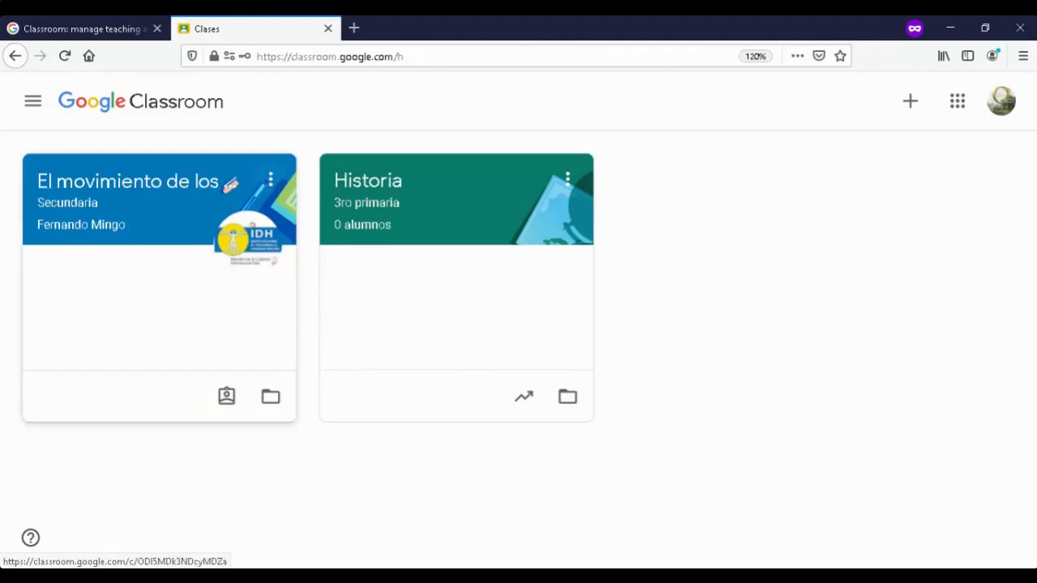
- From the + menu, choose Unirse a la clase to get the empty class-code form
right_click(272, 182)
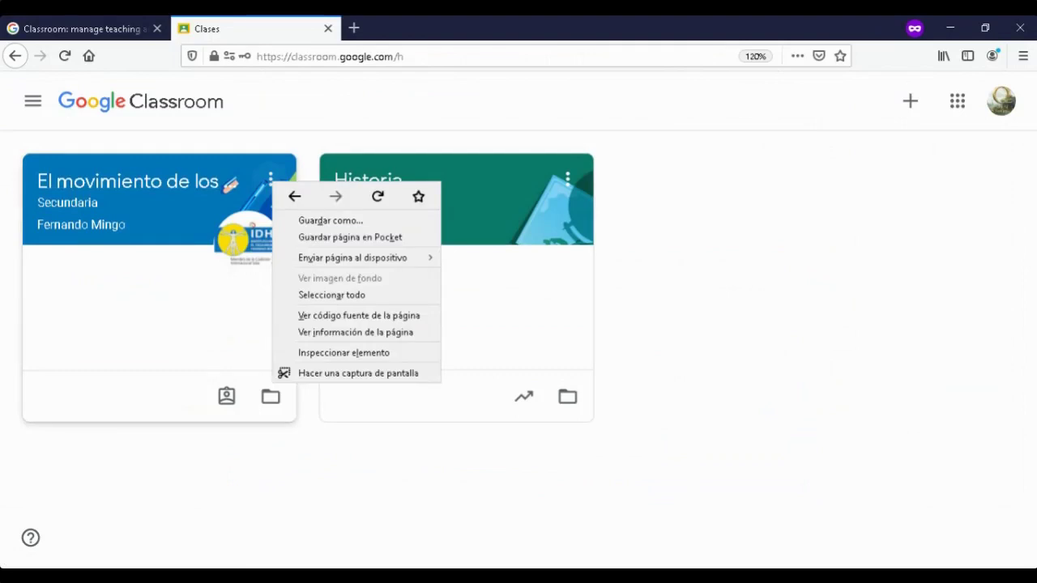
key("Escape")
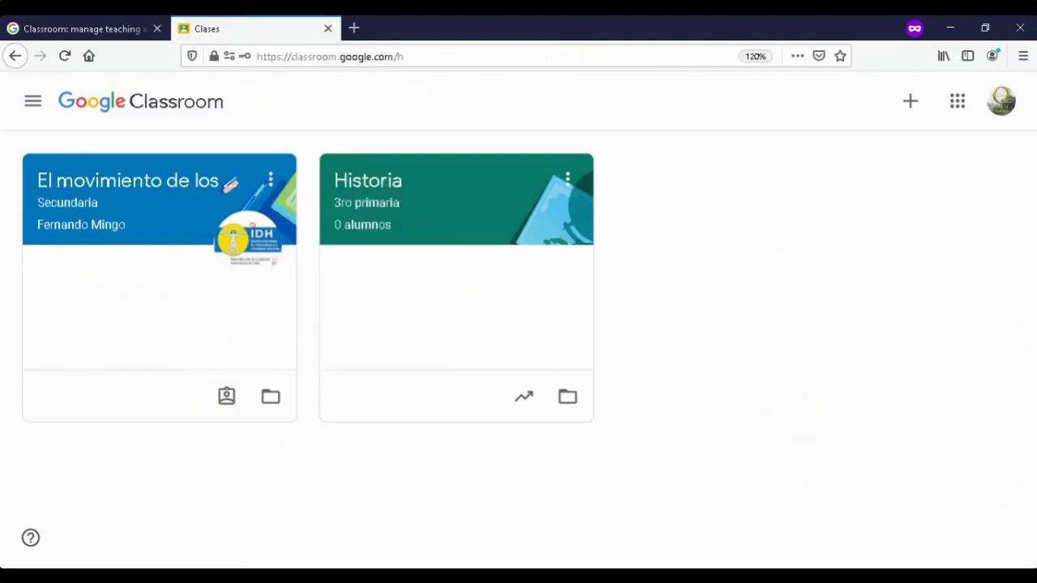
left_click(271, 180)
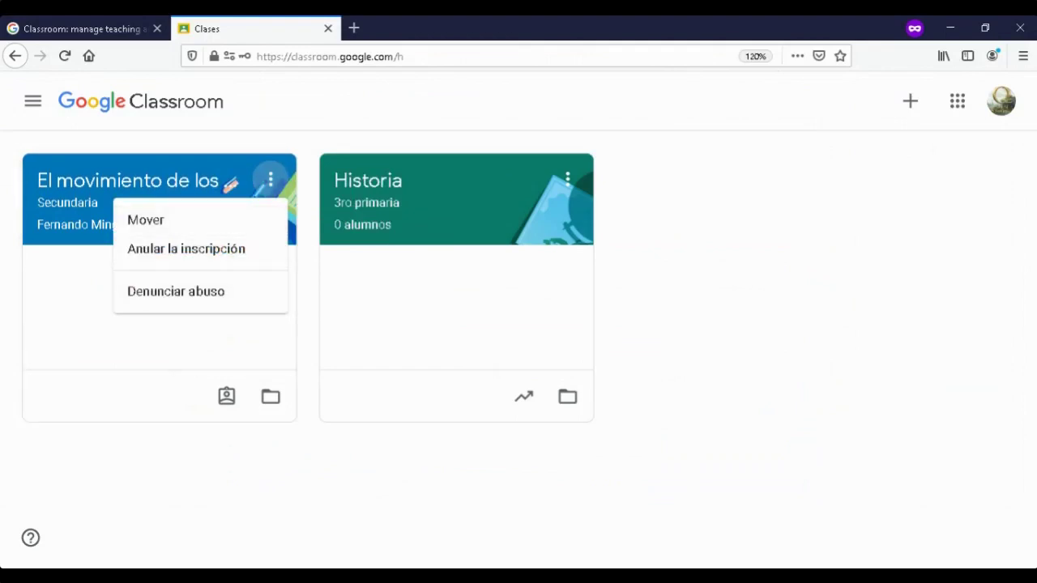
key("Return")
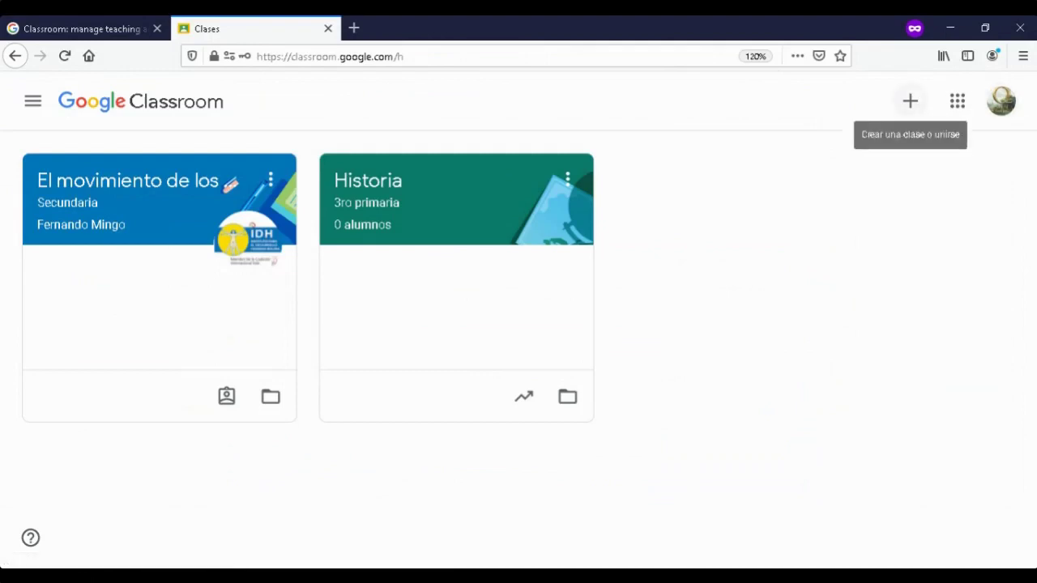
left_click(910, 101)
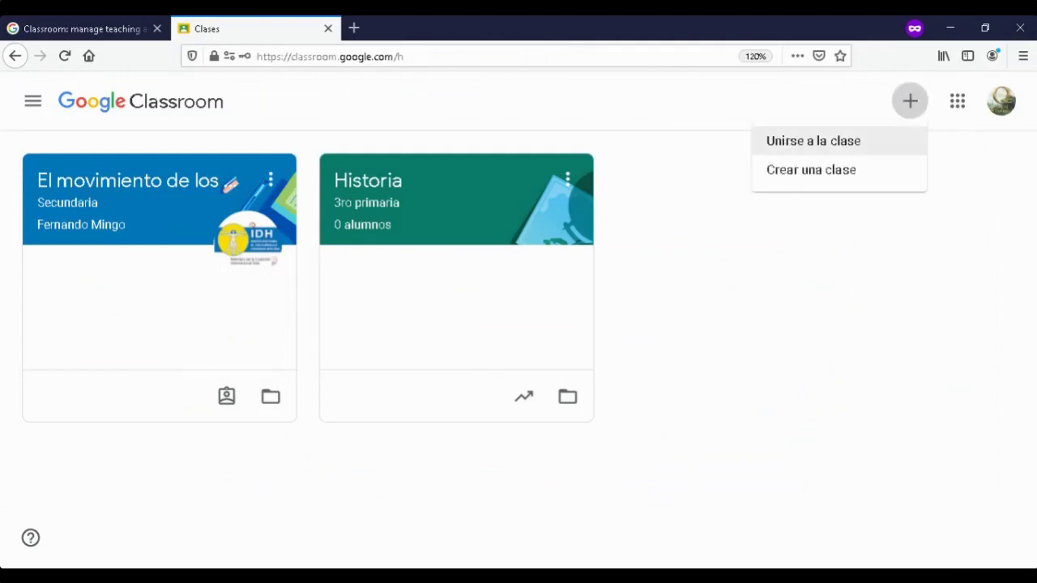
left_click(801, 141)
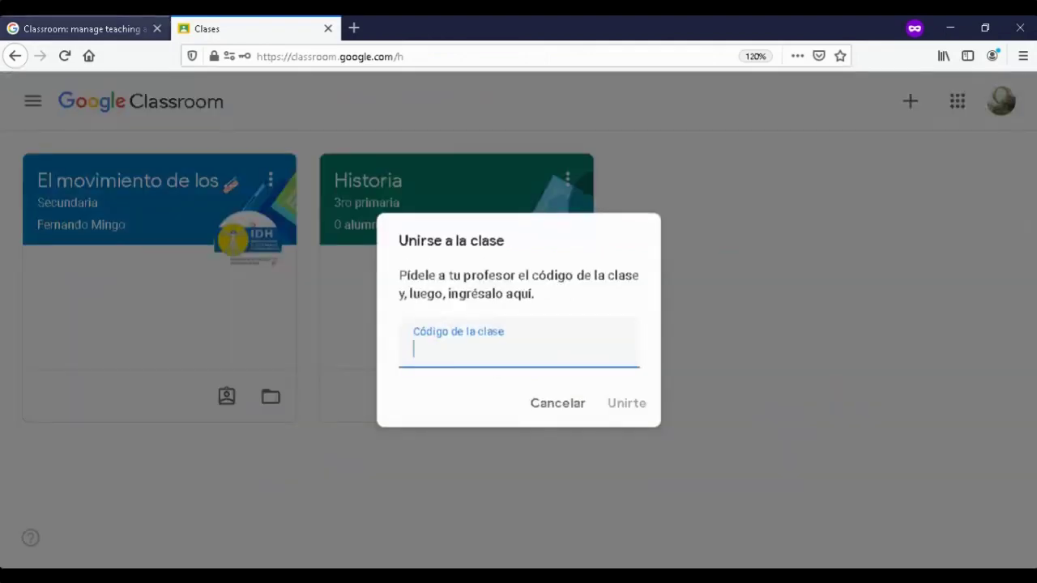
- Copy the enlarged El VIH class code from the other window
key("ctrl+shift+Tab")
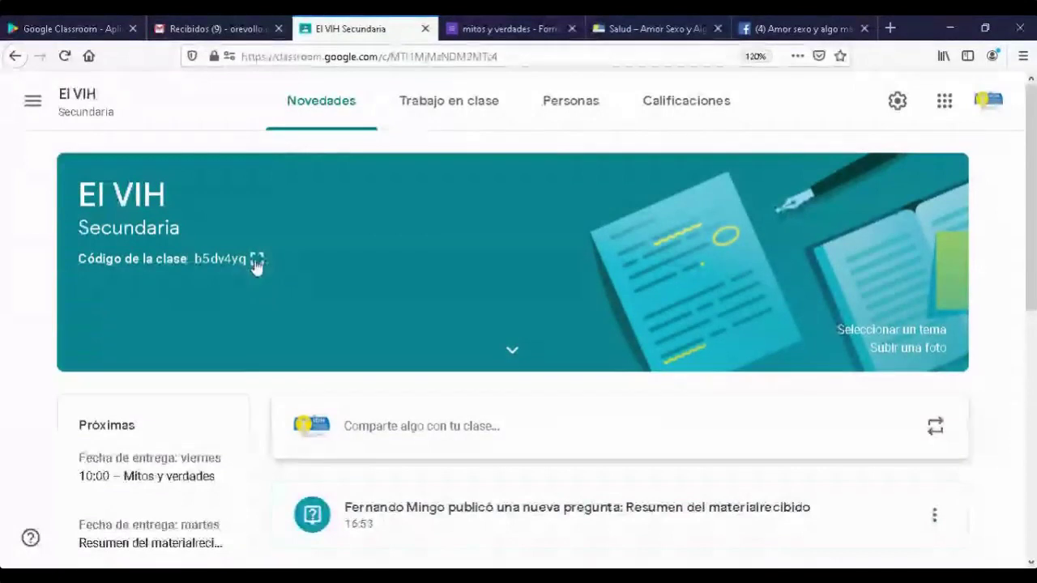
left_click(256, 265)
left_click_drag(296, 304, 711, 321)
right_click(711, 320)
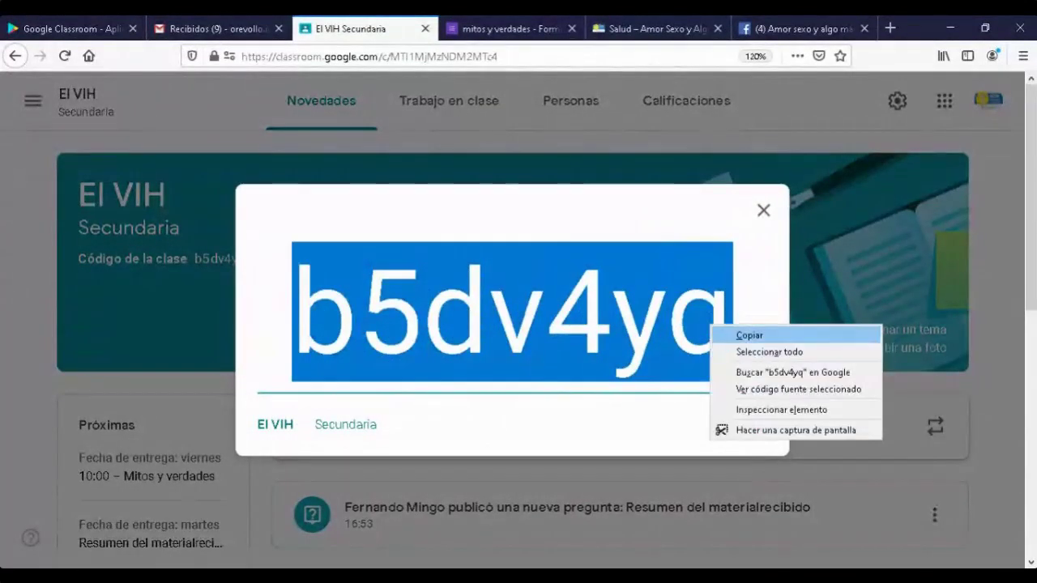
left_click(749, 338)
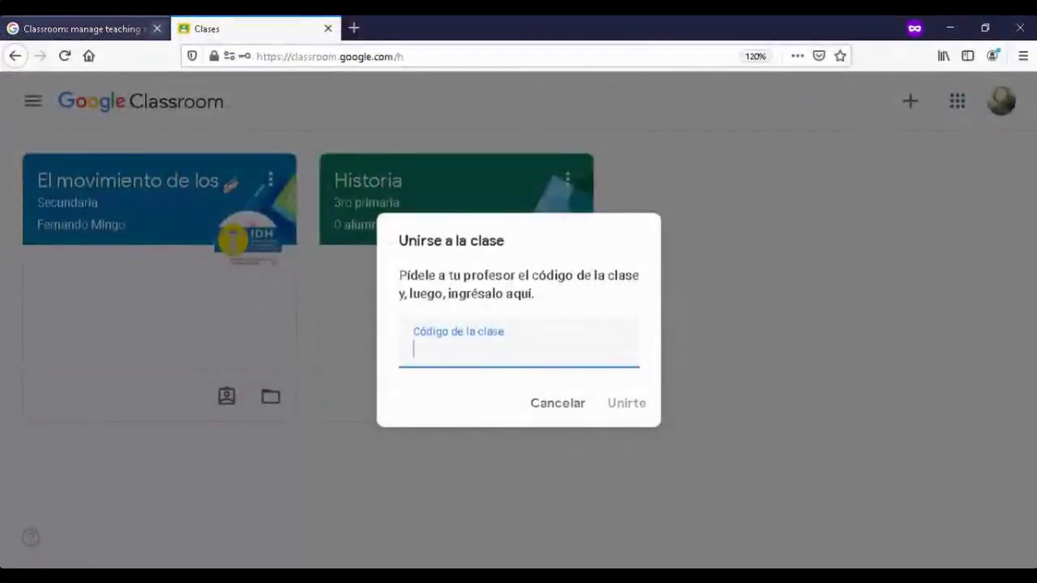
- Reopen Unirse a la clase, paste the El VIH code, and submit it to join
left_click(157, 28)
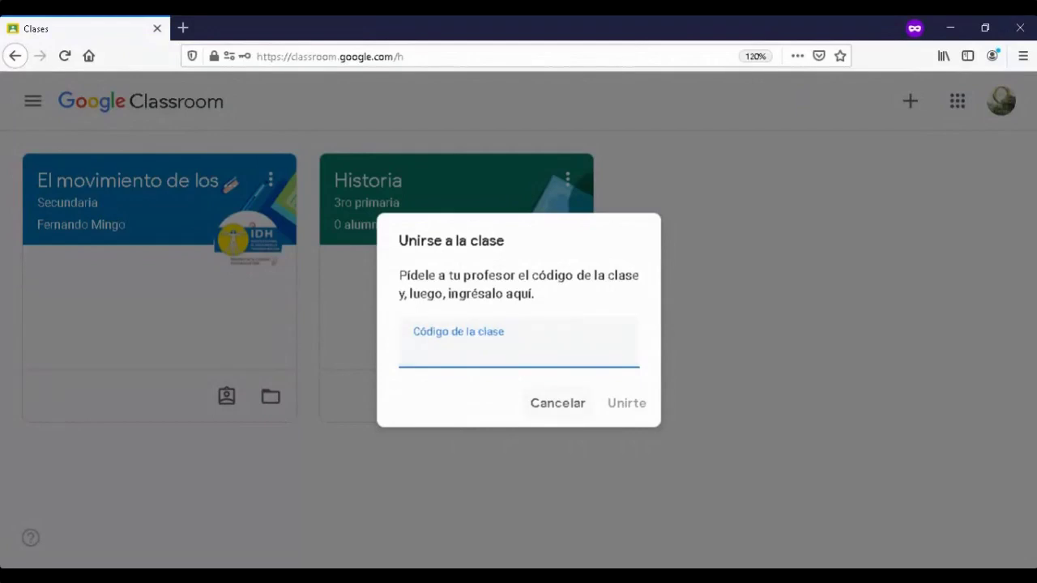
left_click(557, 402)
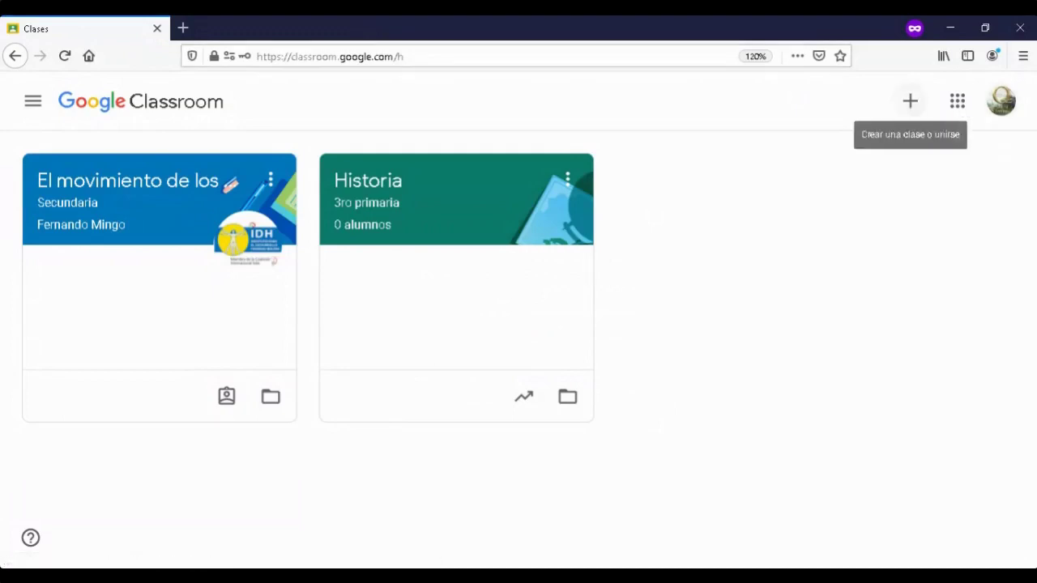
left_click(910, 100)
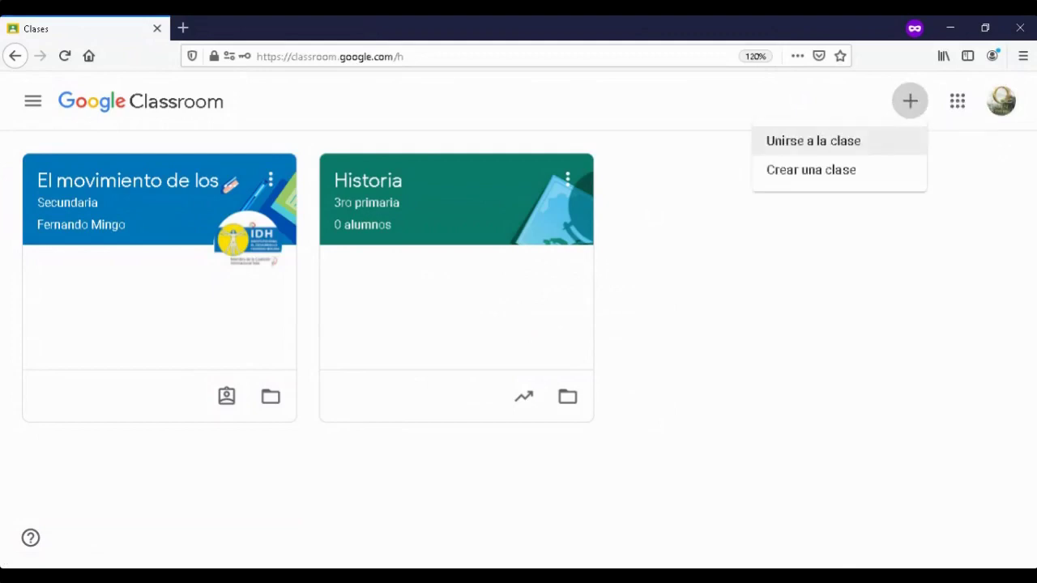
left_click(813, 140)
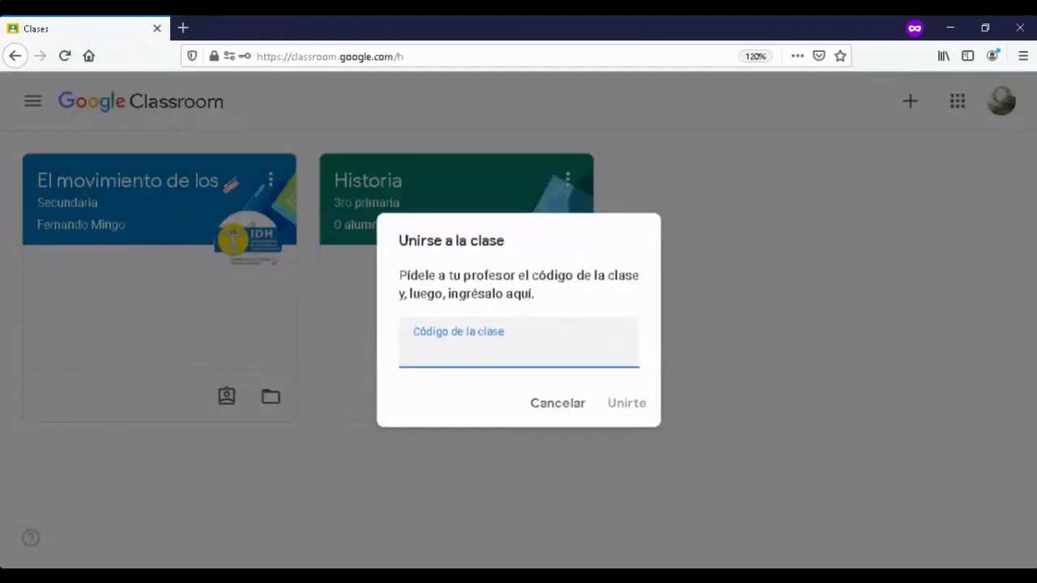
key("ctrl+v")
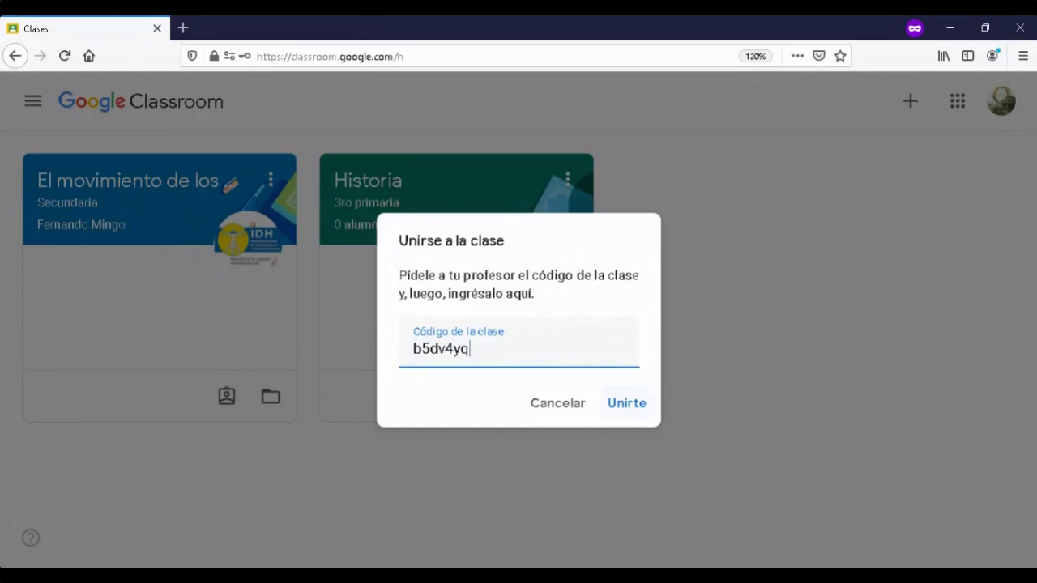
key("shift+Left")
key("shift+Left")
key("shift+Left")
key("shift+Left")
key("shift+Left")
key("shift+Left")
key("shift+Left")
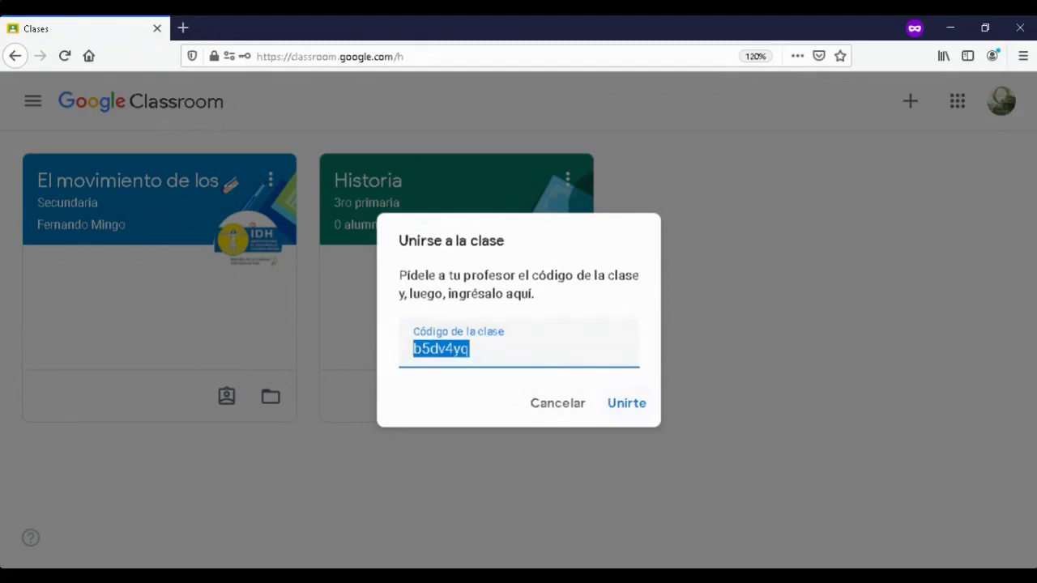
key("Right")
key("Return")
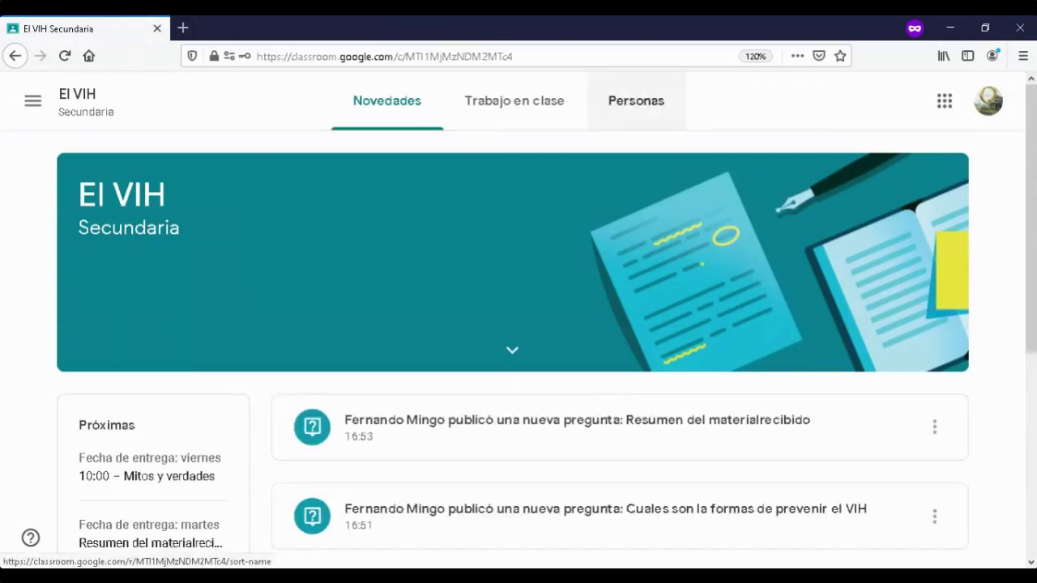
- Scroll the El VIH Novedades stream, then switch to the Trabajo en clase list under VIH
scroll(519, 324, "down", 1)
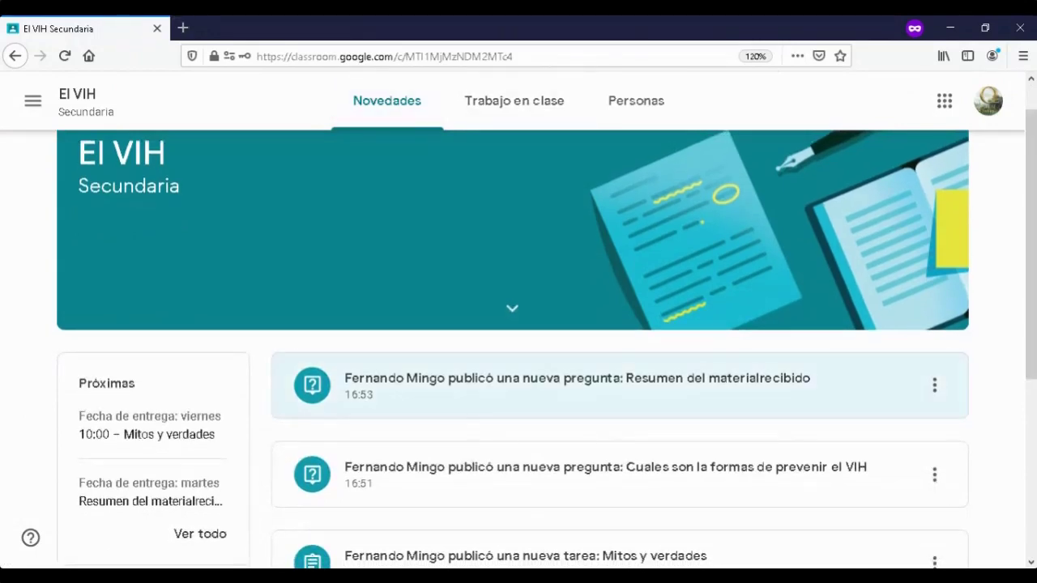
scroll(518, 349, "down", 2)
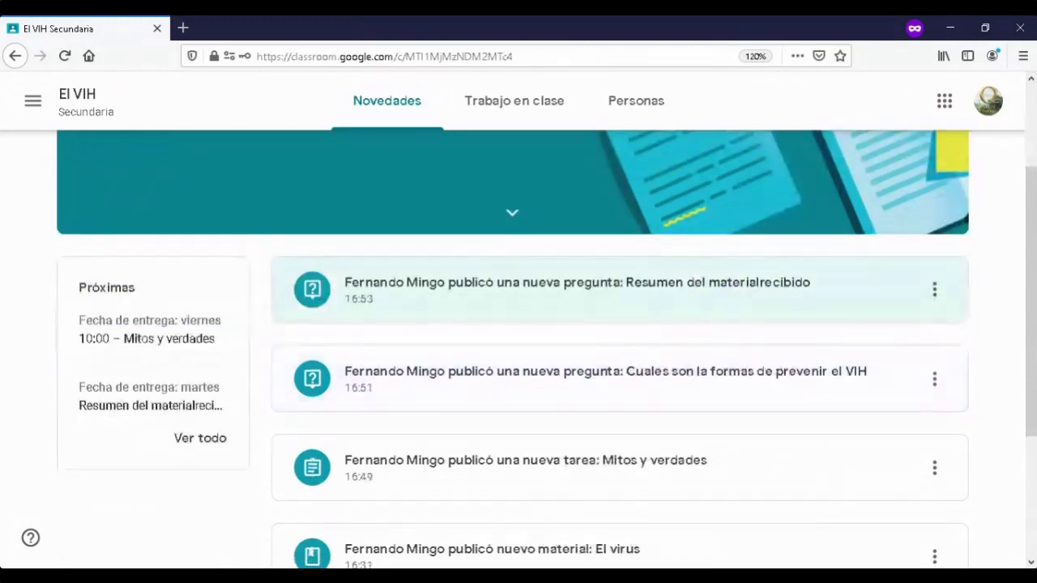
scroll(518, 348, "down", 2)
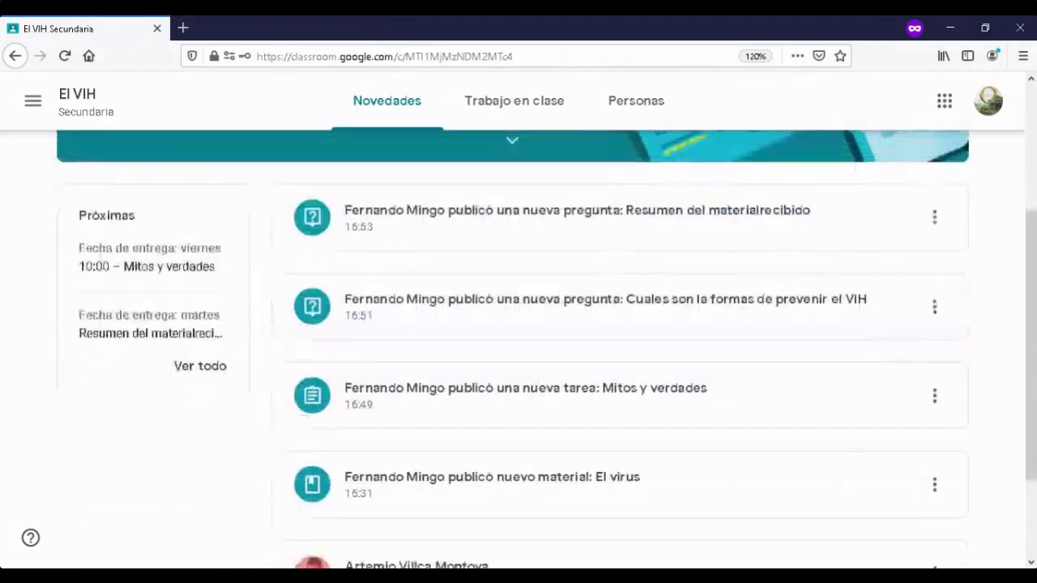
scroll(518, 348, "down", 2)
scroll(519, 348, "up", 5)
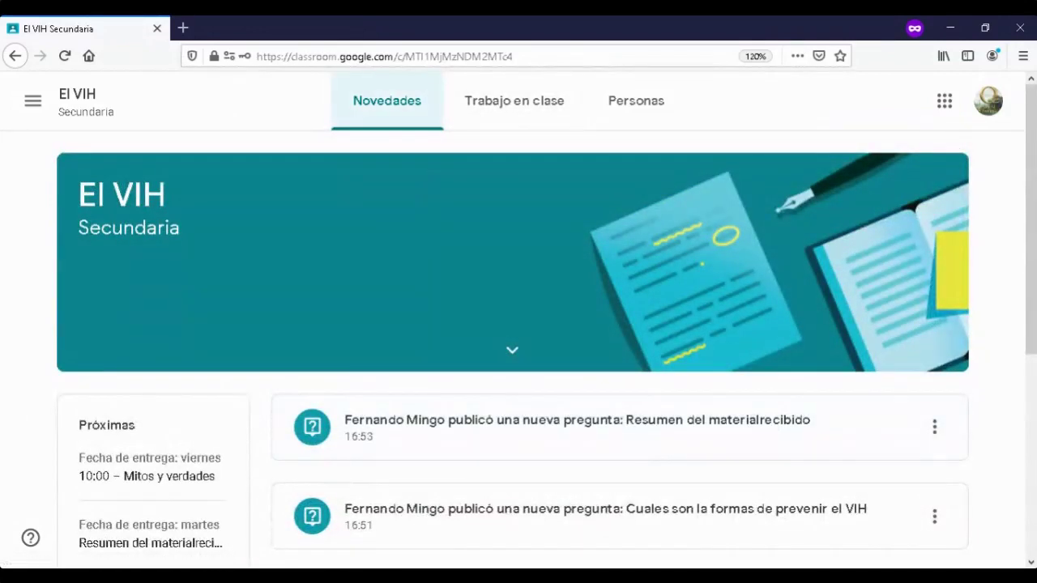
scroll(616, 356, "down", 2)
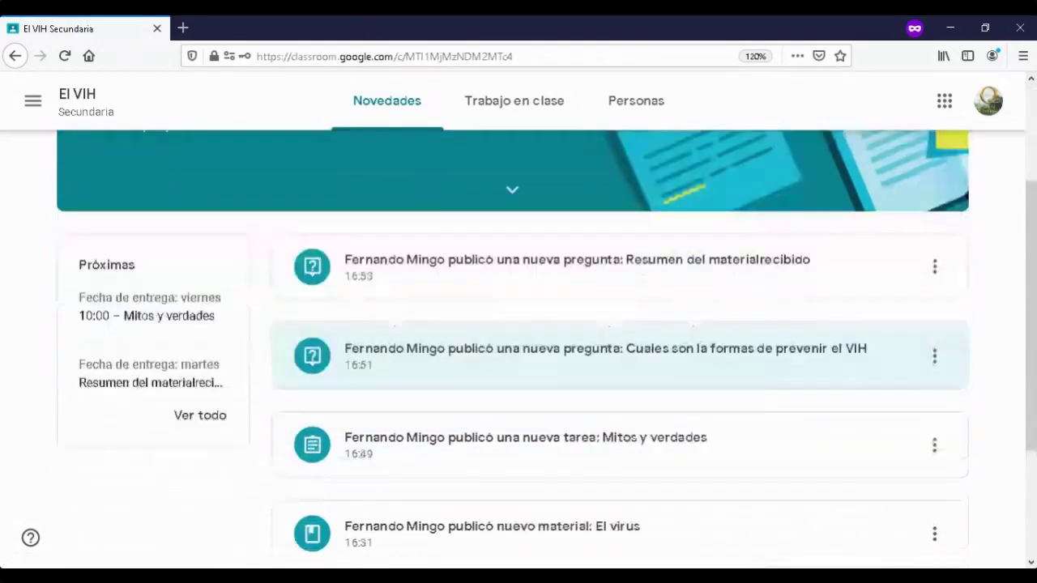
scroll(616, 389, "down", 2)
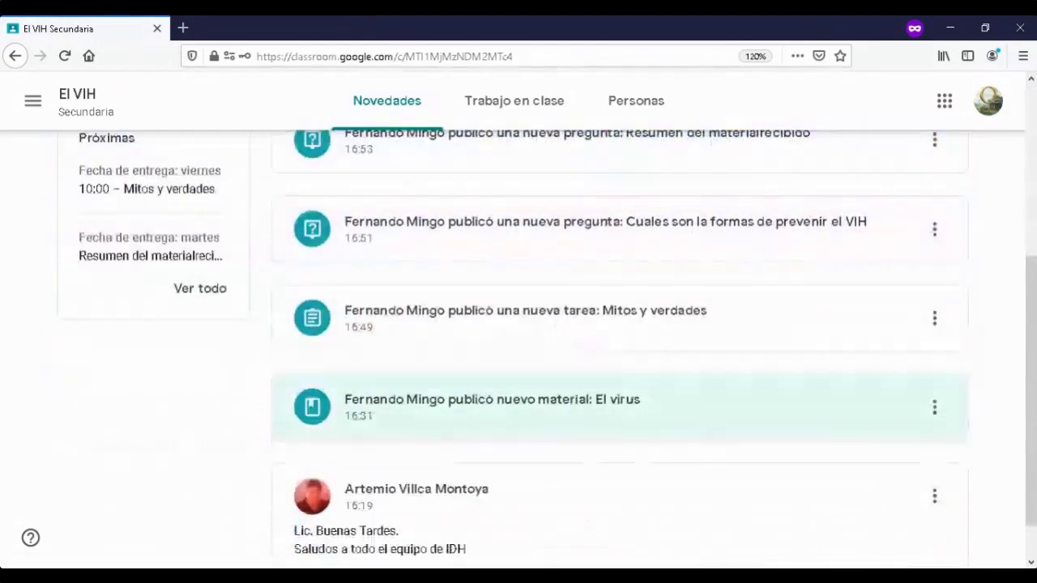
scroll(615, 429, "up", 2)
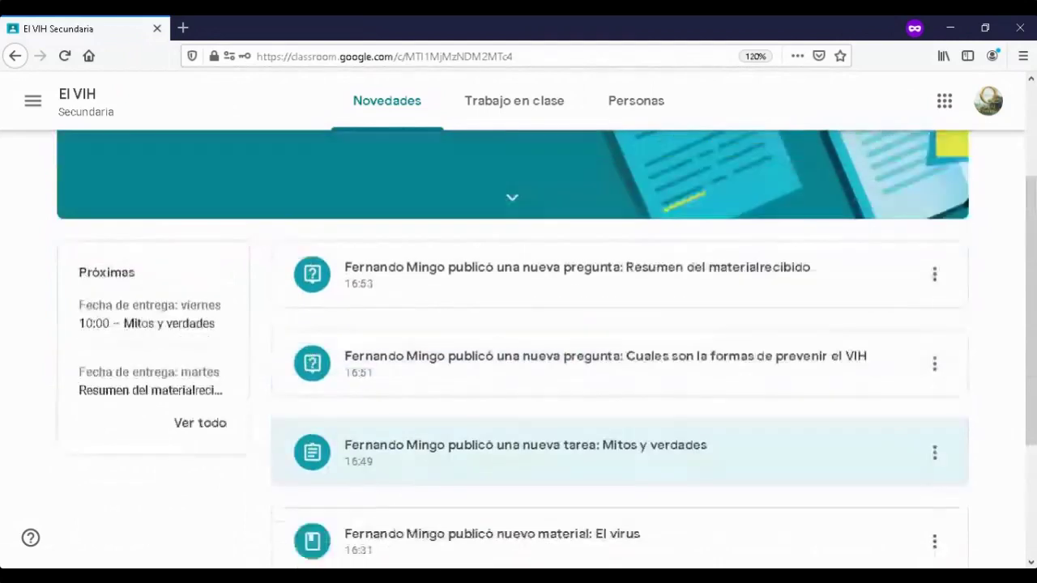
scroll(615, 438, "up", 2)
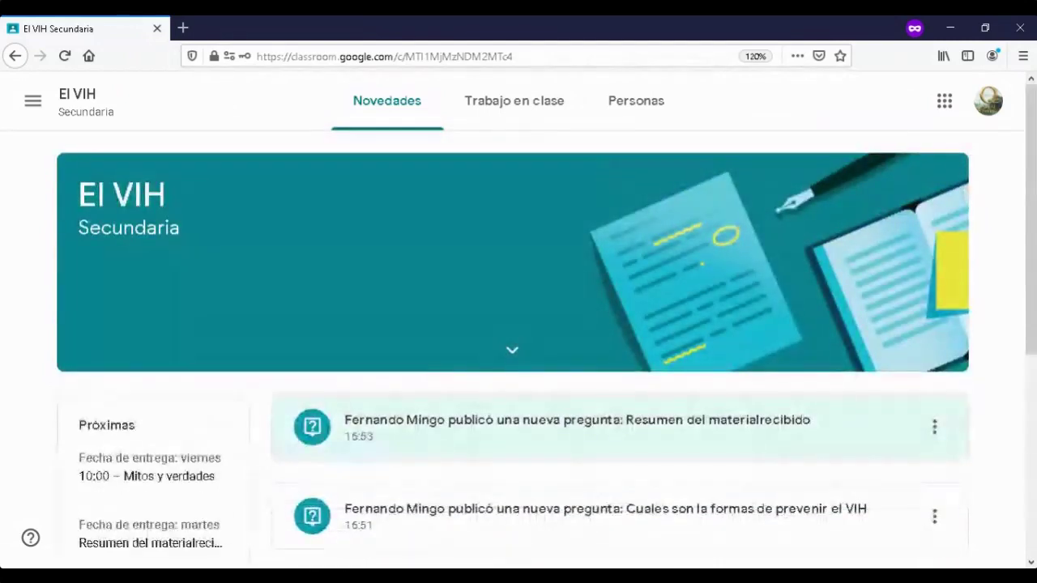
scroll(616, 348, "down", 5)
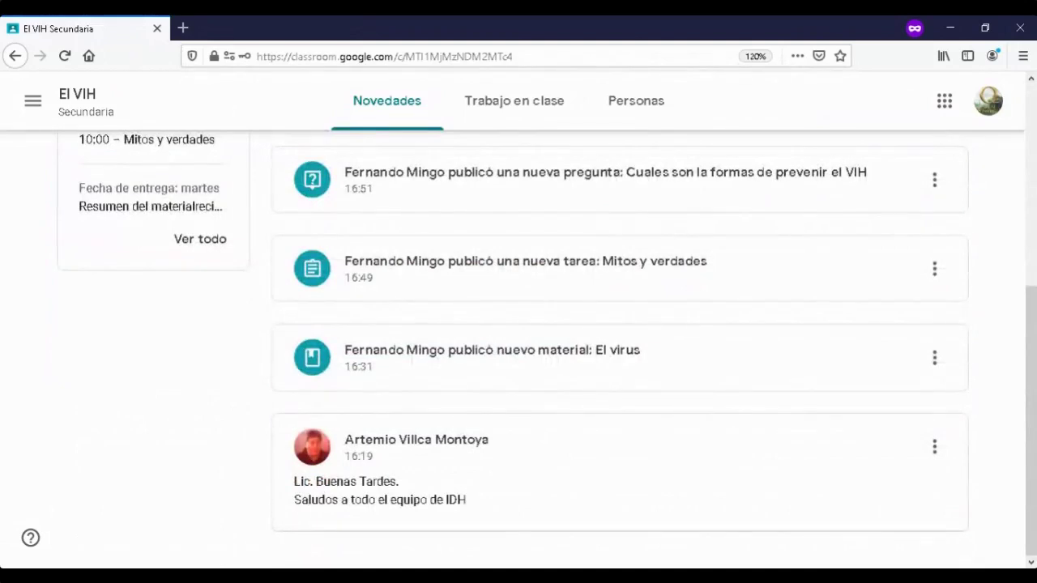
scroll(616, 349, "up", 3)
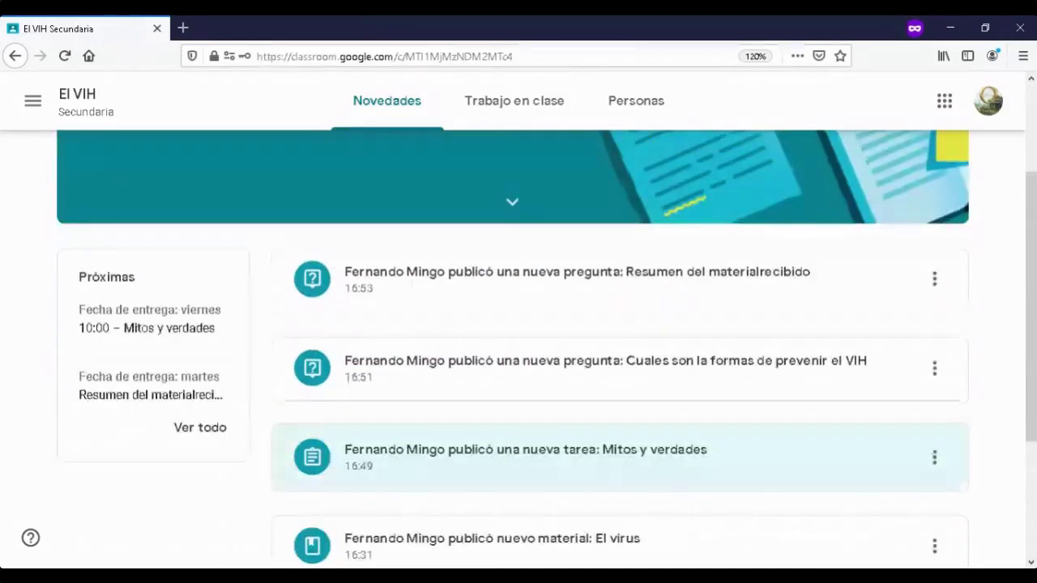
scroll(615, 349, "down", 3)
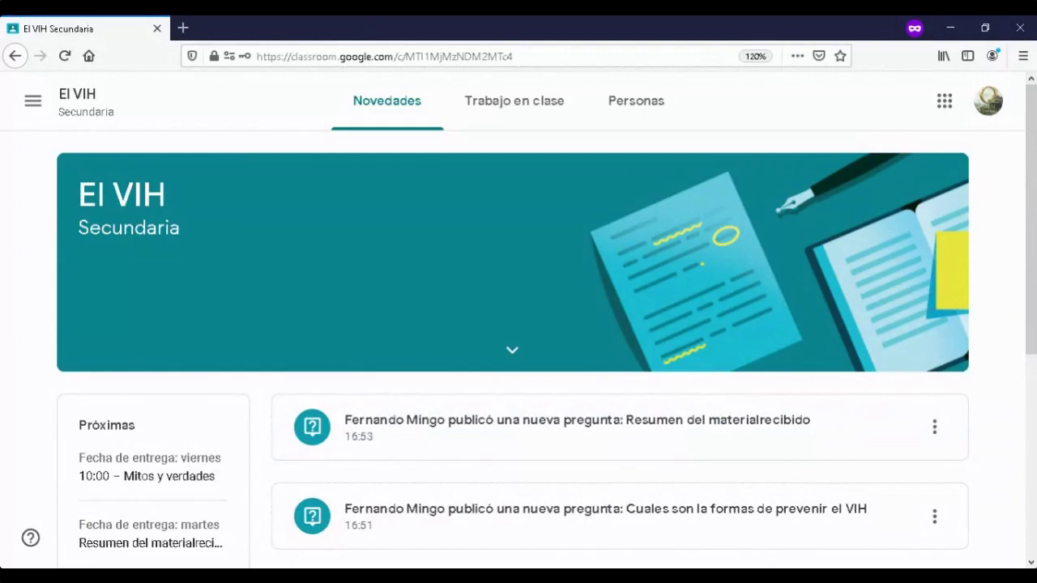
left_click(515, 101)
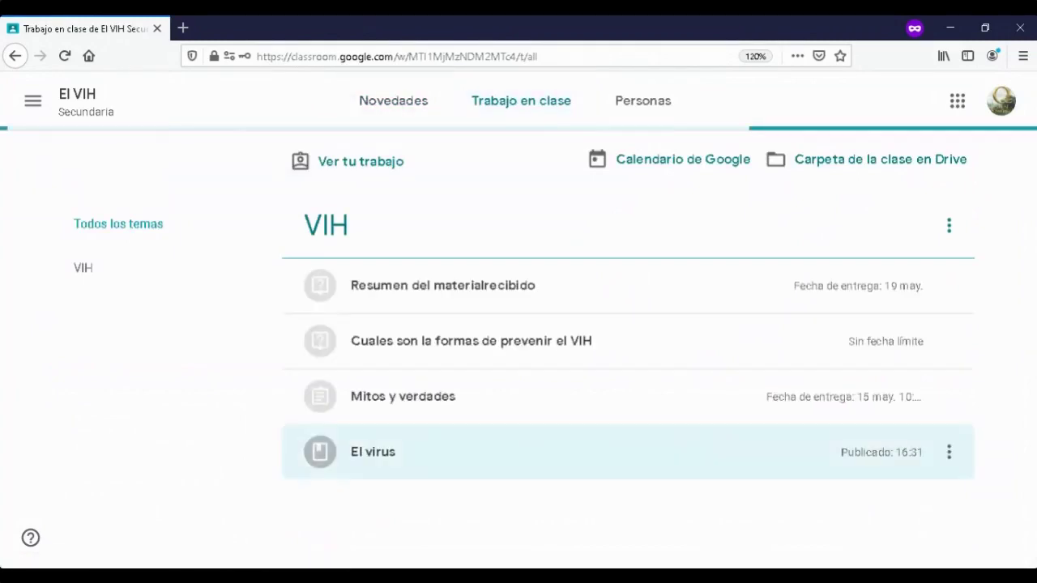
- Expand the El virus material and open its full page with Ver material
left_click(388, 452)
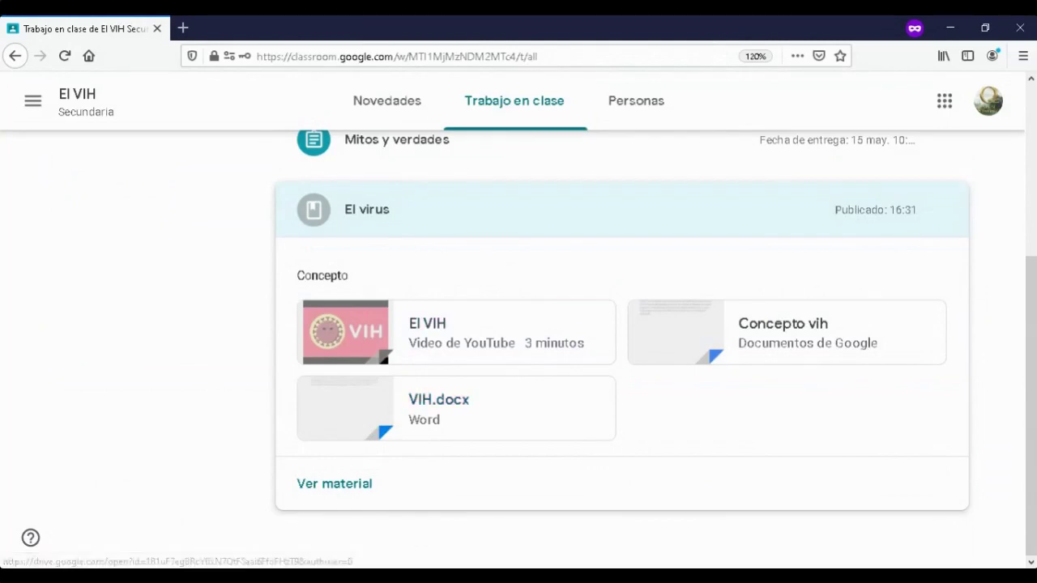
left_click(334, 484)
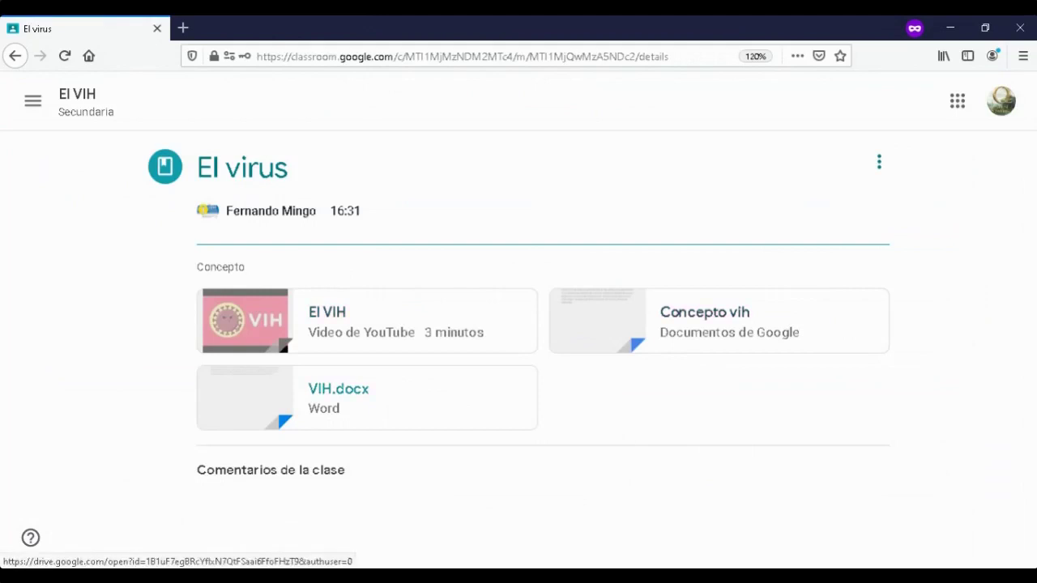
- Preview VIH.docx, return to the El virus page, and open the Concepto vih document
left_click(338, 389)
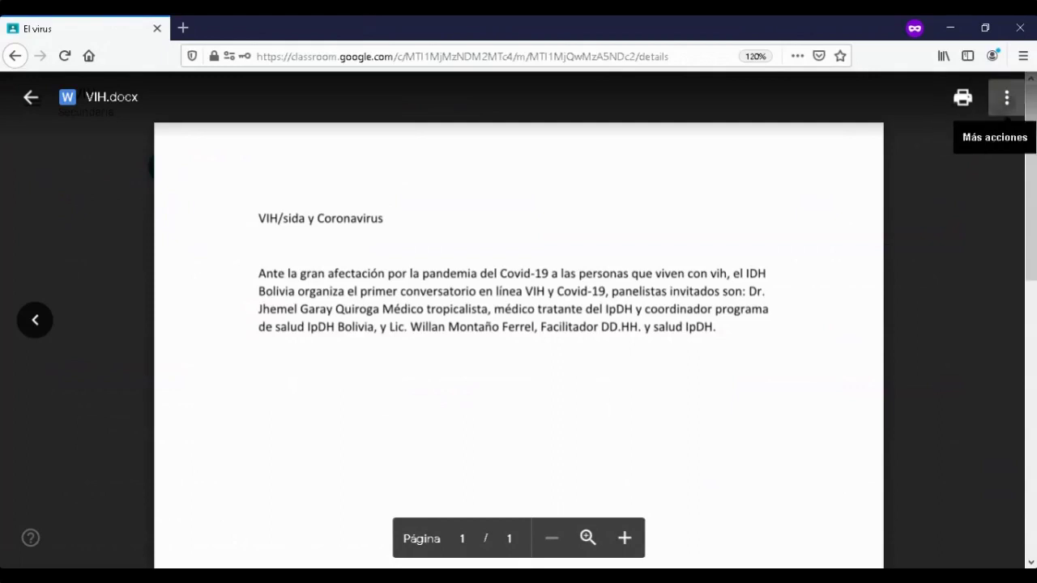
left_click(1007, 98)
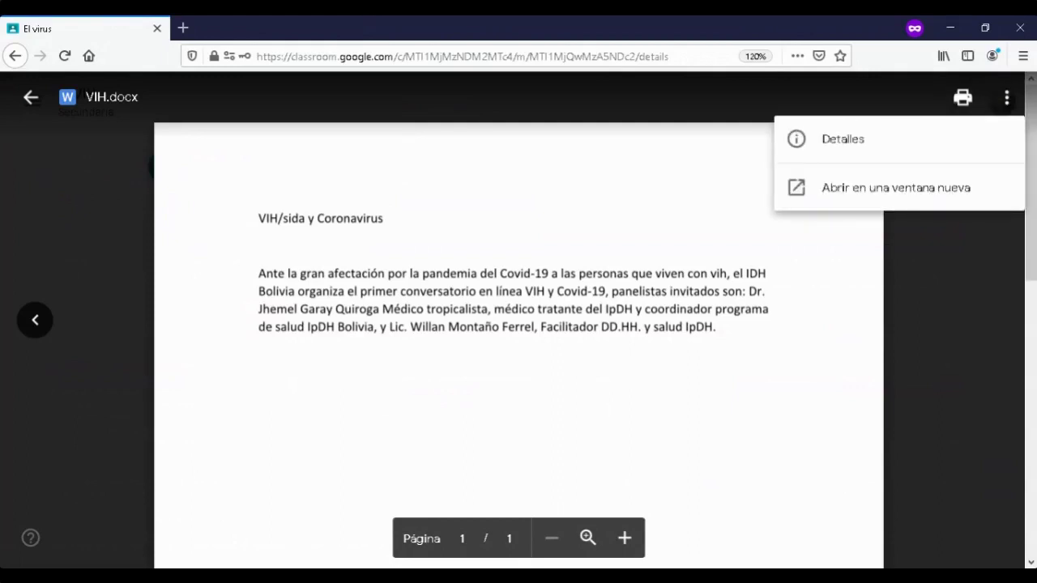
key("Escape")
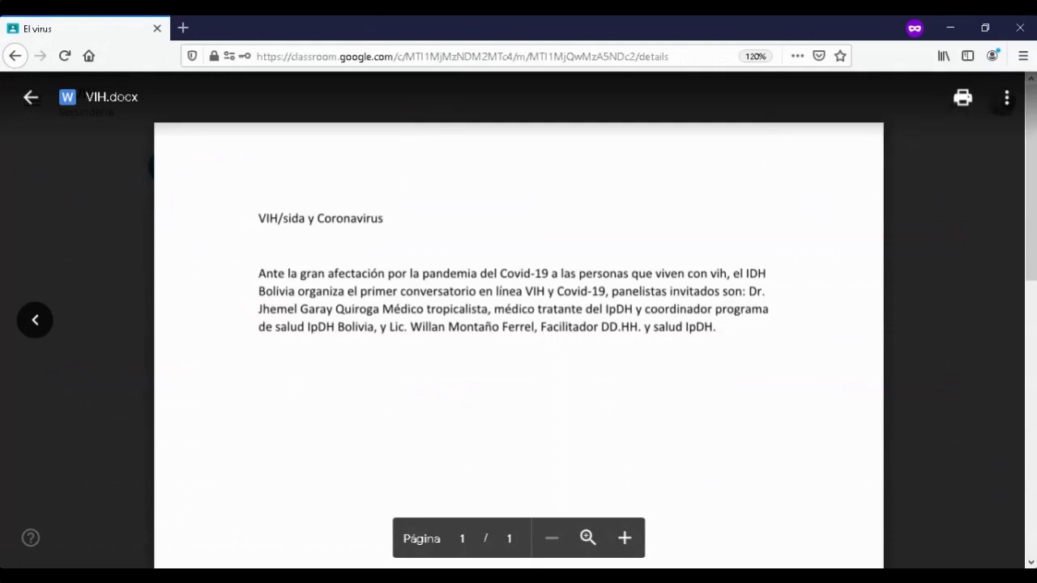
left_click(31, 97)
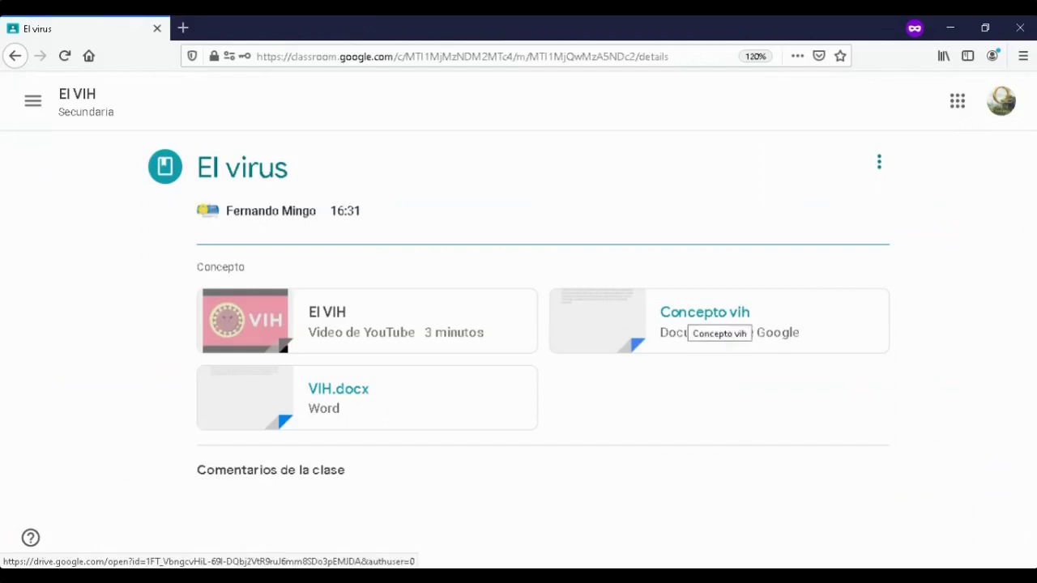
left_click(713, 321)
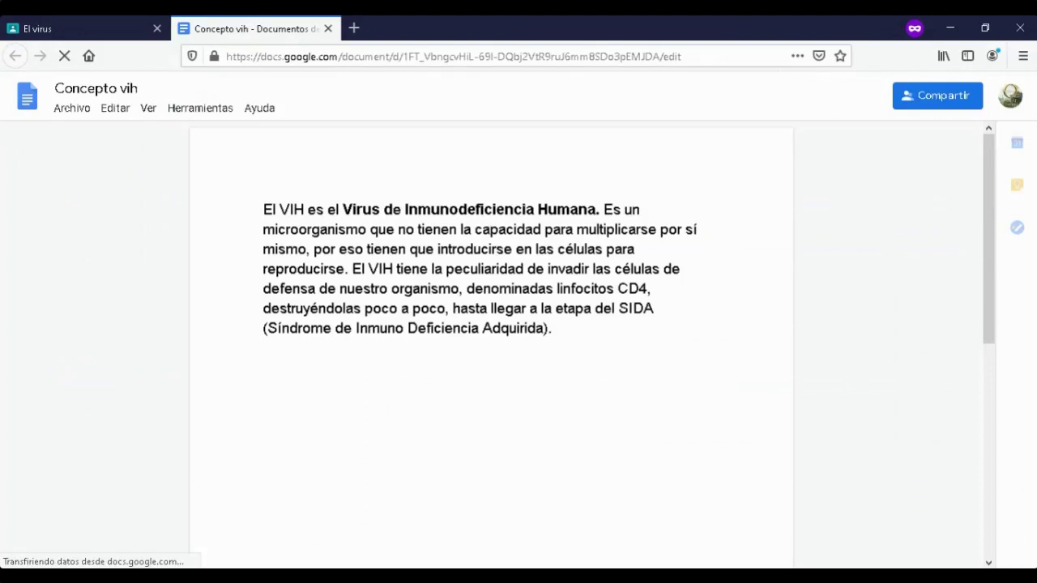
- Select the full Concepto vih paragraph, then close the document and return to El VIH classwork
left_click_drag(363, 249, 325, 209)
left_click(324, 210)
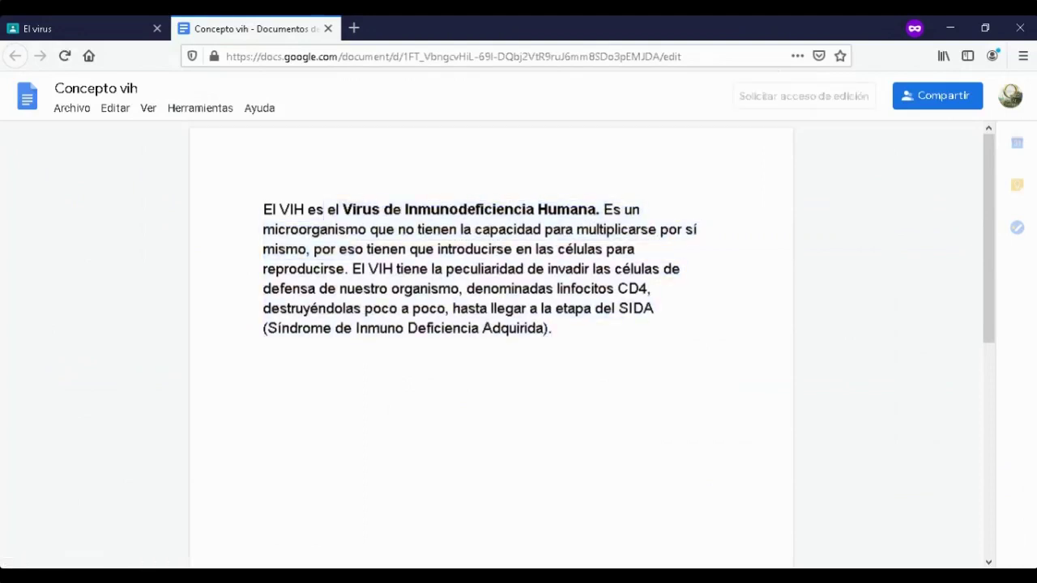
left_click(115, 107)
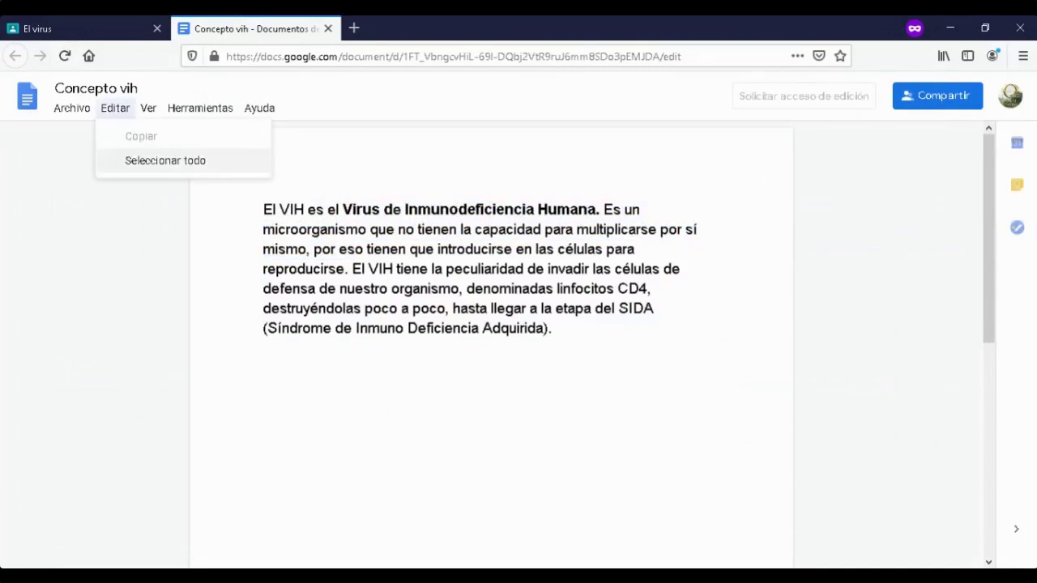
mouse_move(148, 108)
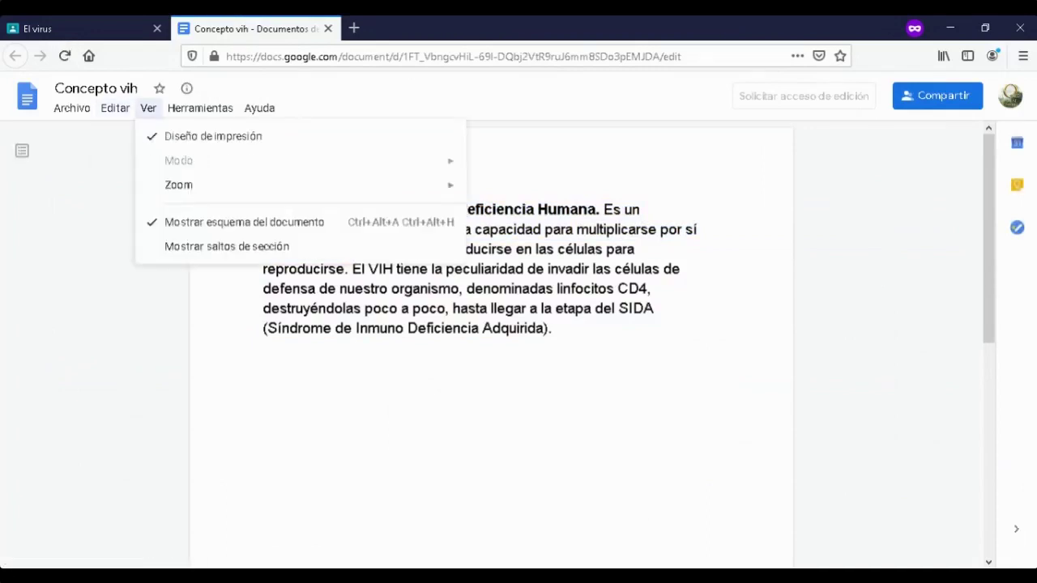
left_click_drag(552, 329, 262, 209)
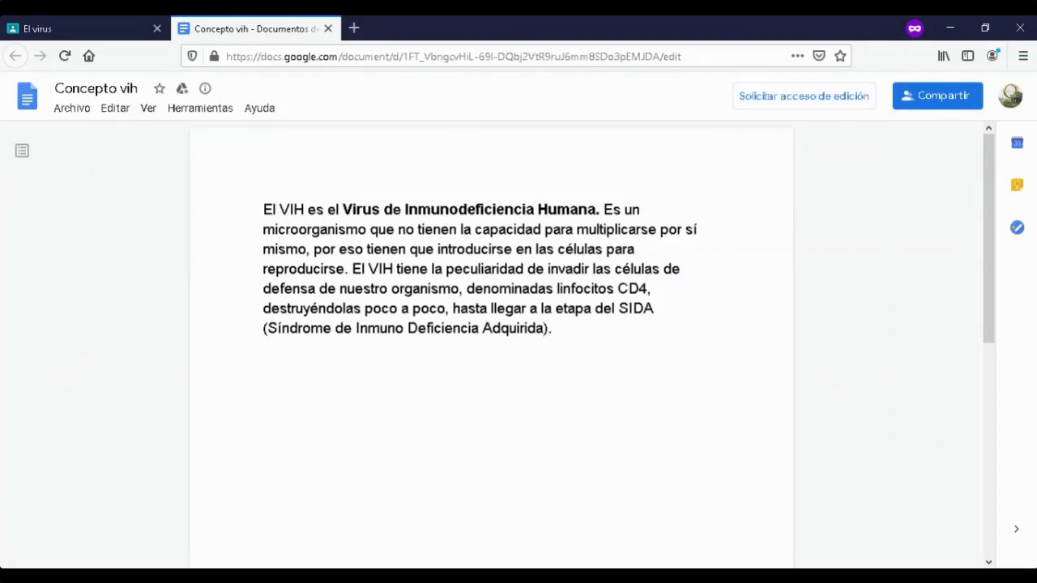
key("shift+Up")
key("shift+Up")
key("shift+Up")
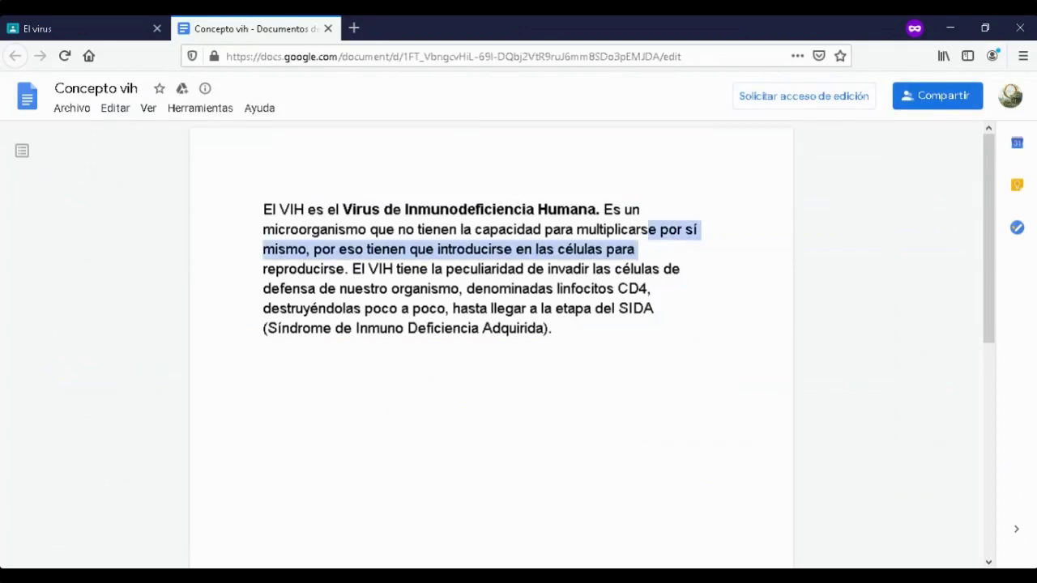
key("Left")
key("shift+Down")
key("shift+Down")
key("shift+Down")
key("shift+Down")
key("shift+Down")
key("shift+Down")
key("shift+Down")
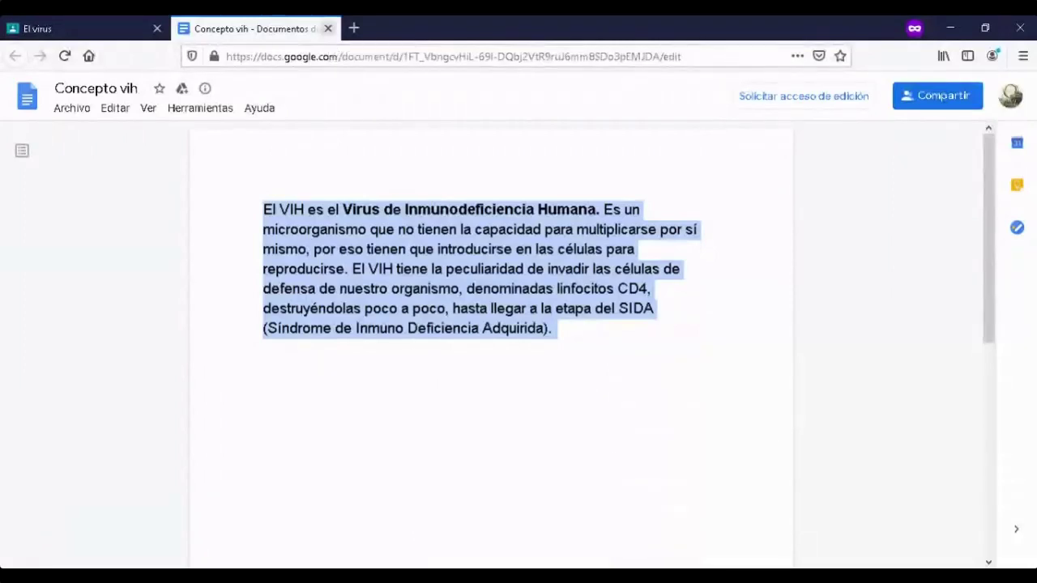
left_click(328, 29)
left_click(16, 55)
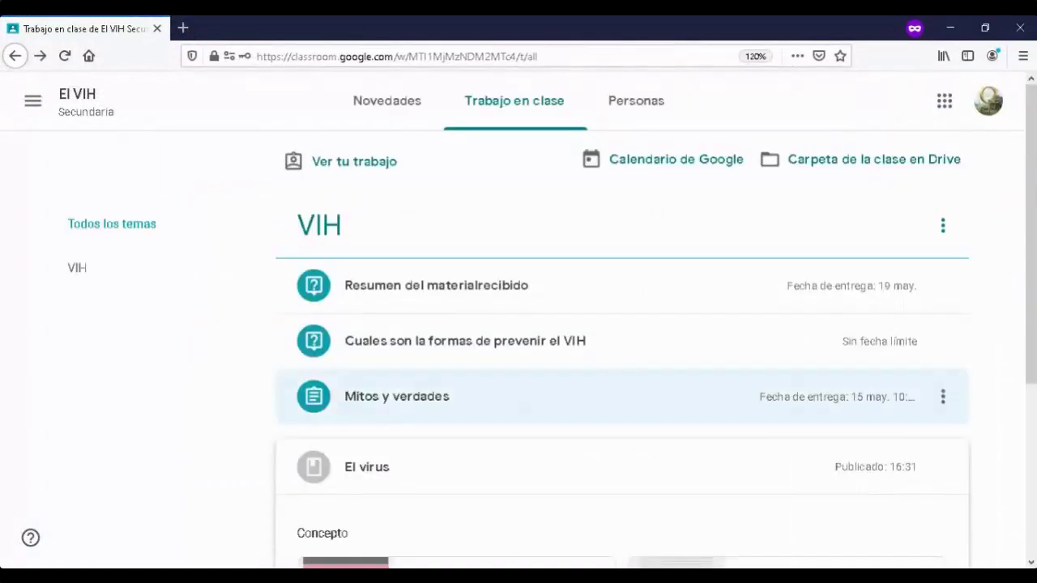
- Scroll the Trabajo en clase page and switch to the teacher's El VIH window with the enlarged code
scroll(622, 381, "down", 2)
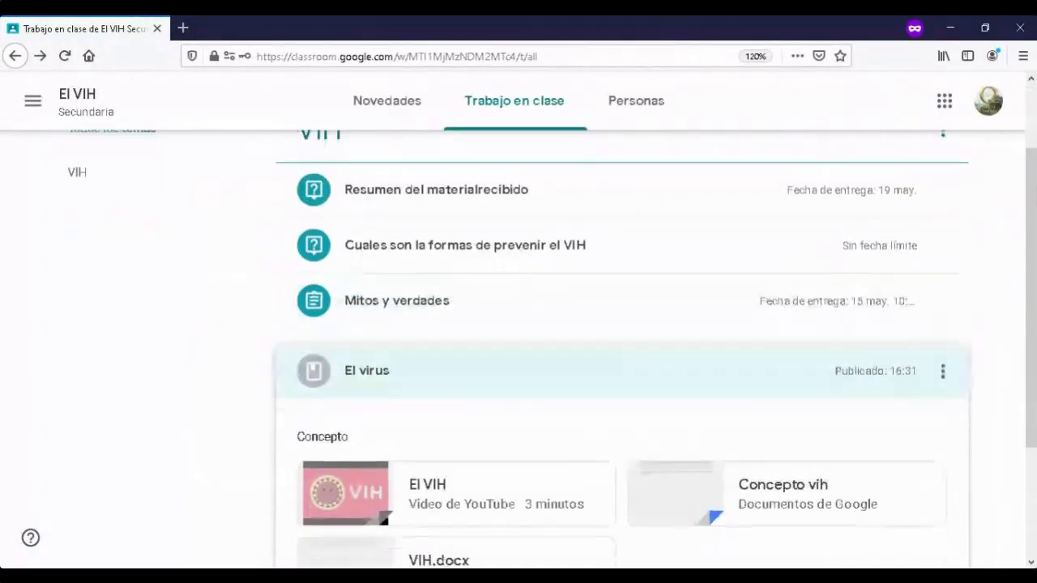
scroll(623, 349, "down", 3)
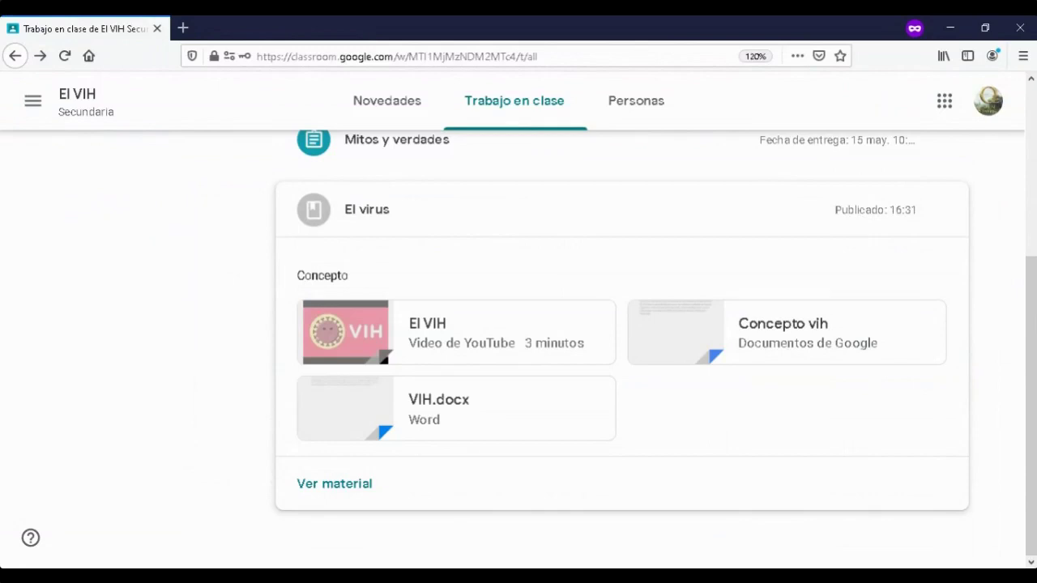
scroll(623, 349, "up", 2)
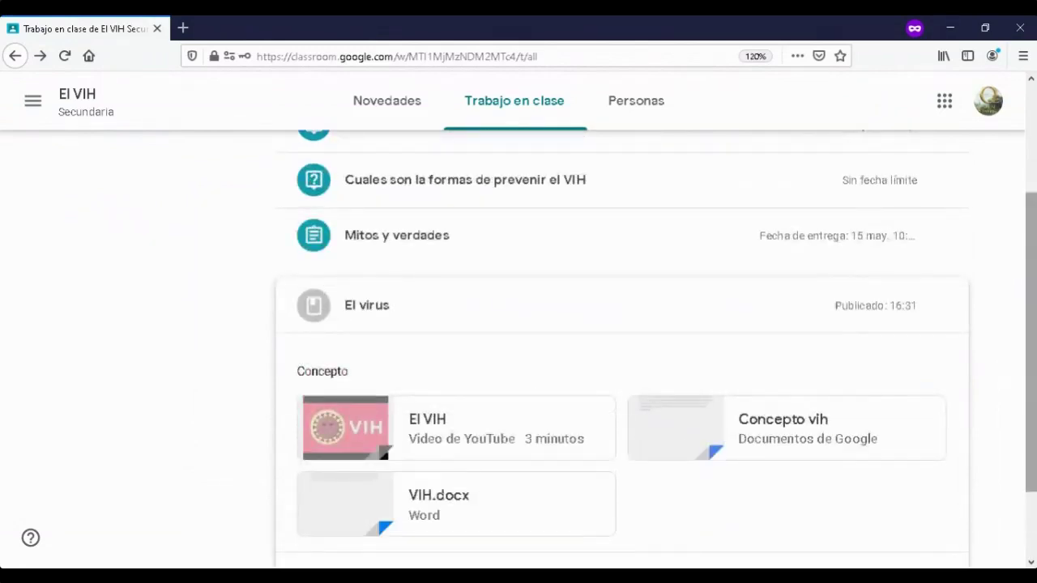
scroll(622, 348, "up", 2)
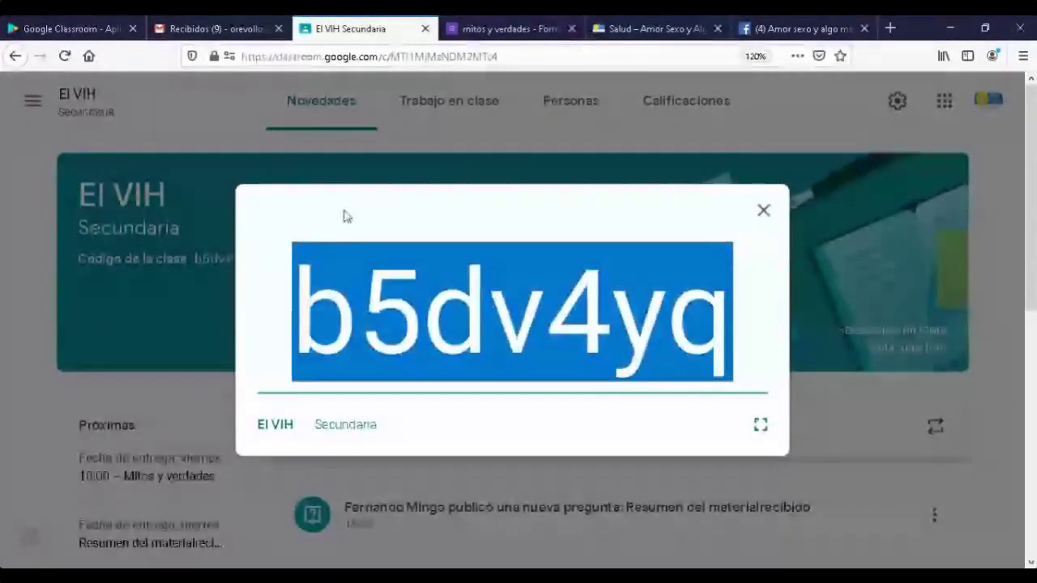
- Close the enlarged class code, go to the teacher's Trabajo en clase list, and open + Crear
left_click(36, 105)
left_click(33, 103)
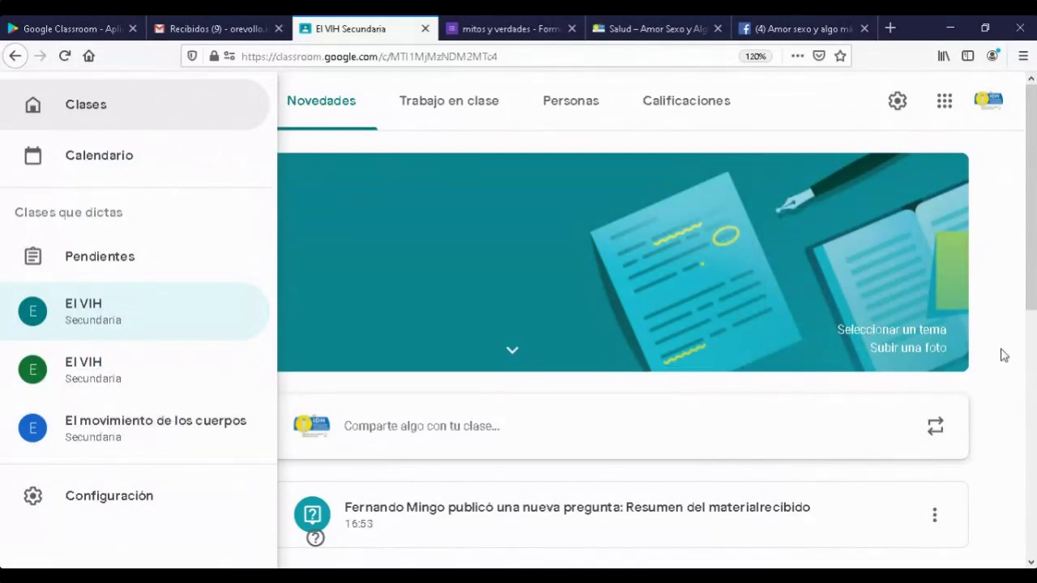
left_click(1022, 261)
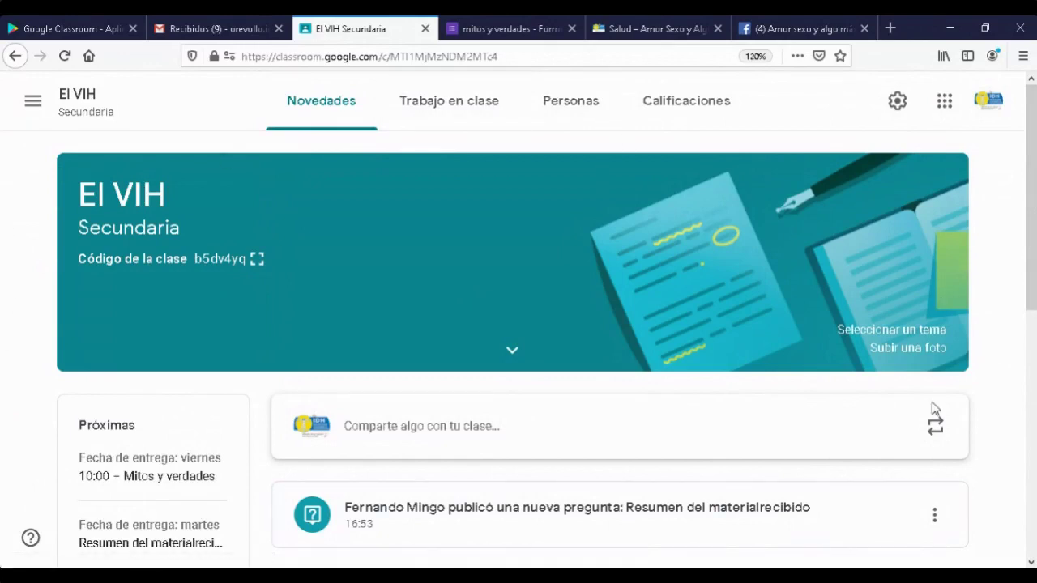
scroll(1019, 435, "down", 3)
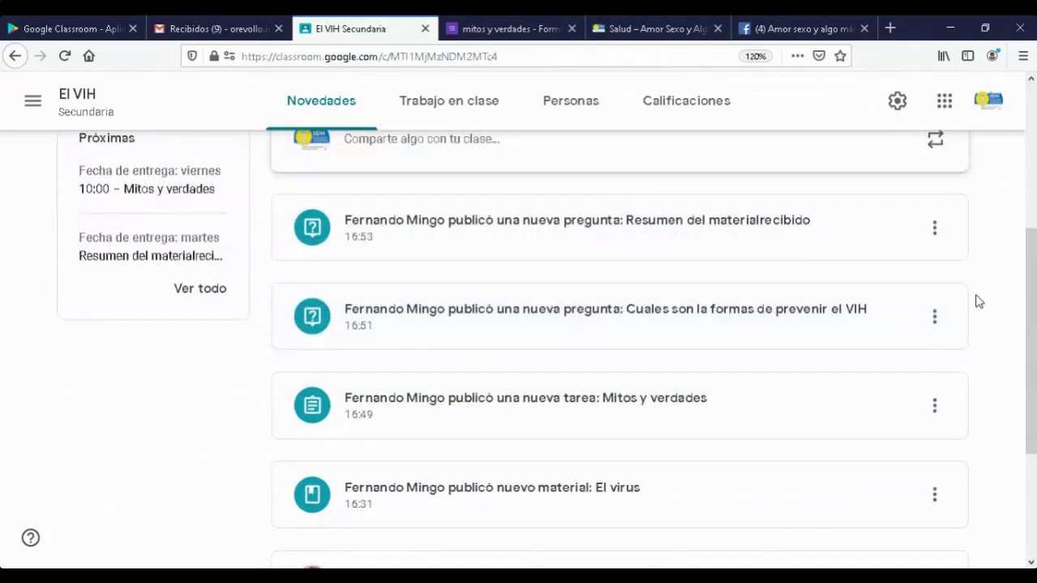
scroll(979, 301, "up", 3)
left_click(477, 115)
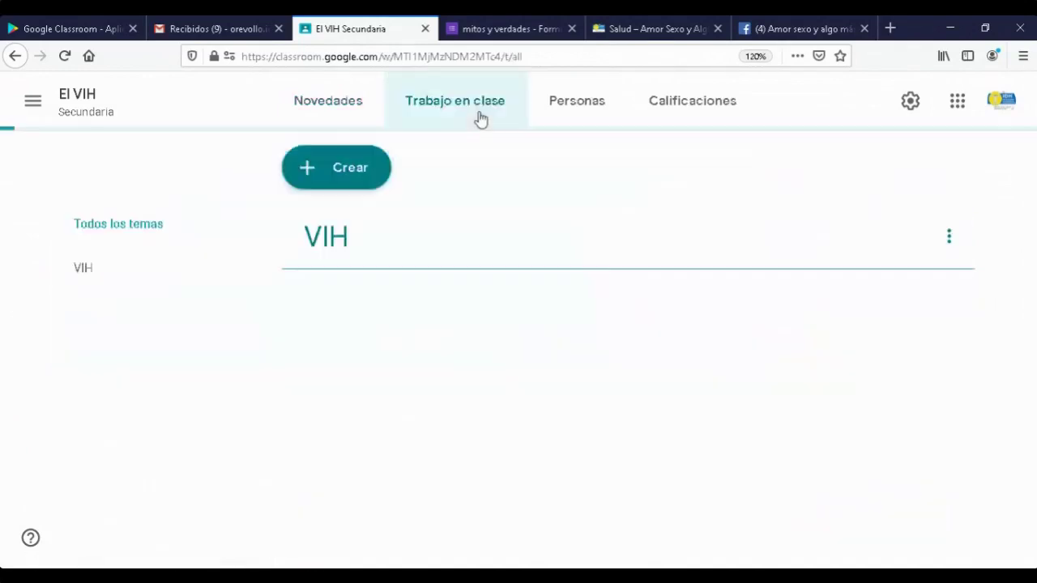
left_click(328, 166)
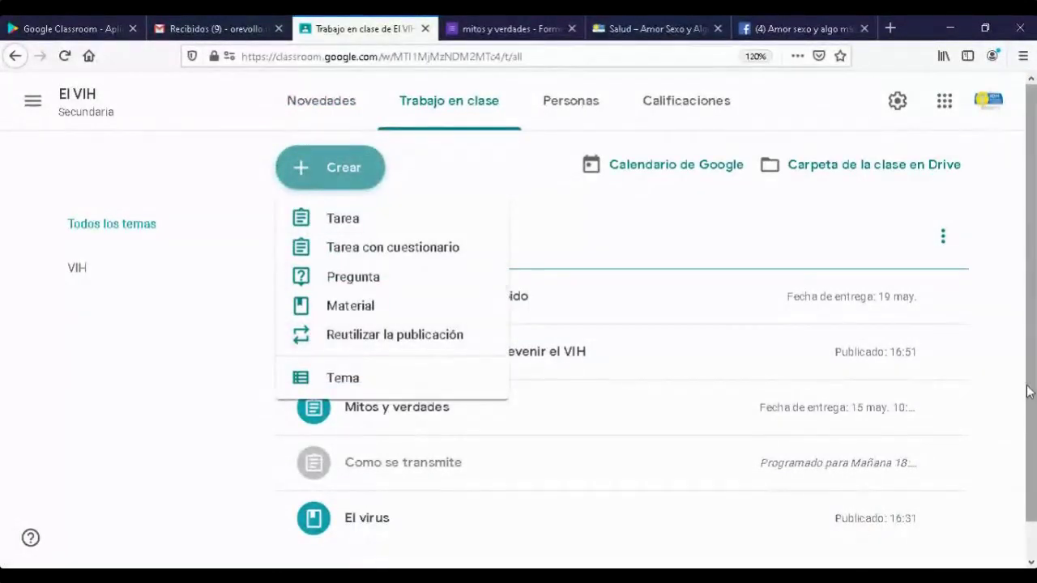
- Reuse a post from El movimiento de los cuerpos, ticking Crear copias nuevas for attachments
left_click(350, 336)
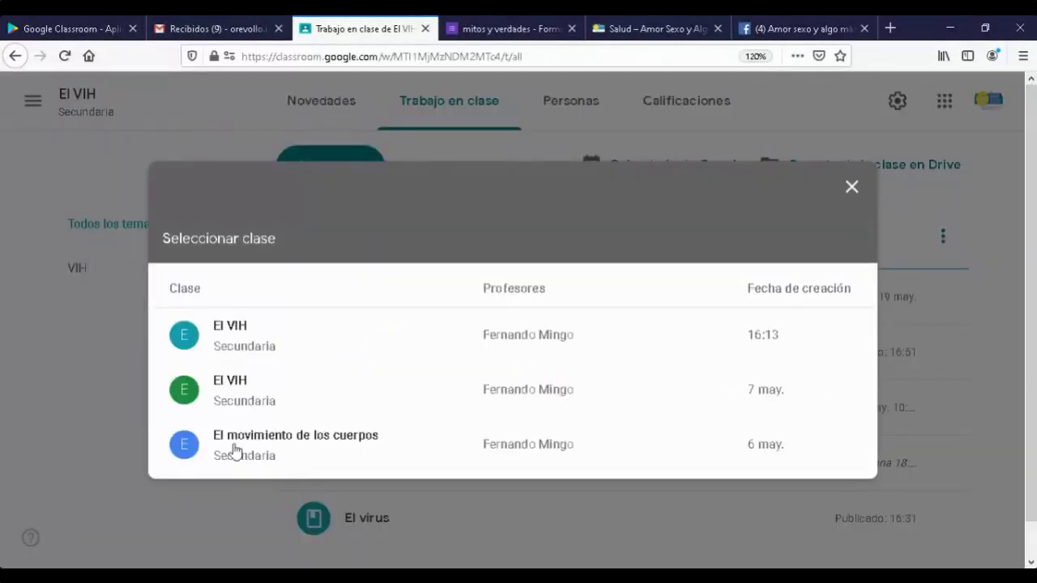
left_click(241, 440)
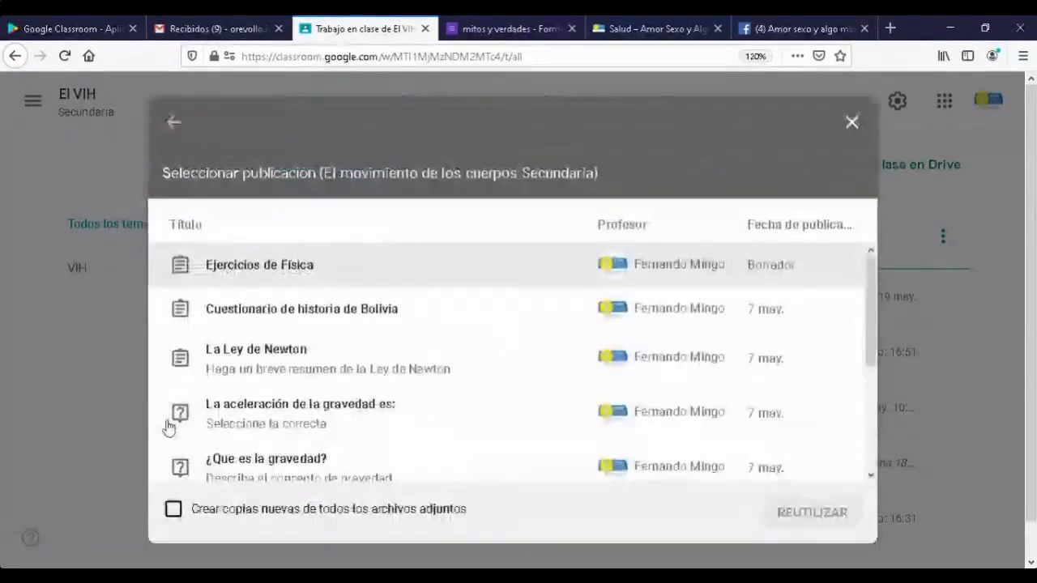
left_click(174, 510)
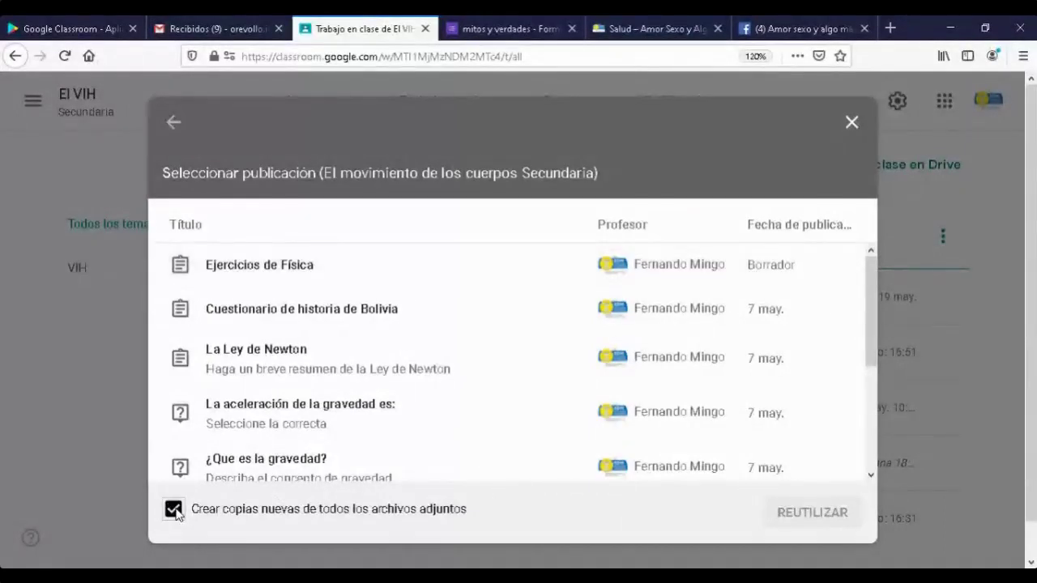
- Select La Ley de Newton, reuse it, and assign it to the El VIH class
left_click(448, 274)
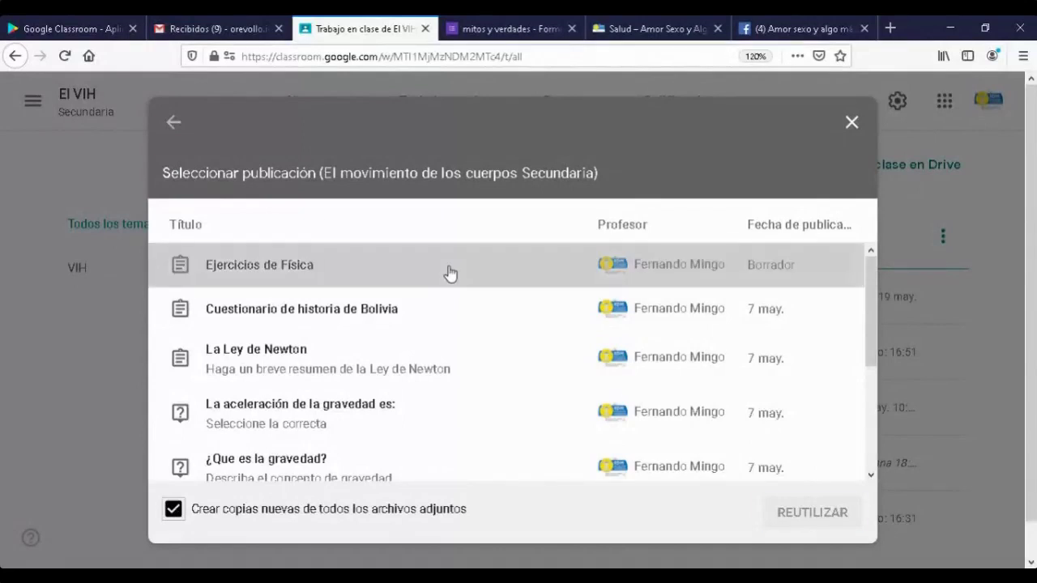
left_click(278, 324)
left_click(270, 358)
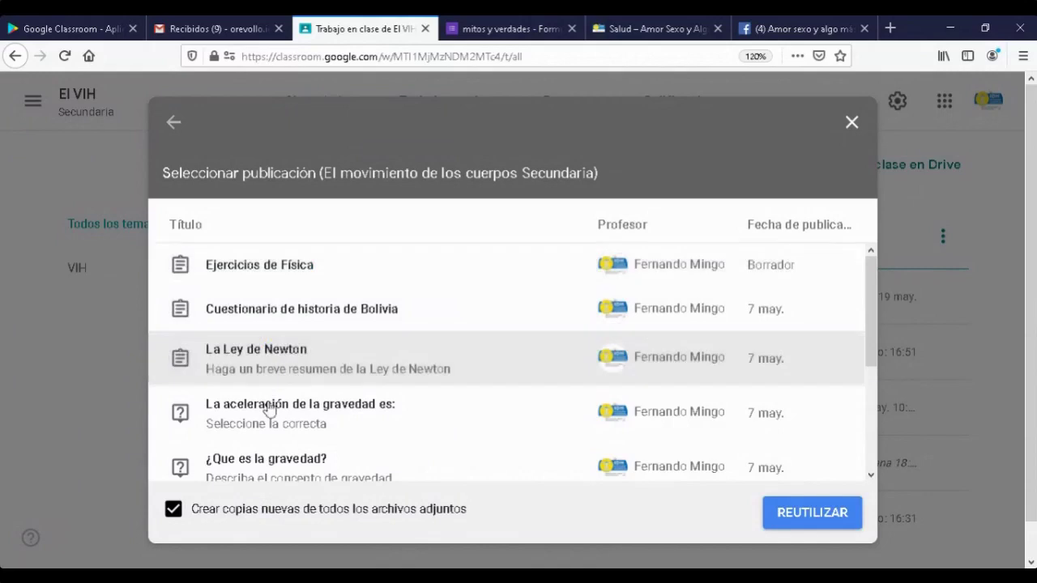
left_click(267, 435)
left_click(268, 476)
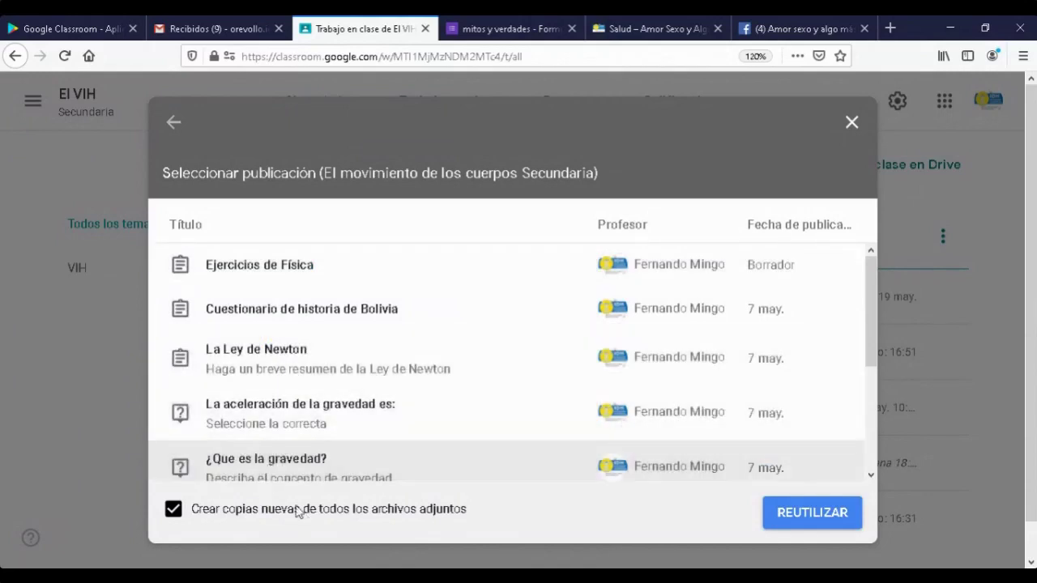
left_click(267, 266)
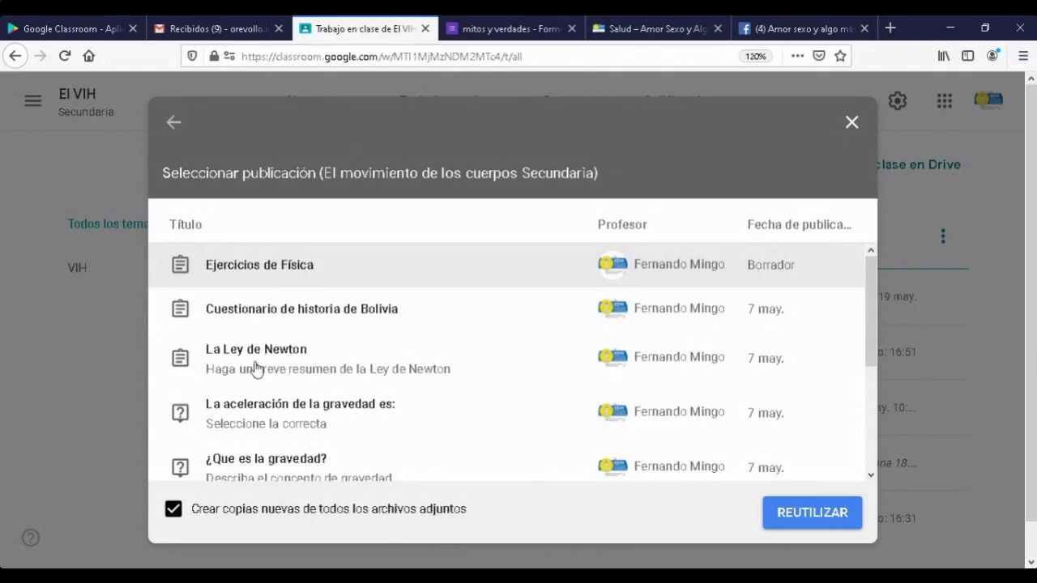
left_click(228, 356)
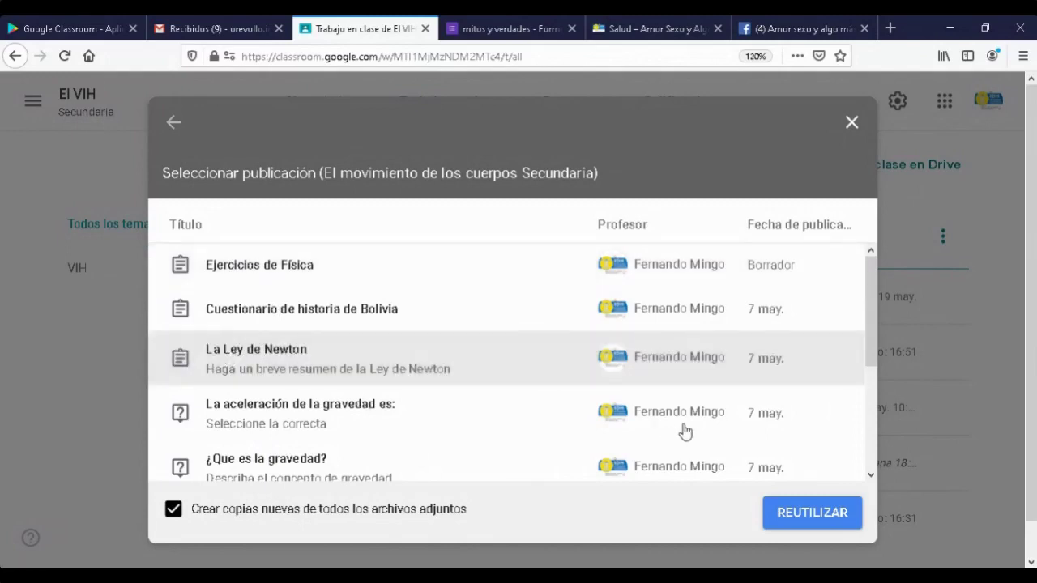
left_click(810, 515)
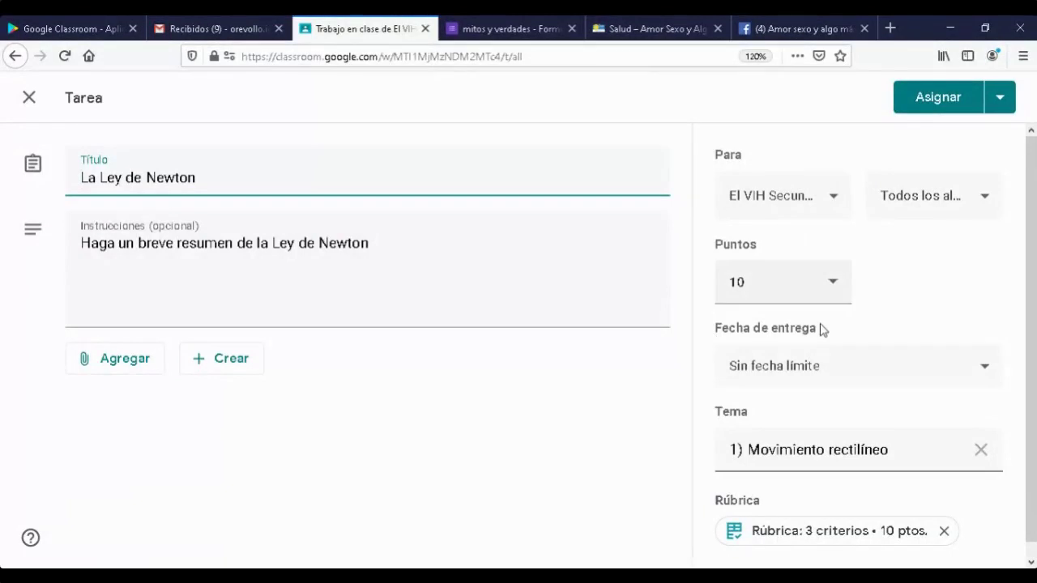
left_click(938, 104)
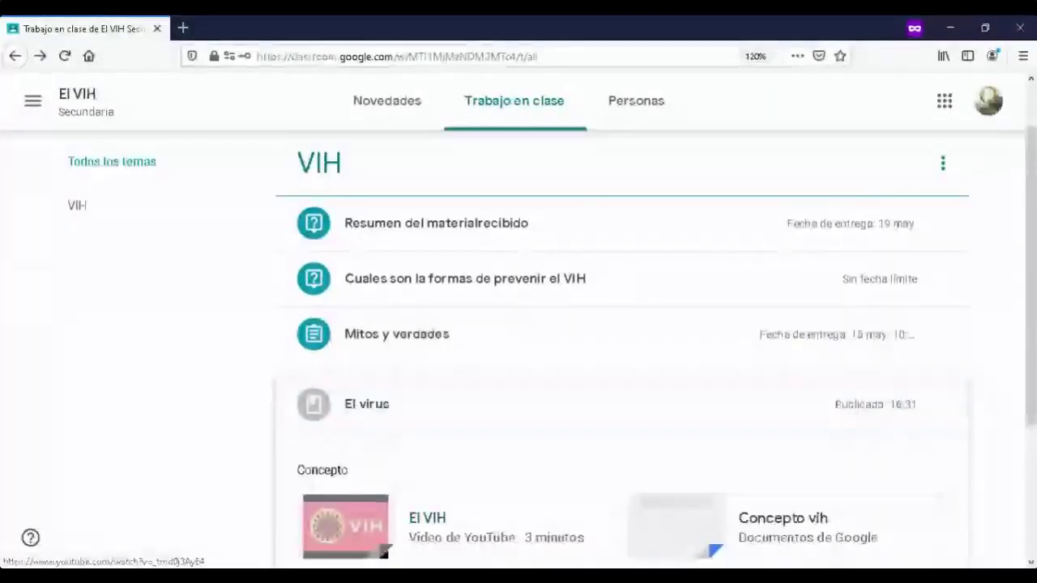
- Review the Novedades stream, then check classwork shows La Ley de Newton under 1) Movimiento rectilíneo
scroll(622, 280, "up", 2)
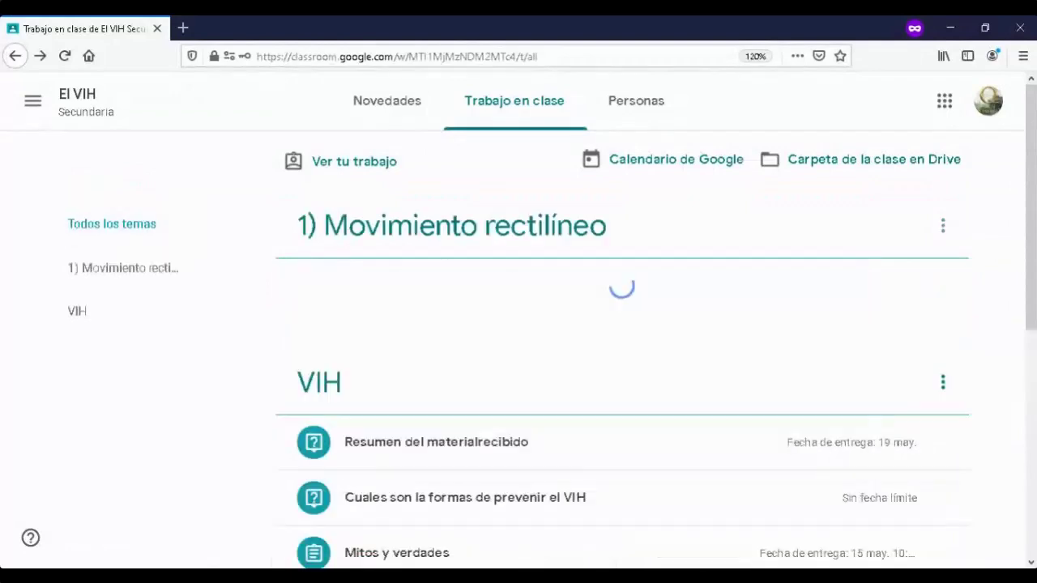
left_click(386, 100)
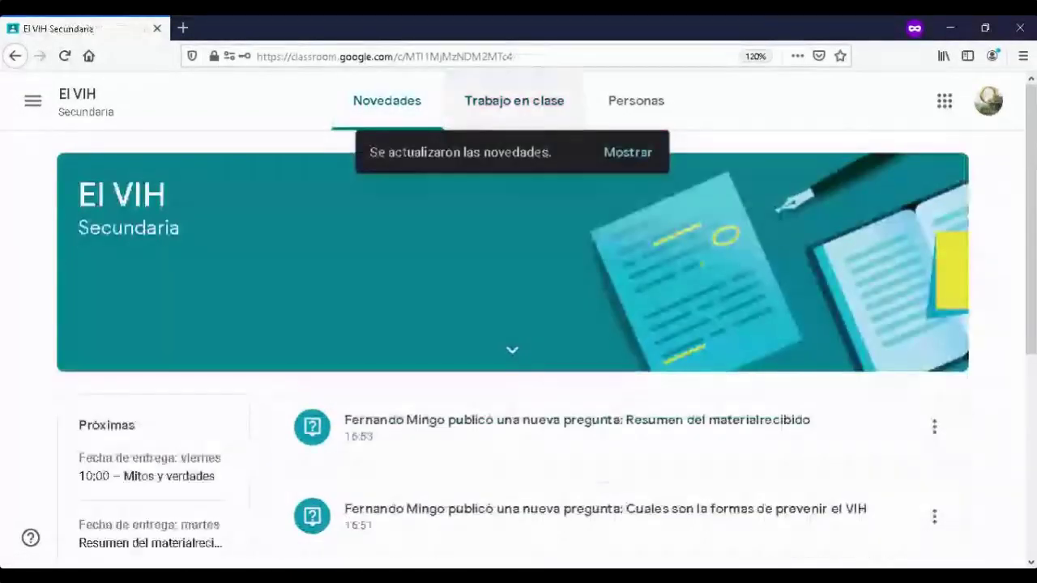
scroll(519, 324, "down", 5)
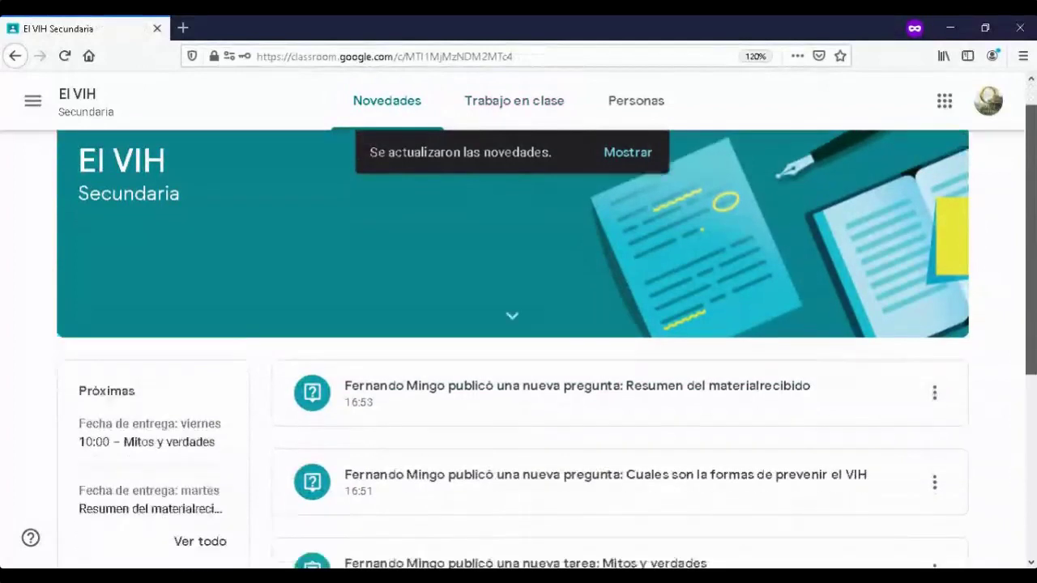
scroll(519, 325, "down", 3)
scroll(518, 324, "up", 6)
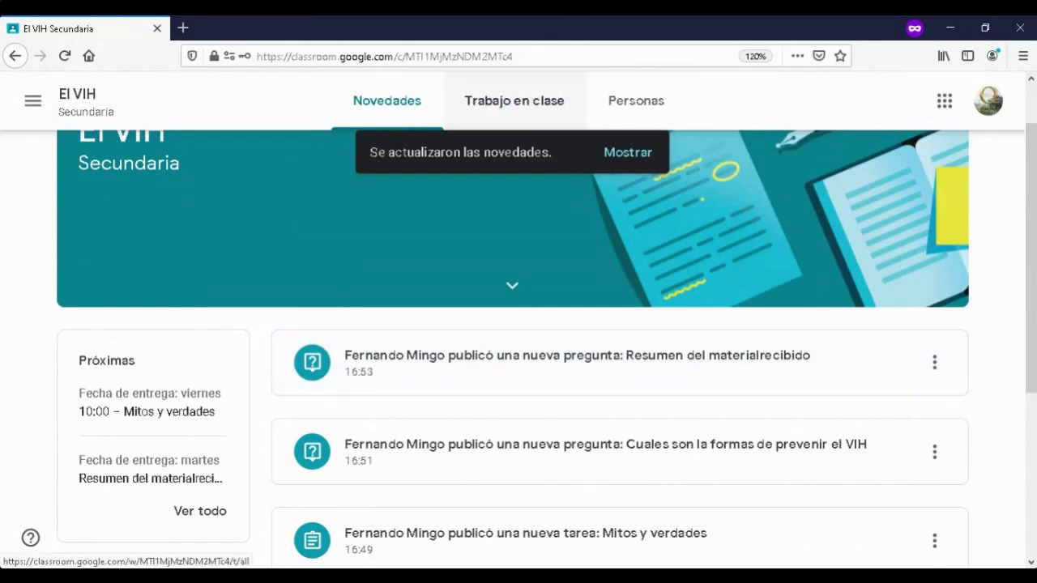
left_click(514, 100)
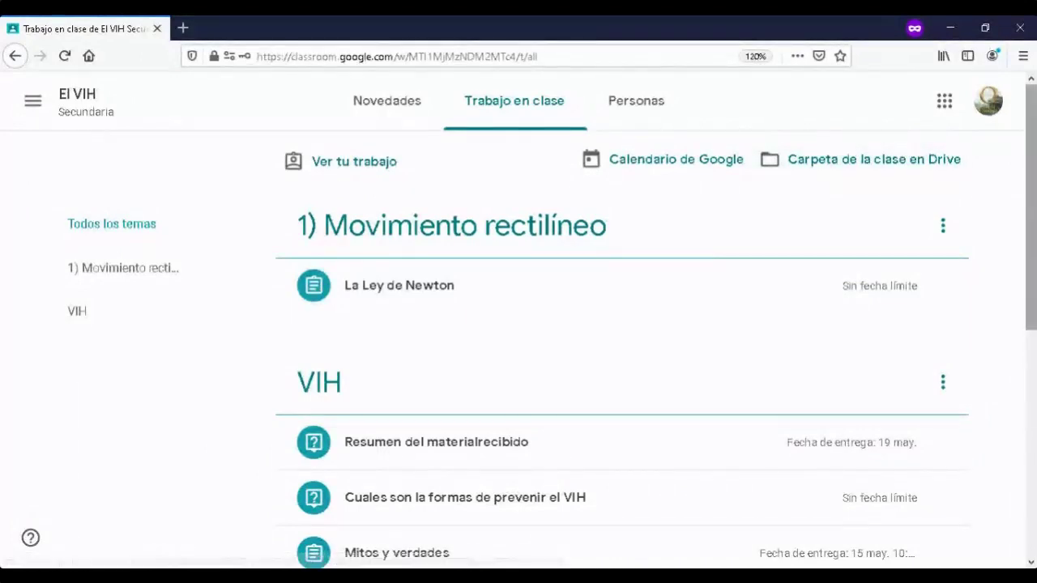
scroll(622, 365, "down", 1)
scroll(622, 365, "up", 1)
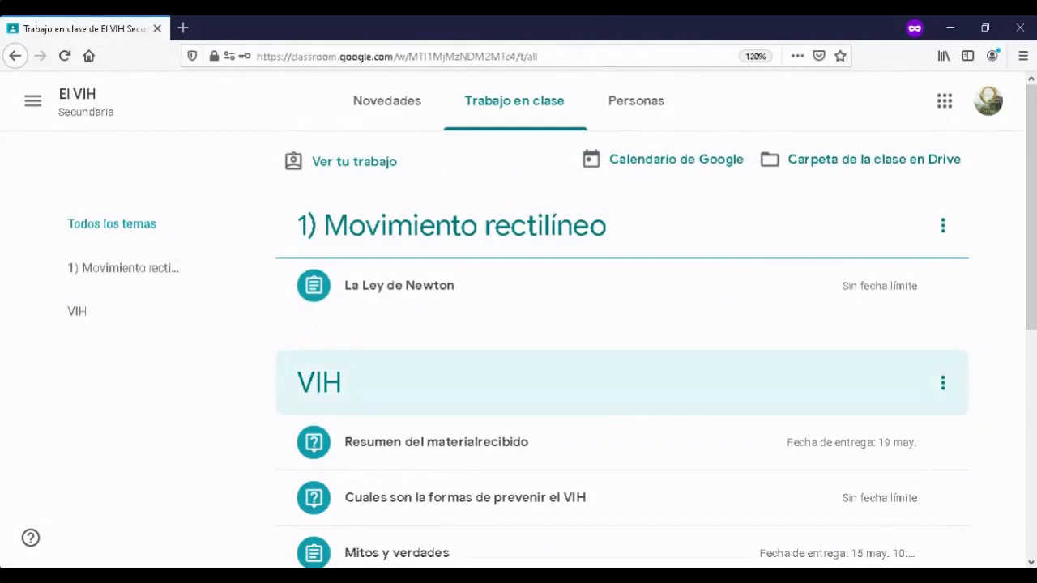
scroll(567, 388, "down", 1)
scroll(622, 396, "down", 3)
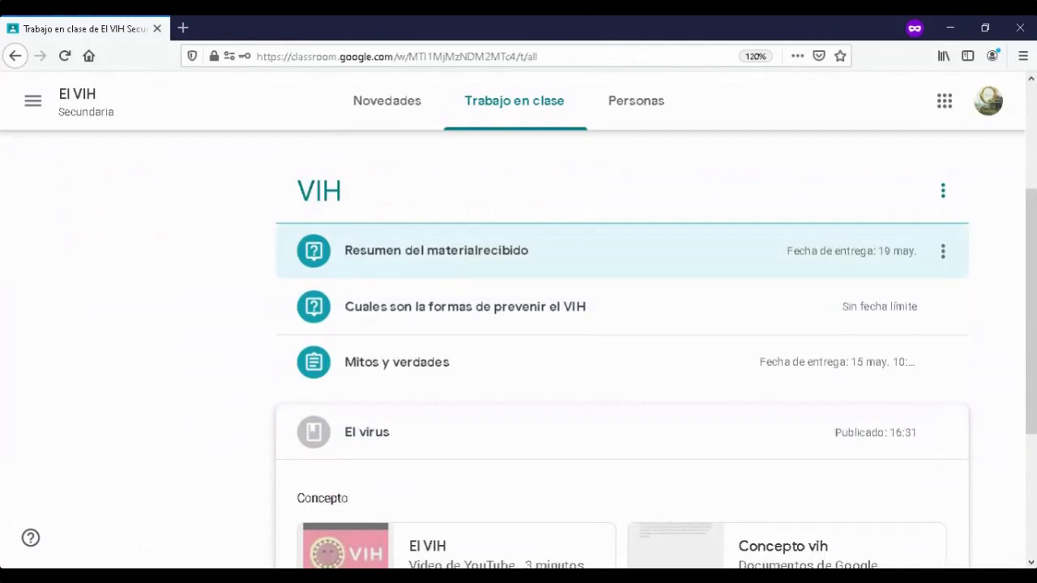
- Open the Resumen del materialrecibido question via Ver pregunta and click its 'Escribe la respuesta' field
left_click(436, 250)
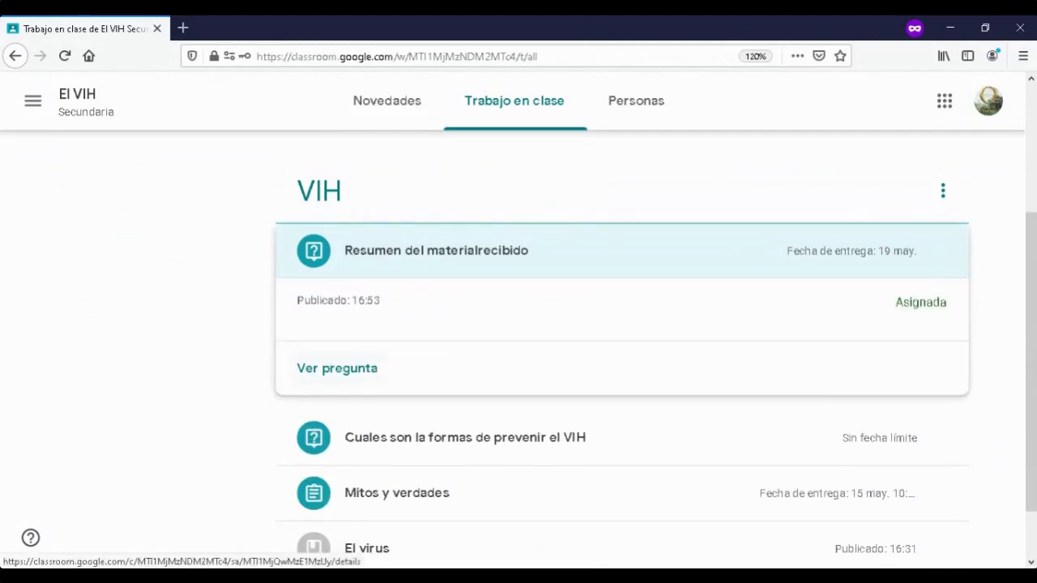
left_click(337, 367)
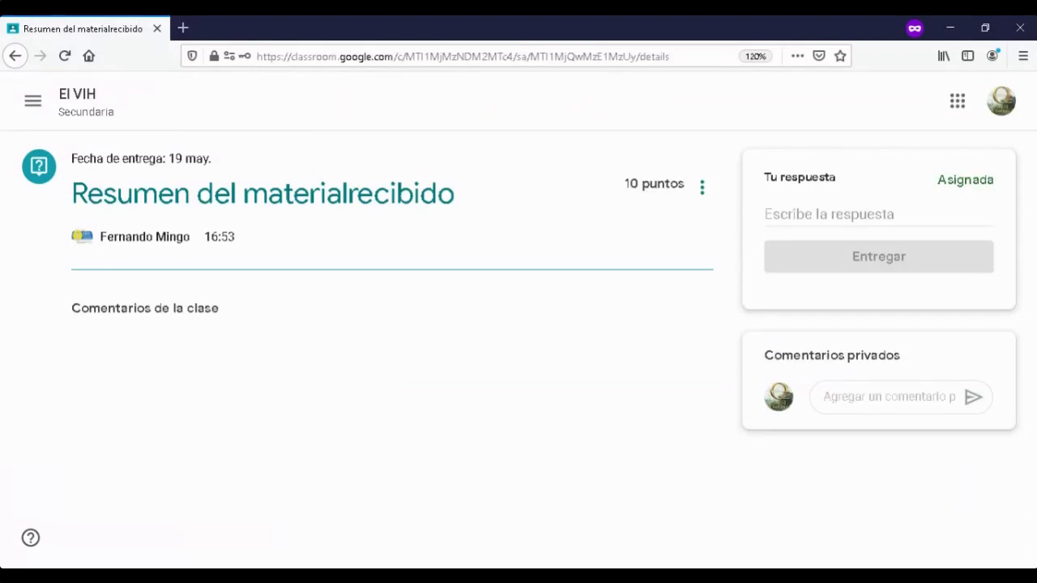
left_click(878, 214)
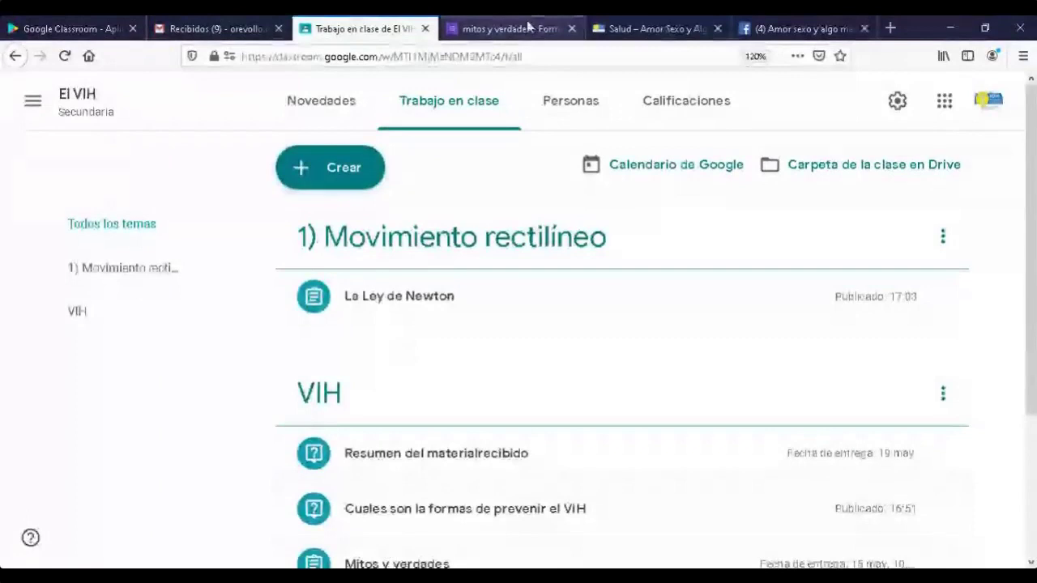
- Copy the three Cómo prevenir el VIH paragraphs from the Salud page and return to Classroom
left_click(642, 30)
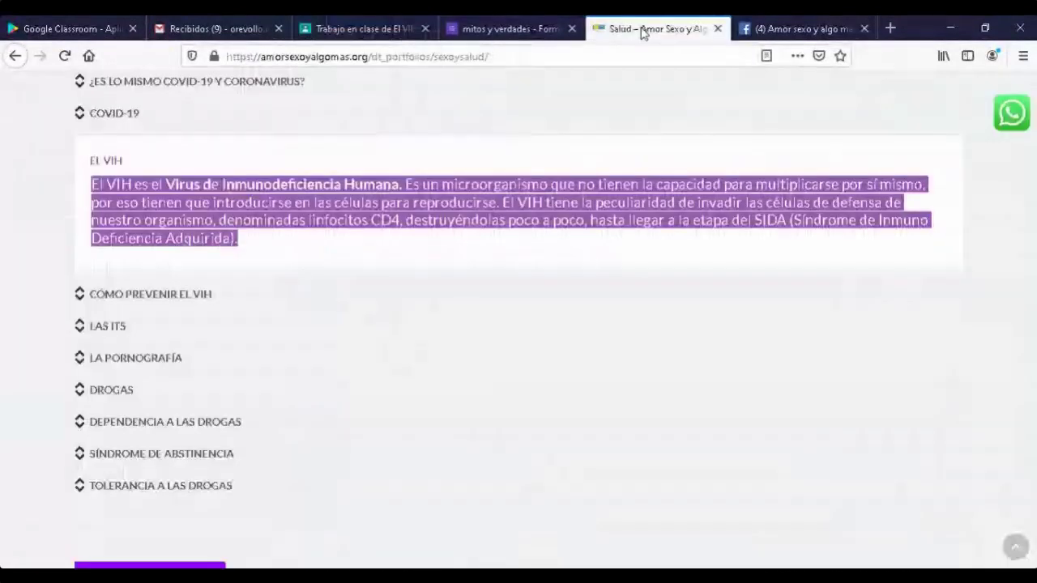
left_click(92, 298)
left_click_drag(650, 308, 91, 226)
key("ctrl+c")
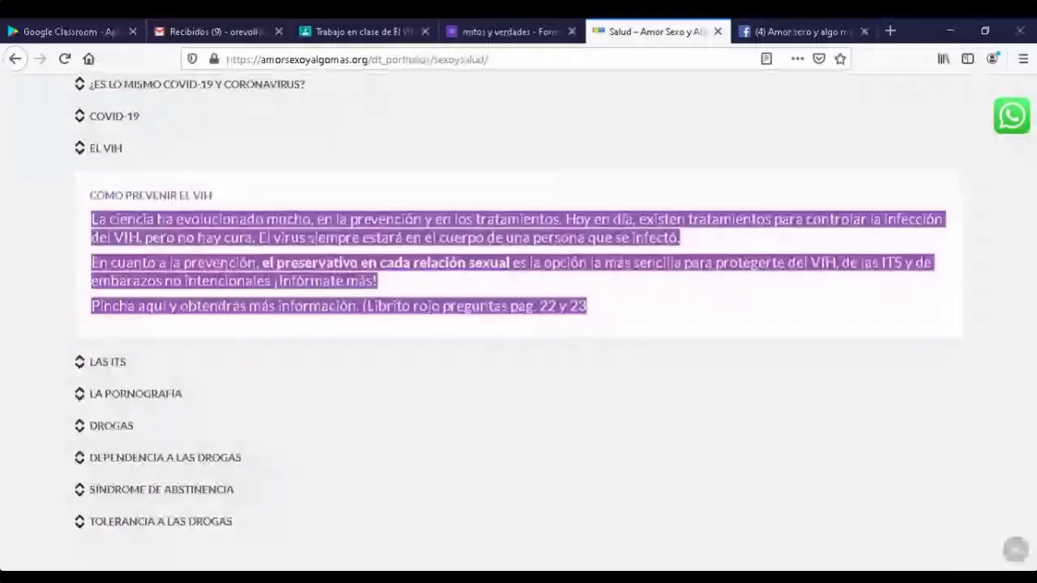
key("alt+Tab")
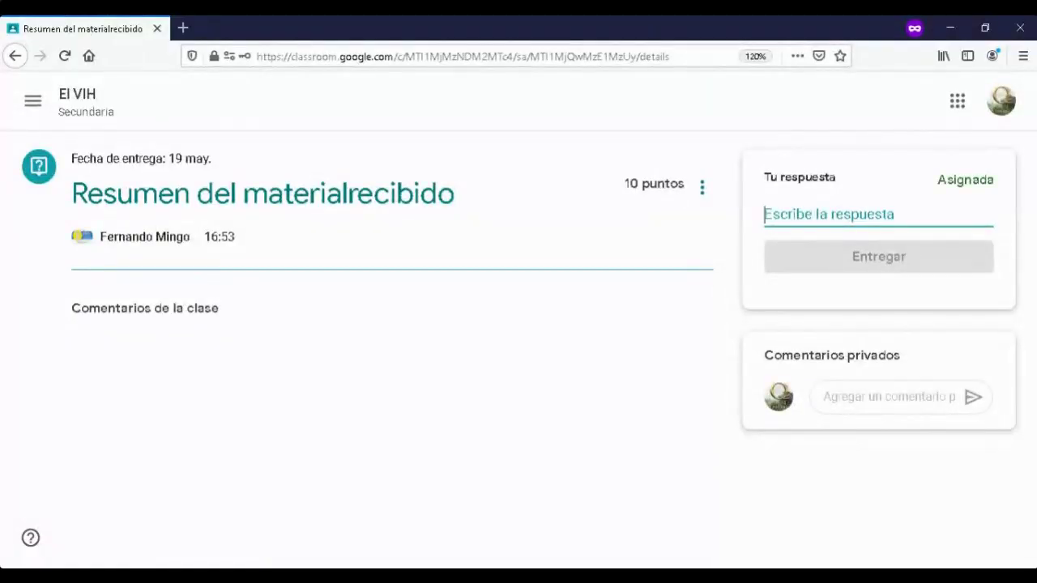
- Paste the prevention text, then delete everything after the paragraph ending 'se infectó.' plus the empty lines
key("ctrl+v")
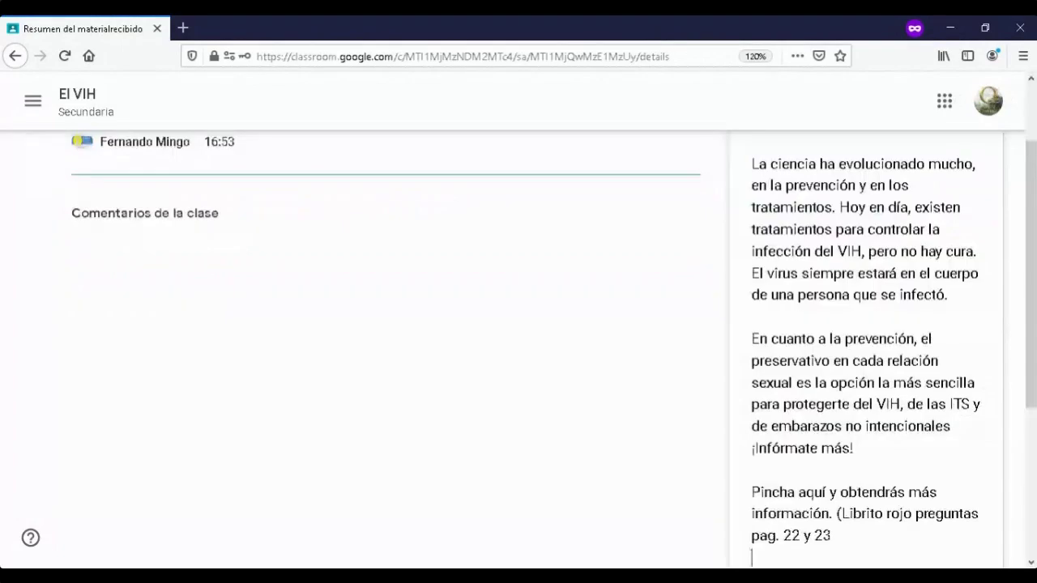
scroll(519, 341, "up", 1)
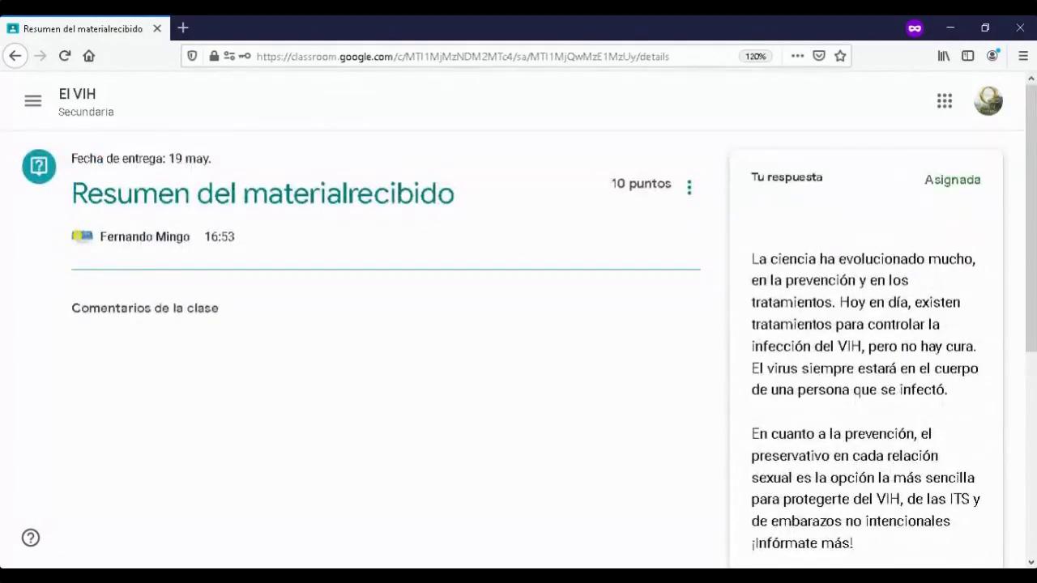
left_click_drag(752, 434, 842, 567)
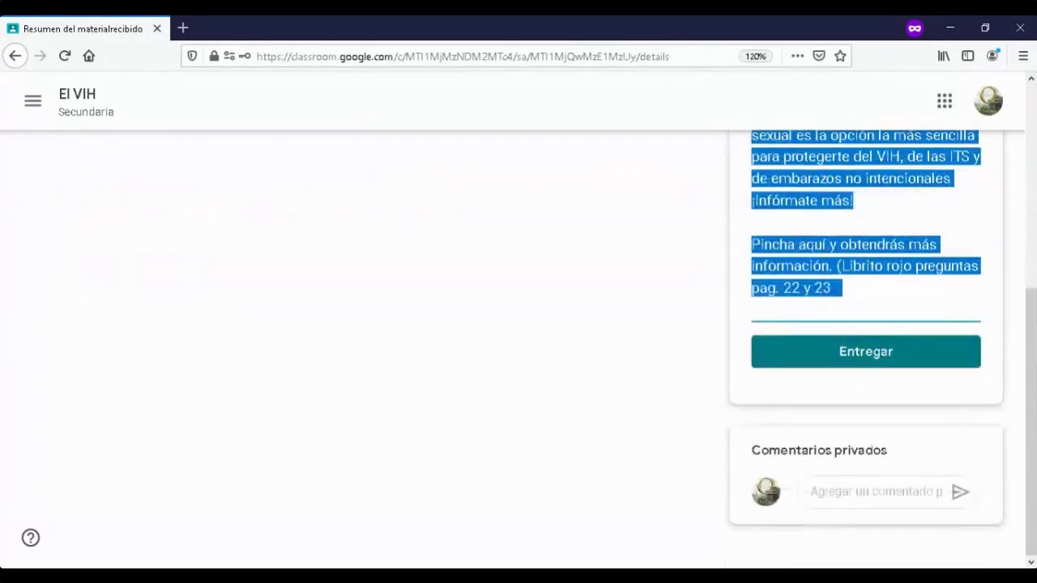
key("BackSpace")
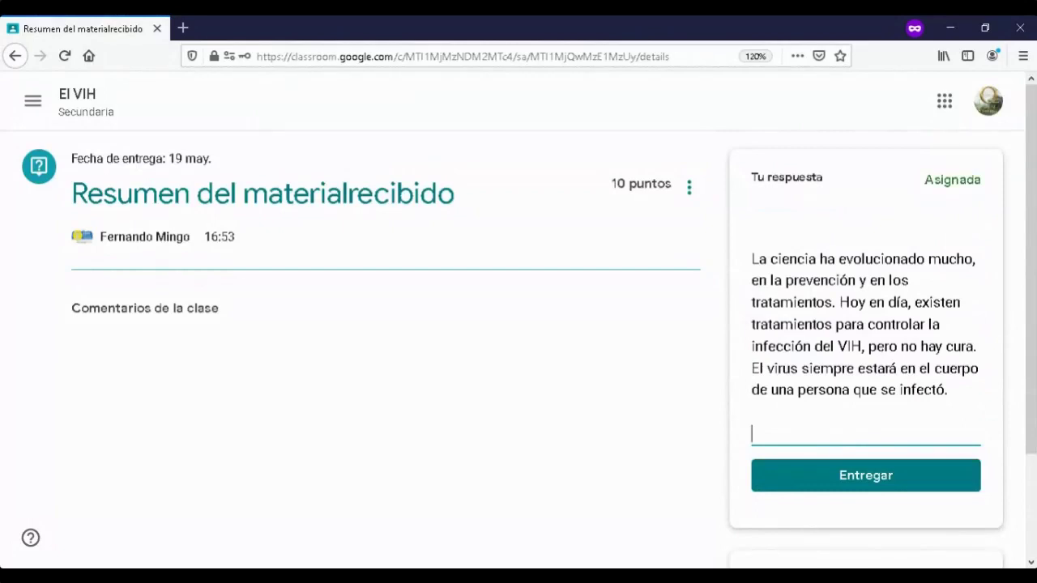
key("BackSpace")
key("BackSpace")
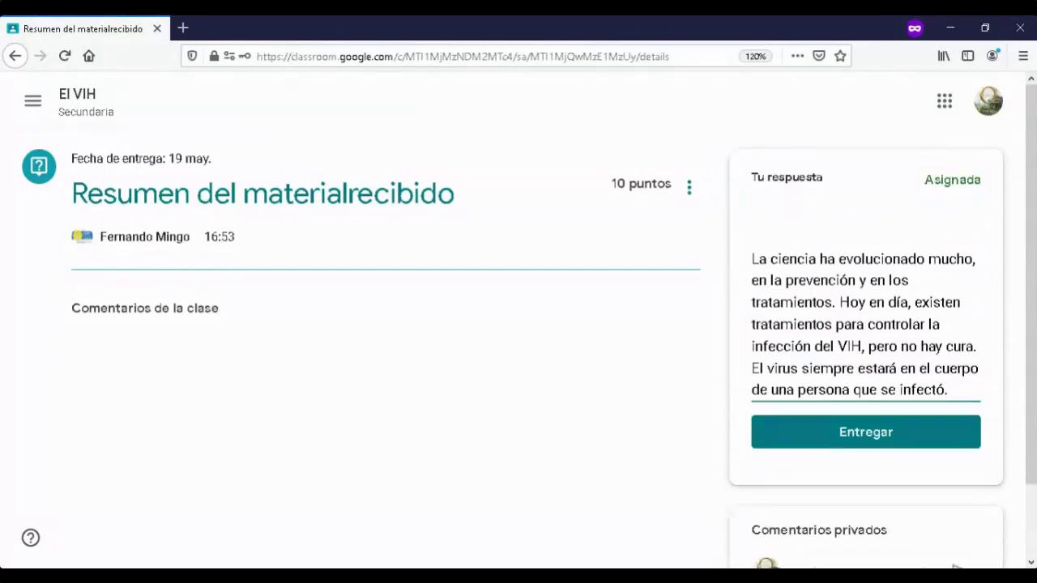
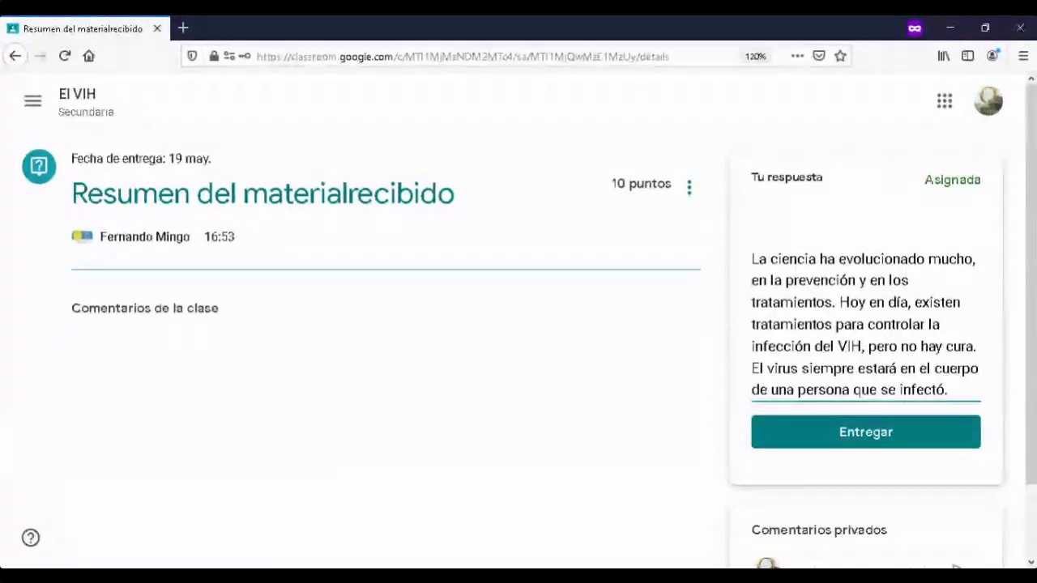
- Add the private comment 'No nenia tiempo' and hand in the Resumen del materialrecibido answer
scroll(518, 324, "down", 1)
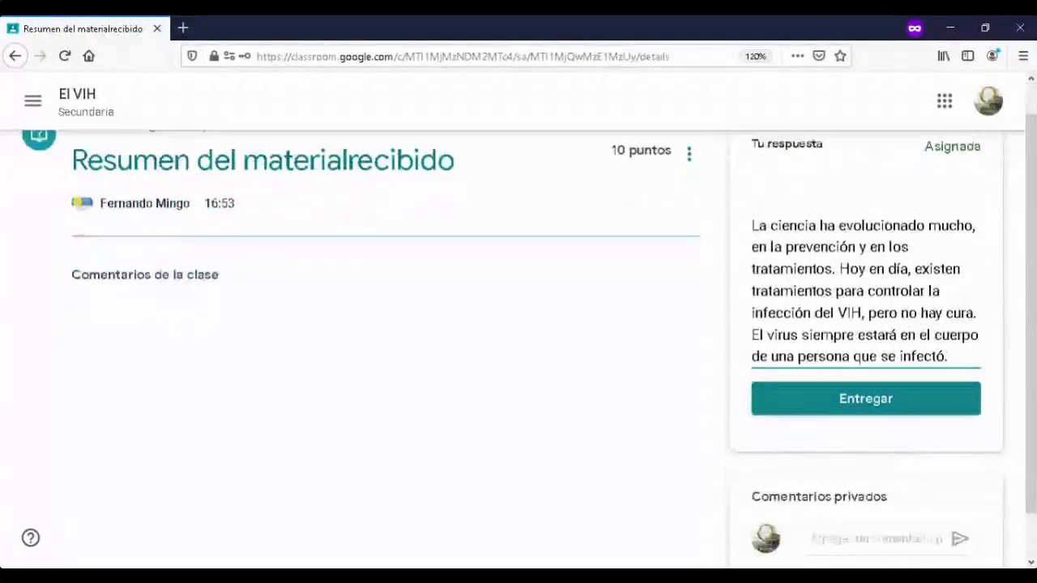
scroll(519, 324, "down", 1)
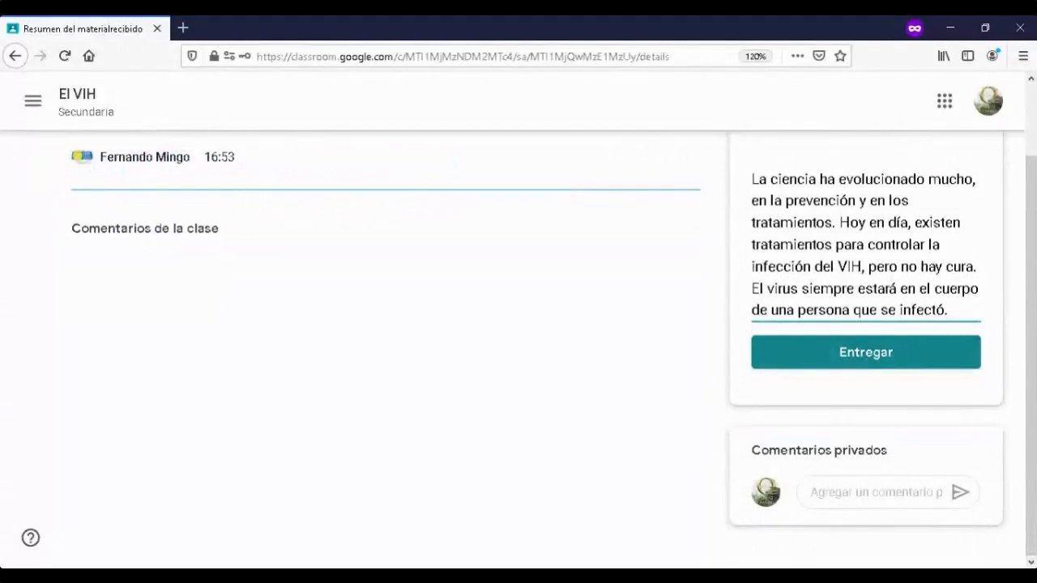
left_click(875, 492)
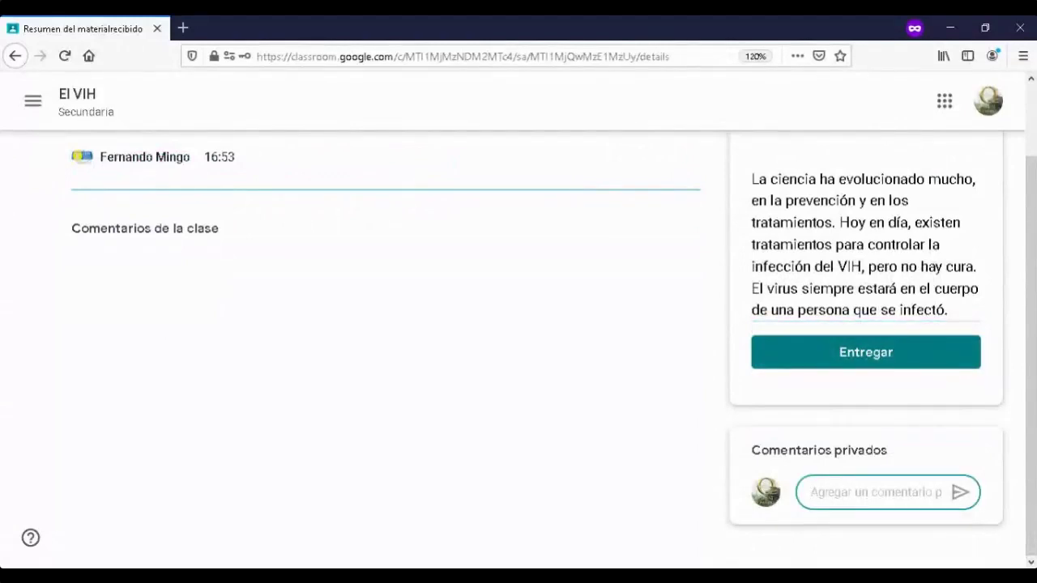
type("N")
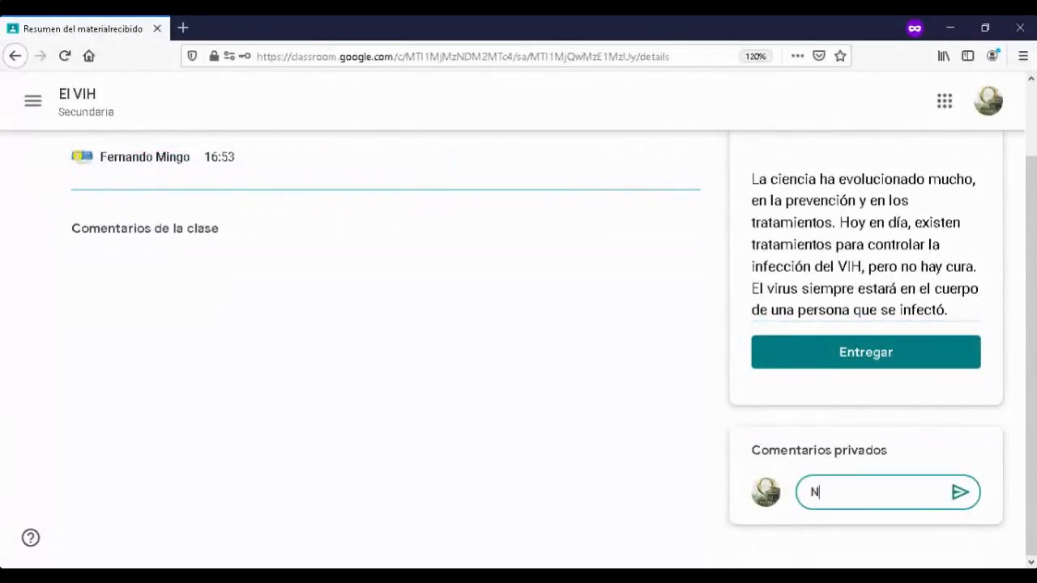
type("o nenia tiempo")
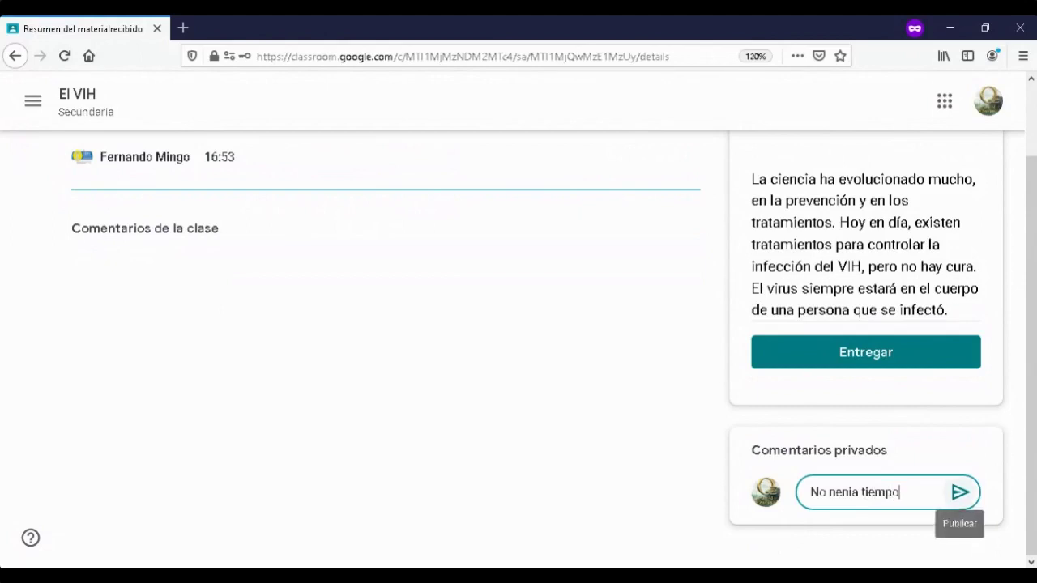
left_click(960, 492)
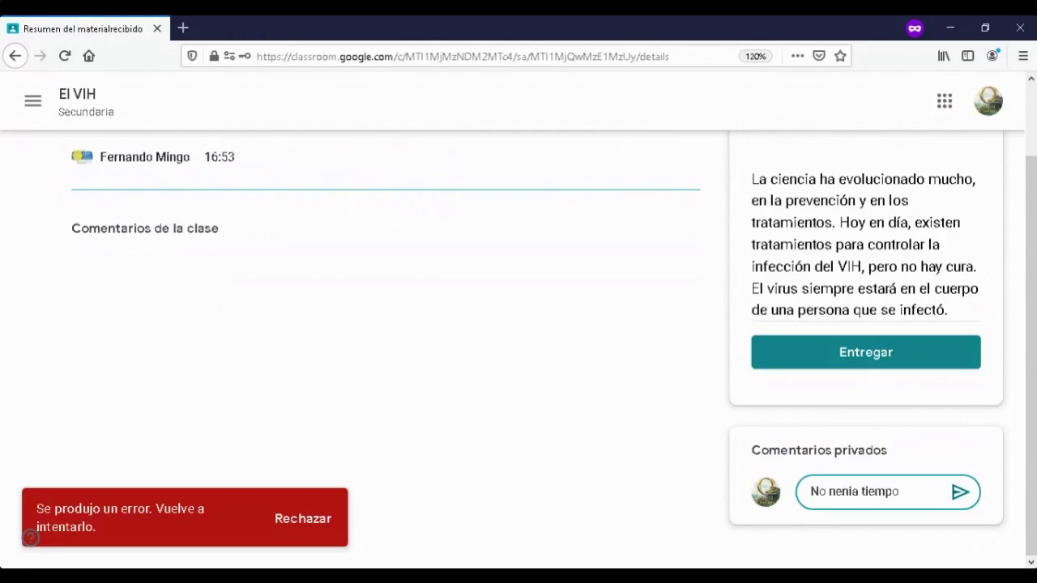
left_click(865, 352)
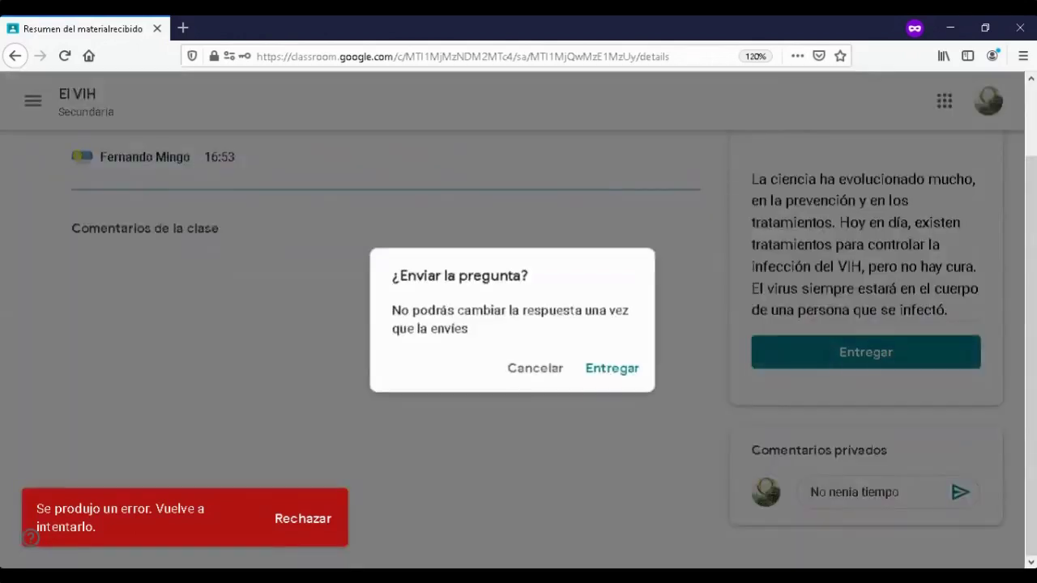
left_click(612, 368)
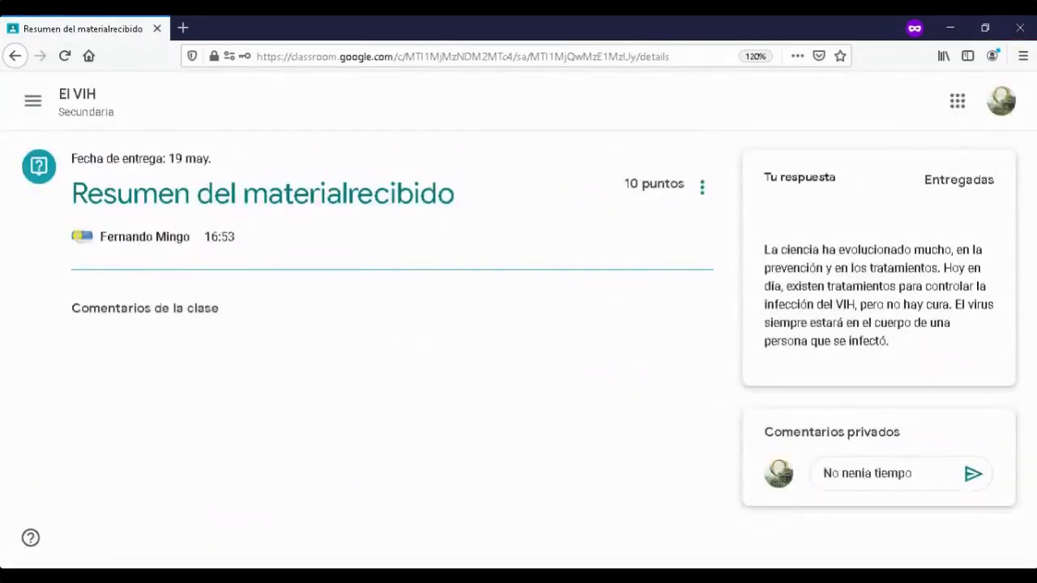
- Start switching to the El VIH class, but stay on the page to keep the unsent comment
left_click(33, 100)
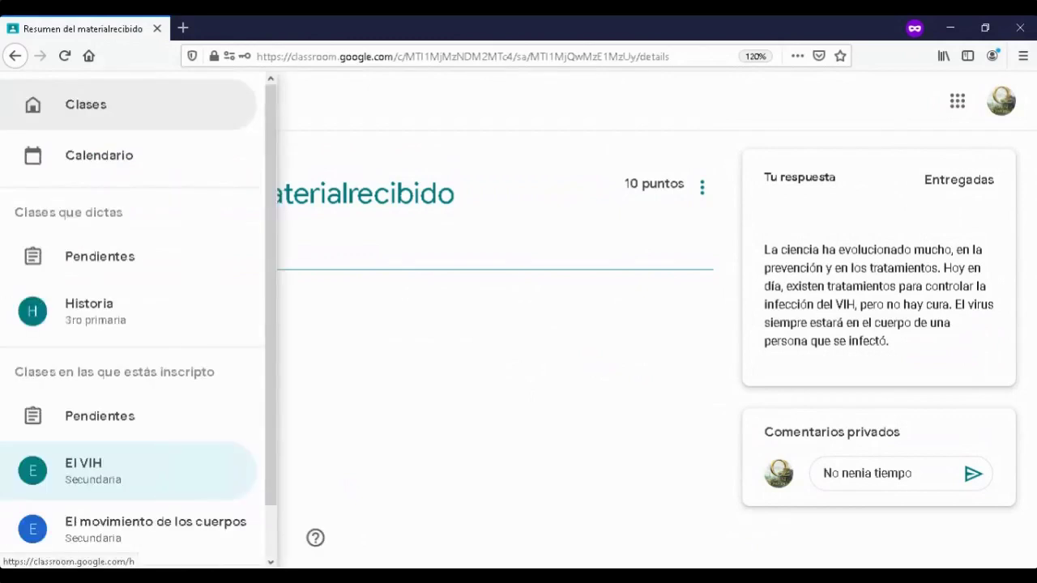
key("Escape")
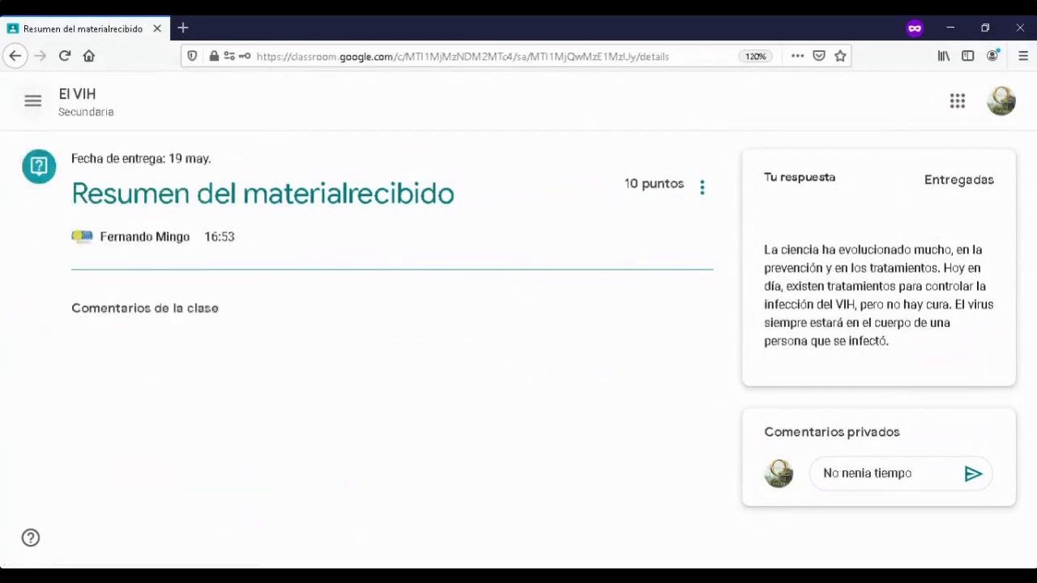
left_click(32, 101)
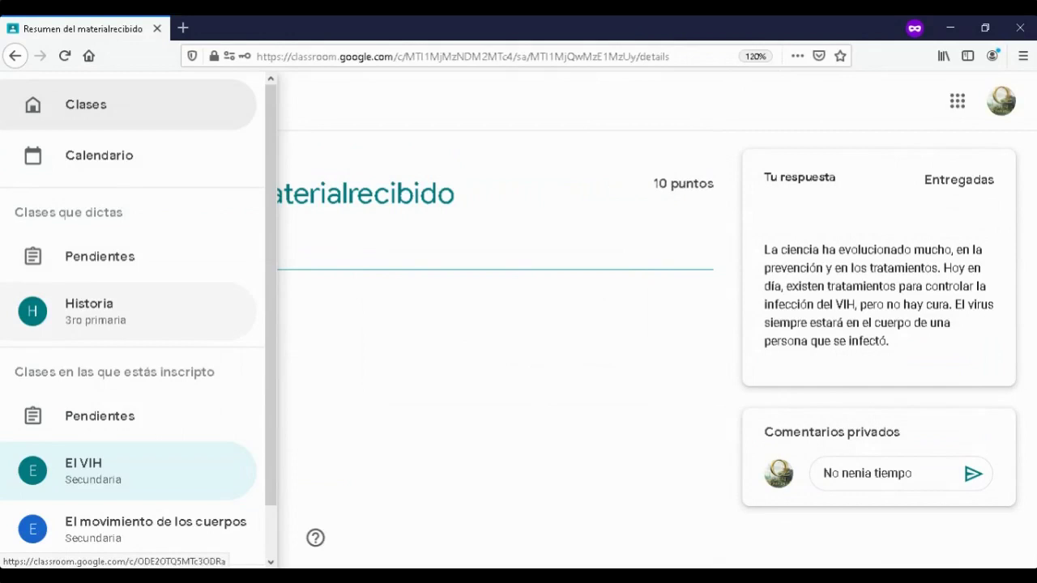
scroll(130, 470, "down", 1)
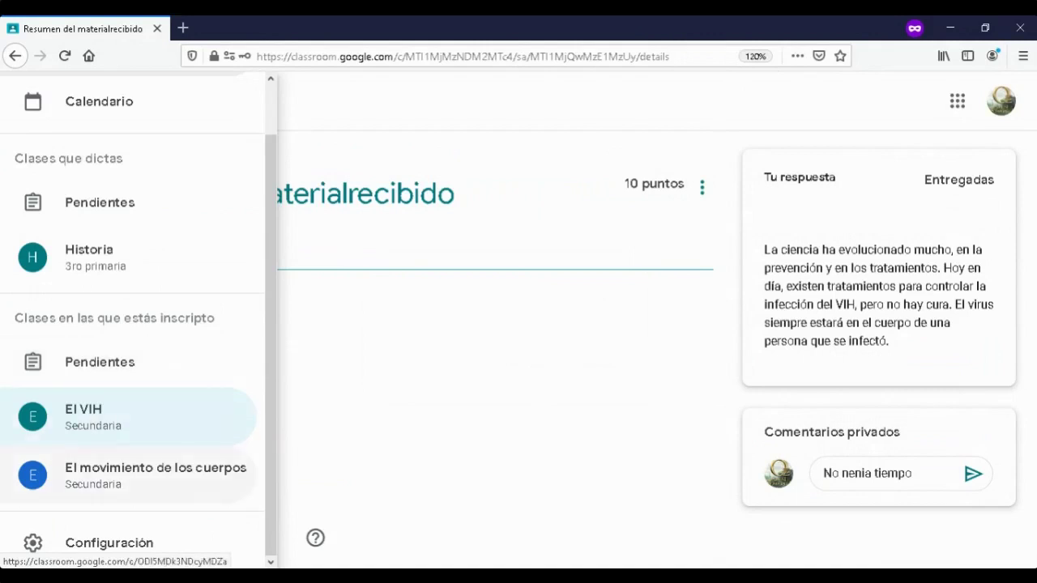
left_click(121, 416)
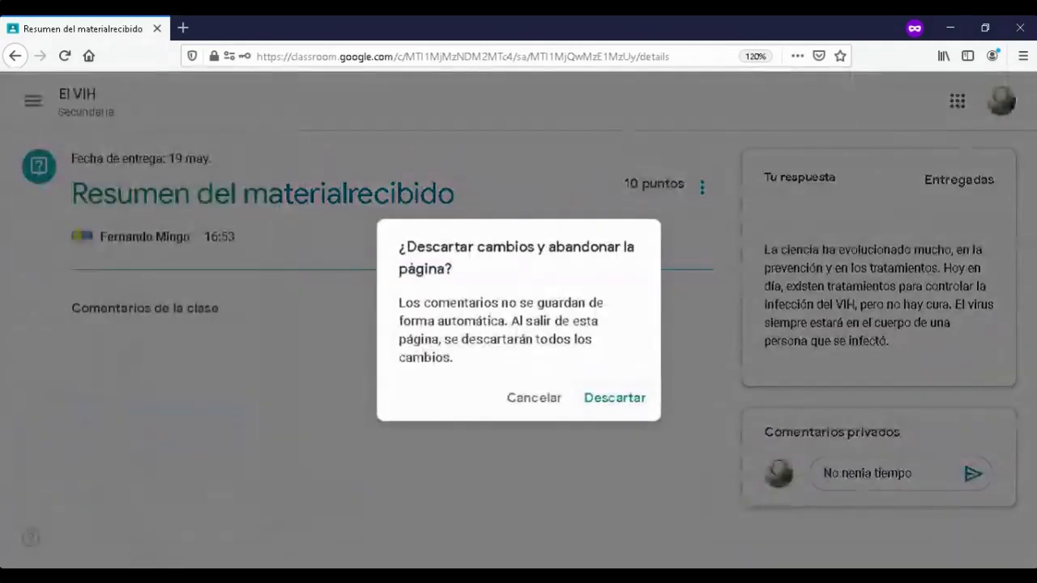
left_click(534, 398)
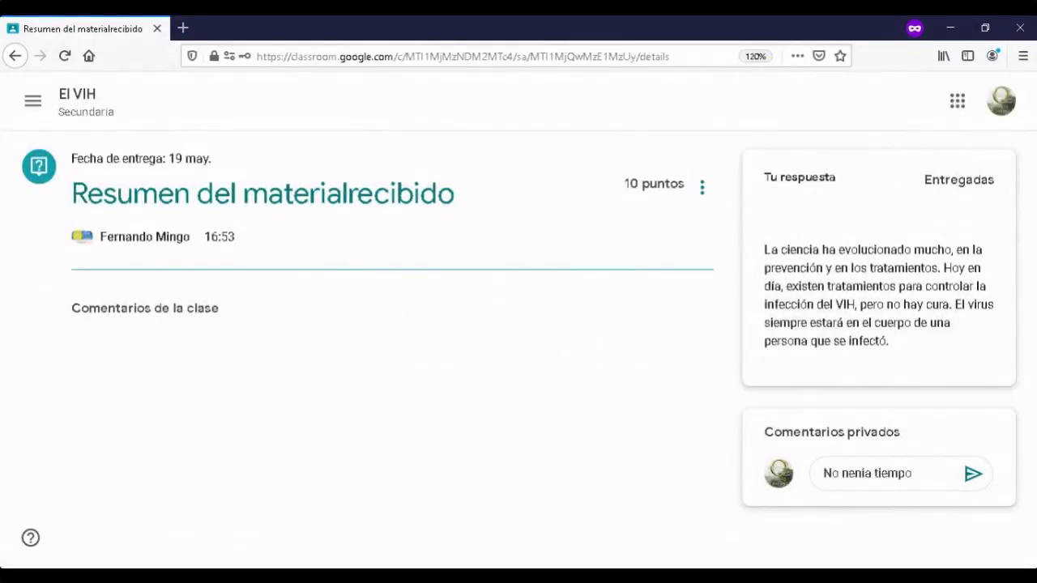
- Post the private comment 'No nenia tiempo', then go to the El VIH class stream
left_click(973, 473)
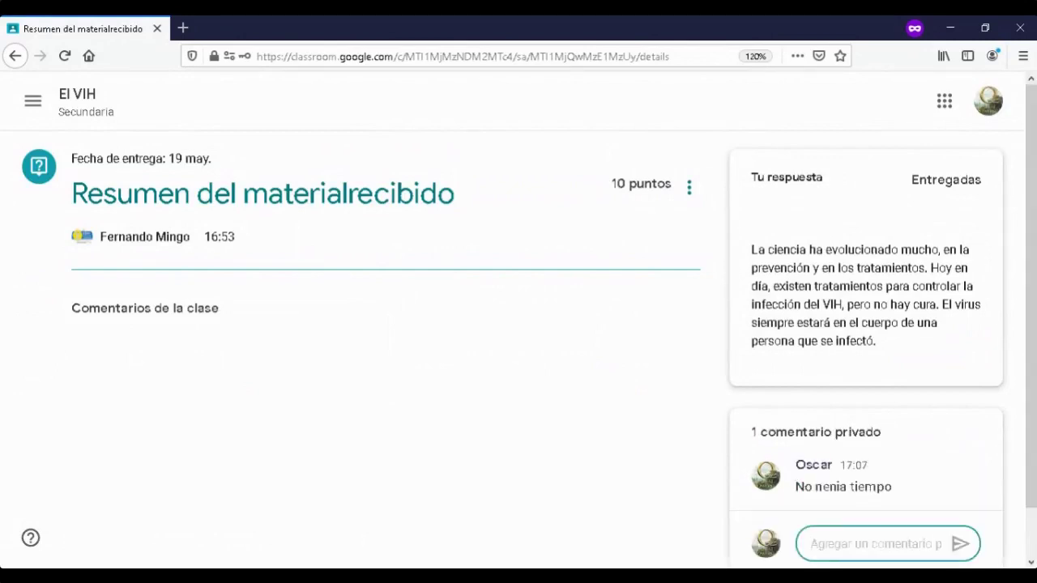
left_click(32, 100)
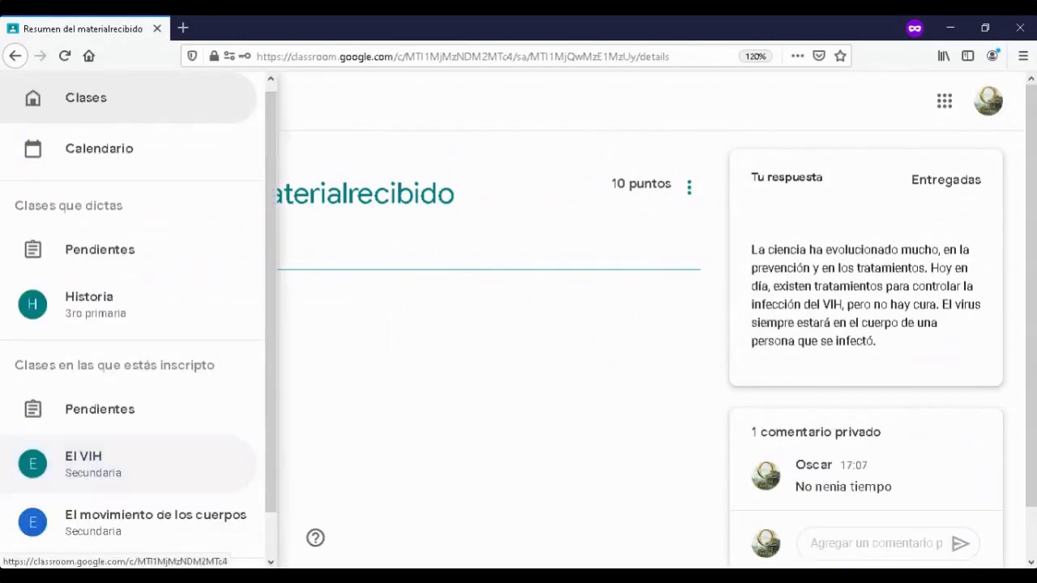
left_click(90, 464)
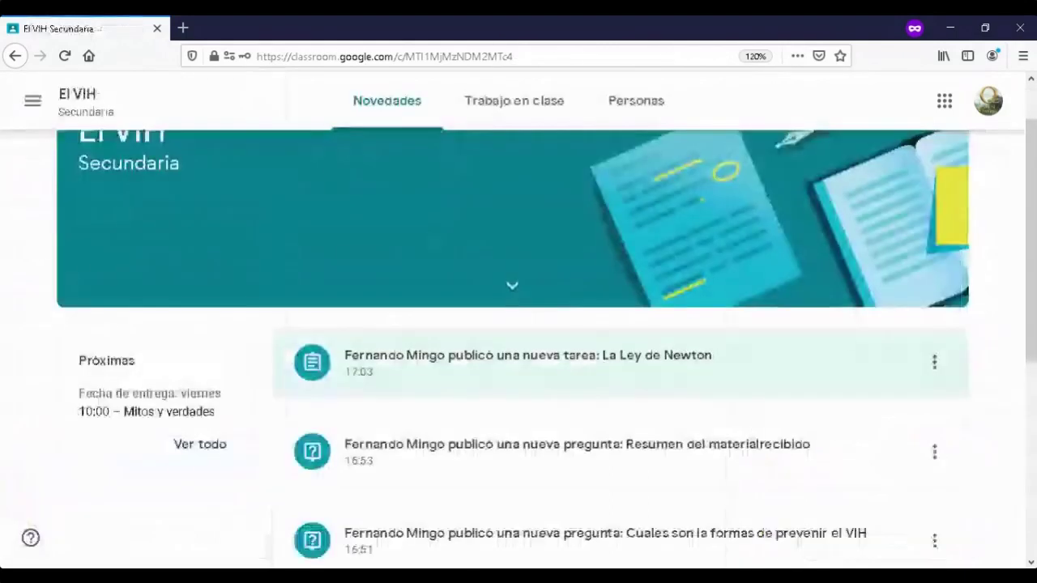
- From the El VIH classwork list, open the 15-point Mitos y verdades assignment page
left_click(514, 101)
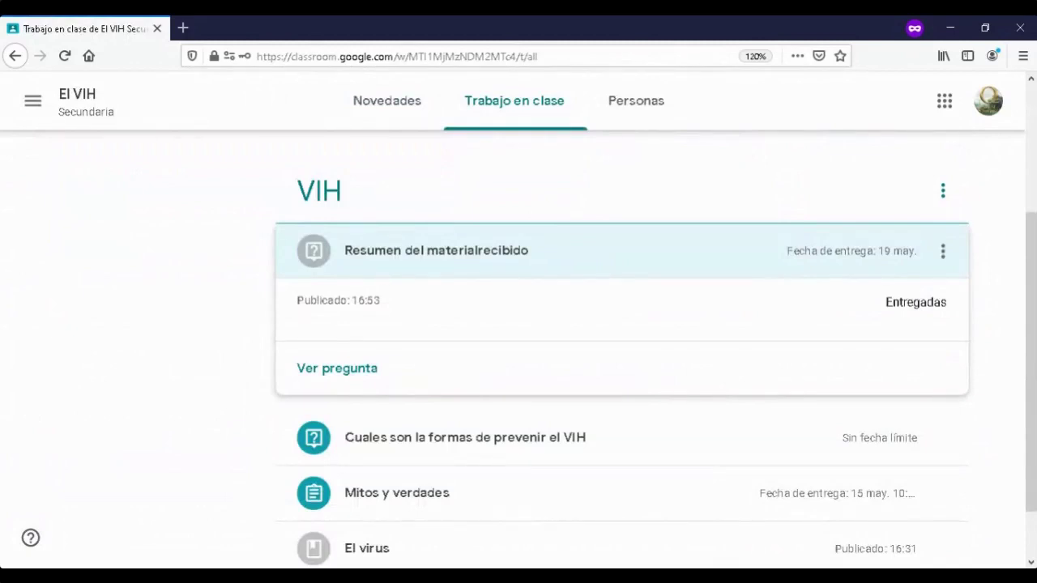
scroll(623, 341, "down", 1)
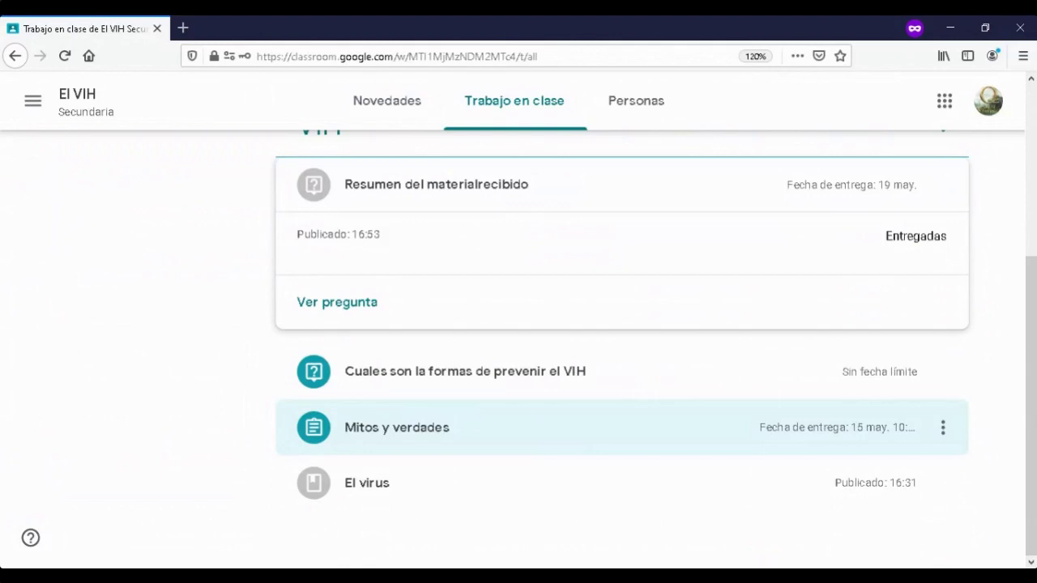
left_click(397, 427)
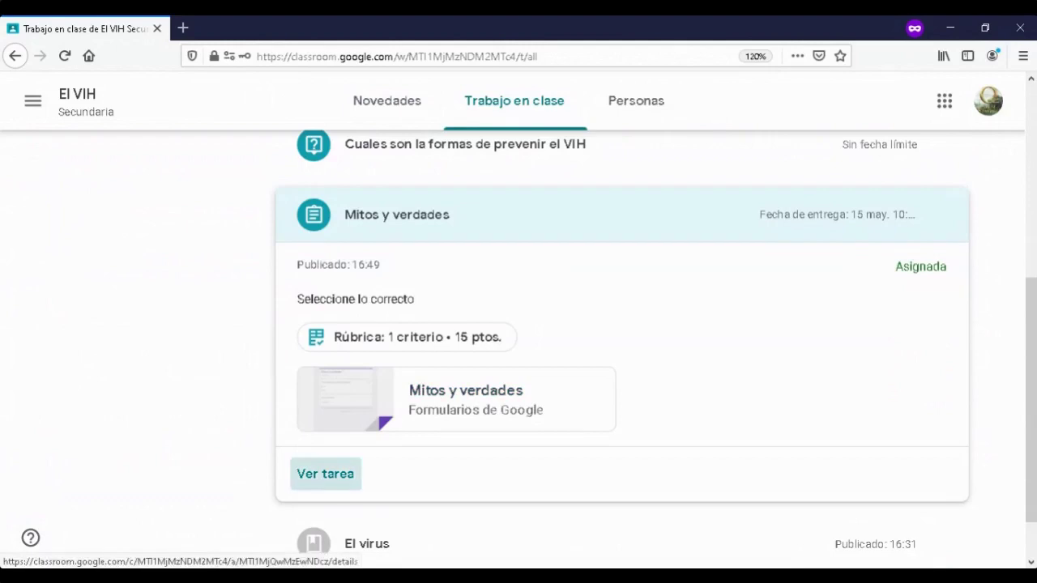
left_click(325, 474)
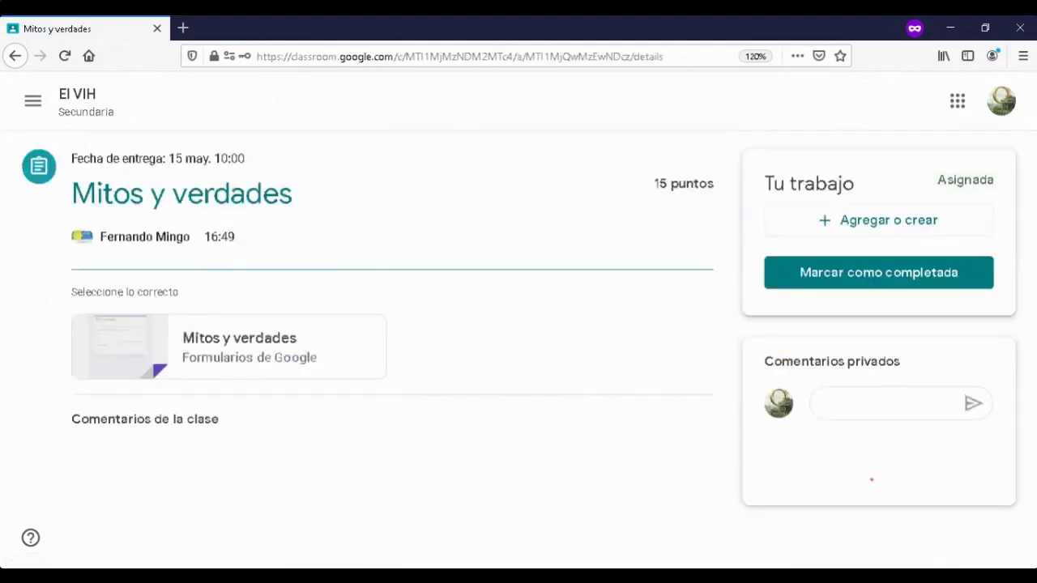
- In the attached form, answer 'si' to the mosquito question and 'no se' to how HIV spreads, then submit
left_click(239, 346)
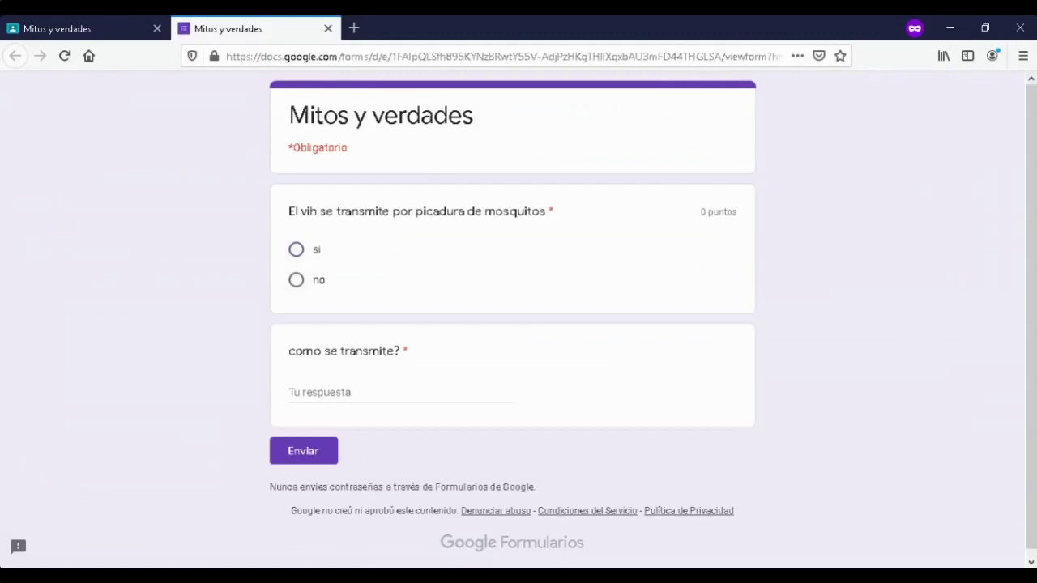
left_click(296, 250)
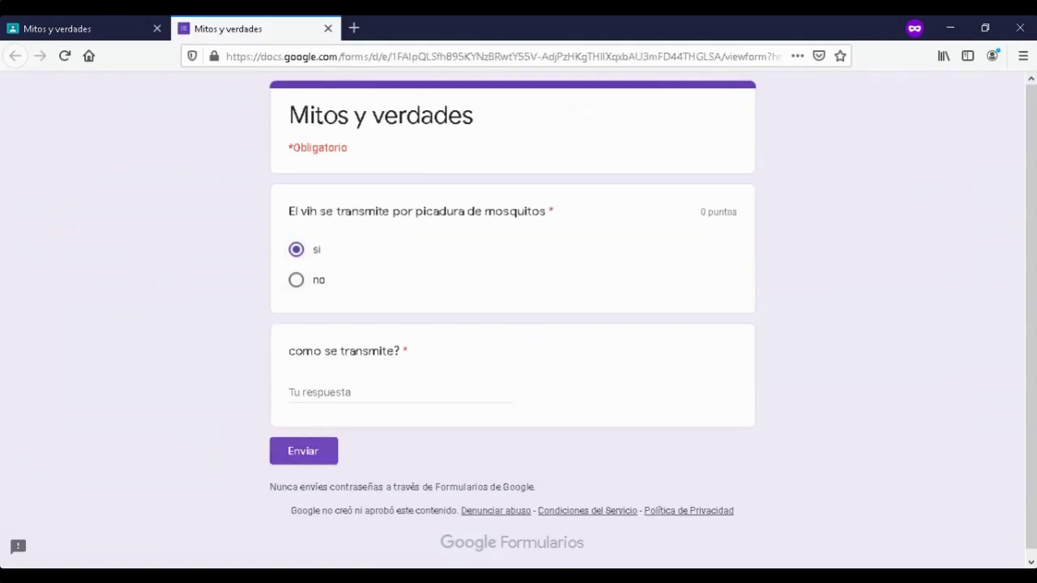
left_click(400, 392)
type("no se")
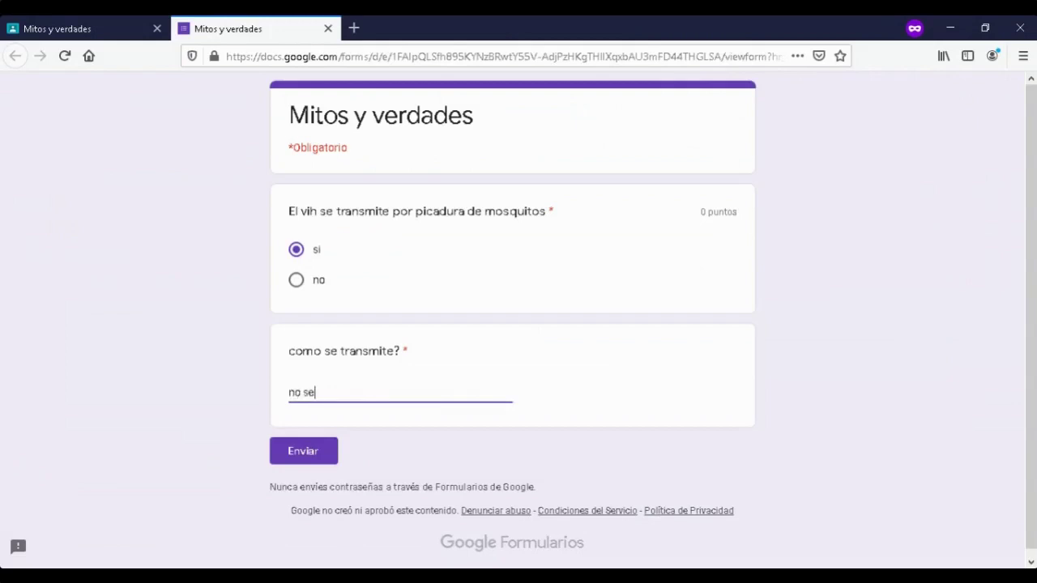
left_click(303, 451)
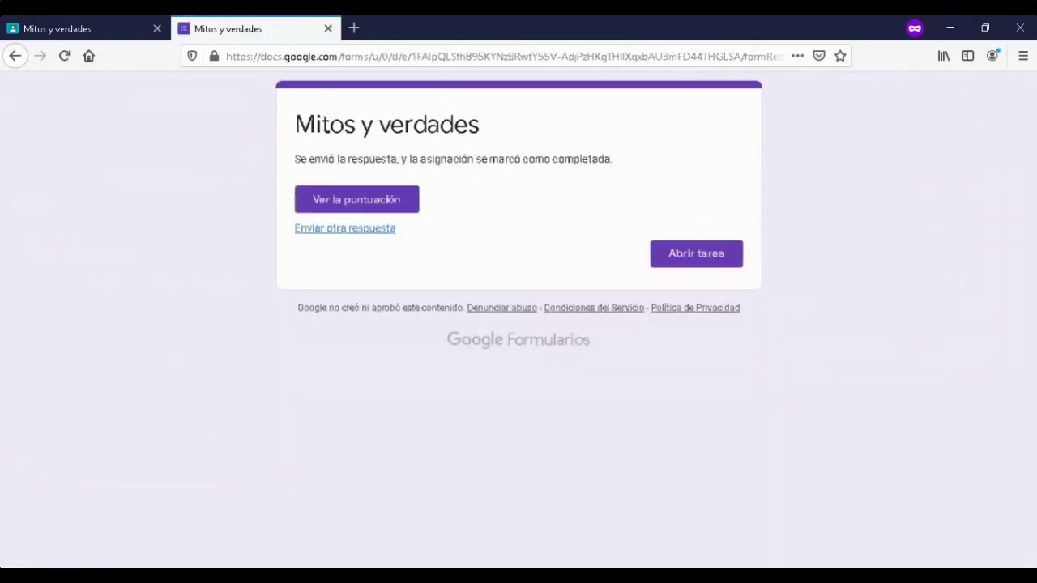
- Return from the form's confirmation page to the Mitos y verdades assignment in Classroom
left_click(696, 254)
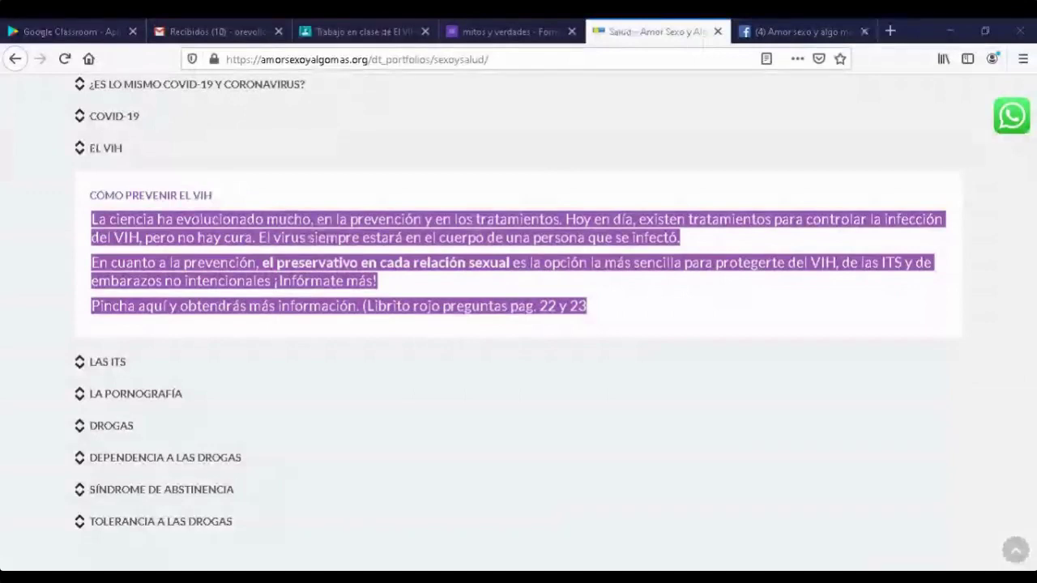
- Close the Mitos y verdades form tab and return to the El VIH classwork page
left_click(399, 29)
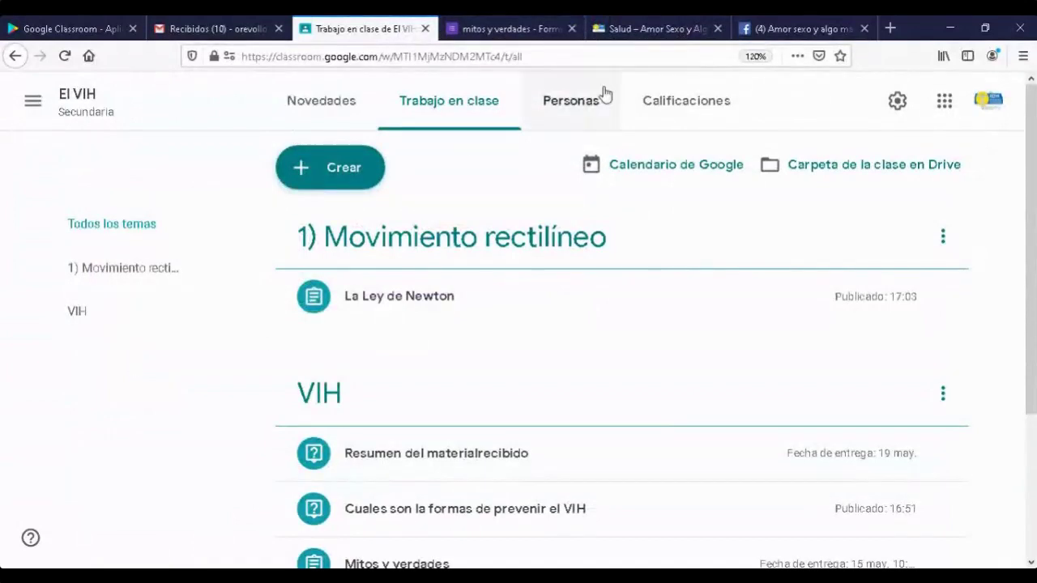
left_click(534, 34)
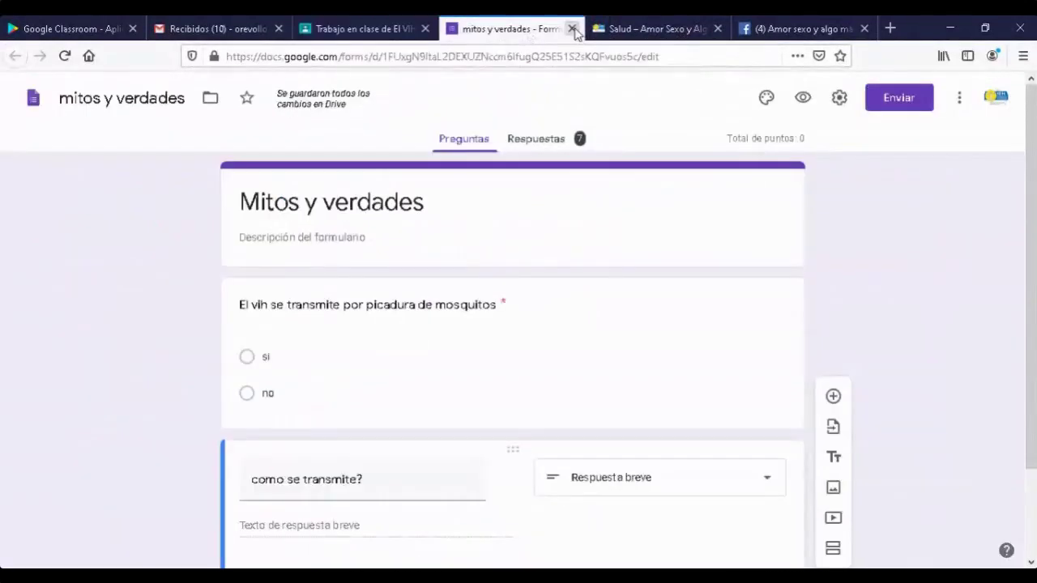
left_click(572, 30)
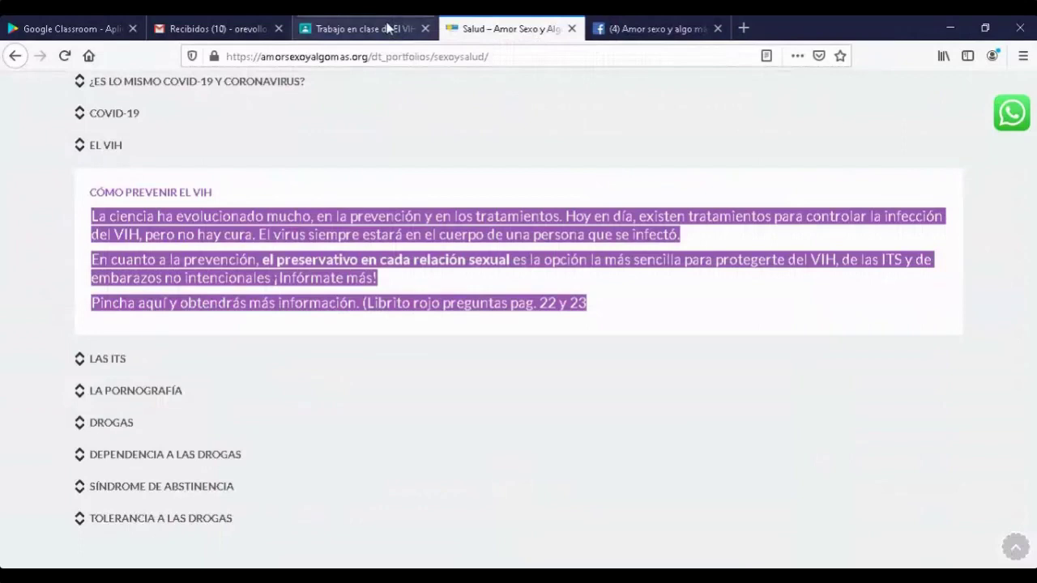
left_click(388, 29)
scroll(543, 352, "down", 3)
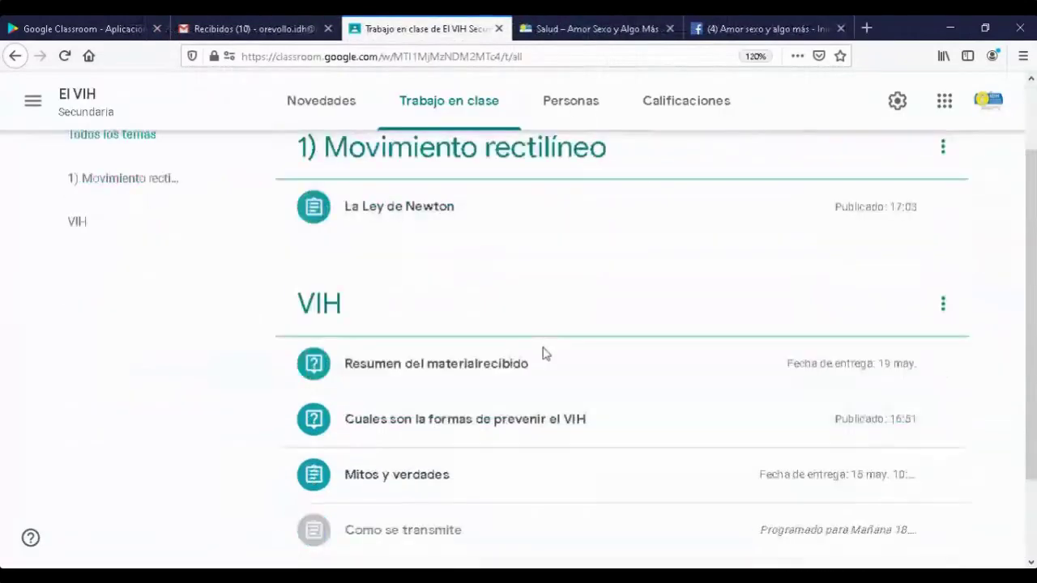
scroll(543, 356, "up", 3)
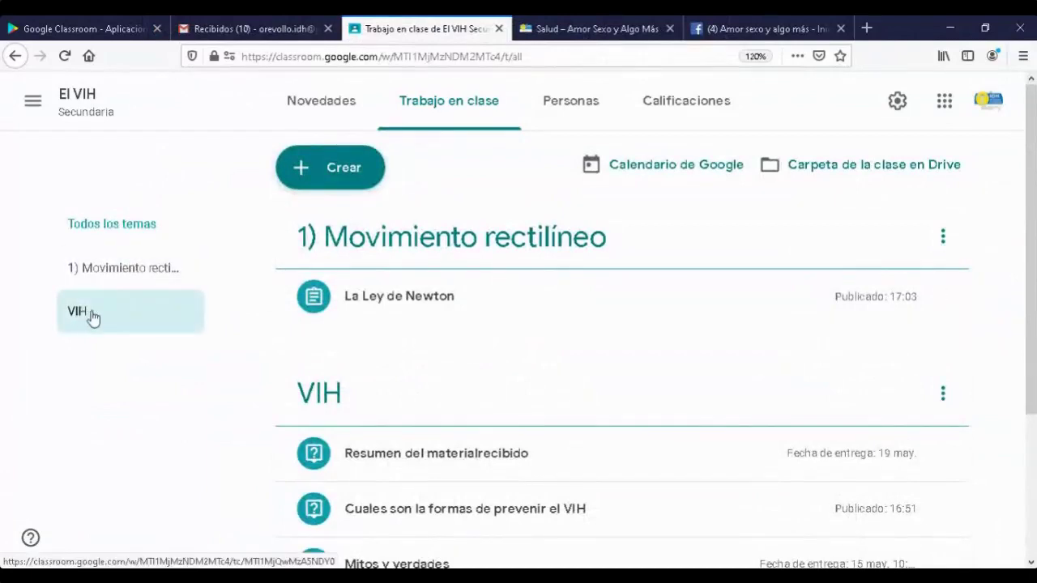
- Filter the classwork list to show only the VIH topic's posts
left_click(116, 320)
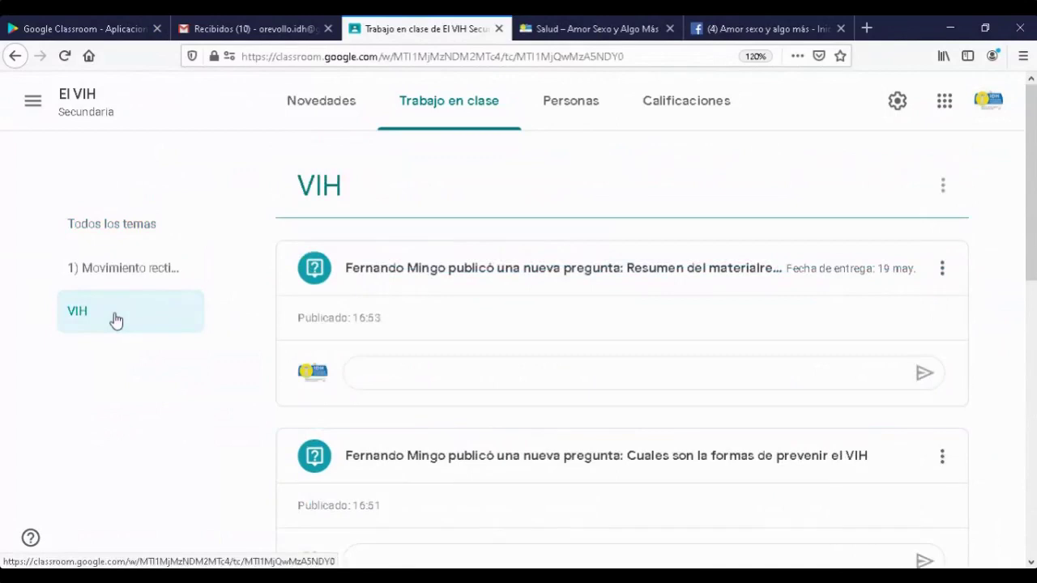
scroll(911, 409, "down", 5)
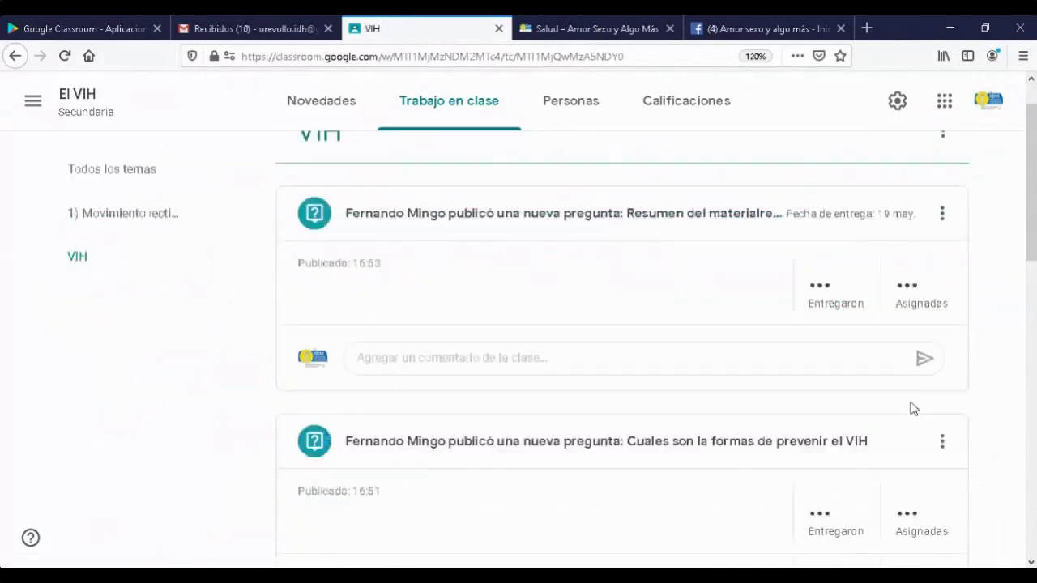
scroll(914, 408, "up", 3)
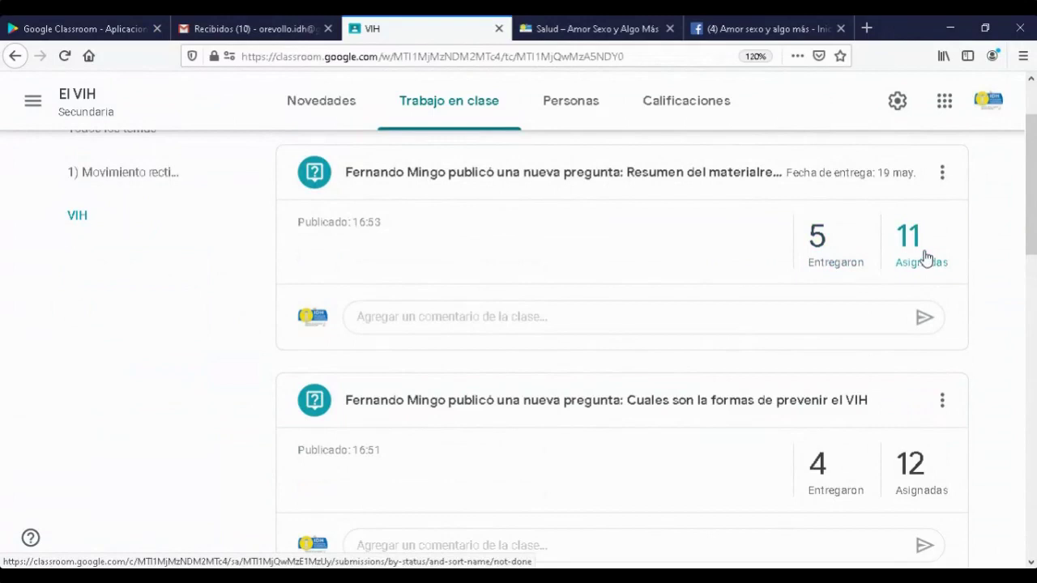
scroll(985, 349, "down", 2)
scroll(984, 348, "up", 3)
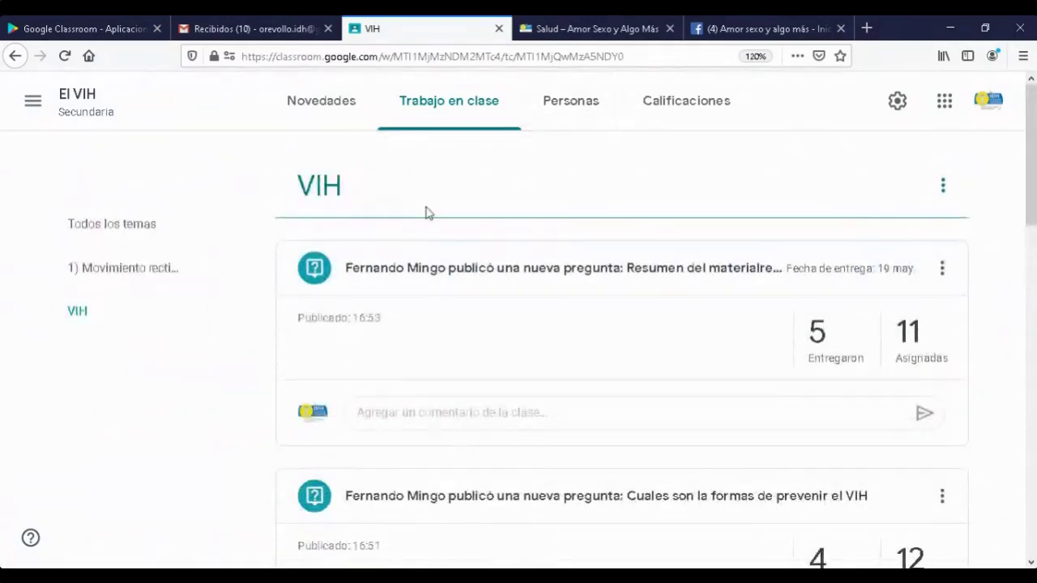
- Look over the class gradebook, then go back to the El VIH stream
left_click(685, 112)
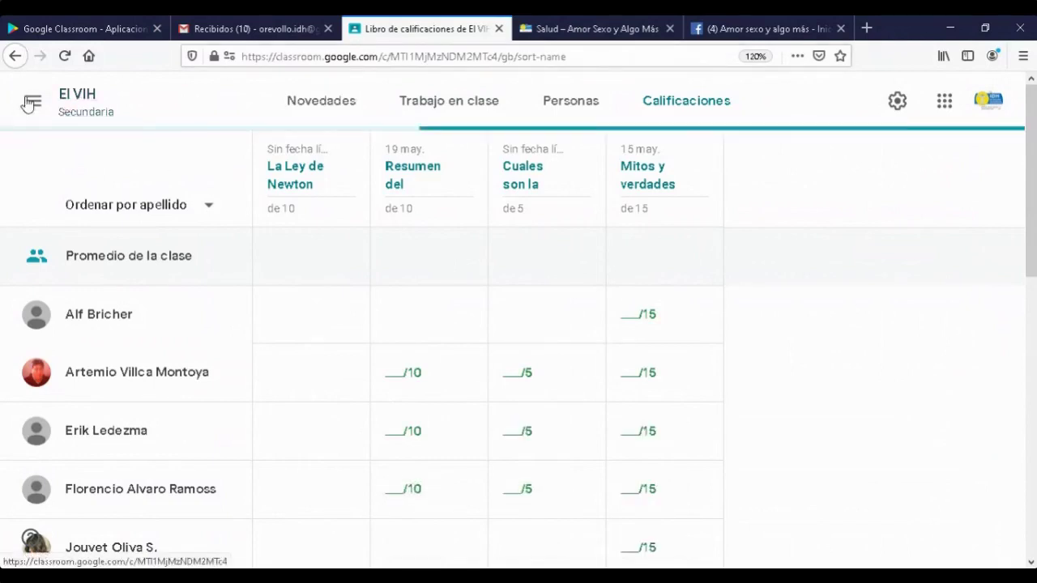
left_click(85, 98)
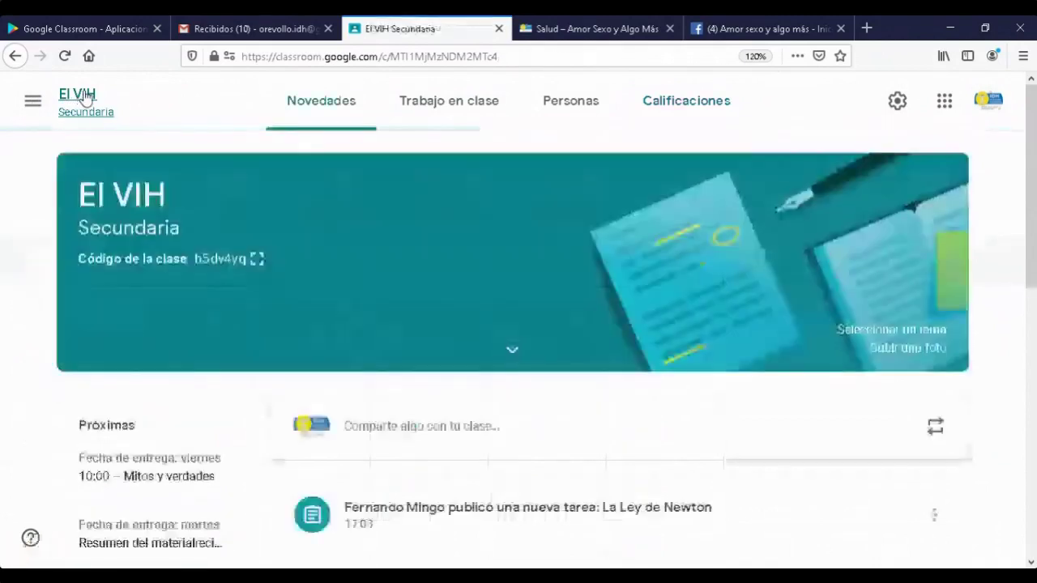
scroll(754, 324, "down", 3)
- Open the VIH topic page and the Resumen del materialrecibido answers, 5 of 11 turned in
left_click(490, 118)
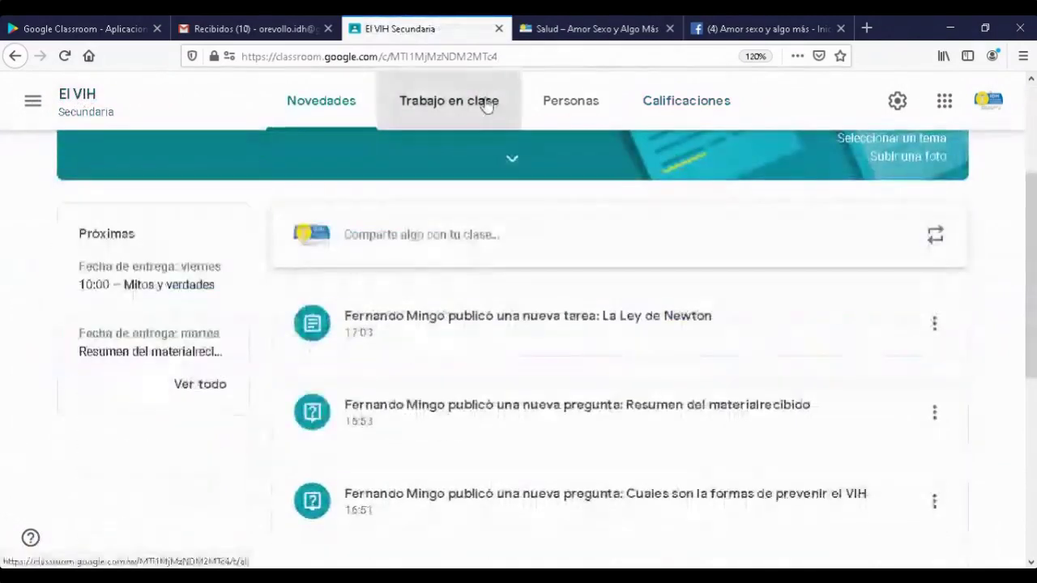
scroll(810, 373, "down", 4)
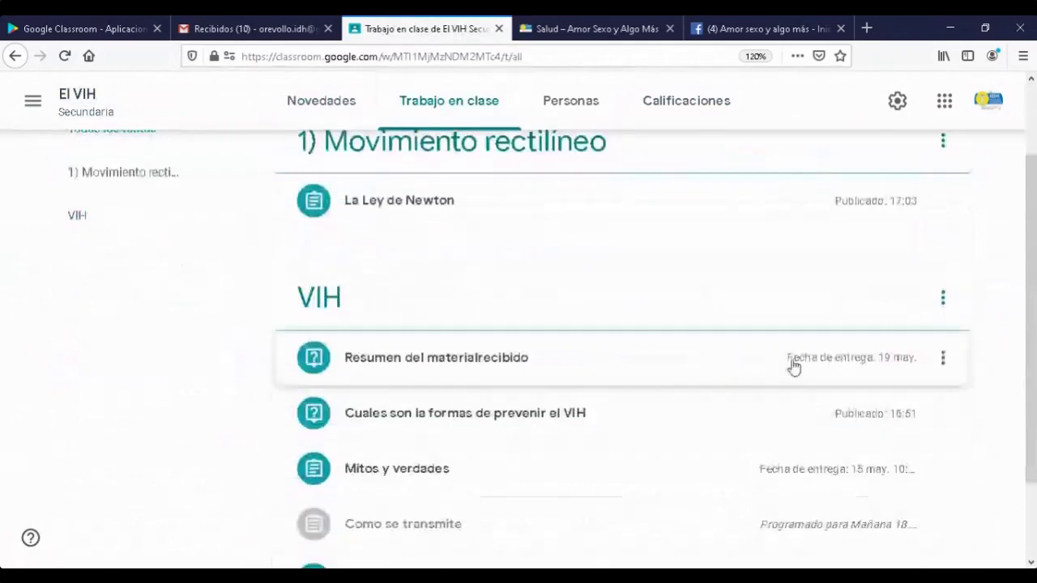
scroll(742, 209, "up", 3)
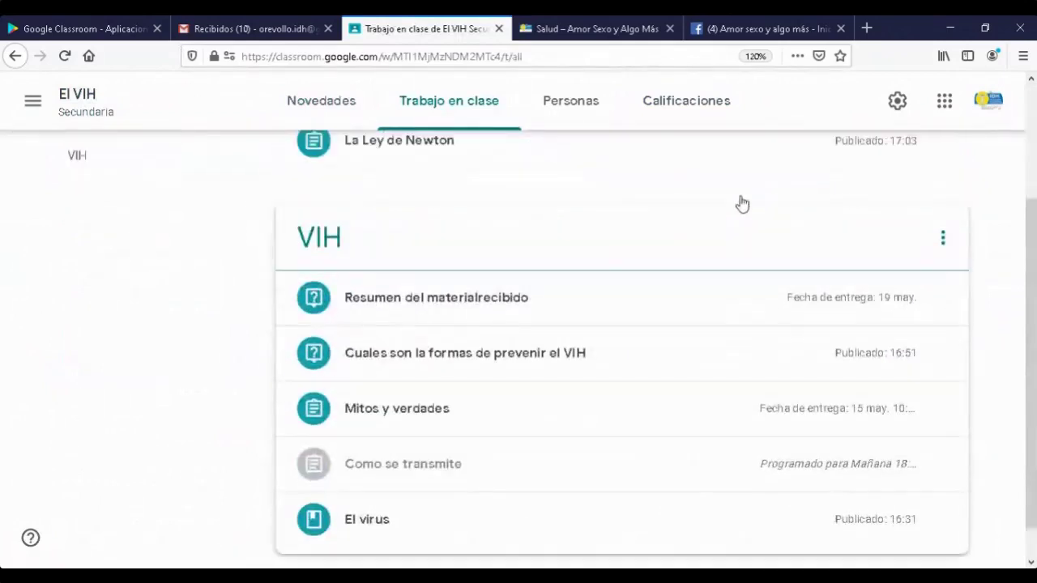
scroll(743, 218, "down", 3)
left_click(340, 209)
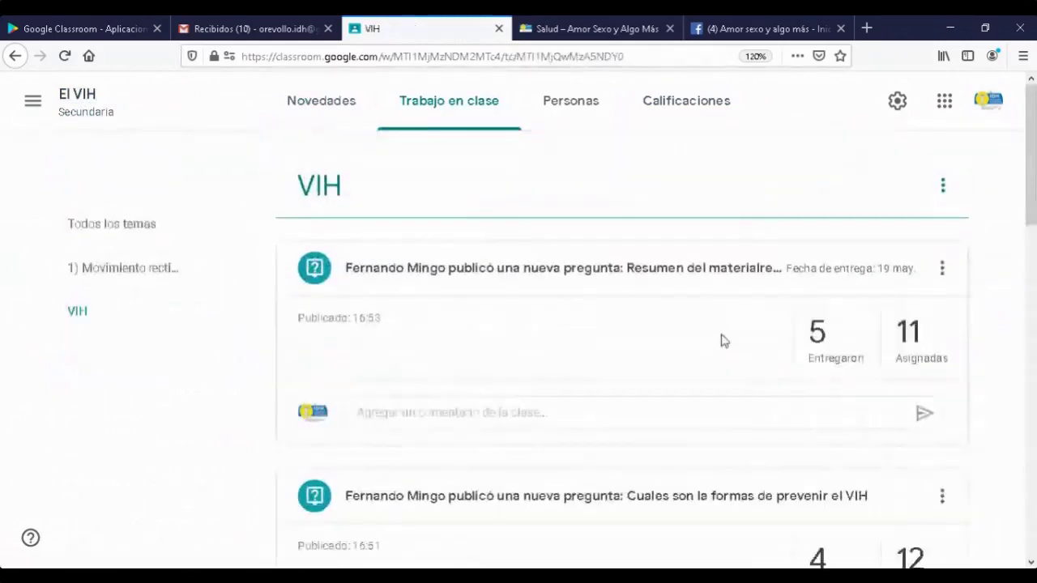
left_click(832, 361)
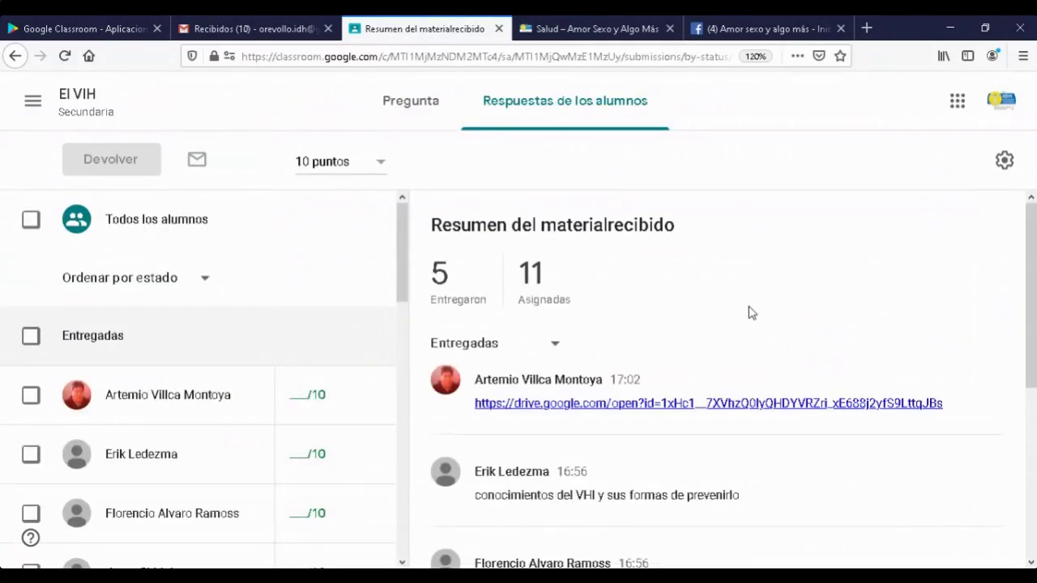
- Open one student's Resumen del materialrecibido answer and view its turn-in history
scroll(752, 313, "down", 2)
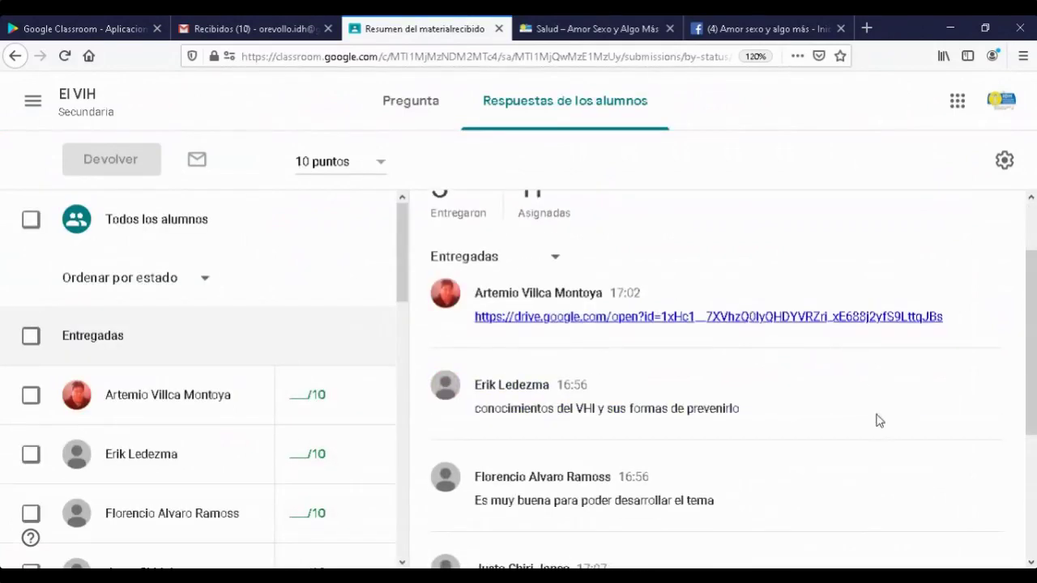
scroll(877, 420, "down", 2)
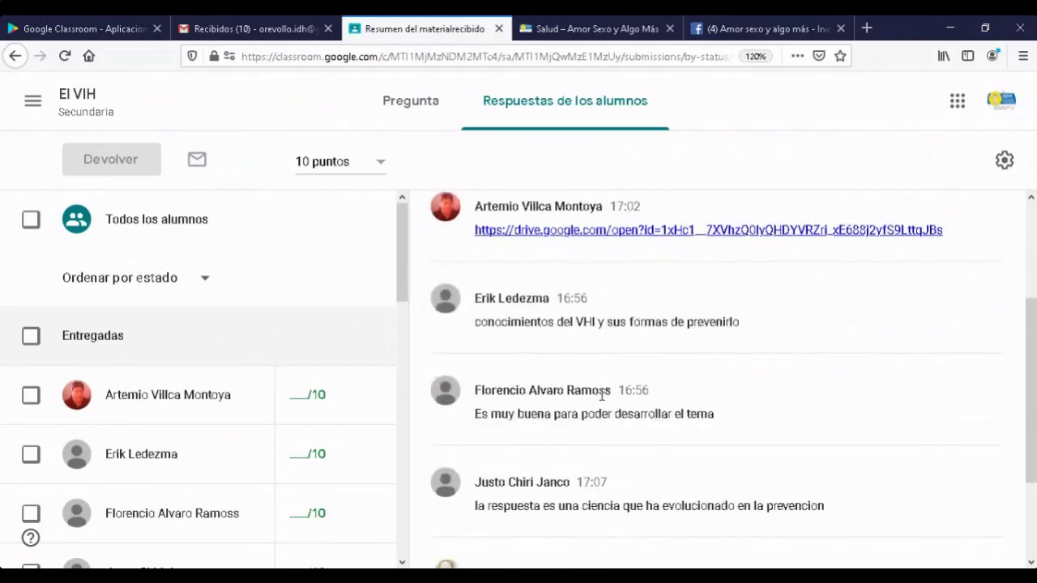
scroll(601, 396, "down", 2)
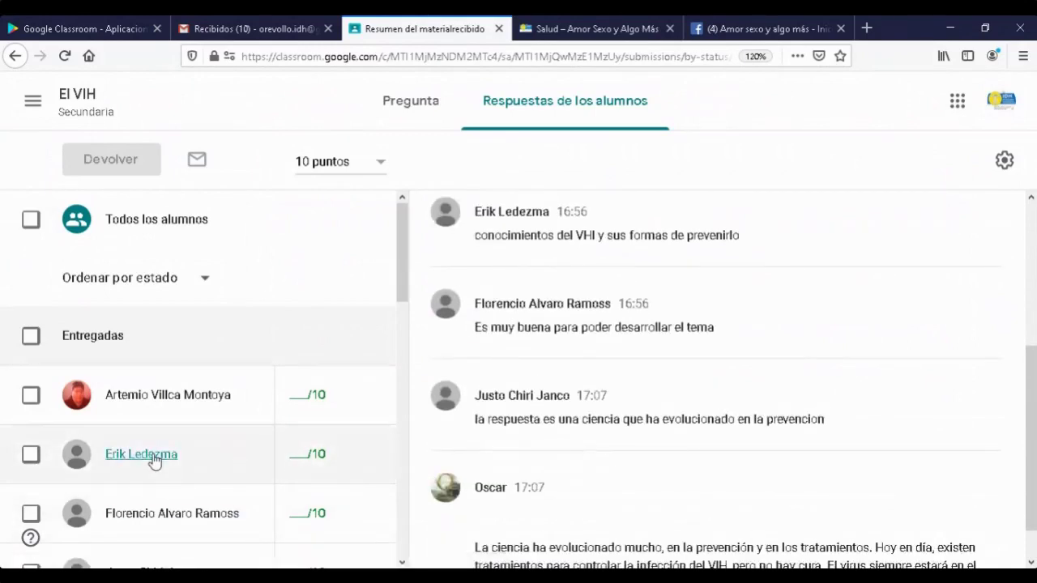
left_click(154, 459)
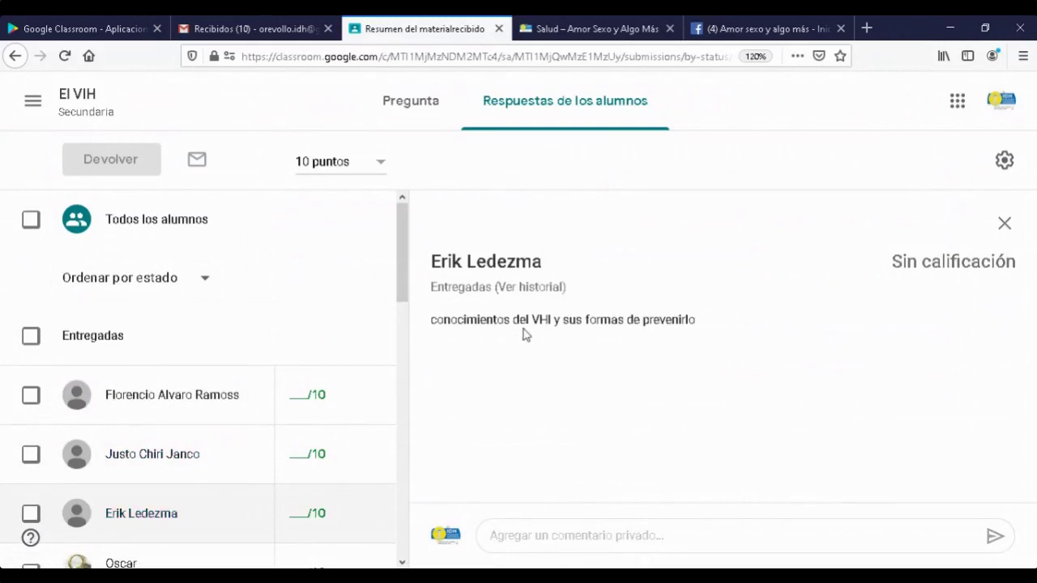
left_click(512, 288)
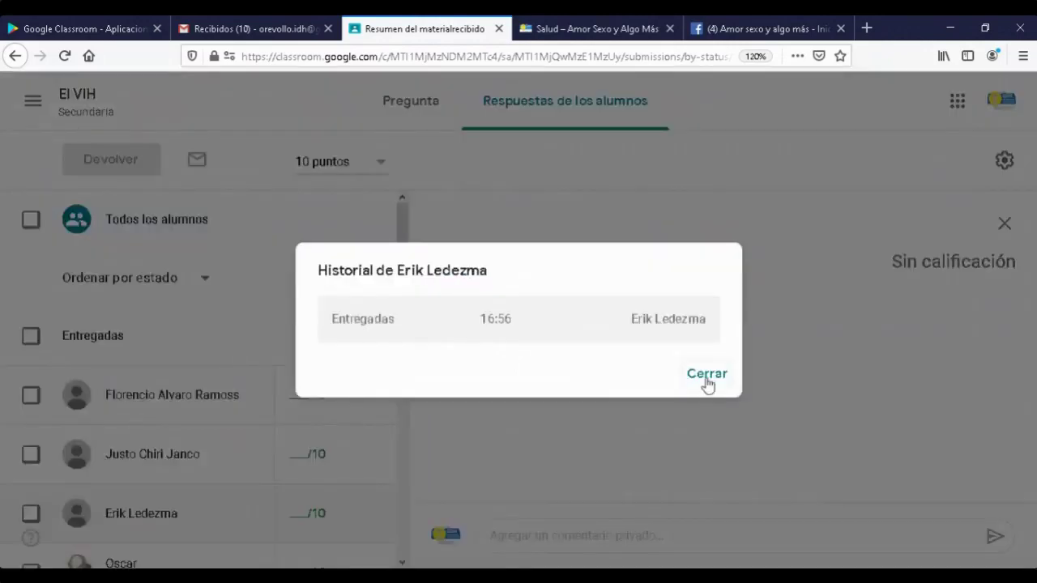
left_click(706, 374)
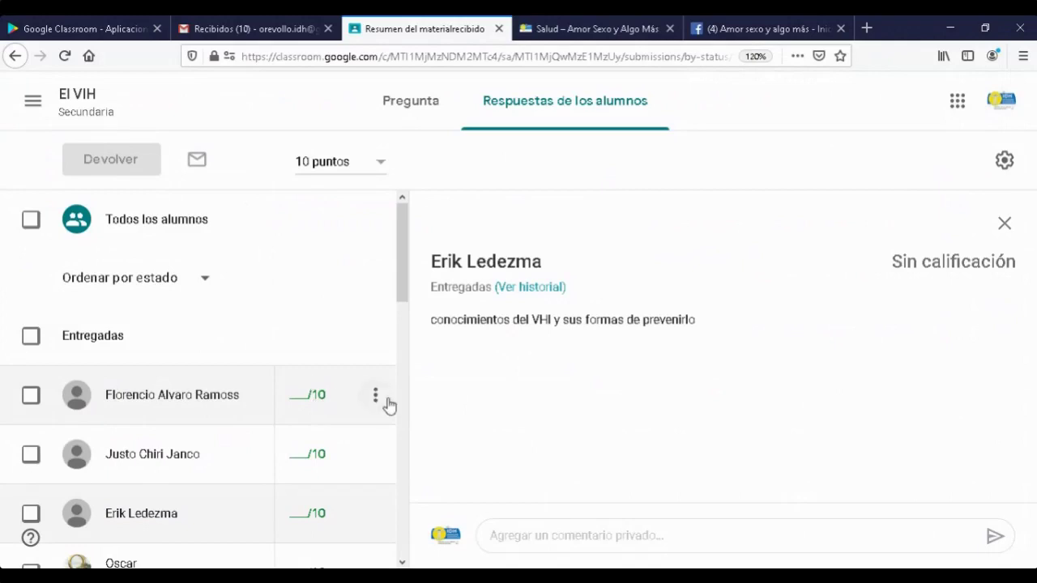
left_click(378, 400)
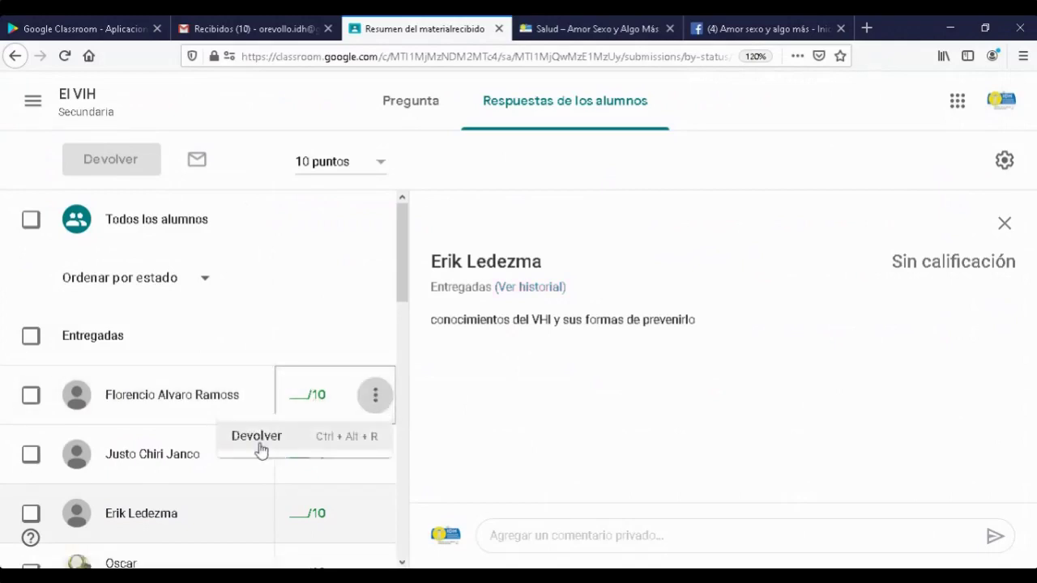
left_click(308, 317)
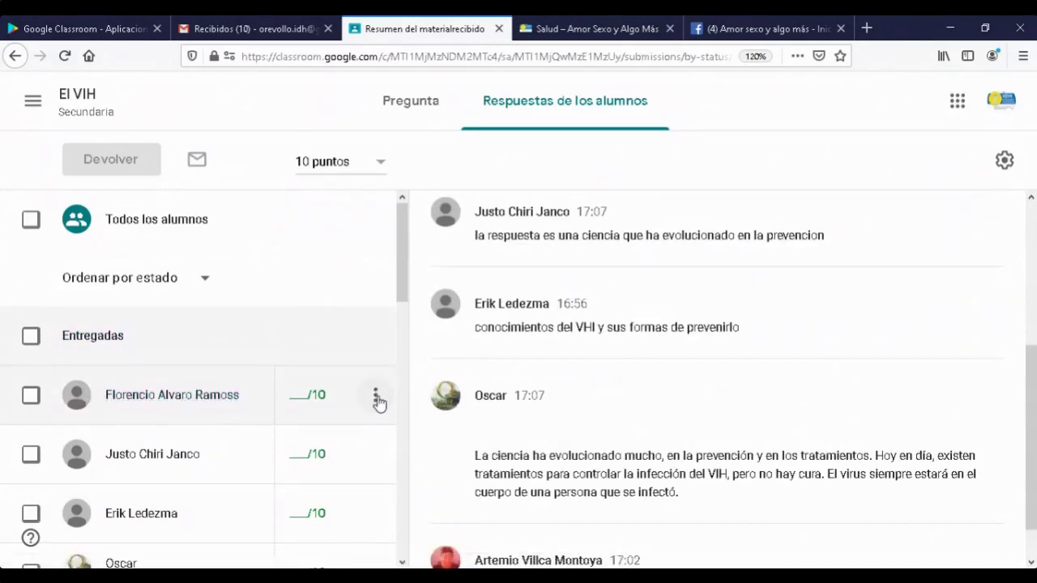
left_click(376, 398)
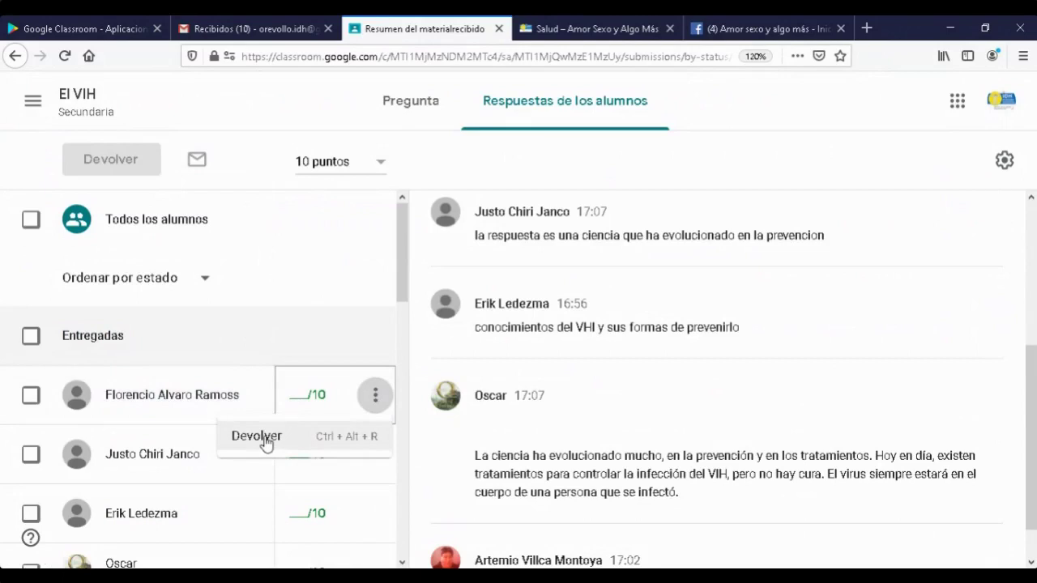
left_click(267, 441)
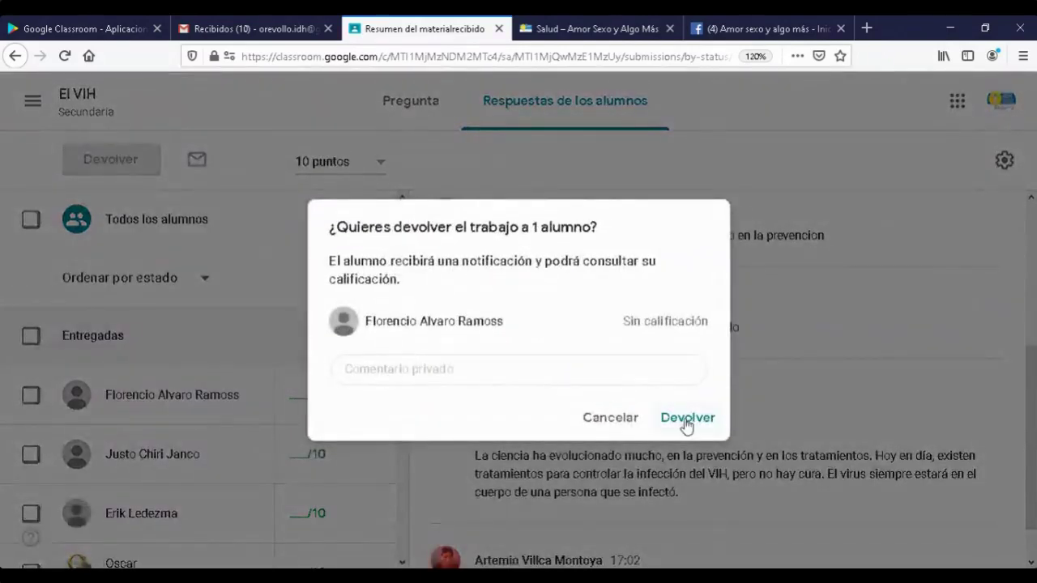
left_click(488, 370)
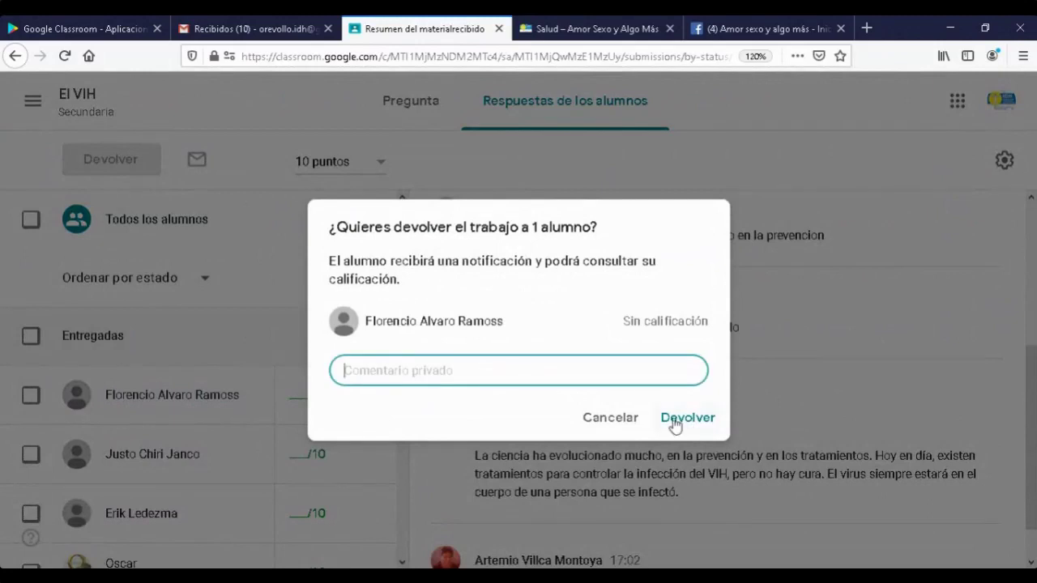
left_click(610, 421)
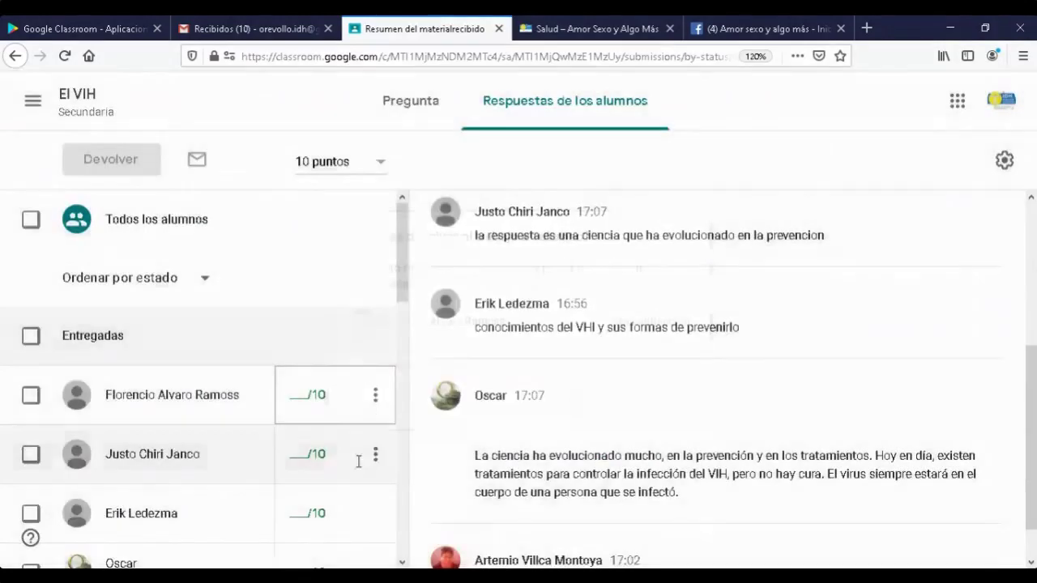
scroll(359, 461, "down", 1)
left_click(376, 375)
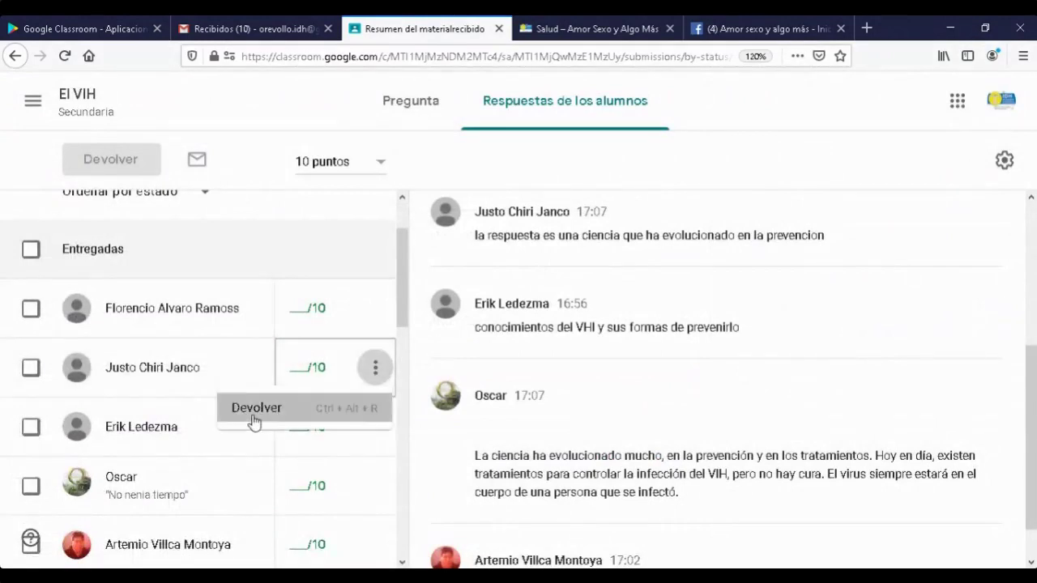
left_click(255, 420)
left_click(600, 418)
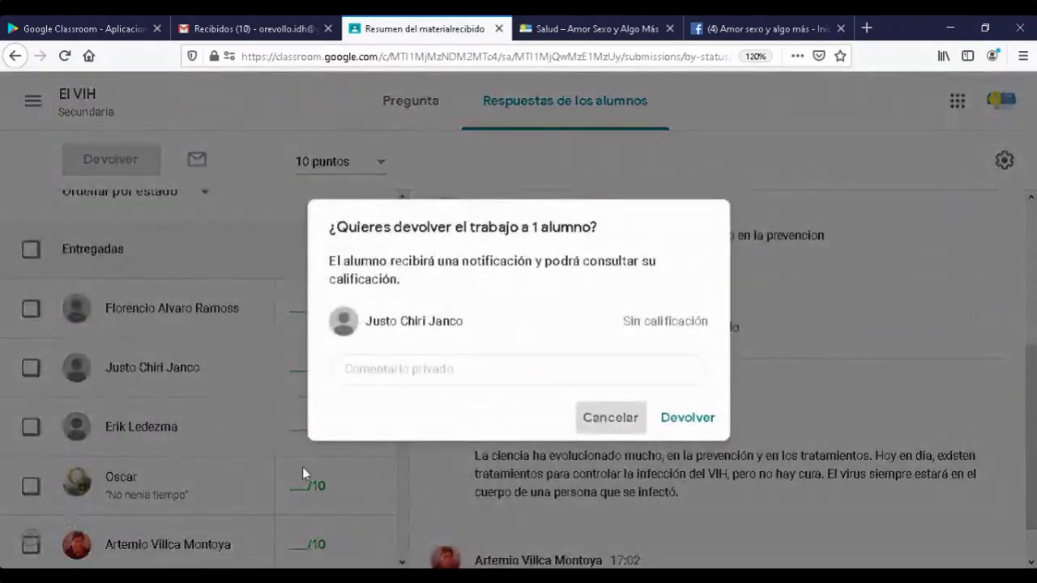
left_click(376, 489)
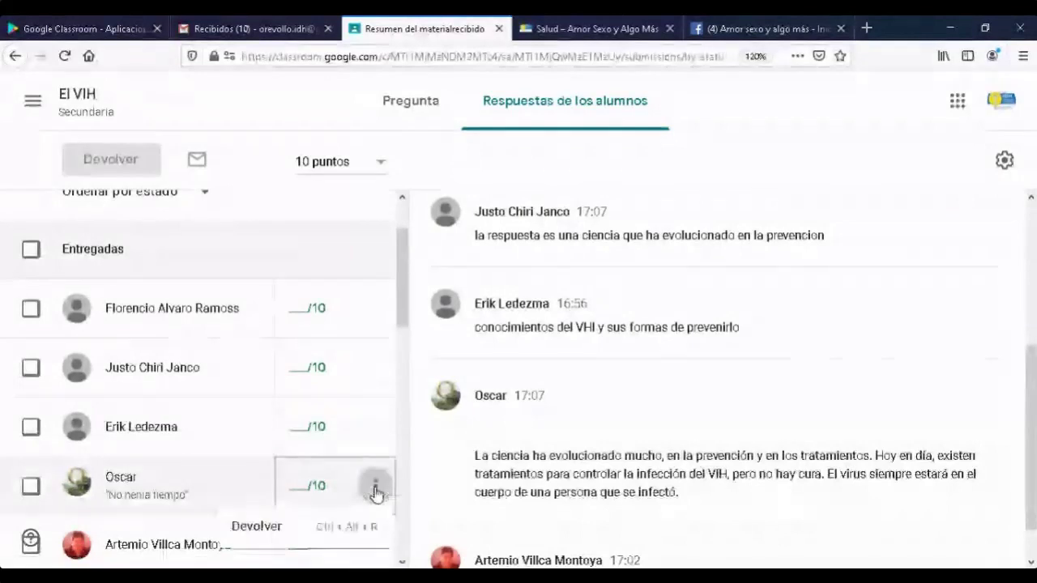
left_click(263, 532)
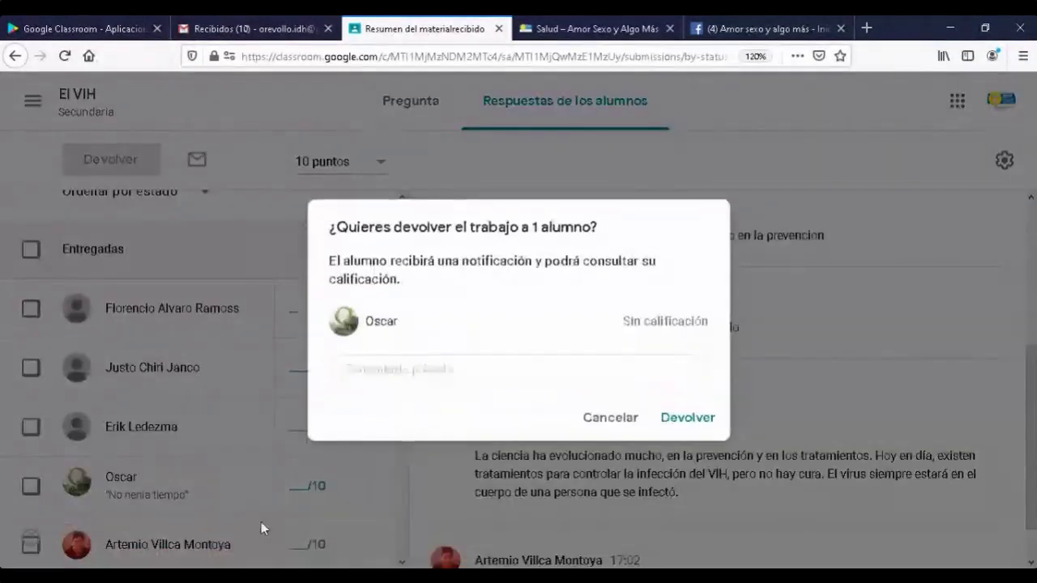
left_click(609, 421)
scroll(178, 474, "down", 3)
scroll(240, 439, "down", 2)
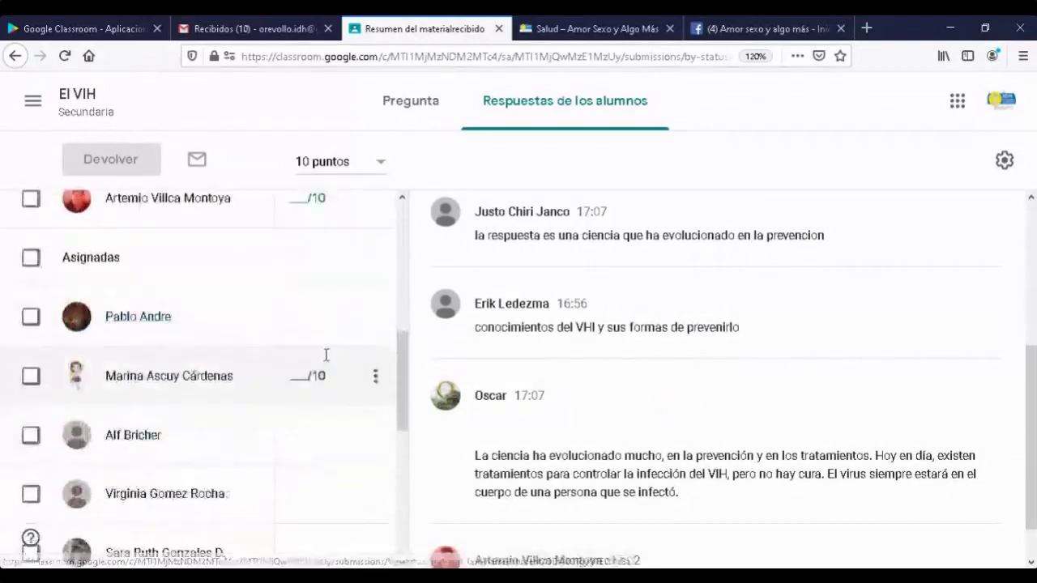
scroll(324, 354, "up", 3)
left_click(375, 341)
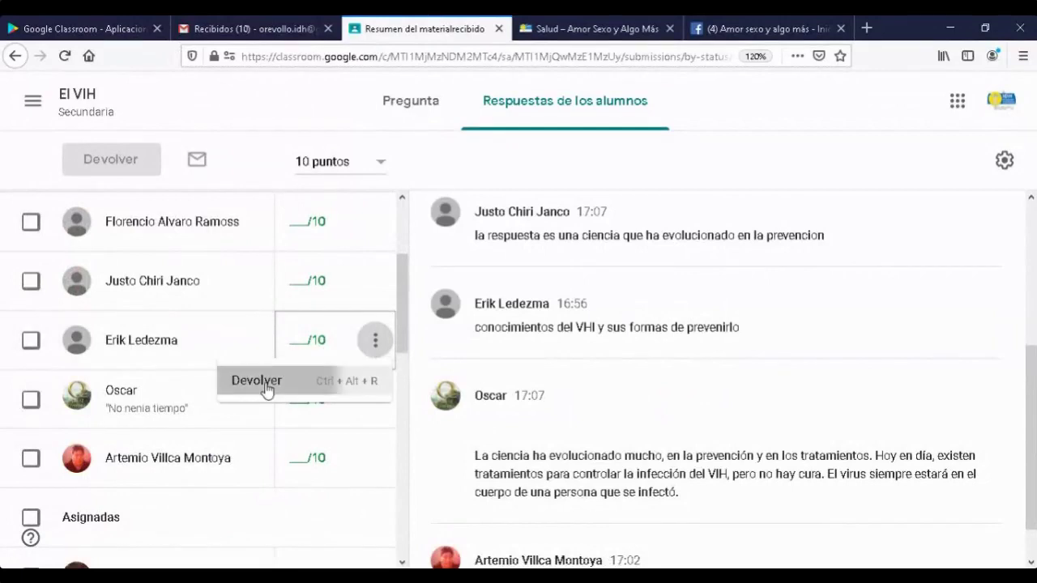
left_click(265, 387)
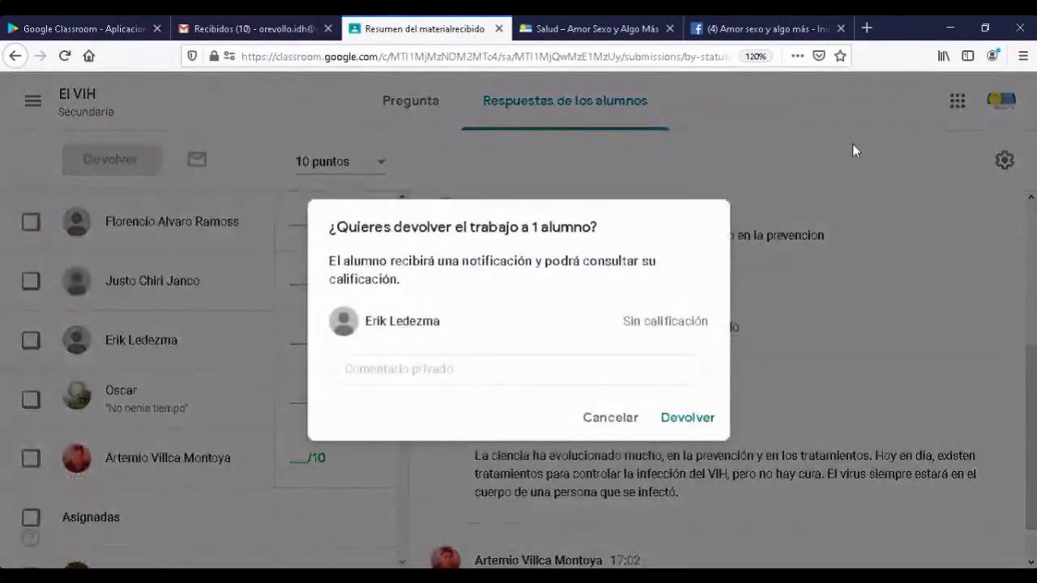
left_click(845, 167)
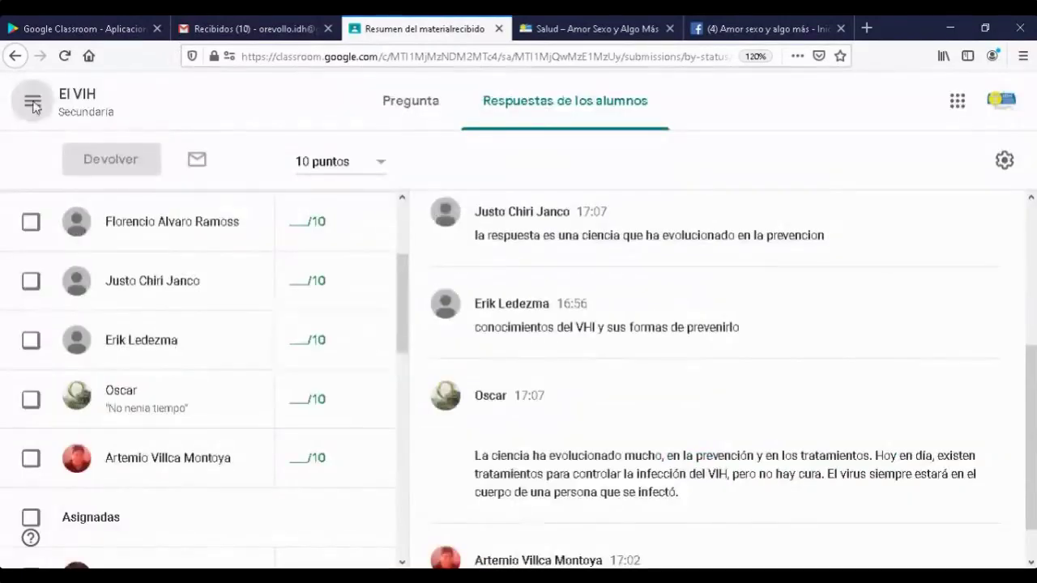
- Go to El VIH classwork, expand Mitos y verdades, and open its 7 turned-in responses
left_click(32, 103)
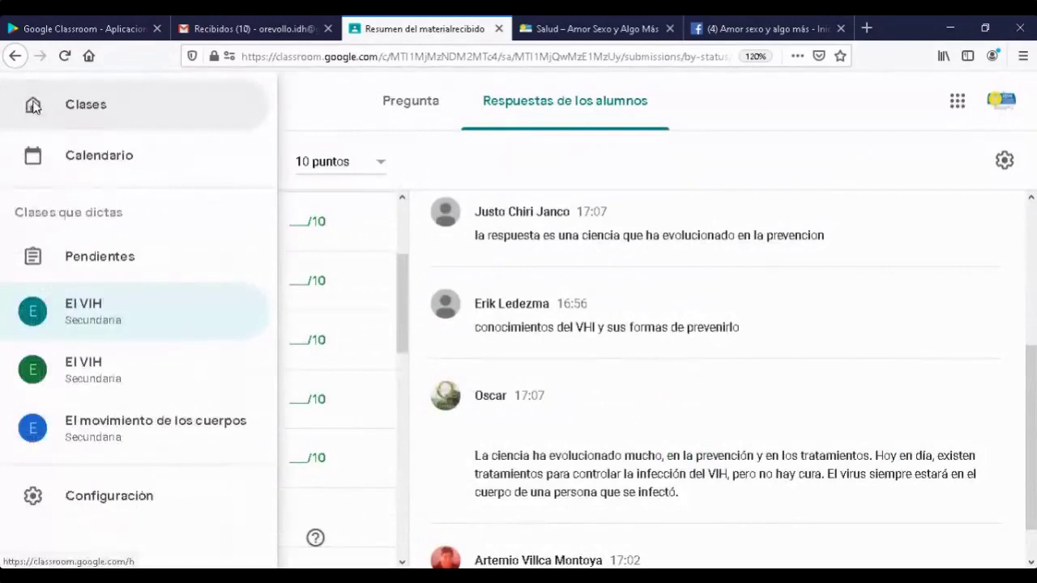
left_click(78, 310)
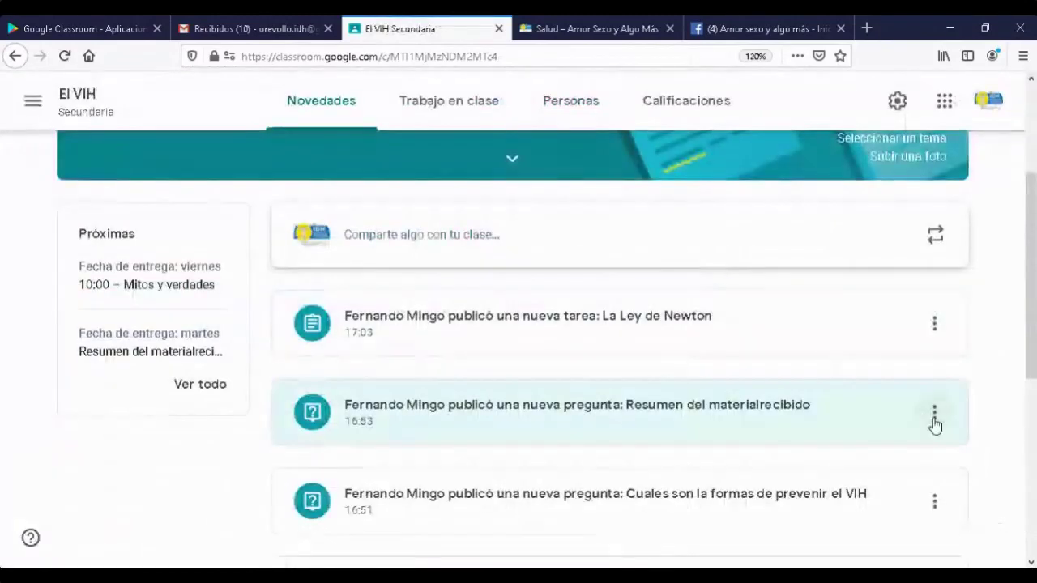
left_click(472, 111)
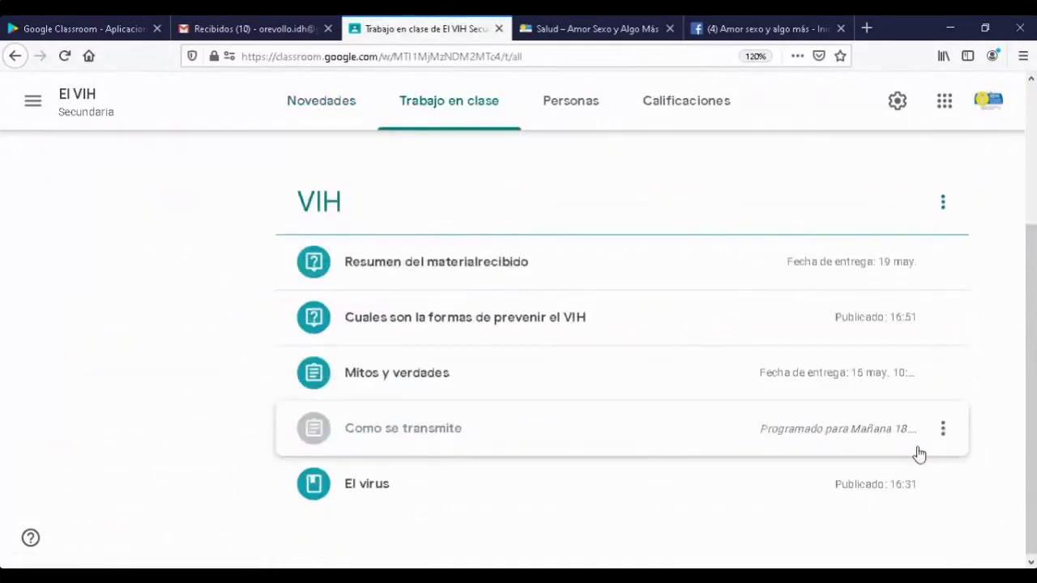
left_click(941, 373)
left_click(575, 378)
left_click(574, 379)
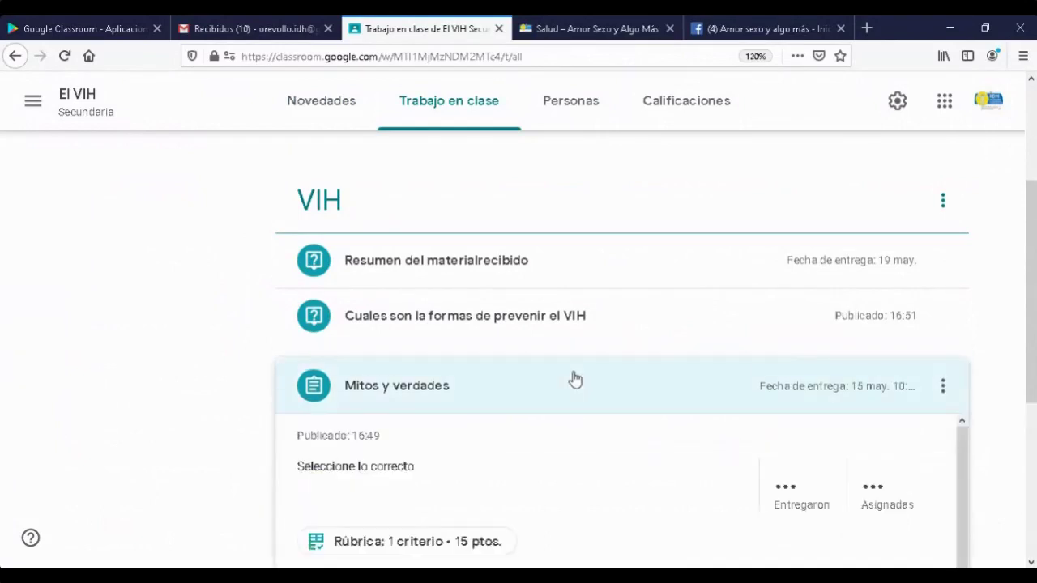
scroll(590, 384, "down", 3)
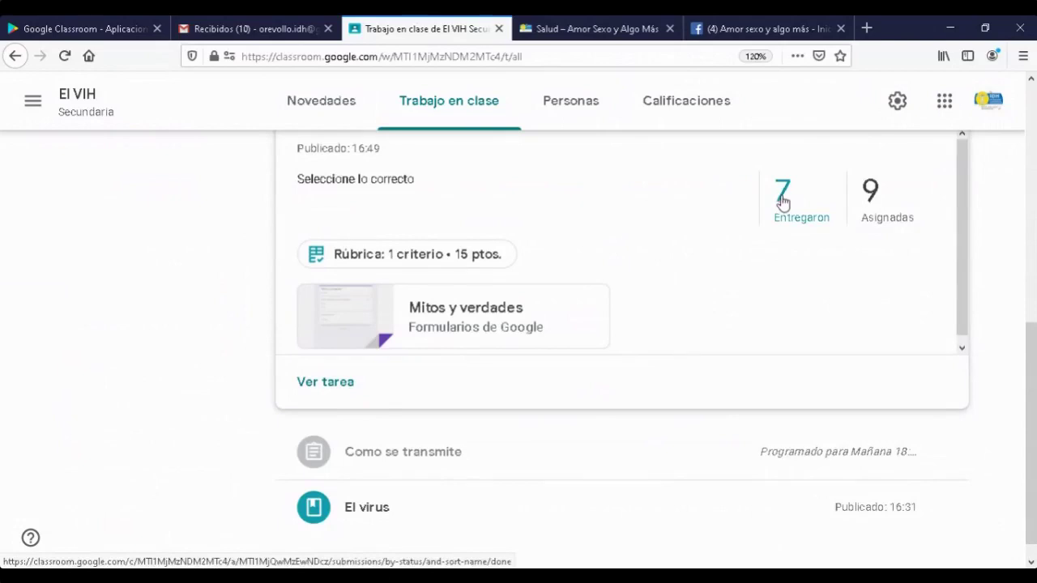
left_click(782, 202)
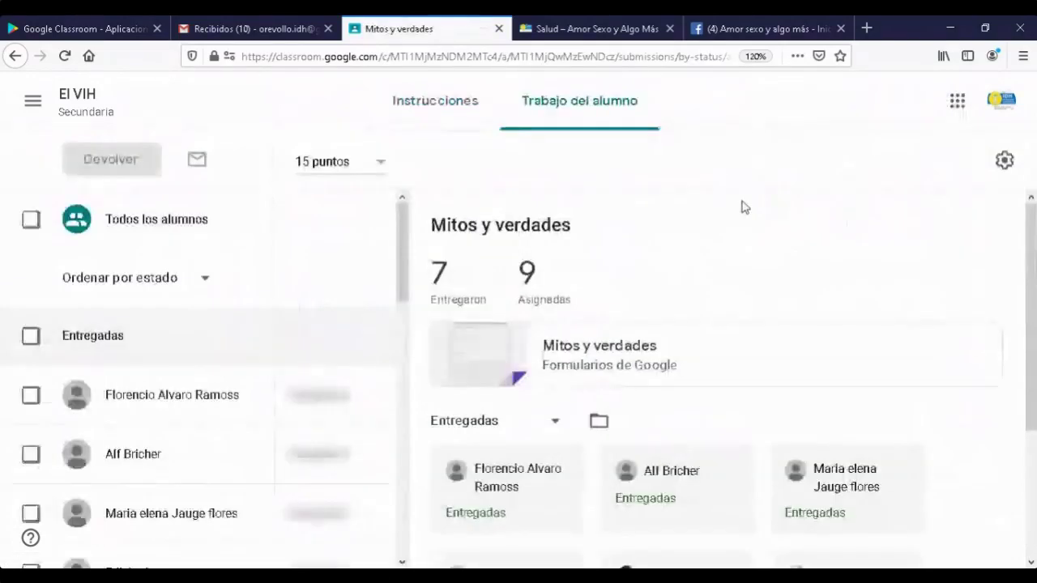
scroll(712, 365, "down", 2)
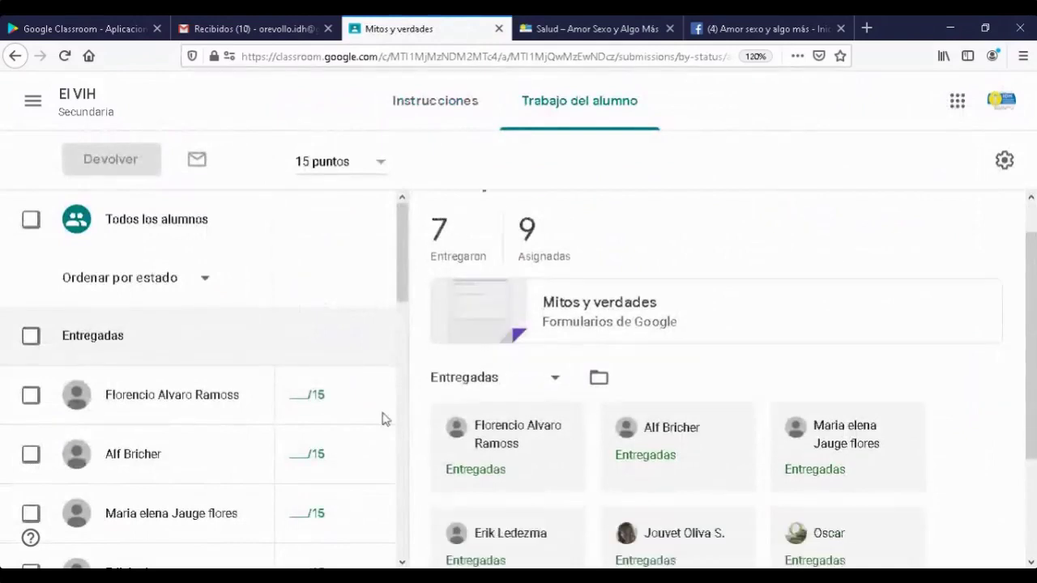
scroll(384, 417, "down", 2)
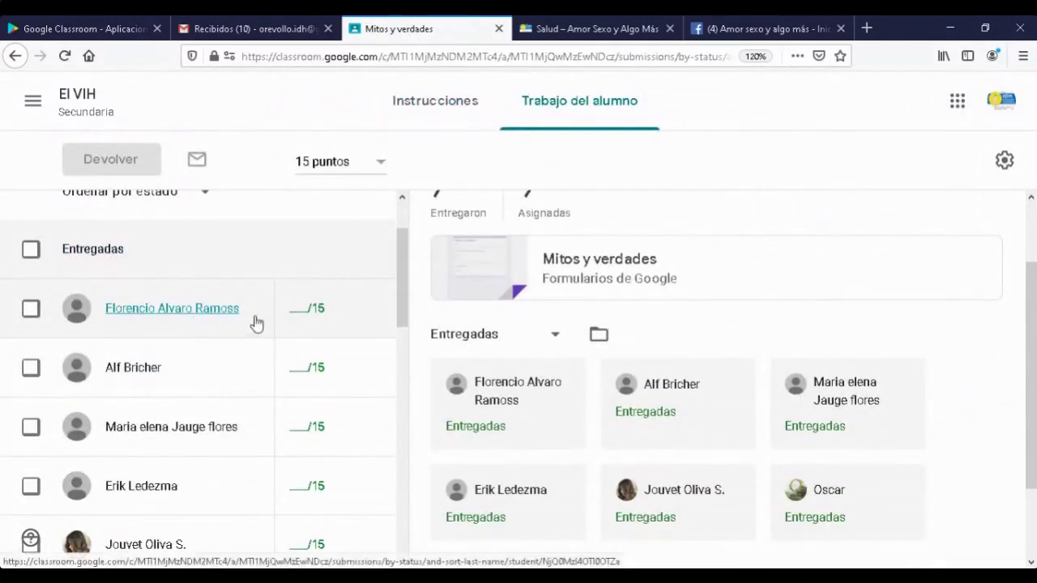
left_click(376, 316)
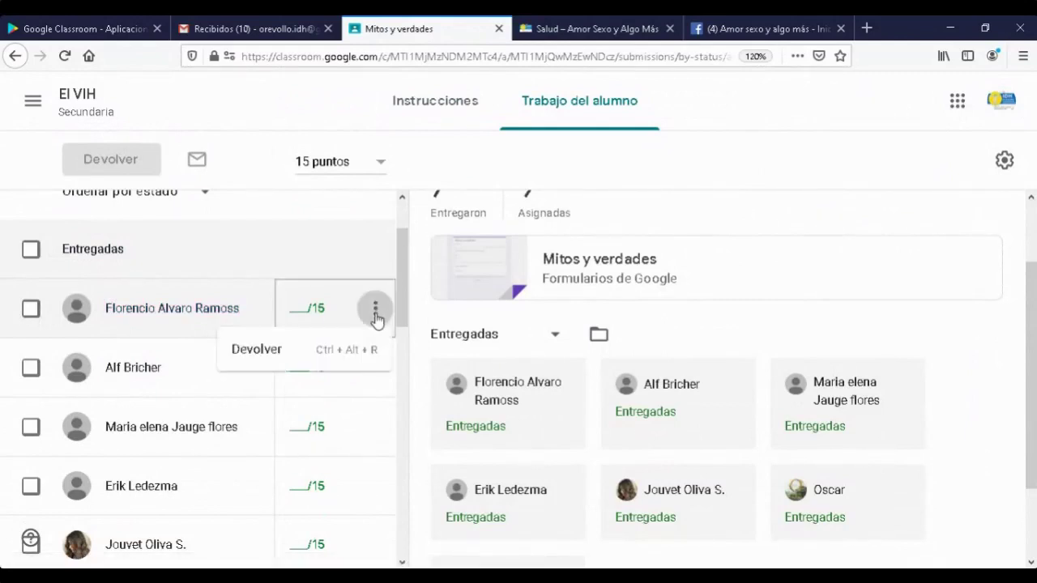
left_click(257, 350)
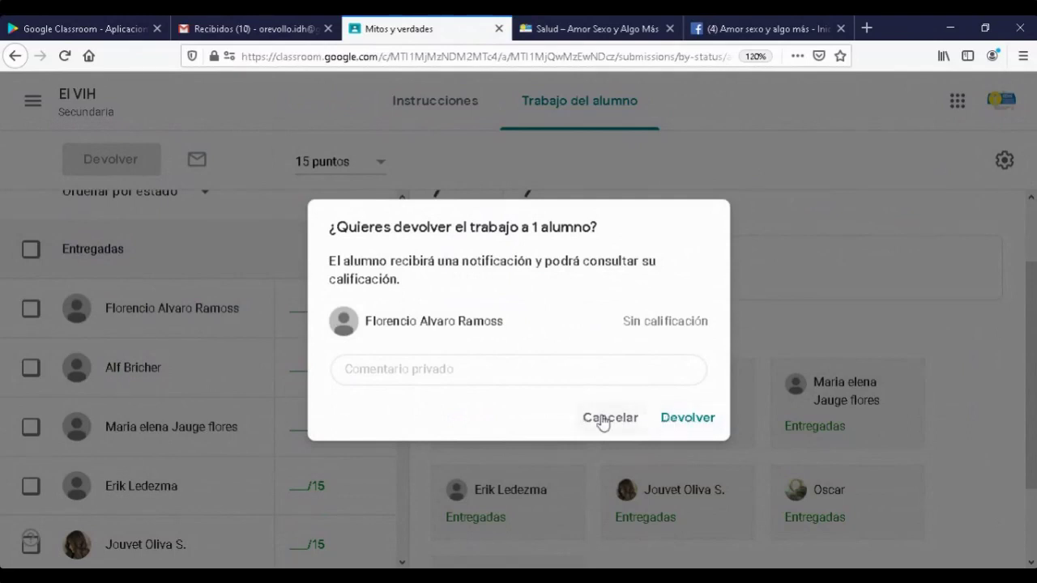
key("Escape")
left_click(375, 428)
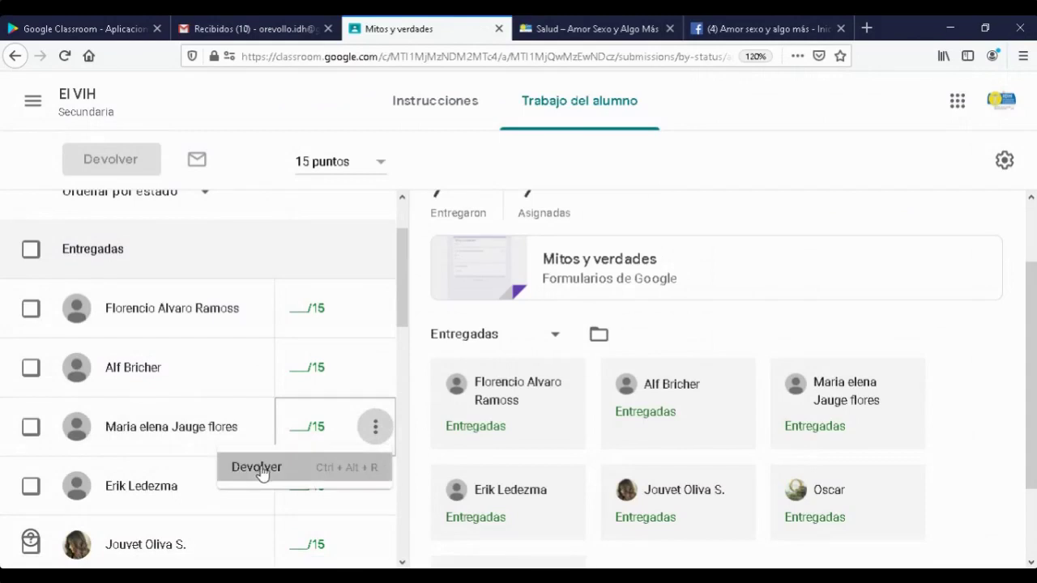
left_click(262, 472)
left_click(597, 417)
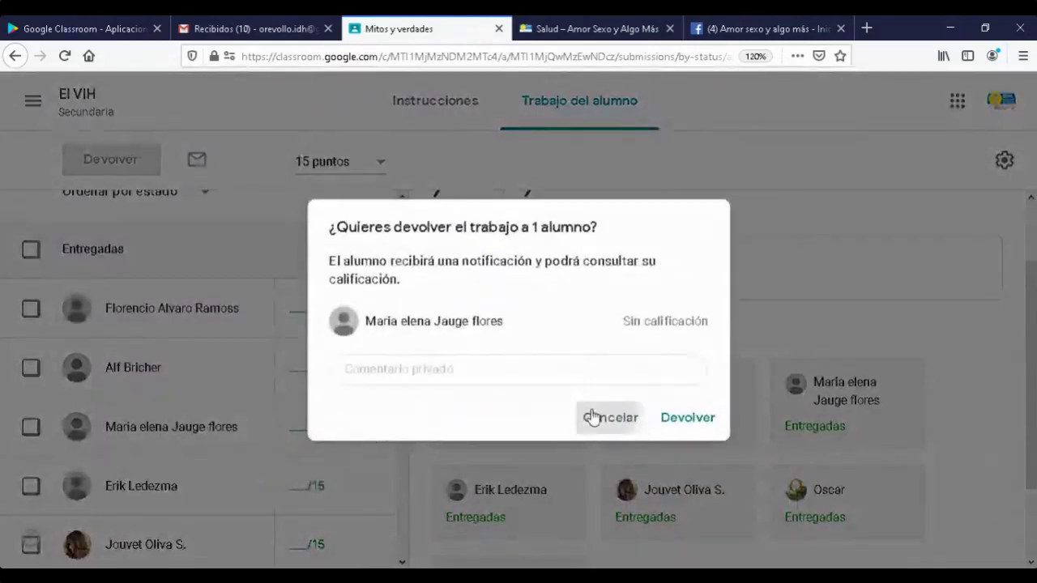
scroll(959, 404, "down", 2)
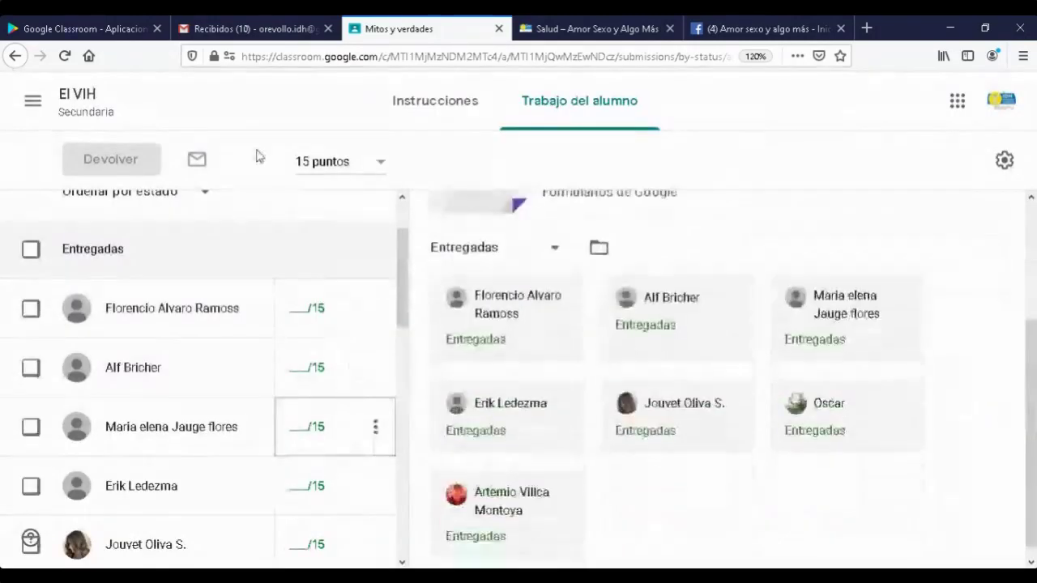
- Switch to the El VIH class from the class menu and show its classwork list
left_click(34, 103)
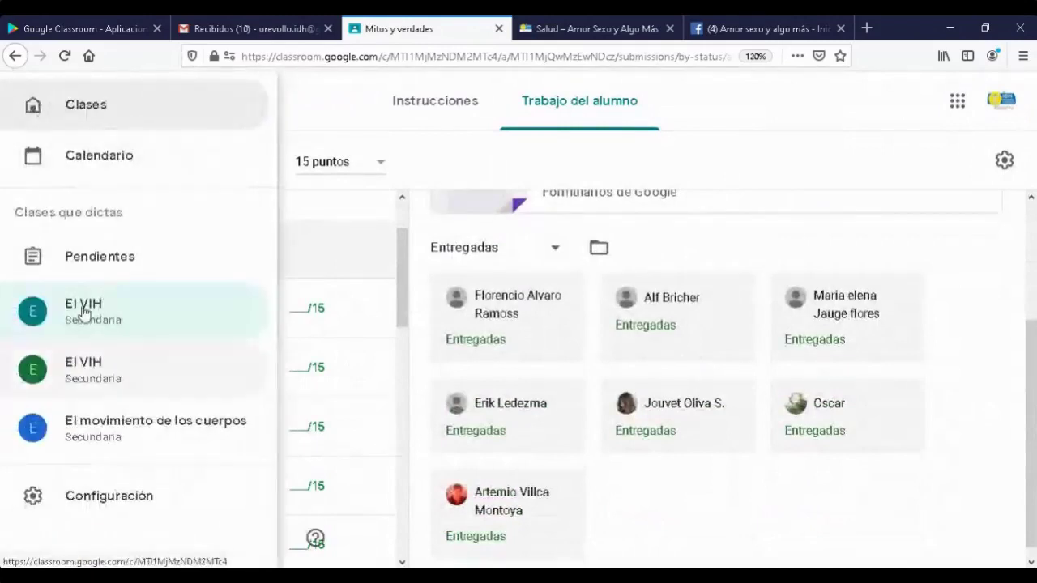
left_click(79, 307)
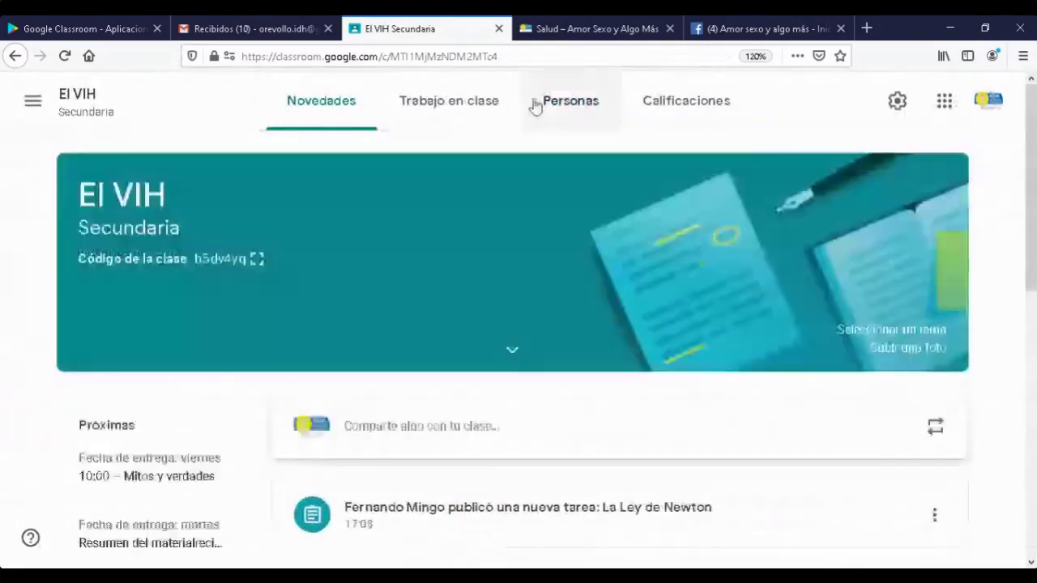
left_click(472, 107)
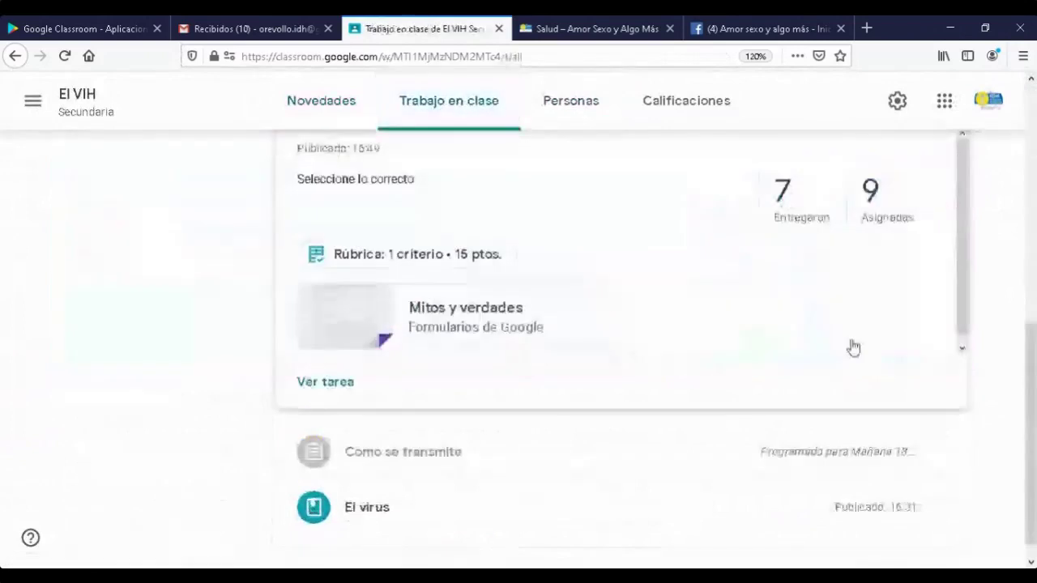
scroll(595, 513, "down", 1)
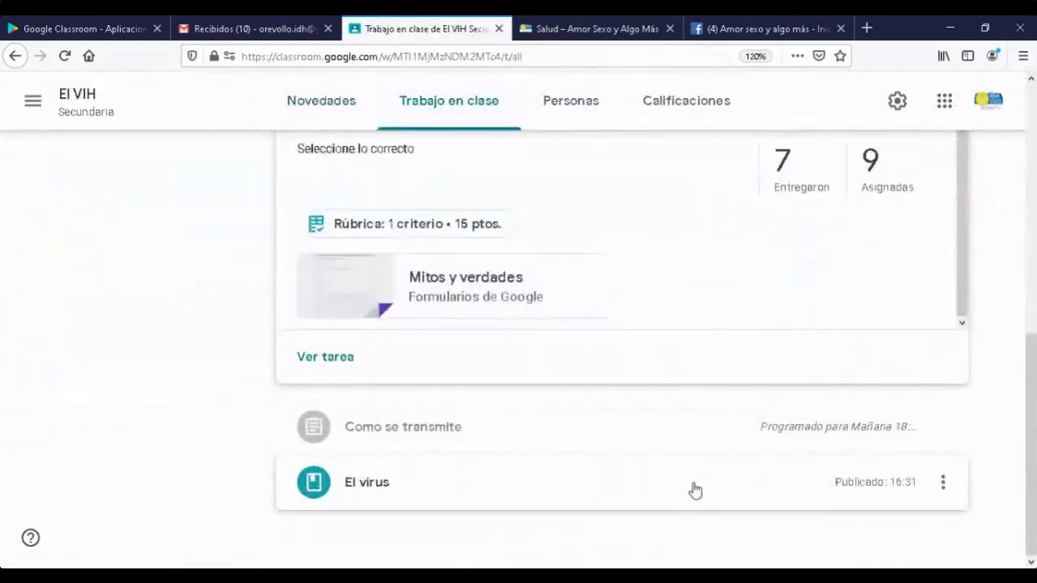